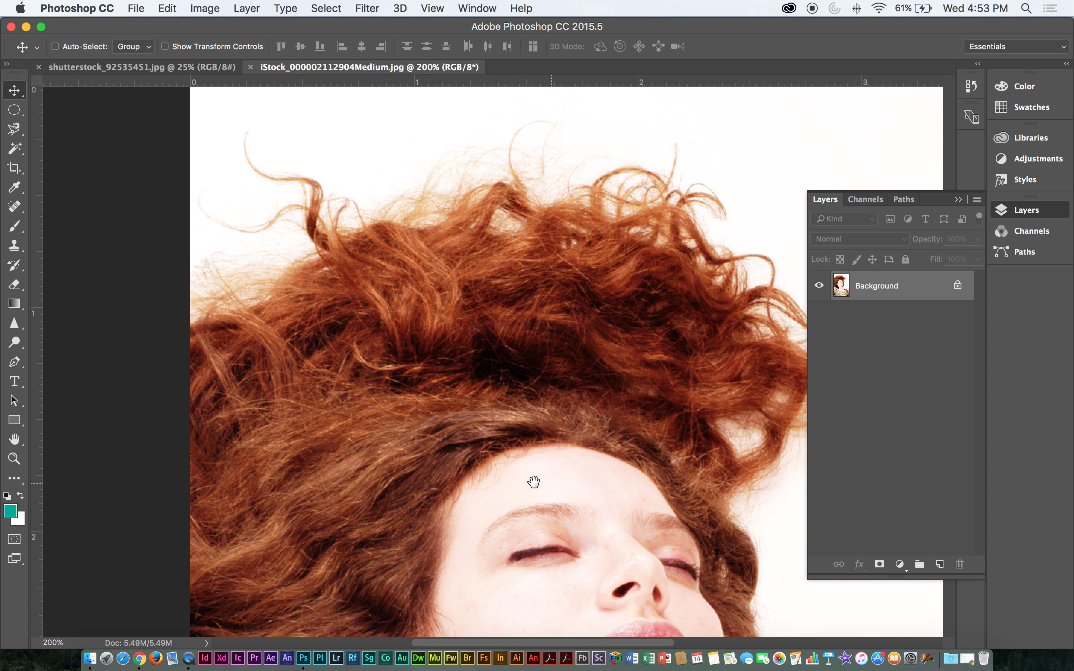
- Examine the stray hair strands and the hair's edges against the white backdrop at different magnifications
{"action": "key", "text": "super+minus"}
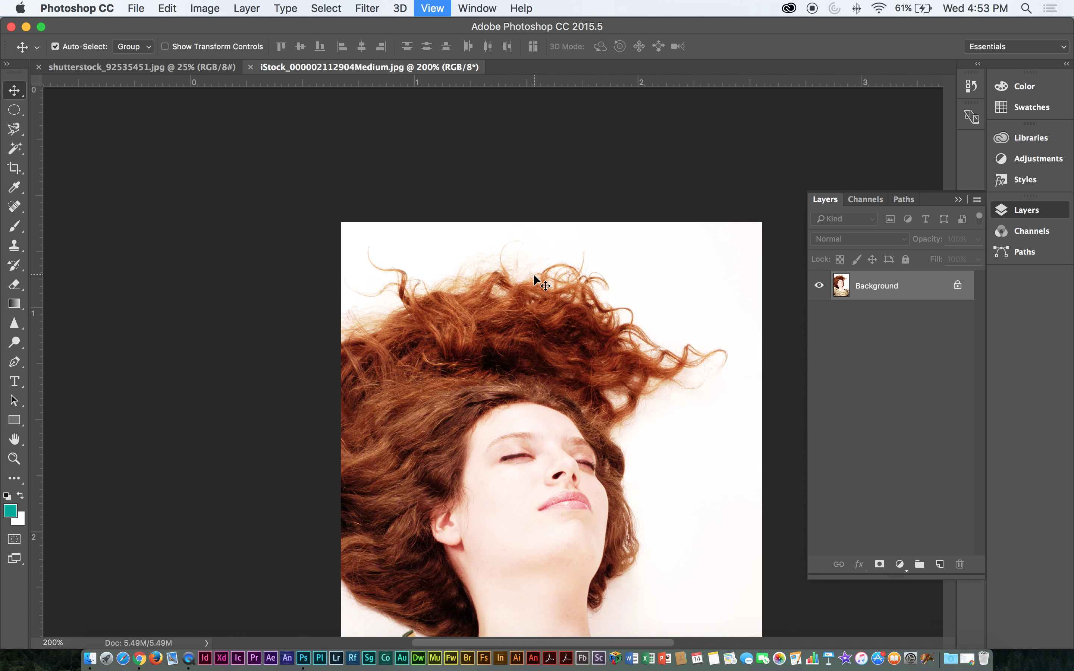
{"action": "key", "text": "super+minus"}
{"action": "key", "text": "super+plus"}
{"action": "key", "text": "super+plus"}
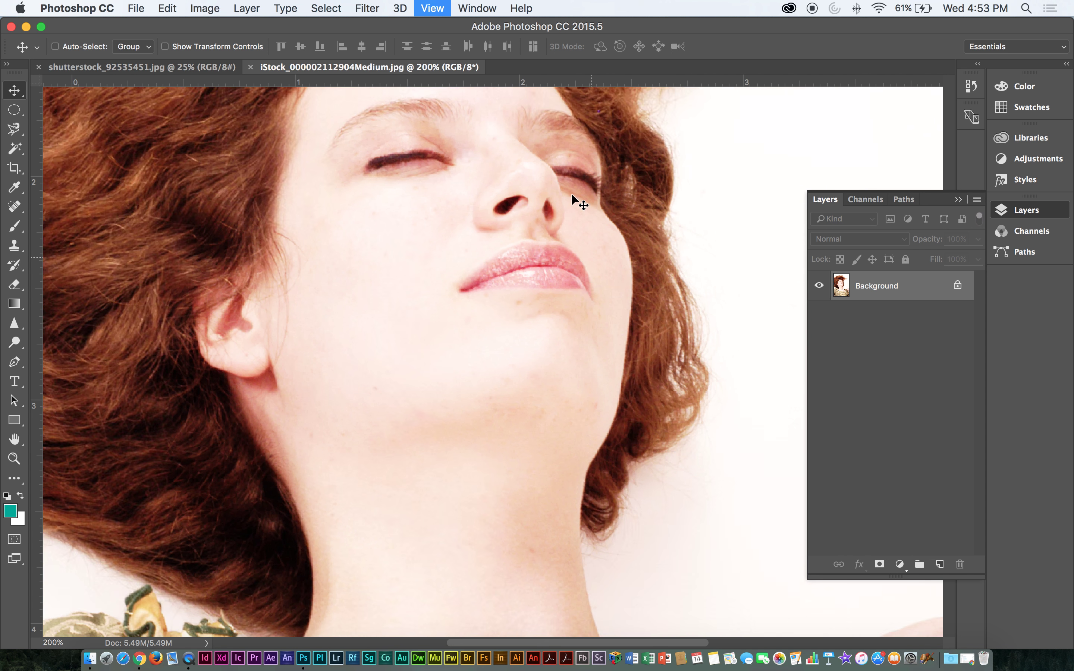
{"action": "key", "text": "super+plus"}
{"action": "scroll", "coordinate": [546, 306], "scroll_direction": "up", "scroll_amount": 5}
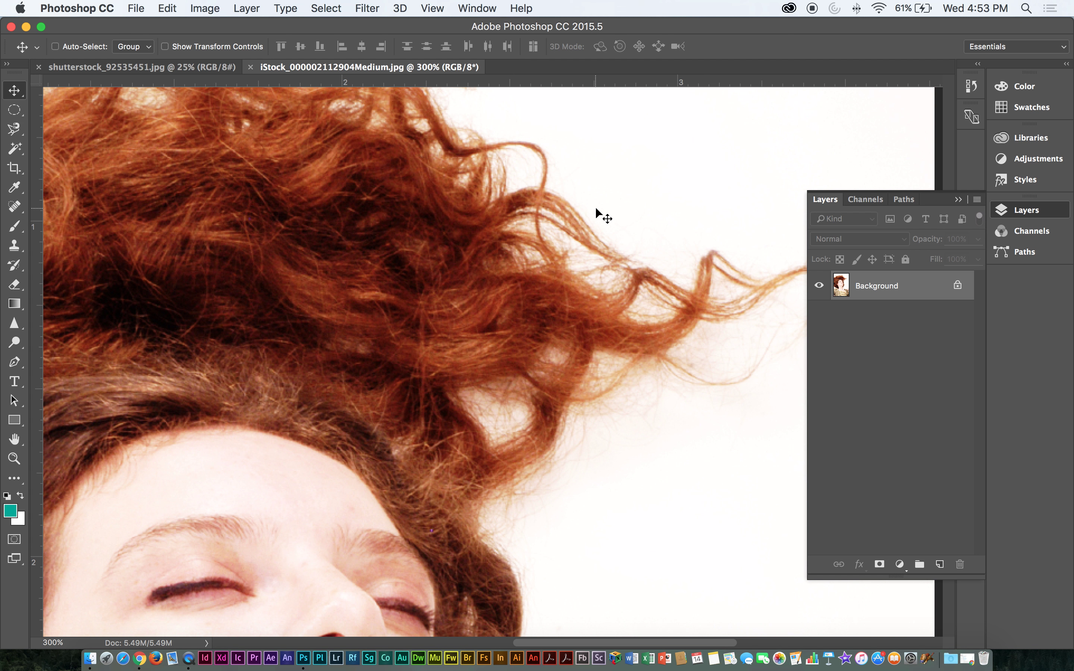
{"action": "key", "text": "super+minus"}
{"action": "key", "text": "super+minus"}
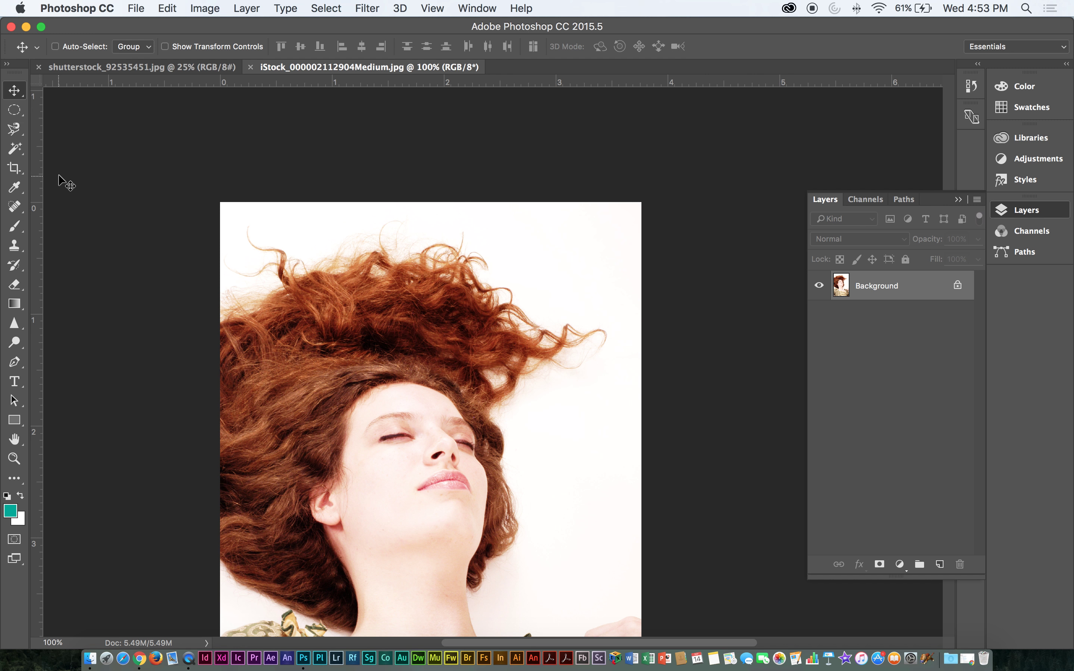
- Try to outline the hair's upper edge with the Magnetic Lasso tool and discard the selection
{"action": "left_click", "coordinate": [17, 131]}
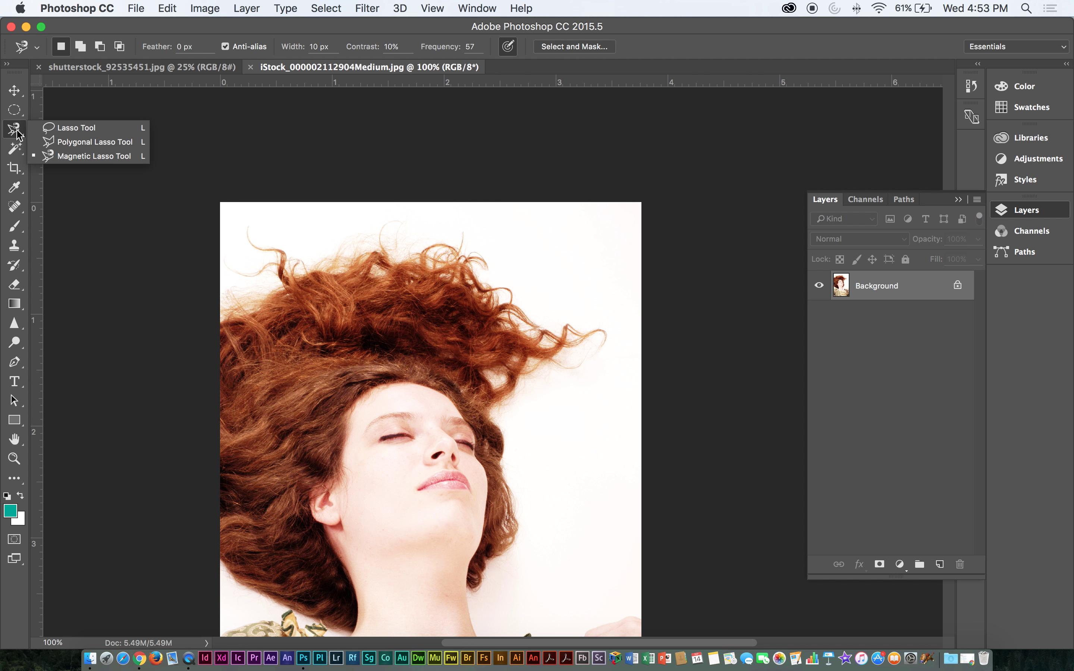
{"action": "left_click", "coordinate": [88, 156]}
{"action": "left_click", "coordinate": [231, 291]}
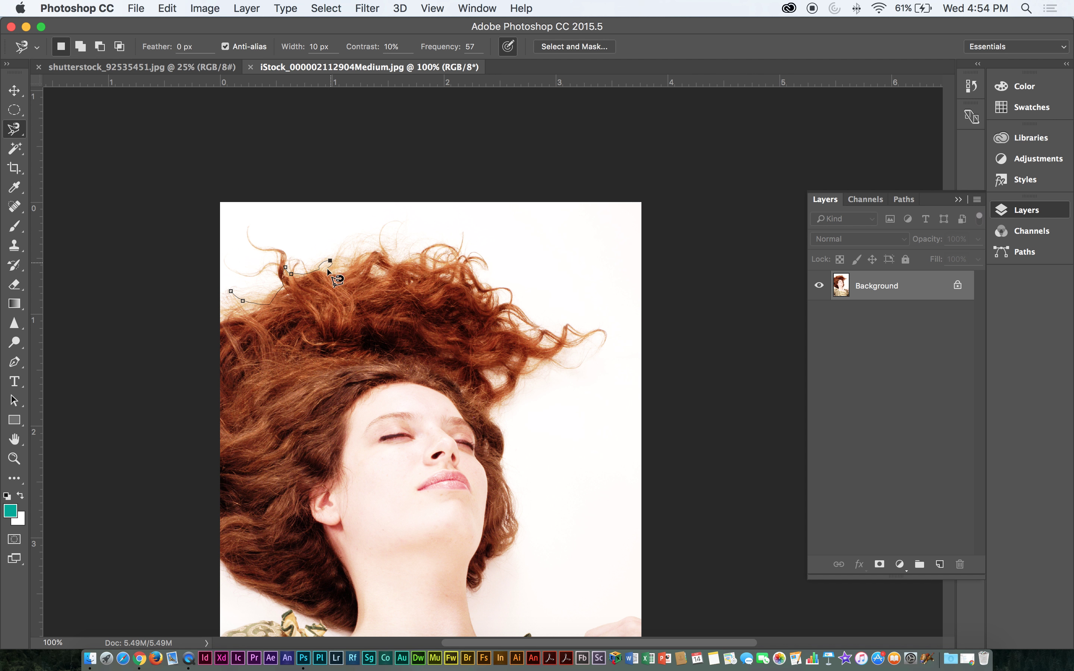
{"action": "double_click", "coordinate": [425, 259]}
{"action": "key", "text": "super+d"}
- Select the backdrop around the woman with the Magic Wand, fill it with the white background color, and deselect
{"action": "left_click", "coordinate": [17, 149]}
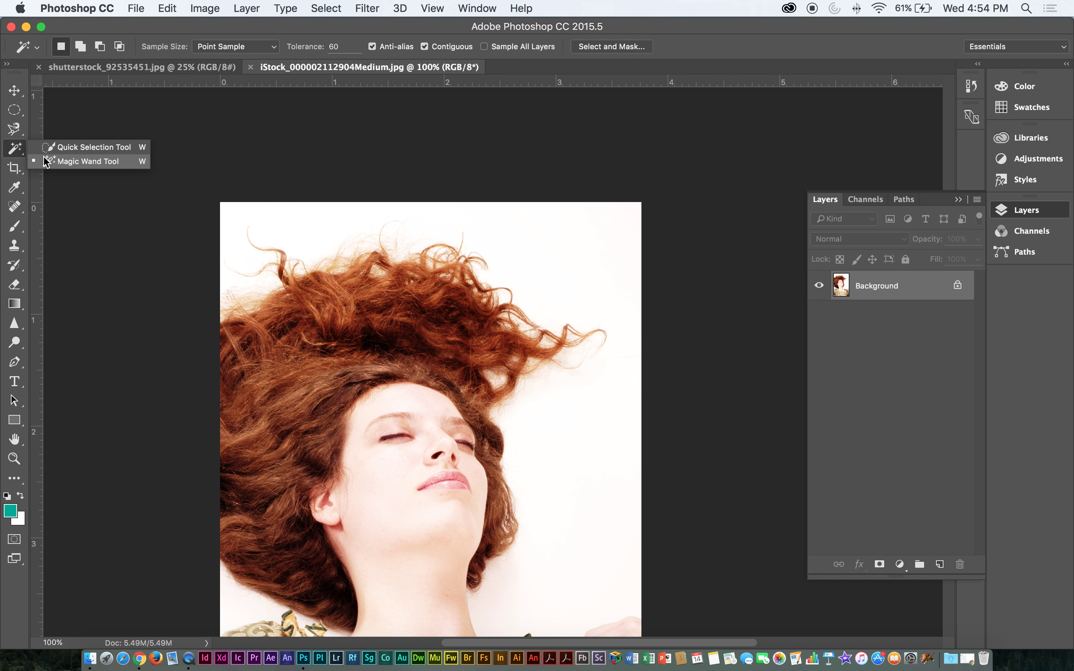
{"action": "left_click", "coordinate": [624, 238]}
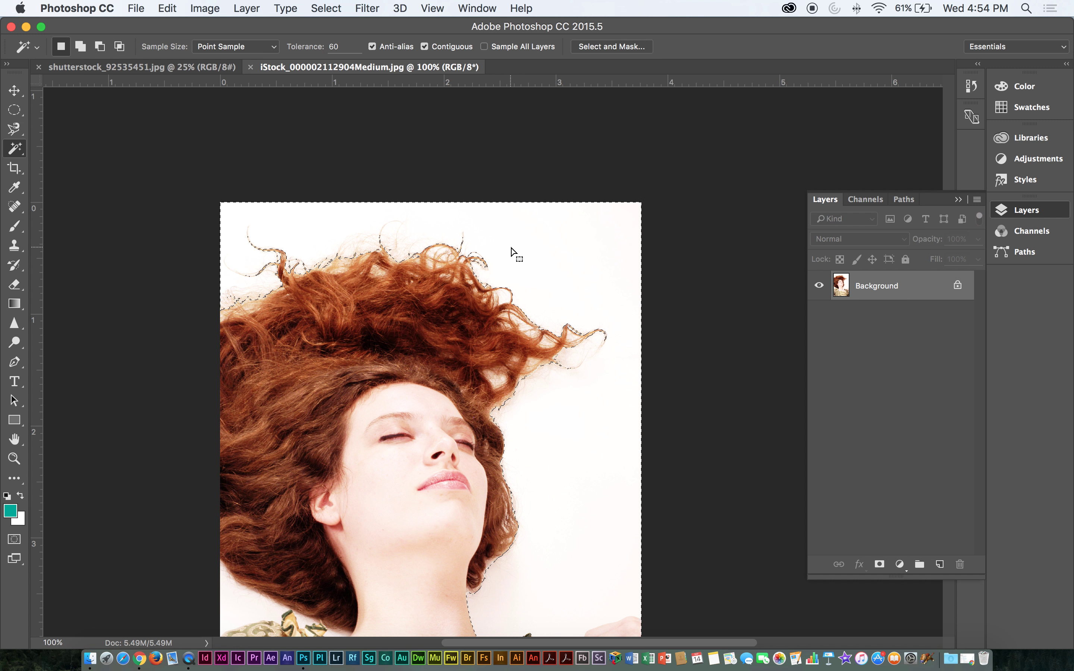
{"action": "key", "text": "super+BackSpace"}
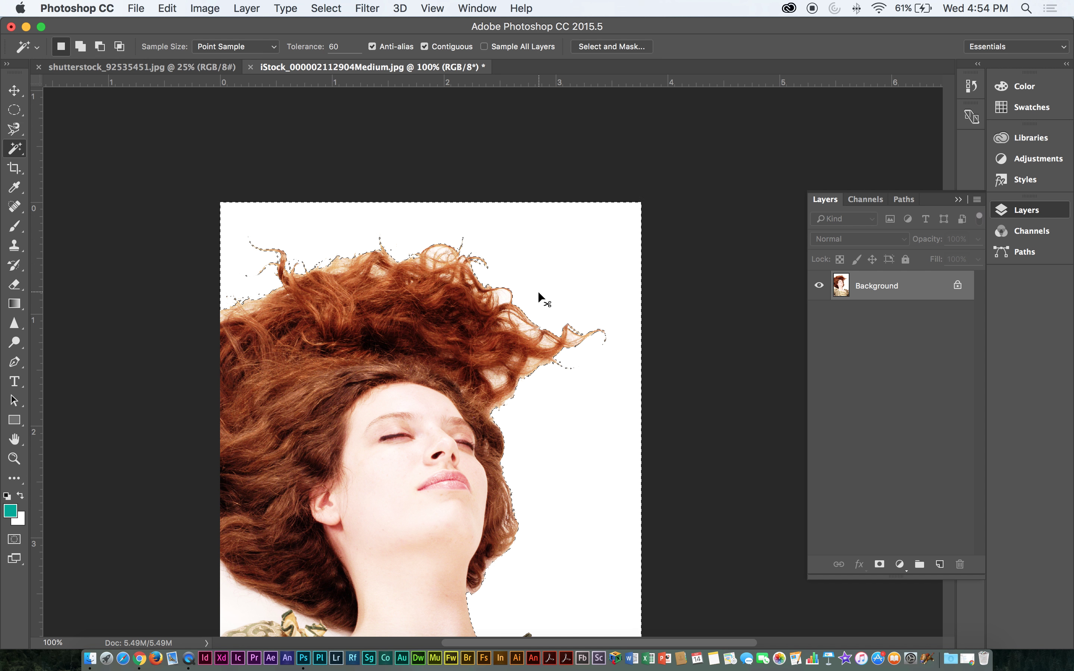
{"action": "key", "text": "super+d"}
- Examine the cutout quality along the hair's edges at up to 400% magnification
{"action": "key", "text": "super+equal"}
{"action": "key", "text": "super+equal"}
{"action": "key", "text": "super+equal"}
{"action": "left_click_drag", "start_coordinate": [365, 179], "coordinate": [427, 477]}
{"action": "left_click_drag", "start_coordinate": [211, 257], "coordinate": [549, 257]}
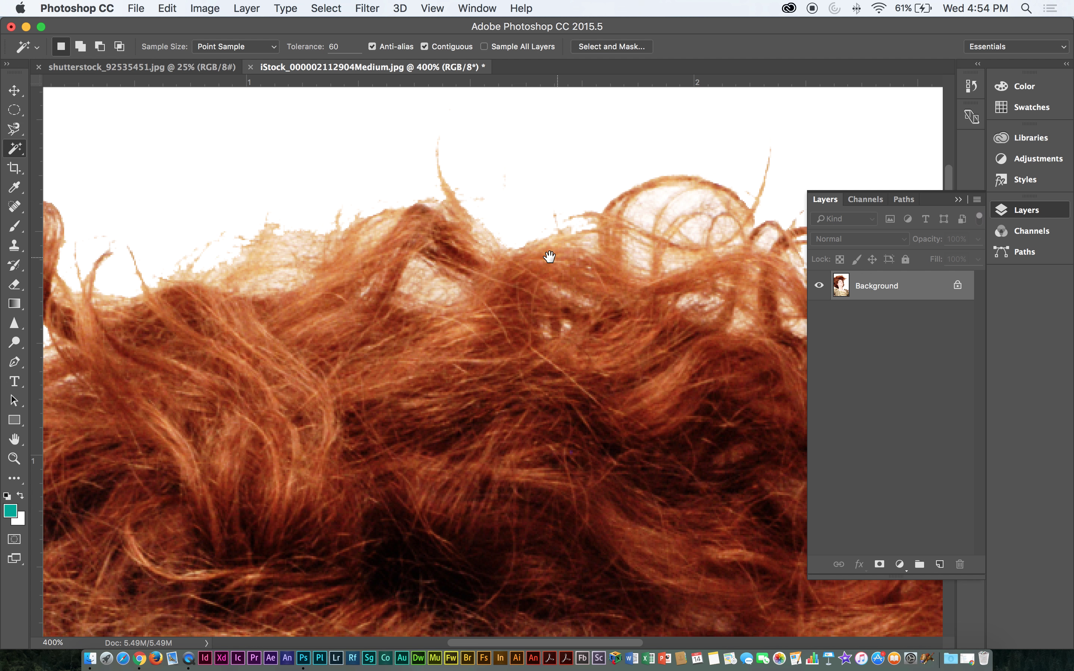
{"action": "key", "text": "super+minus"}
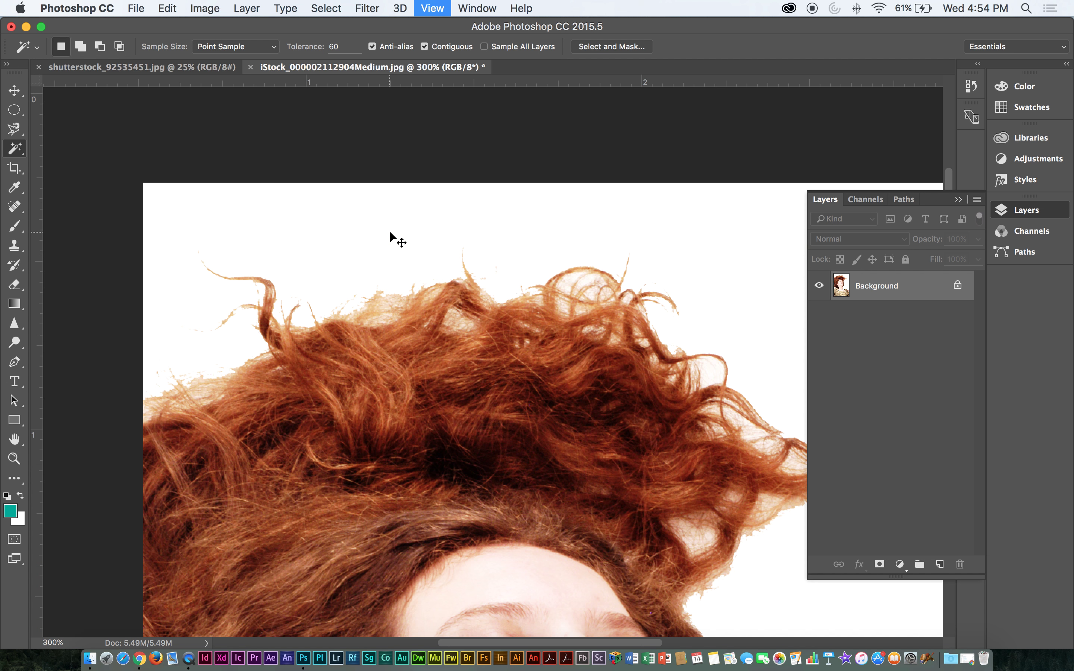
{"action": "key", "text": "super+minus"}
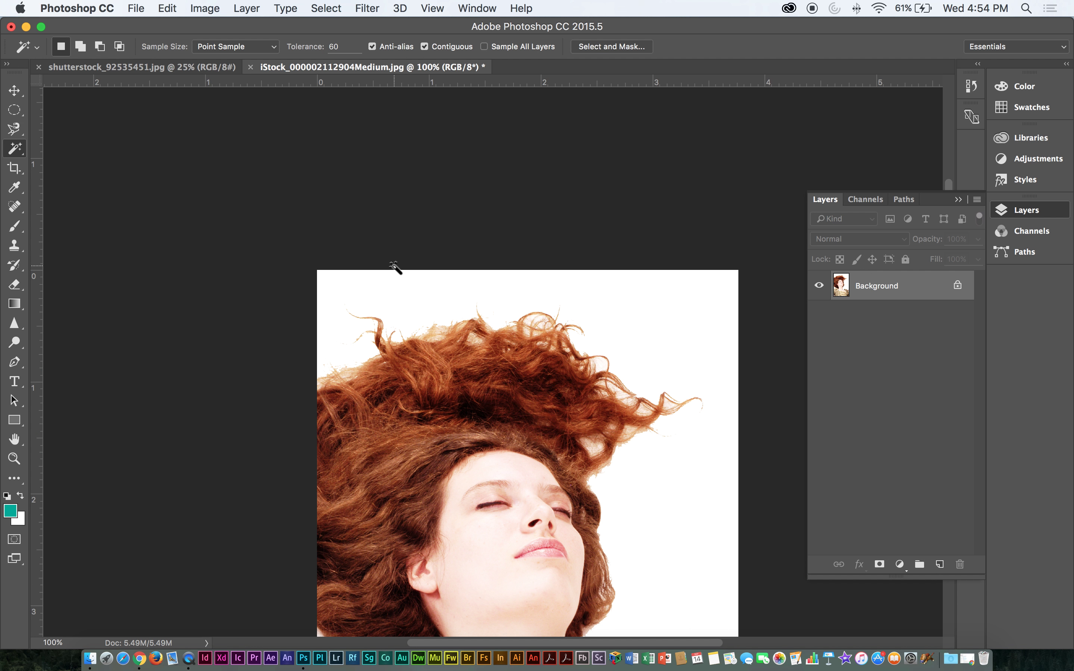
- Revert the image to its opening history snapshot and return to the Move tool
{"action": "left_click", "coordinate": [399, 272]}
{"action": "left_click", "coordinate": [971, 86]}
{"action": "left_click", "coordinate": [909, 105]}
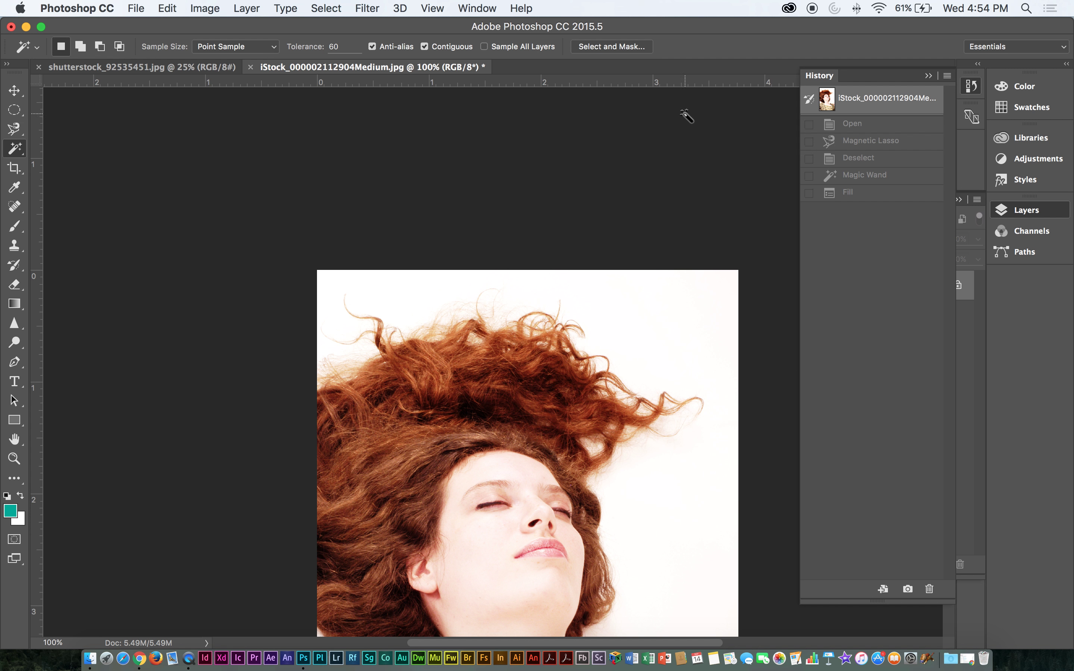
{"action": "left_click", "coordinate": [13, 90]}
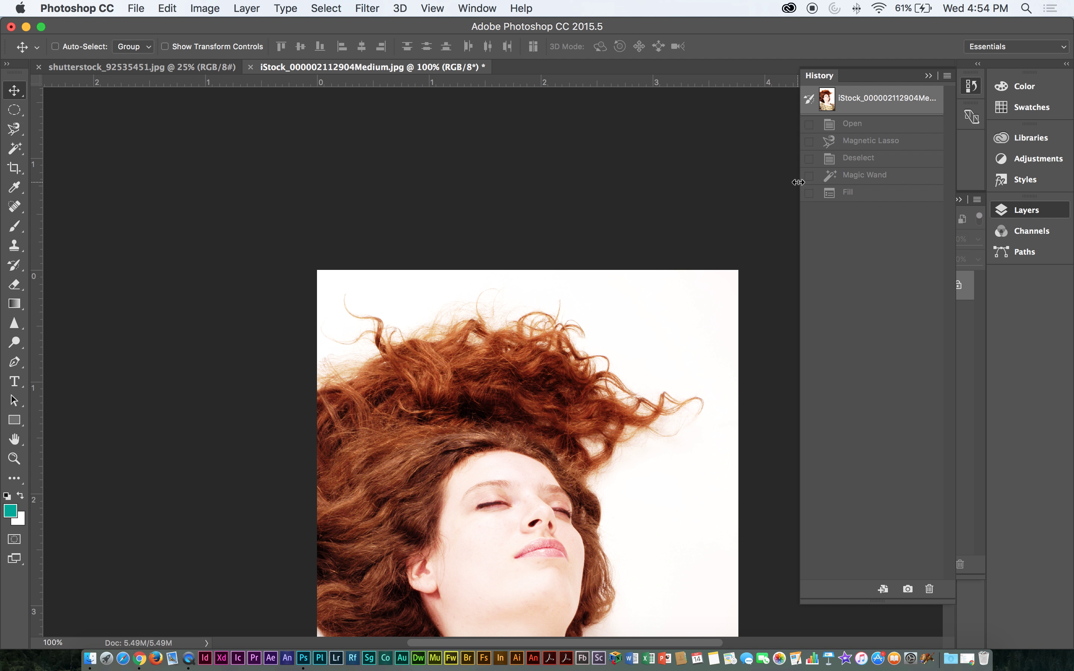
{"action": "left_click", "coordinate": [929, 75]}
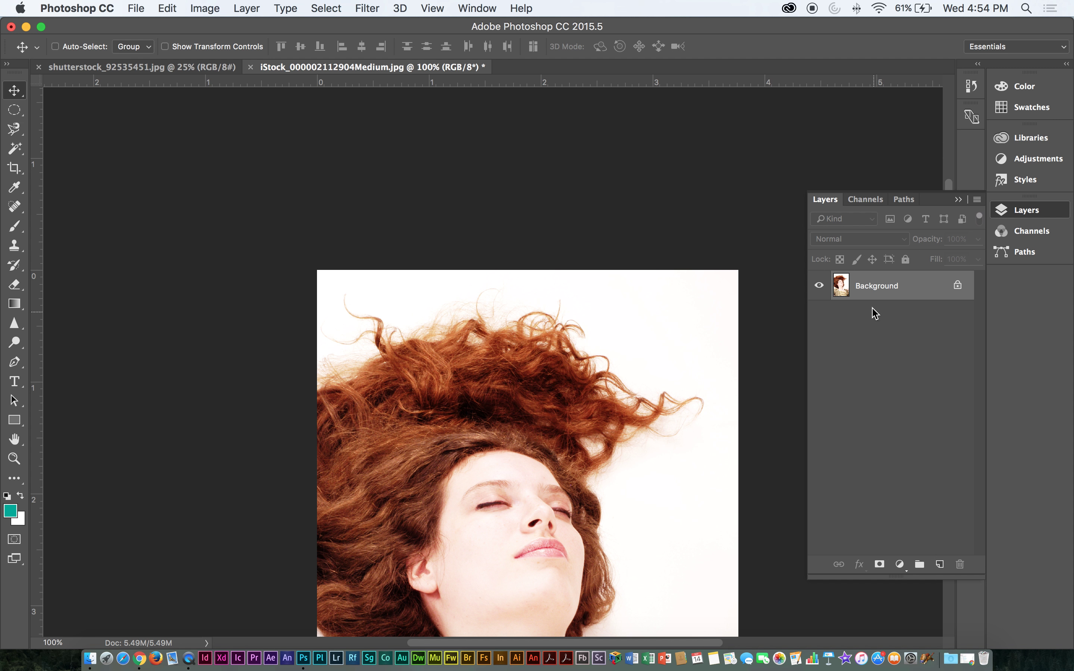
- Convert the locked Background into a regular layer, keeping the name Layer 0
{"action": "scroll", "coordinate": [695, 247], "scroll_direction": "down", "scroll_amount": 1}
{"action": "left_click_drag", "start_coordinate": [695, 247], "coordinate": [669, 156]}
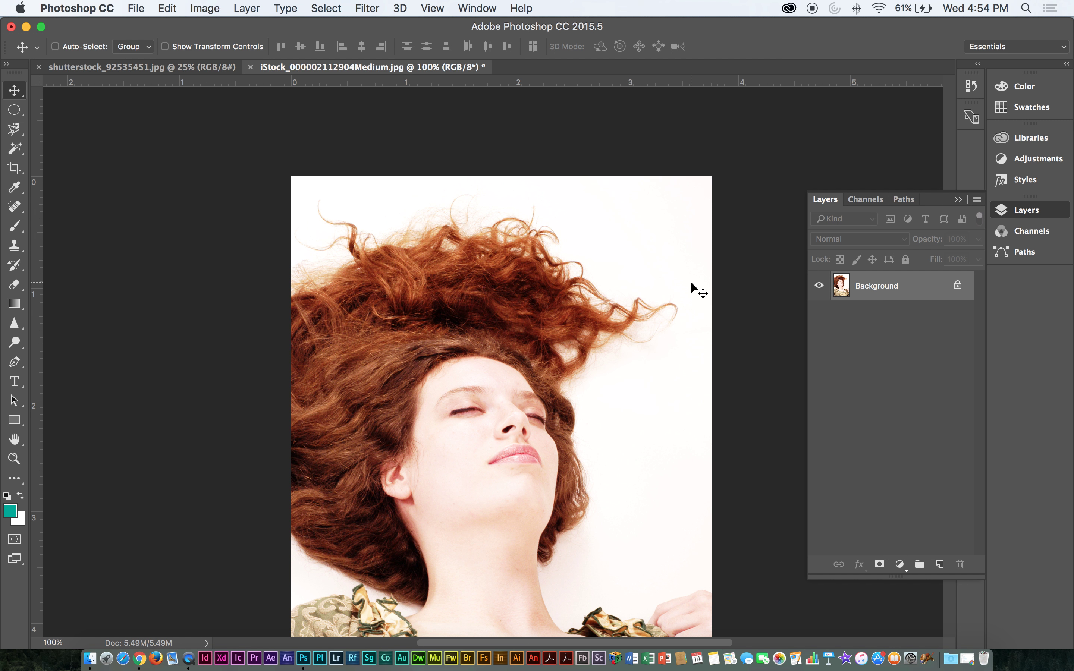
{"action": "left_click_drag", "start_coordinate": [635, 381], "coordinate": [620, 303]}
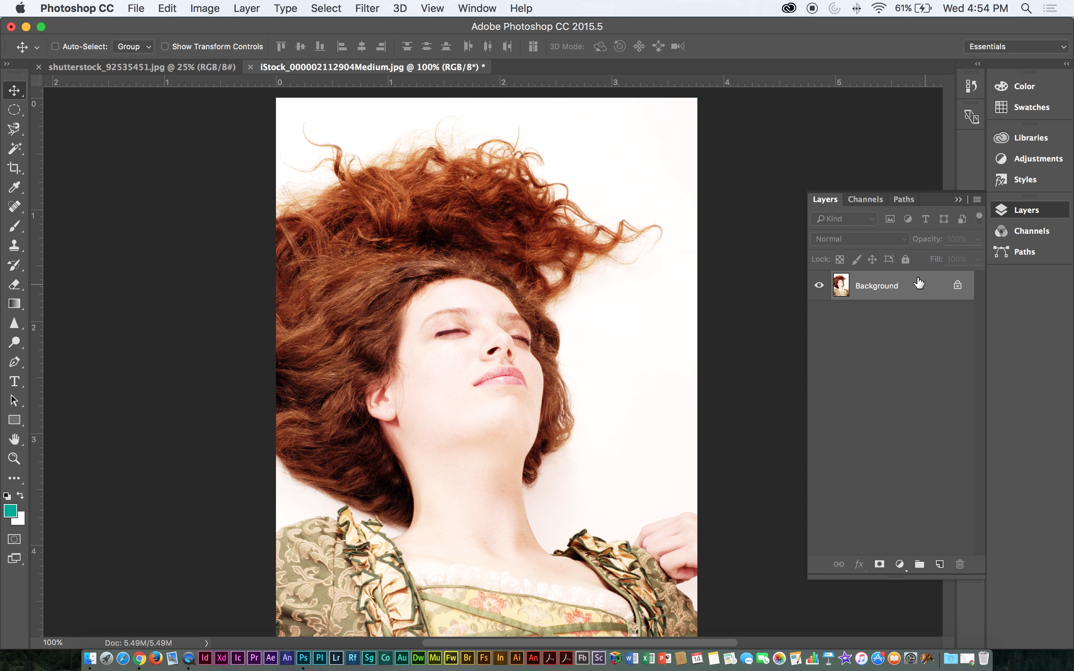
{"action": "double_click", "coordinate": [930, 293]}
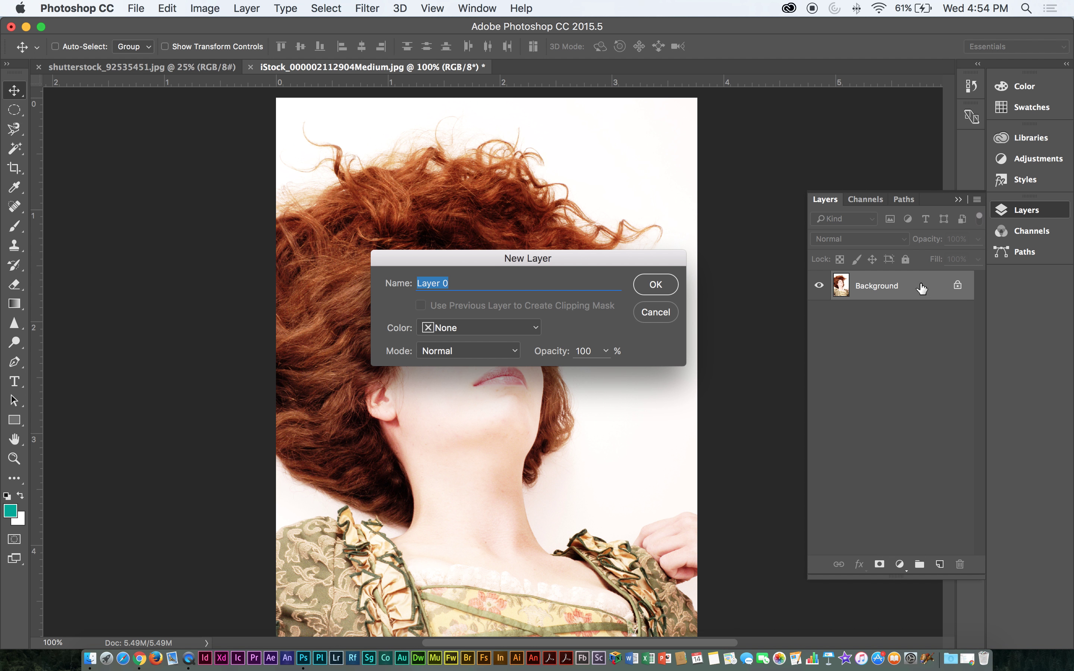
{"action": "left_click", "coordinate": [661, 291]}
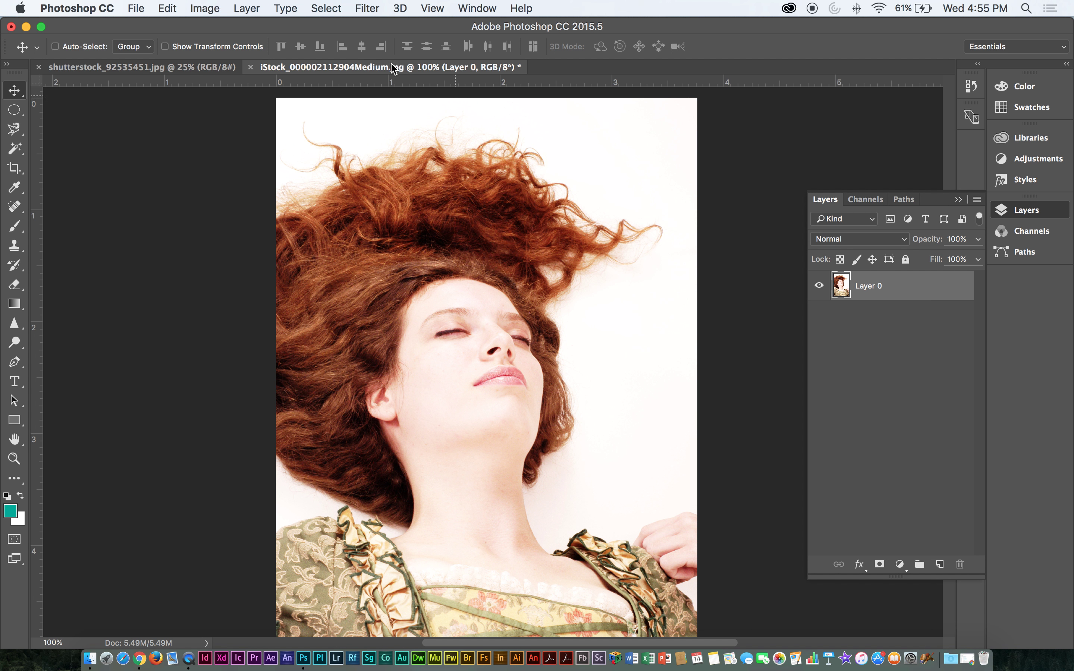
- Compare the Red, Green and Blue channels individually for the strongest contrast between hair and backdrop, ending on Blue
{"action": "left_click", "coordinate": [874, 201]}
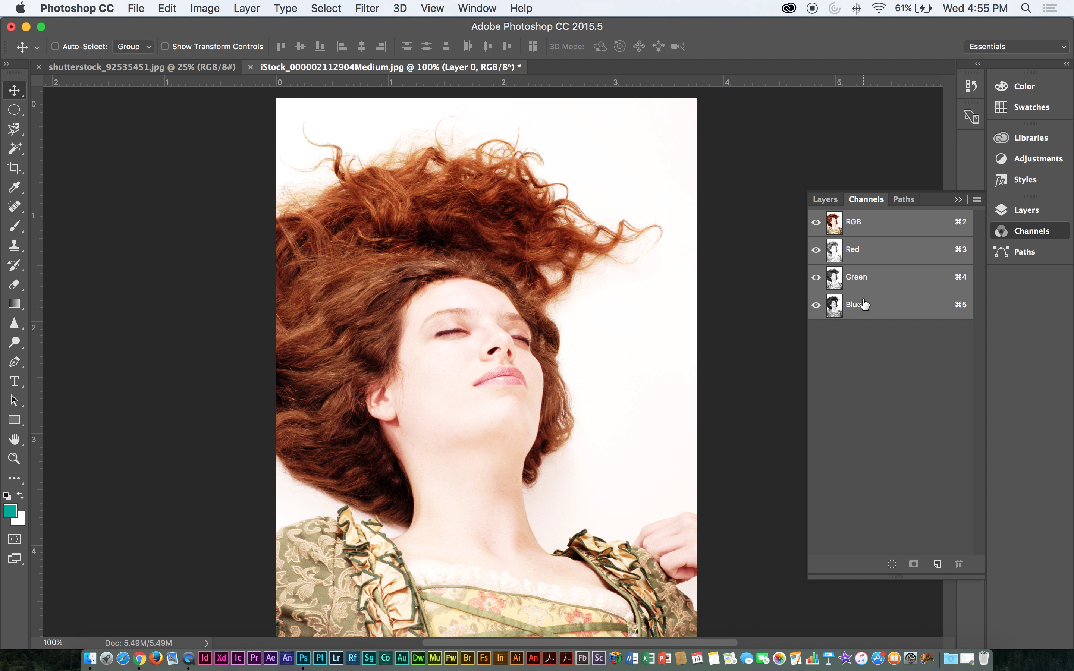
{"action": "left_click", "coordinate": [865, 256]}
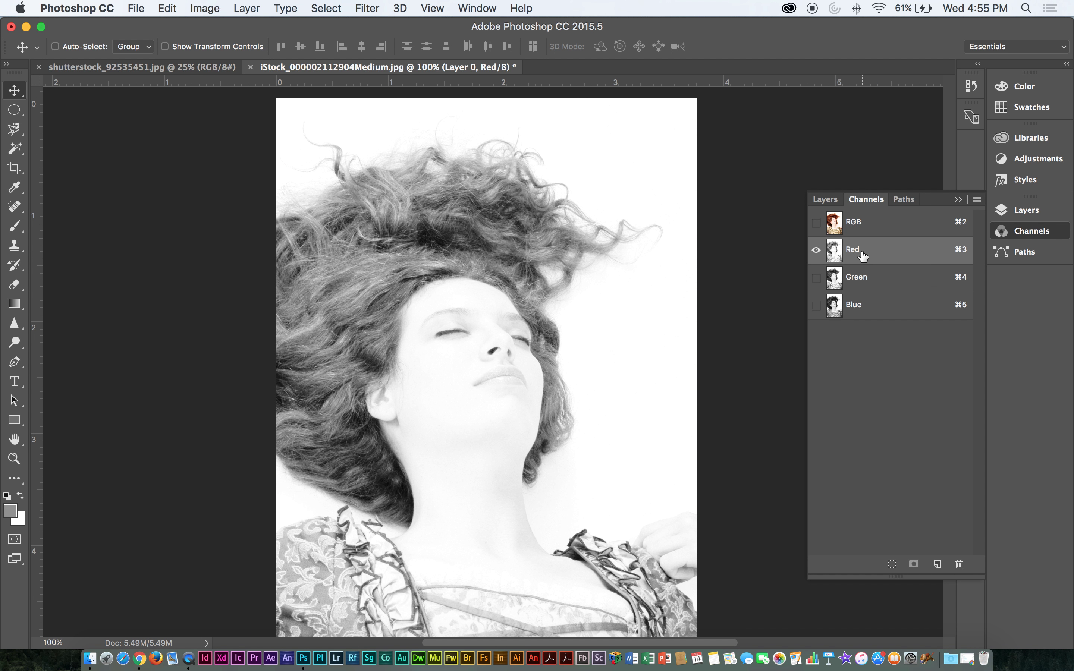
{"action": "left_click", "coordinate": [864, 279]}
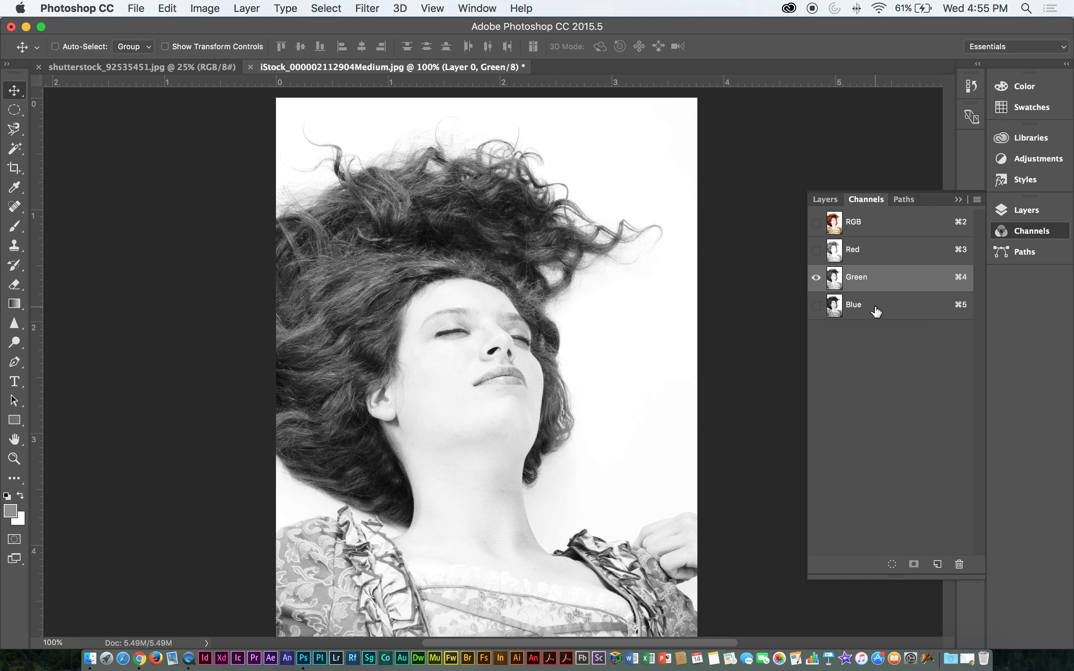
{"action": "left_click", "coordinate": [877, 311]}
{"action": "left_click", "coordinate": [883, 288]}
{"action": "left_click", "coordinate": [865, 256]}
{"action": "left_click", "coordinate": [871, 286]}
{"action": "left_click", "coordinate": [871, 305]}
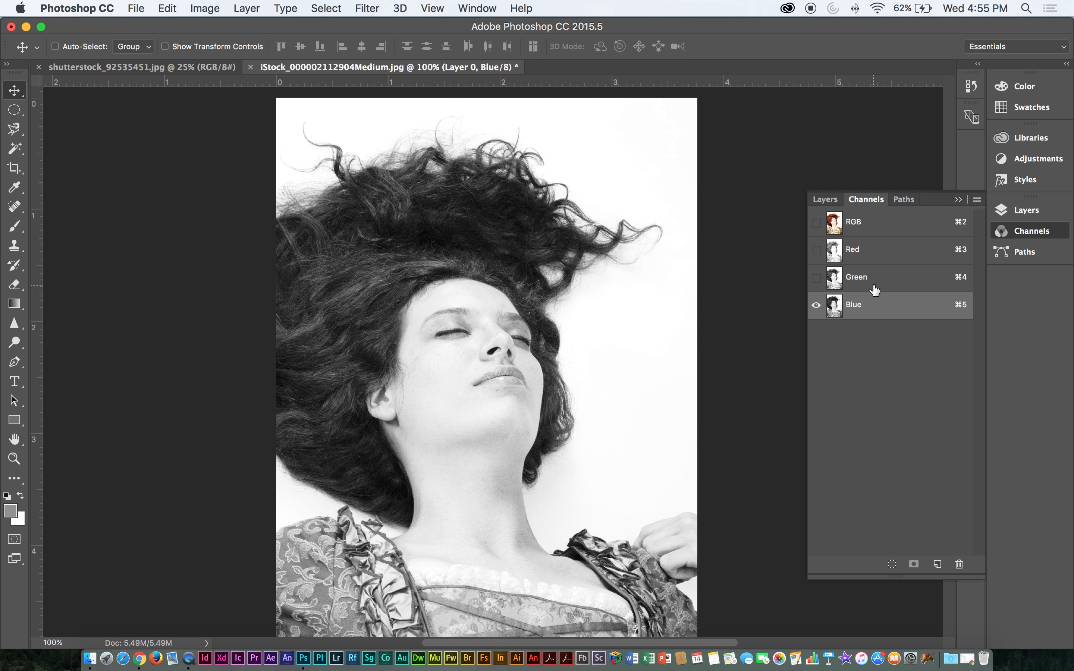
{"action": "left_click", "coordinate": [874, 270]}
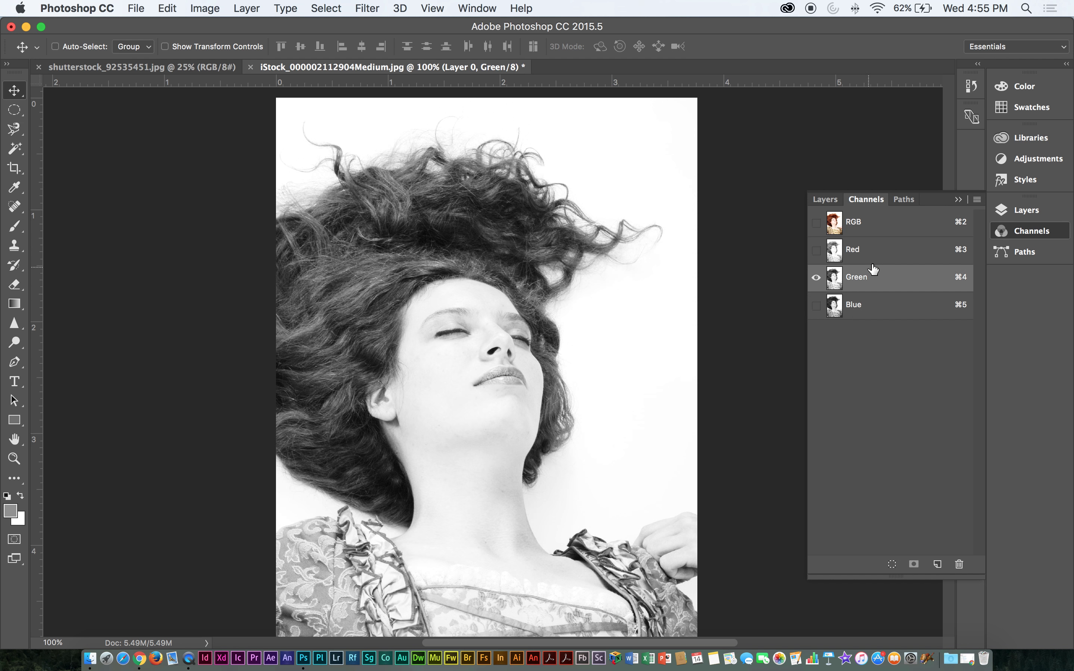
{"action": "left_click", "coordinate": [873, 262]}
{"action": "left_click", "coordinate": [873, 283]}
{"action": "left_click", "coordinate": [874, 310]}
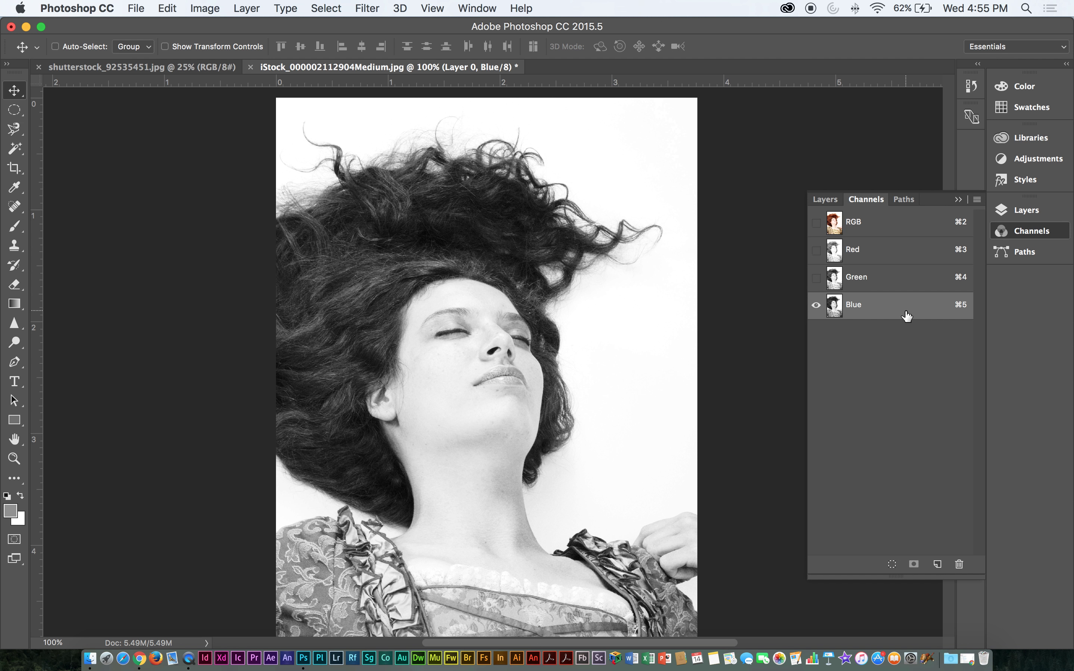
{"action": "left_click_drag", "start_coordinate": [904, 310], "coordinate": [959, 566]}
{"action": "left_click", "coordinate": [937, 564]}
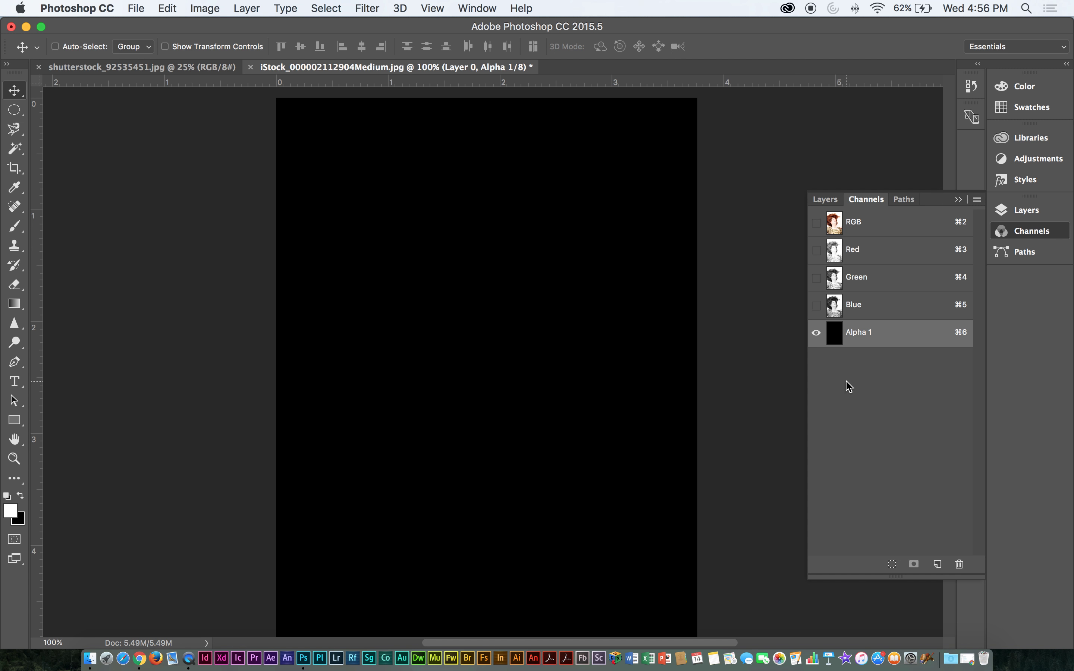
{"action": "key", "text": "super+z"}
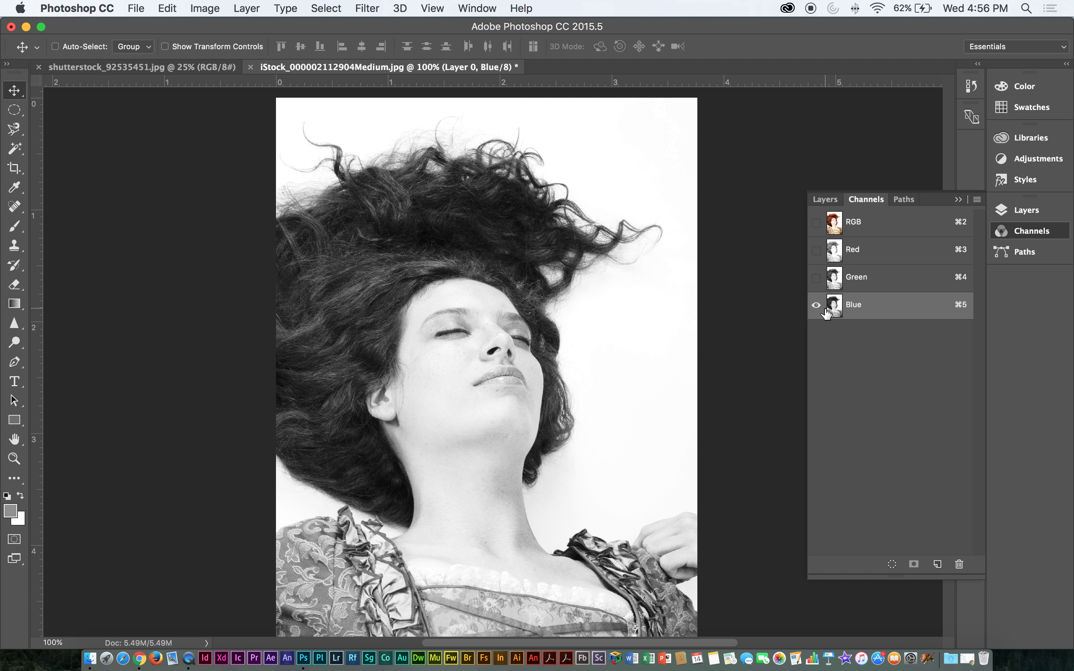
- Duplicate the Blue channel within the same document as Blue copy
{"action": "left_click_drag", "start_coordinate": [826, 309], "coordinate": [830, 293]}
{"action": "right_click", "coordinate": [838, 310]}
{"action": "left_click", "coordinate": [854, 312]}
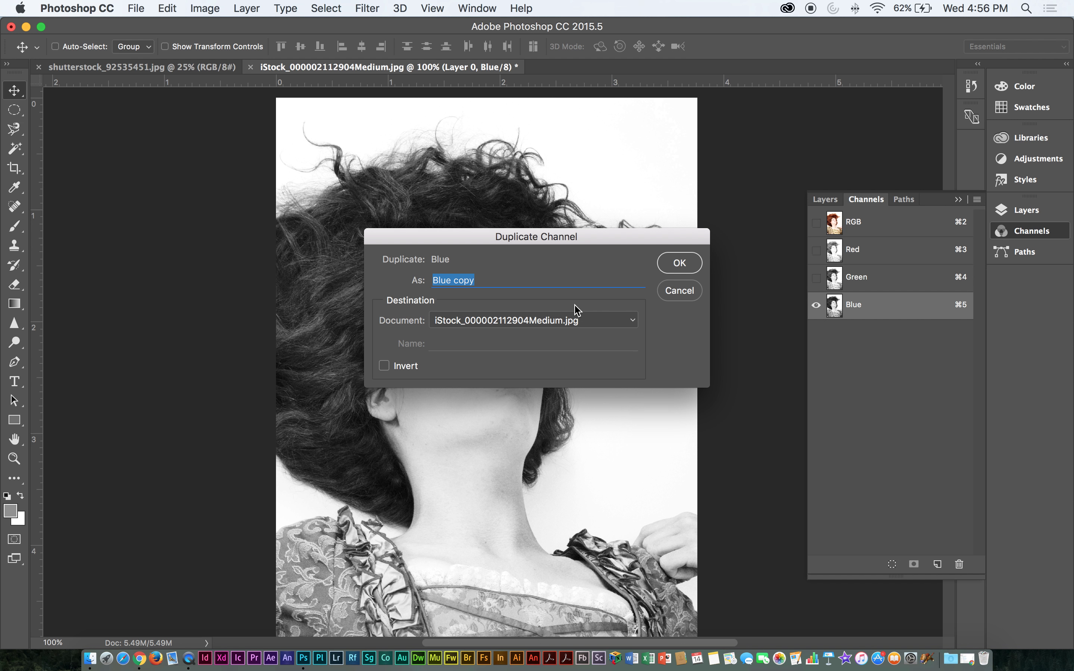
{"action": "left_click", "coordinate": [690, 266]}
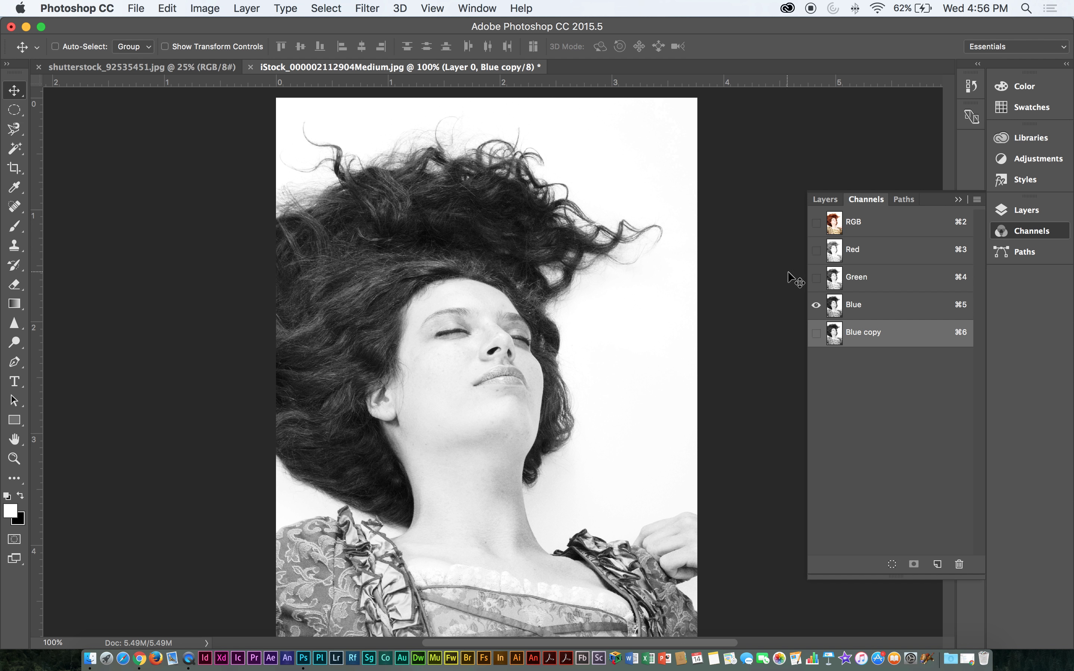
{"action": "right_click", "coordinate": [877, 303]}
{"action": "left_click", "coordinate": [856, 310]}
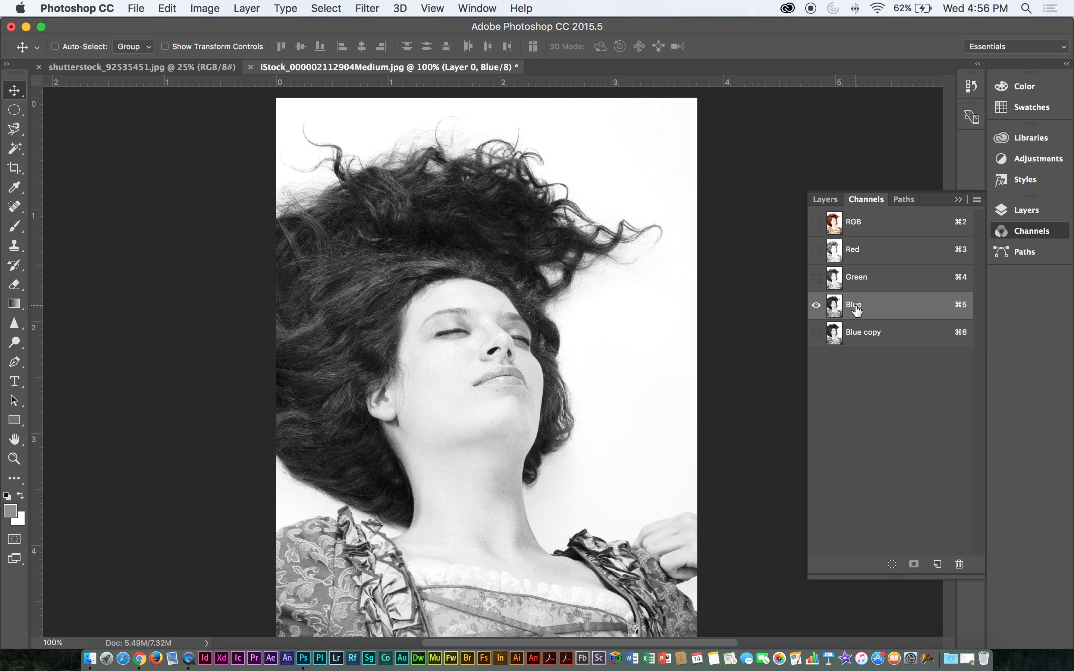
{"action": "right_click", "coordinate": [858, 311]}
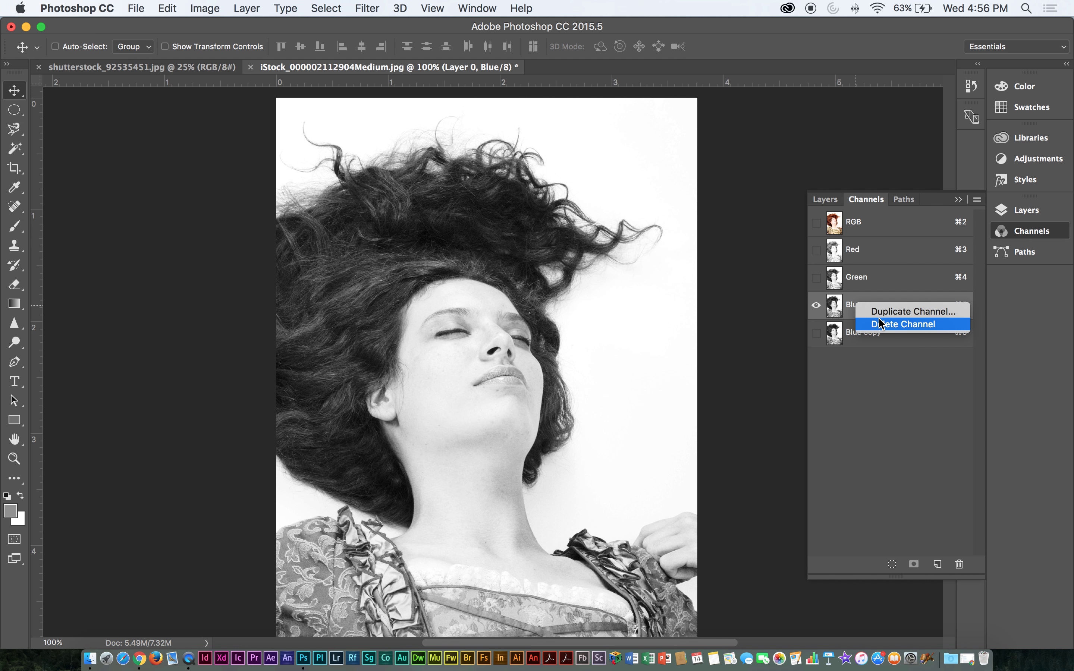
{"action": "left_click", "coordinate": [870, 355]}
{"action": "left_click", "coordinate": [865, 336]}
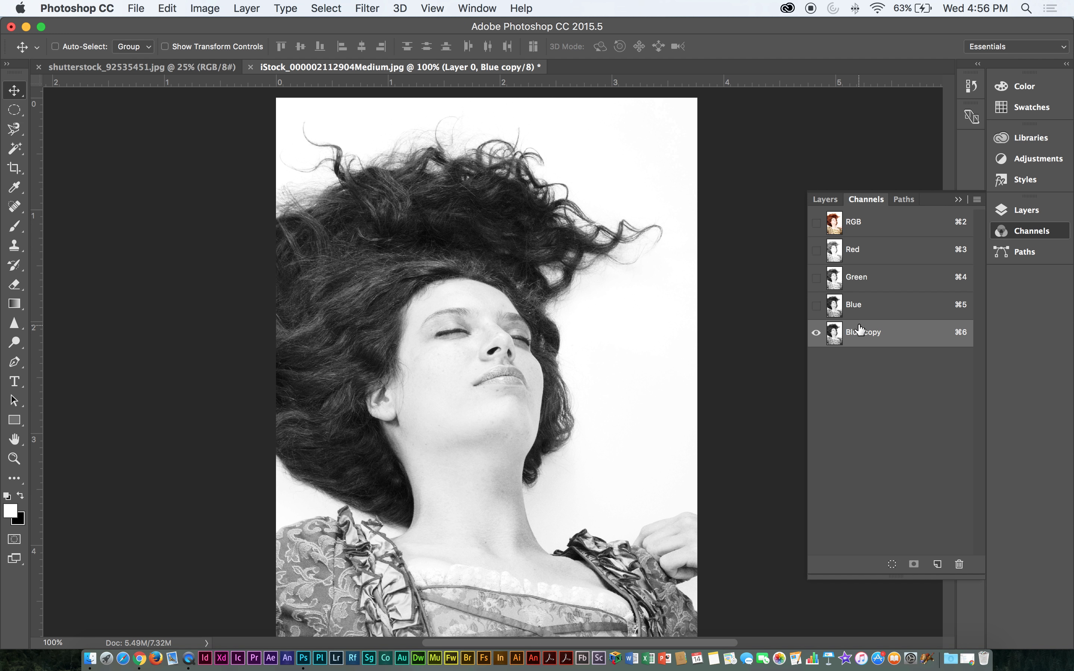
{"action": "right_click", "coordinate": [876, 312]}
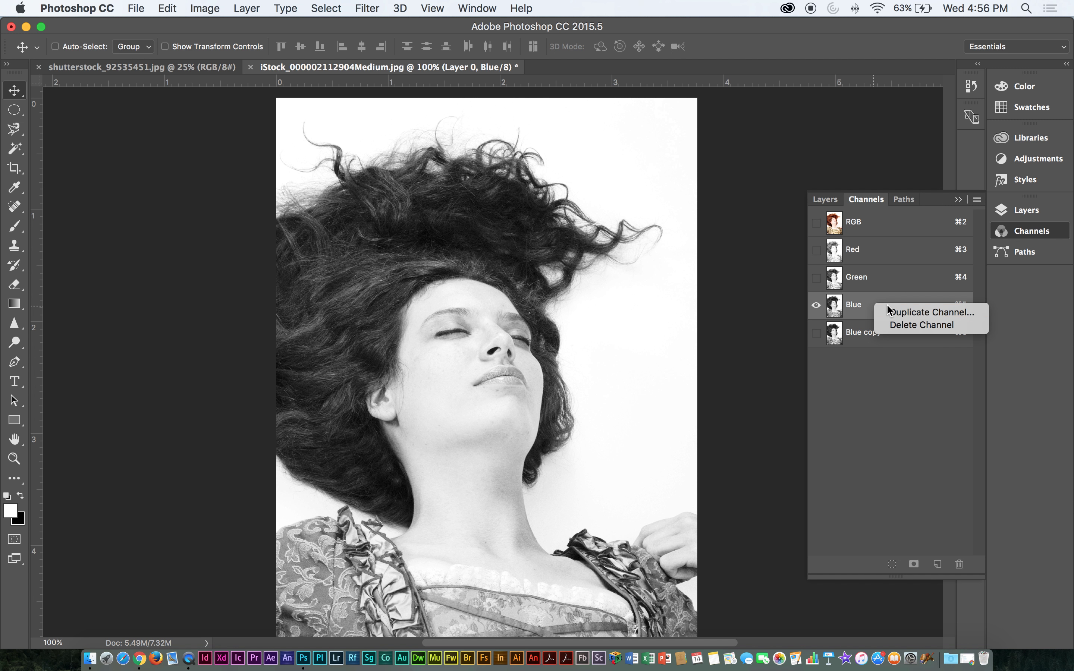
{"action": "left_click", "coordinate": [892, 349]}
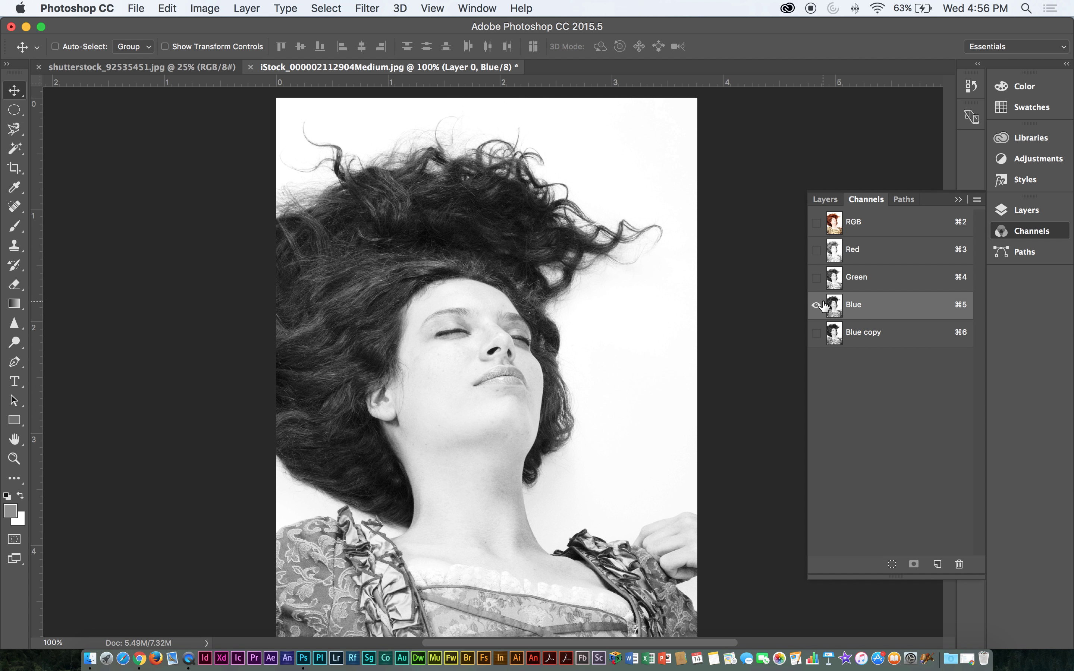
- Show and activate only the Blue copy channel, hiding the original Blue and keeping the copy's name
{"action": "left_click", "coordinate": [815, 333]}
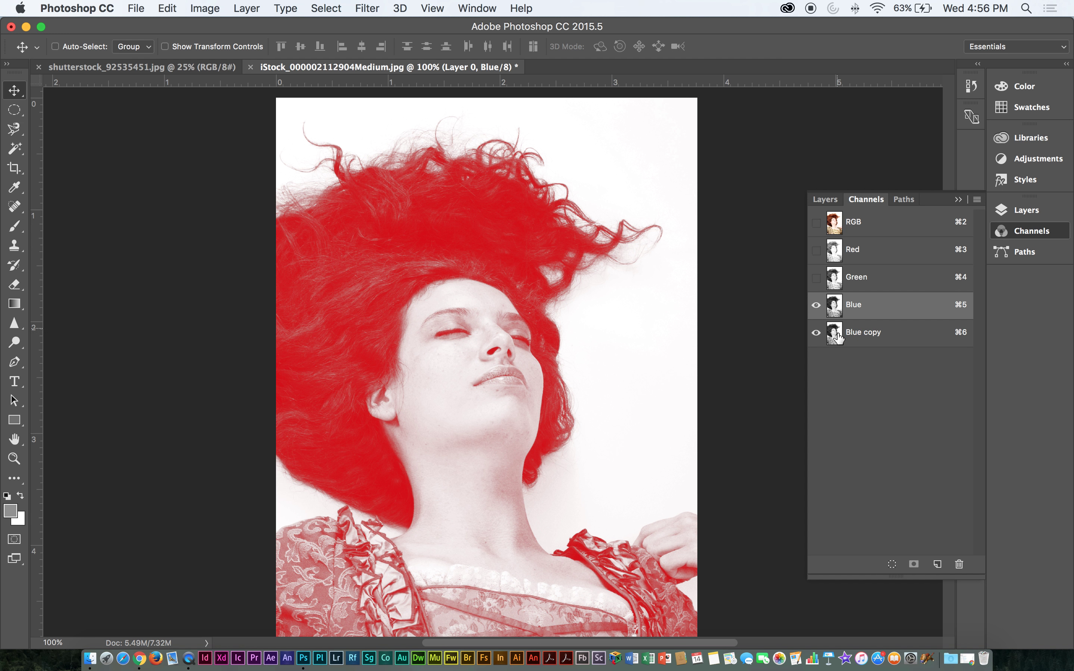
{"action": "left_click", "coordinate": [815, 304]}
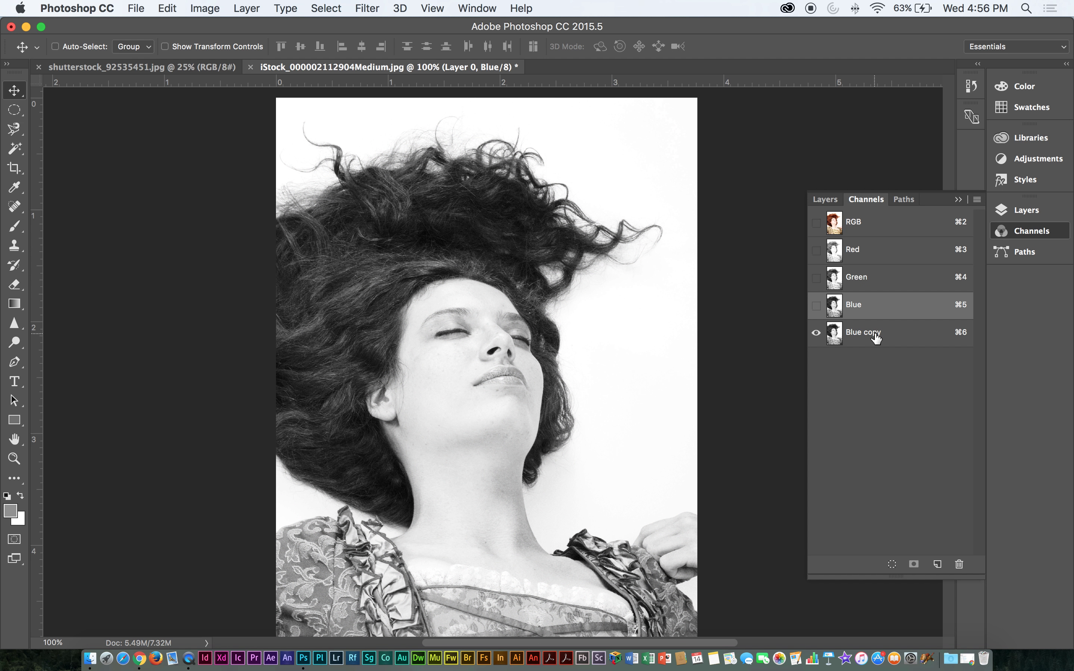
{"action": "left_click", "coordinate": [889, 334]}
{"action": "double_click", "coordinate": [861, 332]}
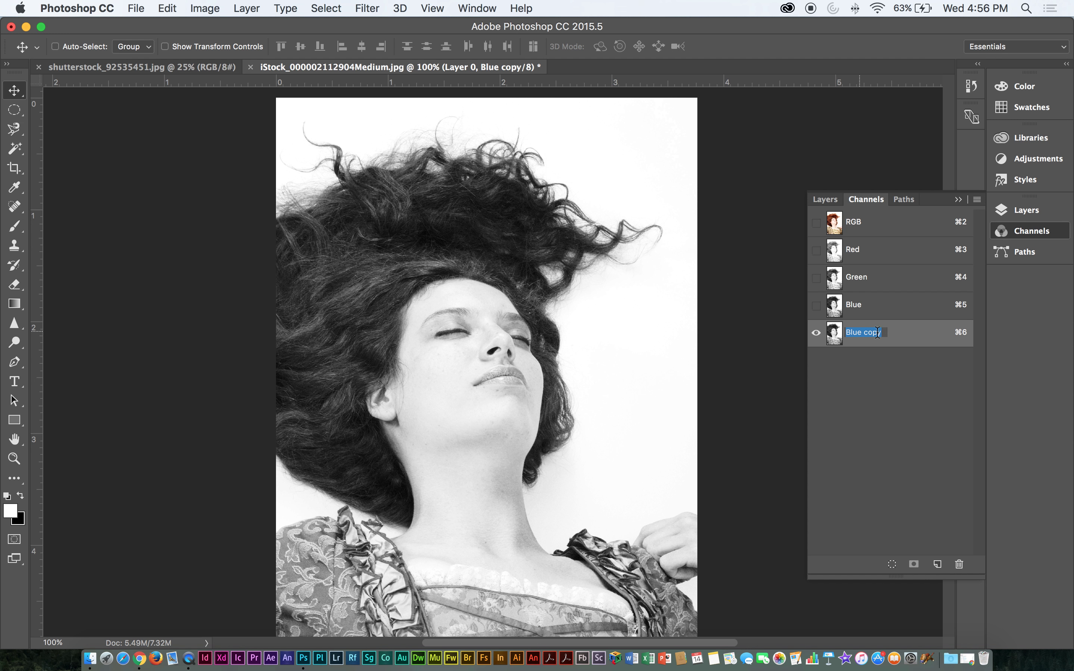
{"action": "key", "text": "Return"}
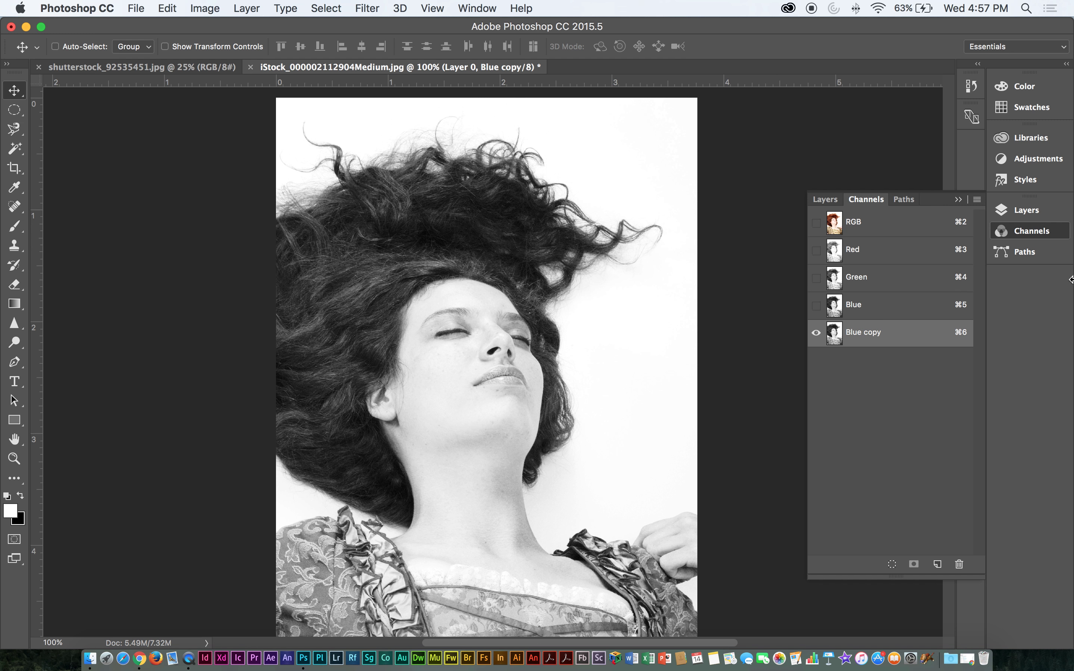
- Adjust Levels on the Blue copy channel, setting the input black point to 31 and the white point to 234
{"action": "left_click", "coordinate": [285, 8]}
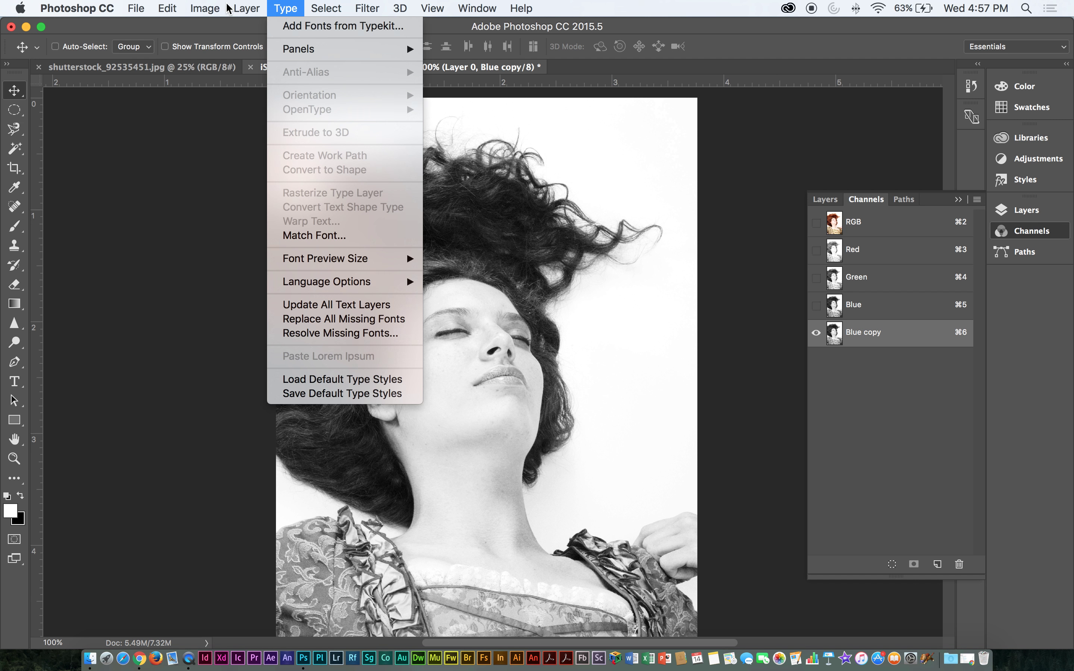
{"action": "mouse_move", "coordinate": [215, 8]}
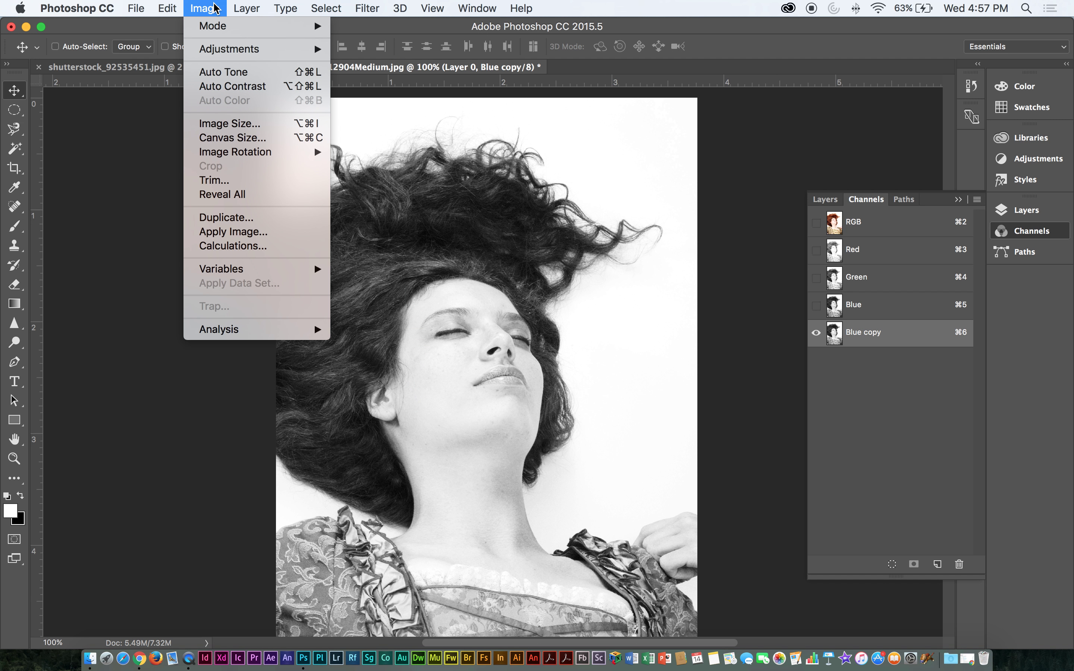
{"action": "mouse_move", "coordinate": [229, 48]}
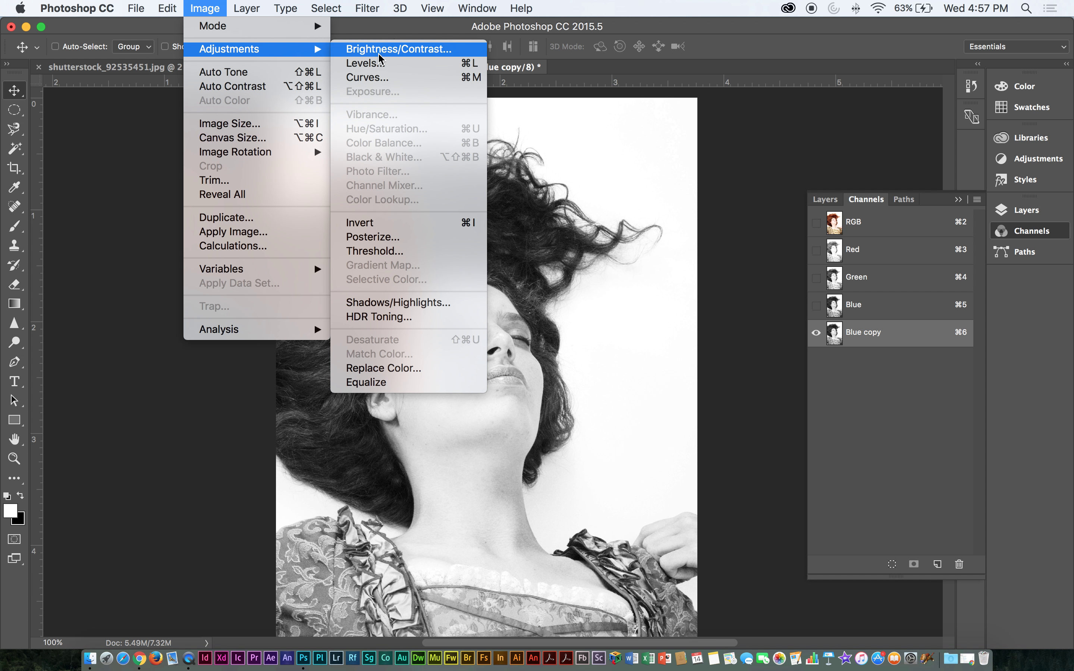
{"action": "left_click", "coordinate": [372, 65]}
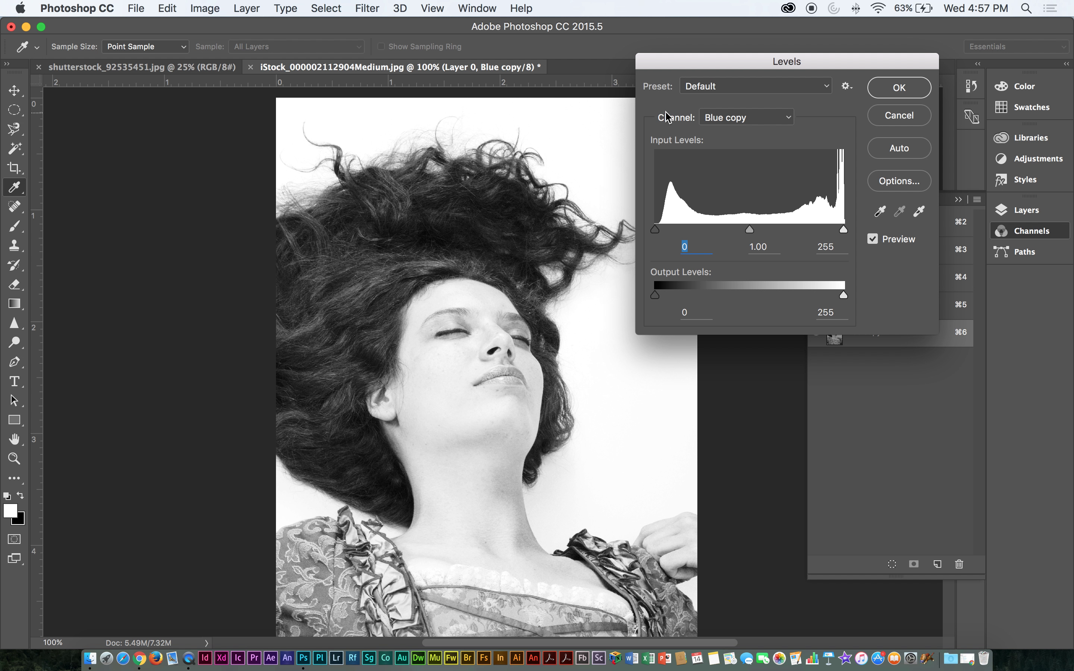
{"action": "left_click_drag", "start_coordinate": [707, 58], "coordinate": [657, 268]}
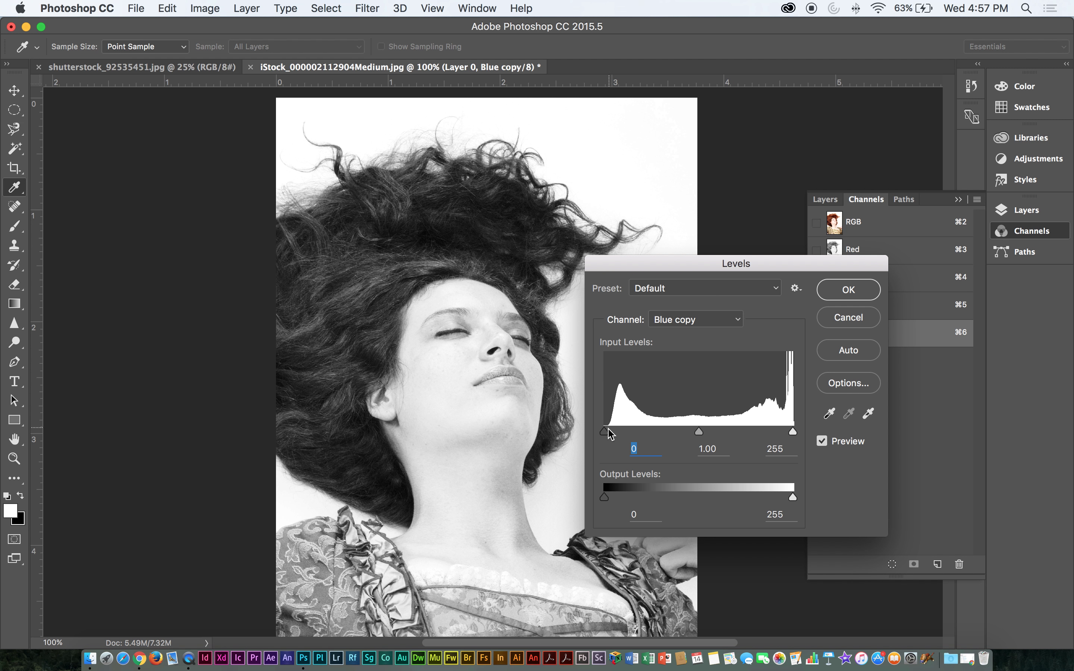
{"action": "mouse_move", "coordinate": [607, 436]}
{"action": "left_mouse_down"}
{"action": "mouse_move", "coordinate": [696, 433]}
{"action": "mouse_move", "coordinate": [625, 434]}
{"action": "left_mouse_up"}
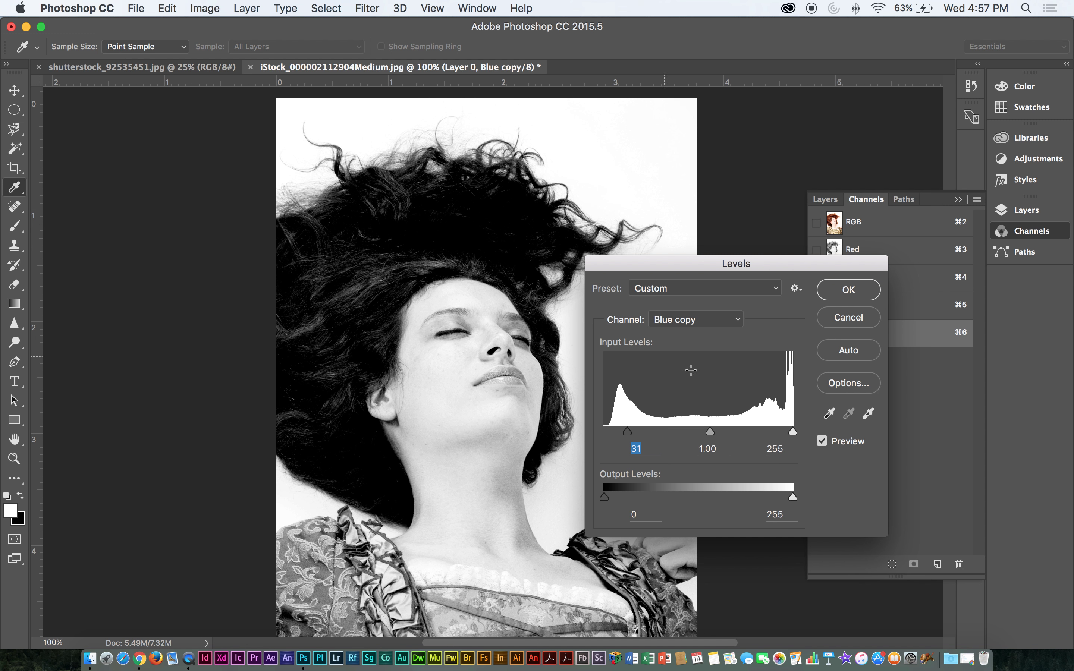
{"action": "mouse_move", "coordinate": [792, 431]}
{"action": "left_mouse_down"}
{"action": "mouse_move", "coordinate": [769, 432]}
{"action": "mouse_move", "coordinate": [797, 436]}
{"action": "mouse_move", "coordinate": [779, 435]}
{"action": "left_mouse_up"}
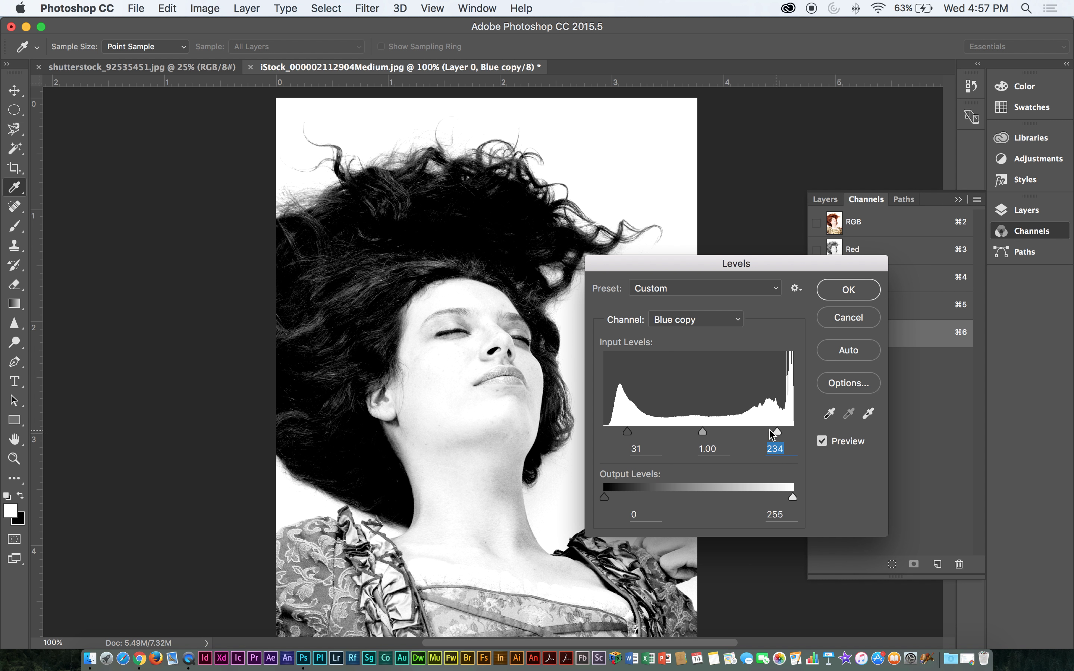
- Compare the Blue copy channel with and without the Levels preview, and apply the adjustment with preview on
{"action": "left_click", "coordinate": [823, 441]}
{"action": "left_click", "coordinate": [824, 443]}
{"action": "left_click", "coordinate": [827, 443]}
{"action": "left_click", "coordinate": [827, 443]}
{"action": "left_click", "coordinate": [827, 444]}
{"action": "left_click", "coordinate": [828, 443]}
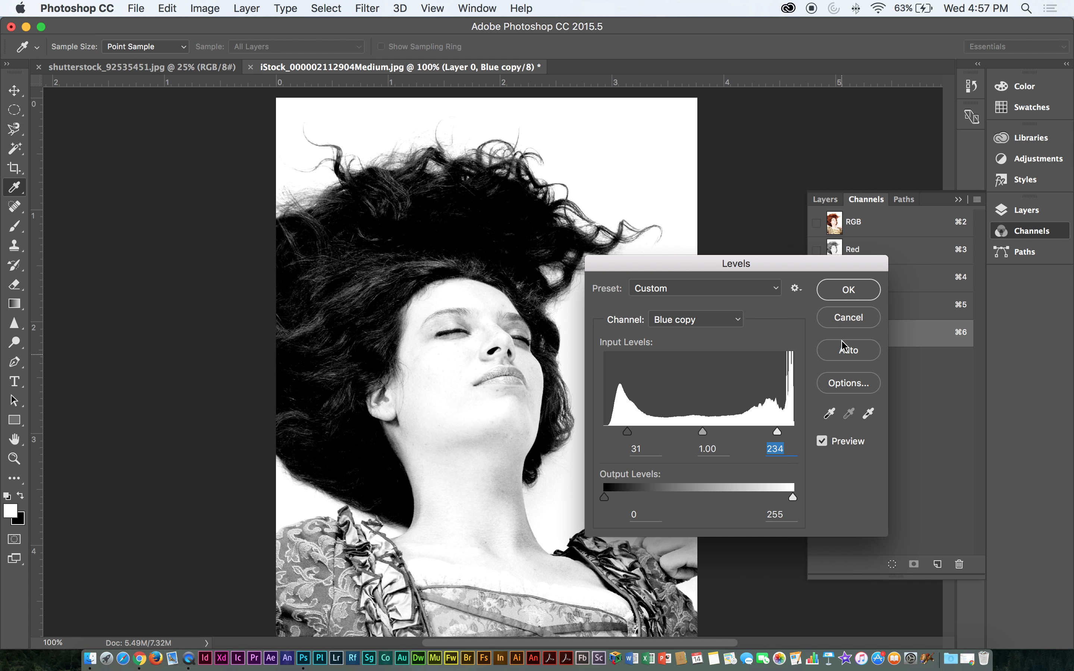
{"action": "left_click", "coordinate": [848, 290]}
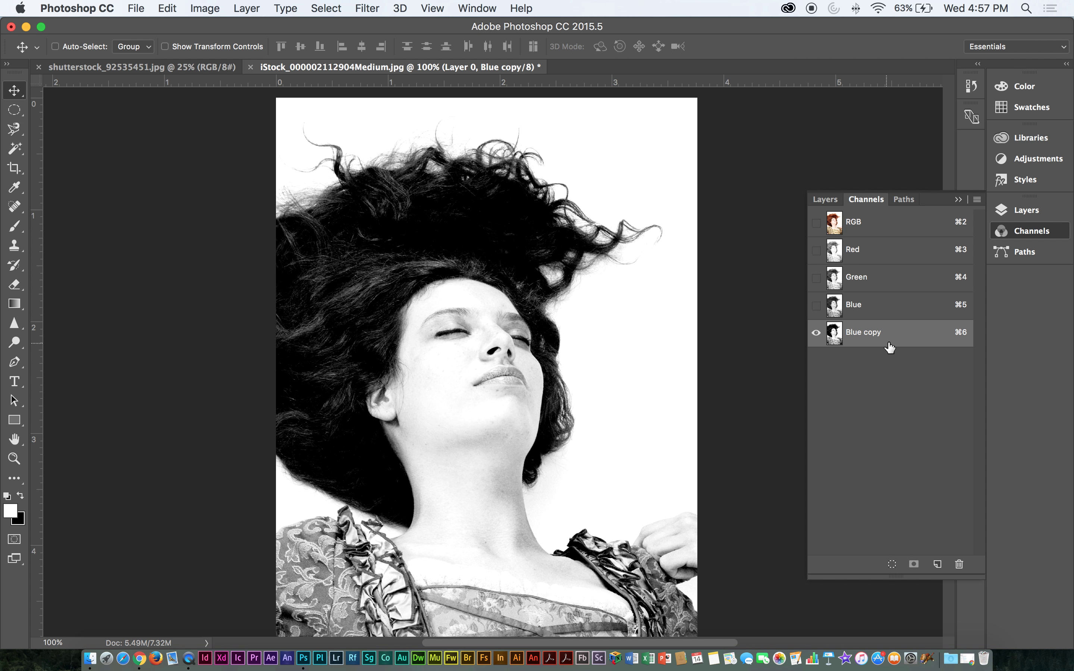
- Load the Blue copy channel as a selection and make Layer 0 active in full color
{"action": "left_click", "coordinate": [892, 564]}
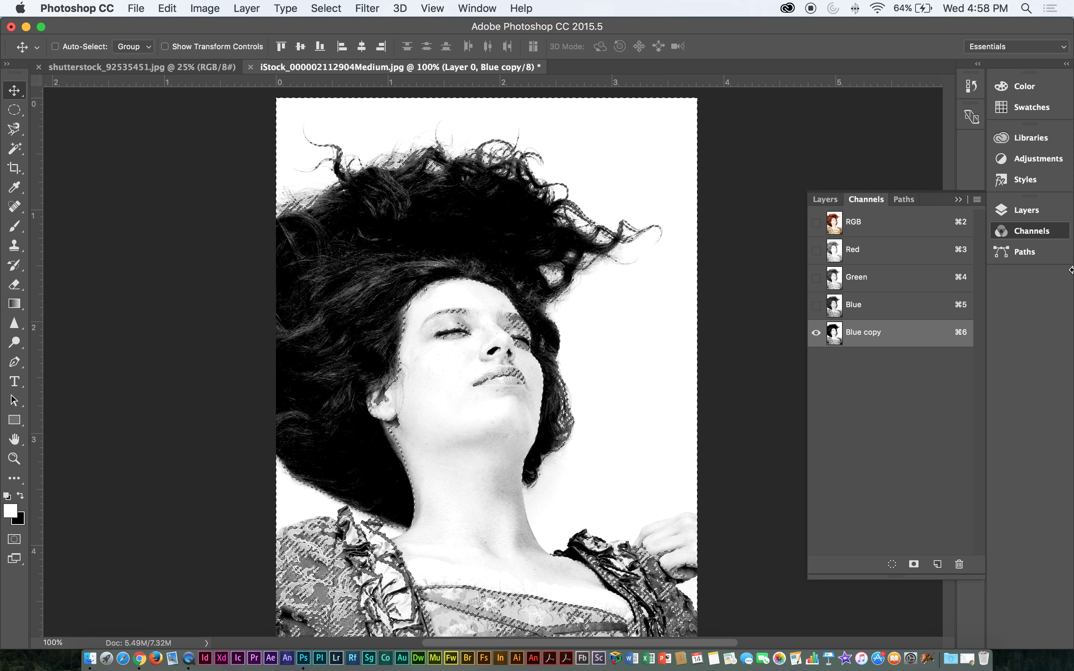
{"action": "left_click", "coordinate": [822, 200]}
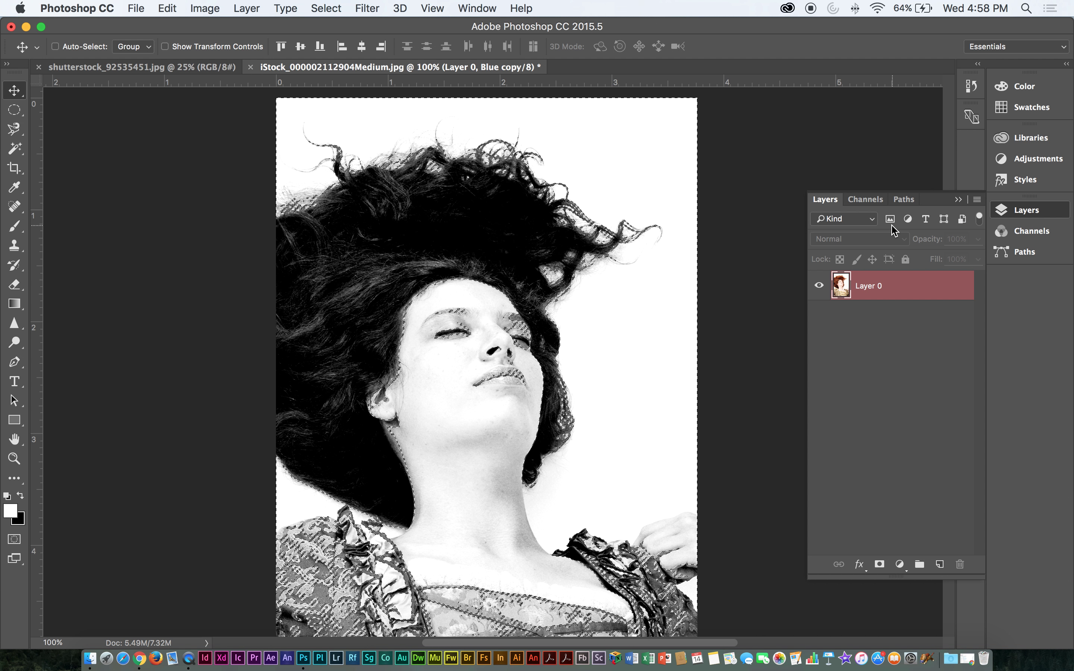
{"action": "left_click", "coordinate": [892, 292]}
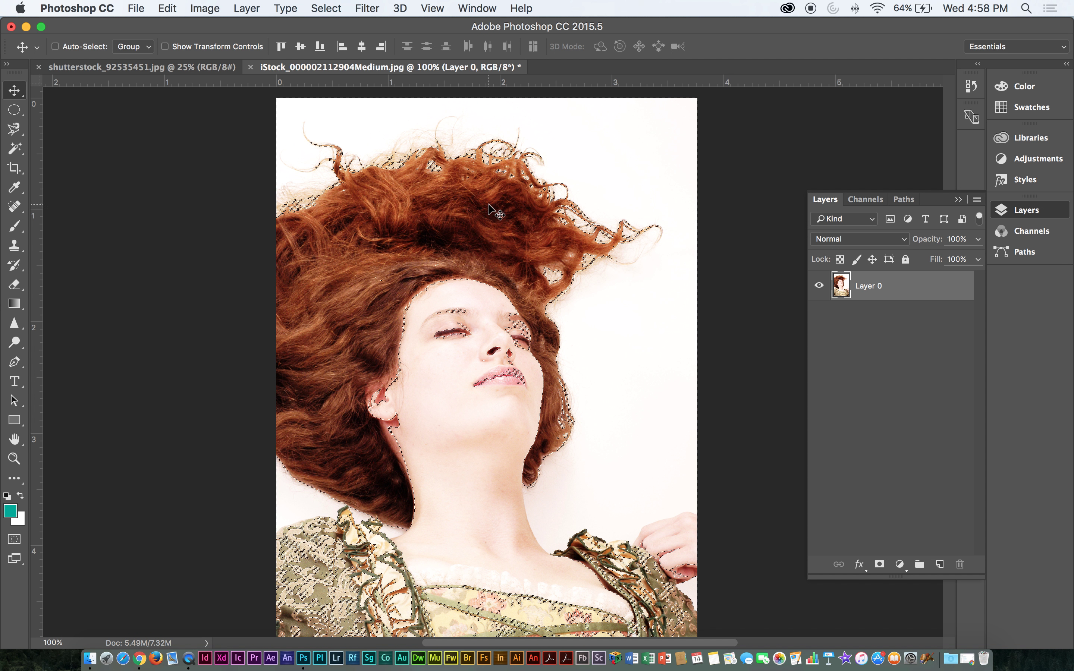
- Add a layer mask to Layer 0 from the loaded channel selection
{"action": "left_click", "coordinate": [900, 564]}
{"action": "left_click", "coordinate": [880, 565]}
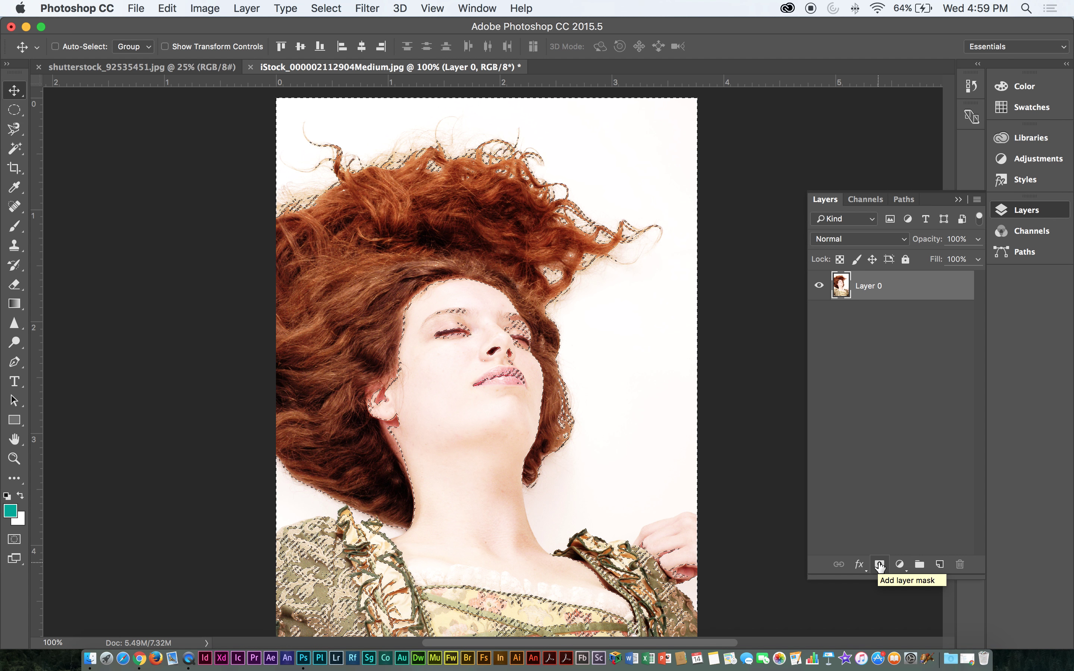
{"action": "left_click", "coordinate": [880, 565]}
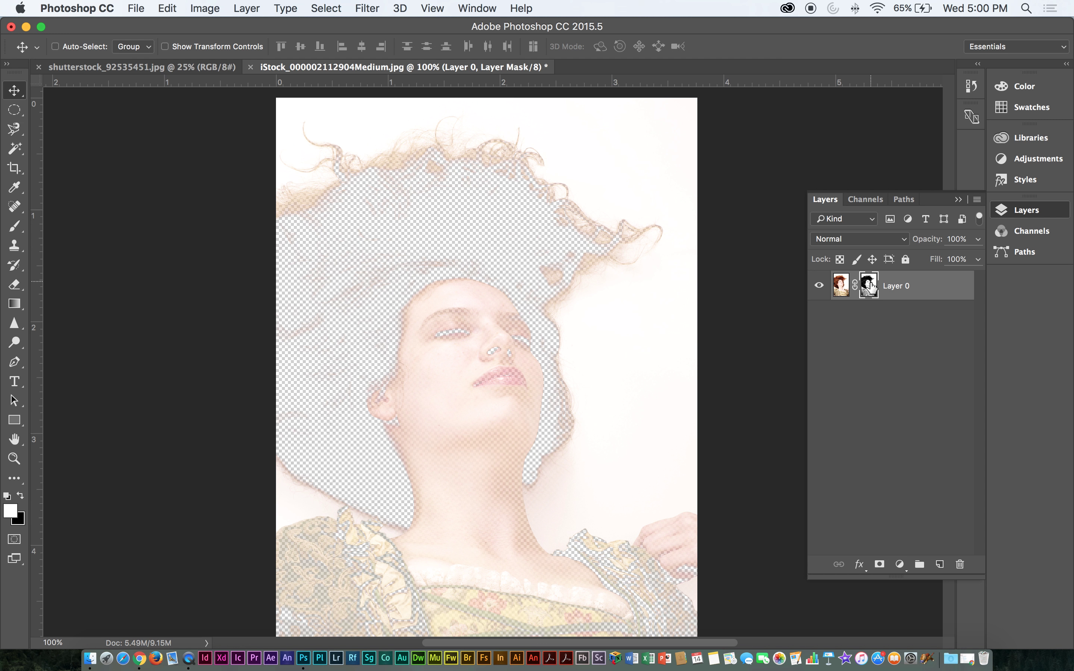
{"action": "left_click", "coordinate": [343, 4]}
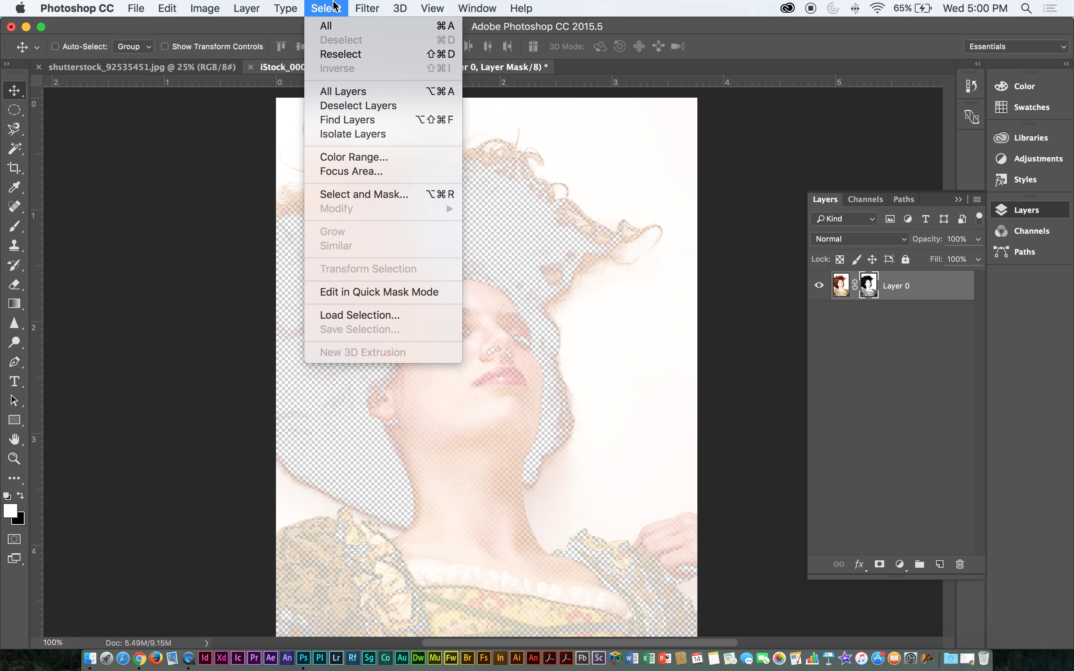
{"action": "mouse_move", "coordinate": [206, 4]}
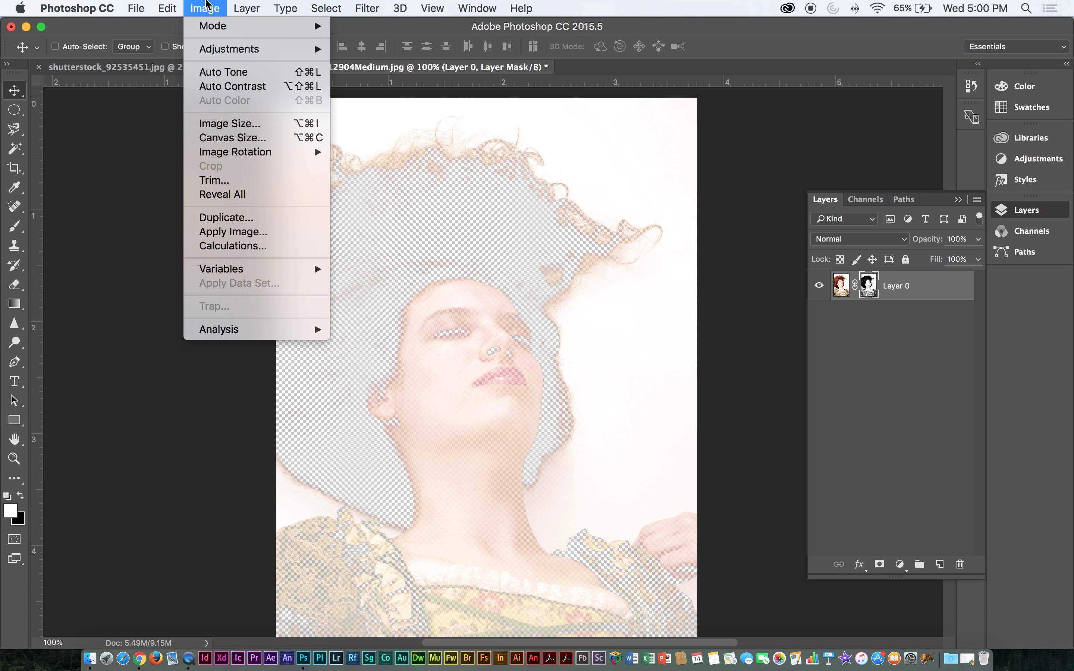
{"action": "mouse_move", "coordinate": [269, 5]}
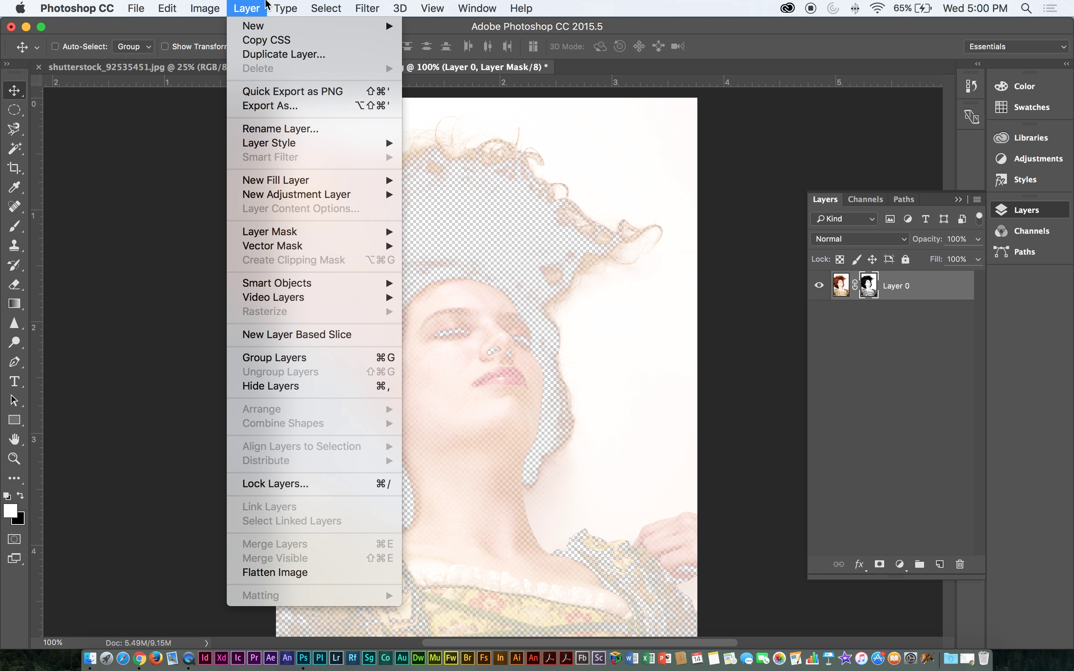
{"action": "mouse_move", "coordinate": [320, 4]}
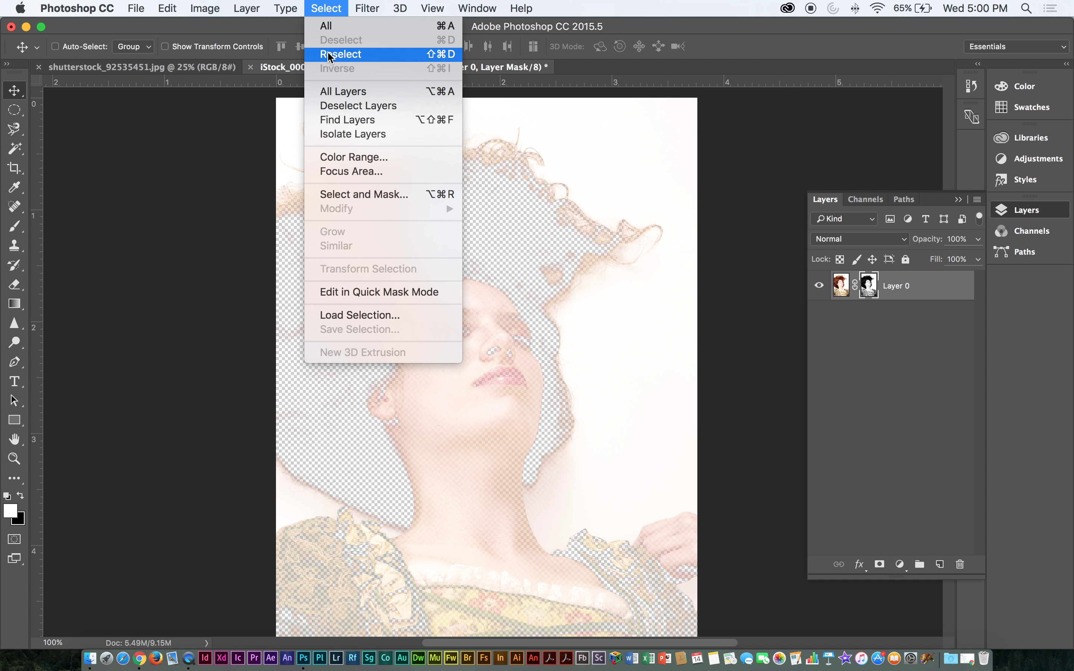
{"action": "left_click", "coordinate": [206, 247]}
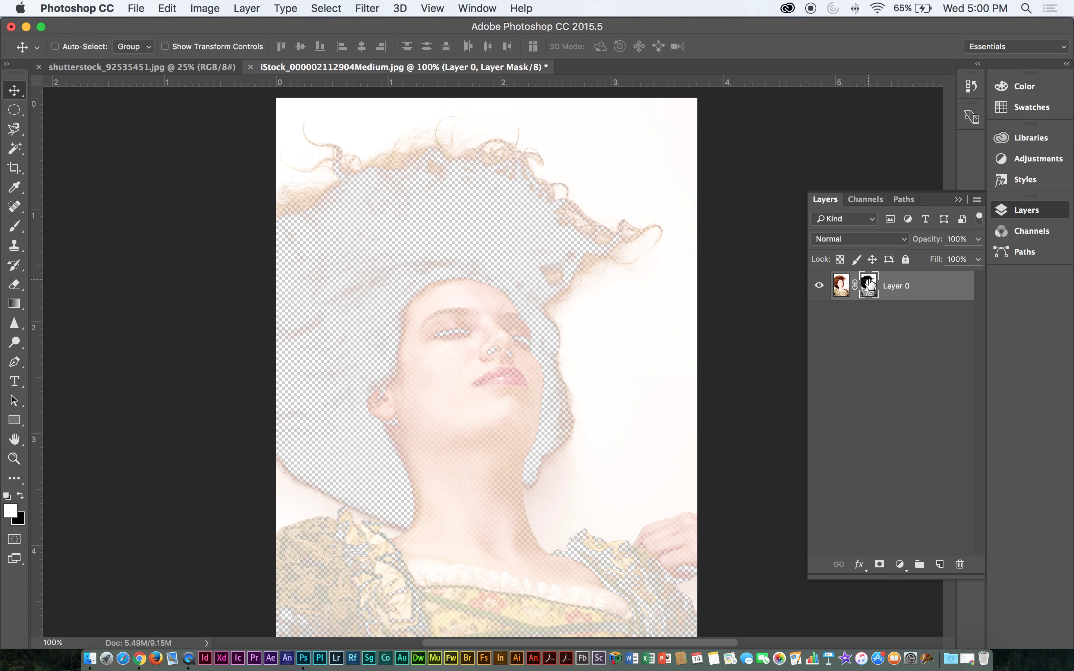
- View Layer 0's mask on its own in the canvas, and undo the addition of the mask
{"action": "key", "text": "super"}
{"action": "left_click", "coordinate": [869, 288], "text": "alt"}
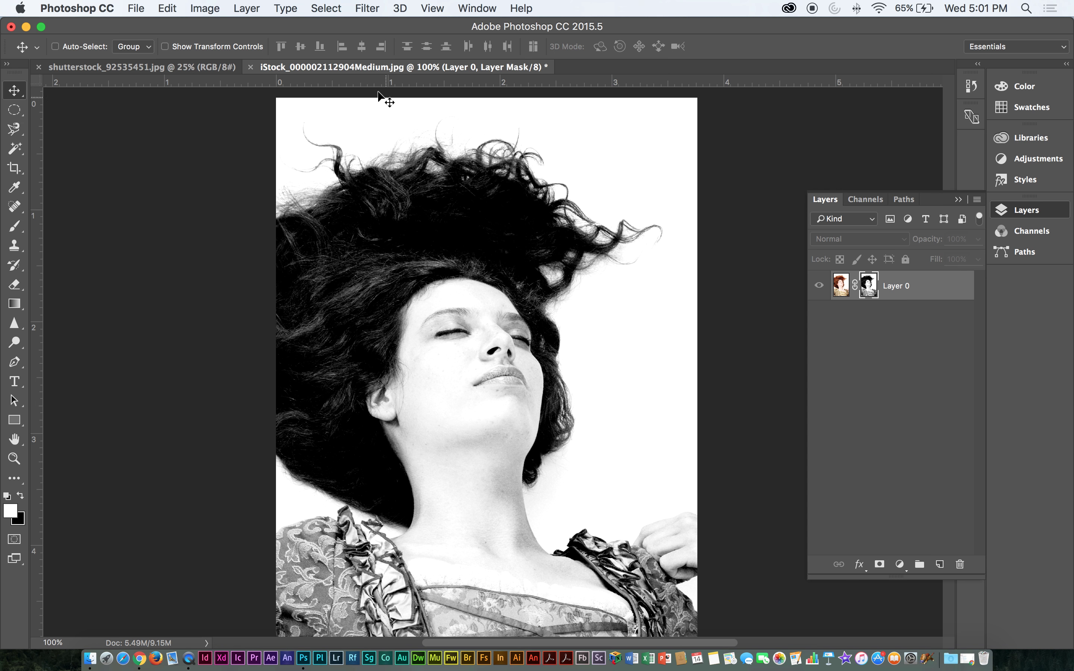
{"action": "left_click", "coordinate": [298, 6]}
{"action": "mouse_move", "coordinate": [322, 4]}
{"action": "left_click", "coordinate": [180, 211]}
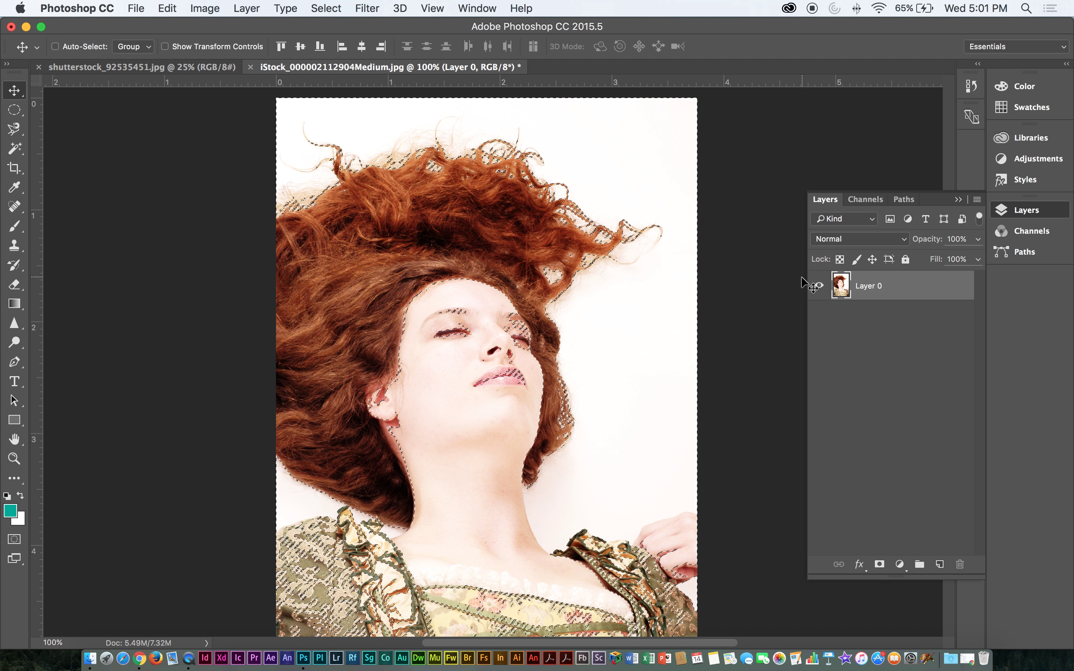
- Keep Load Selection as the current history state and mask Layer 0 again with the active selection
{"action": "left_click", "coordinate": [971, 85]}
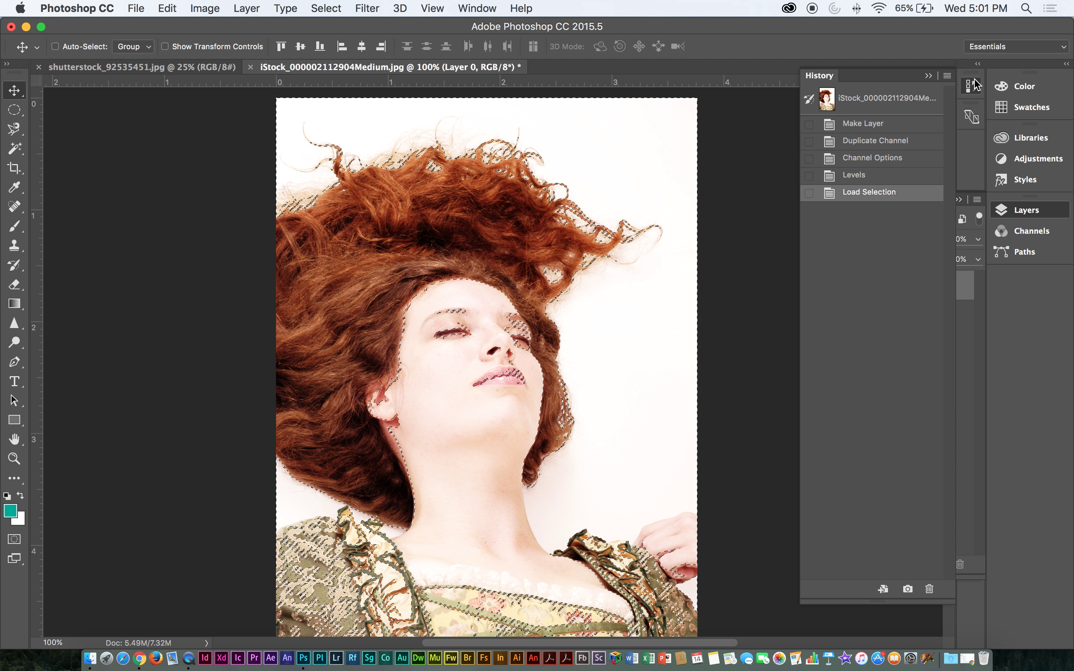
{"action": "left_click", "coordinate": [876, 178]}
{"action": "left_click", "coordinate": [869, 192]}
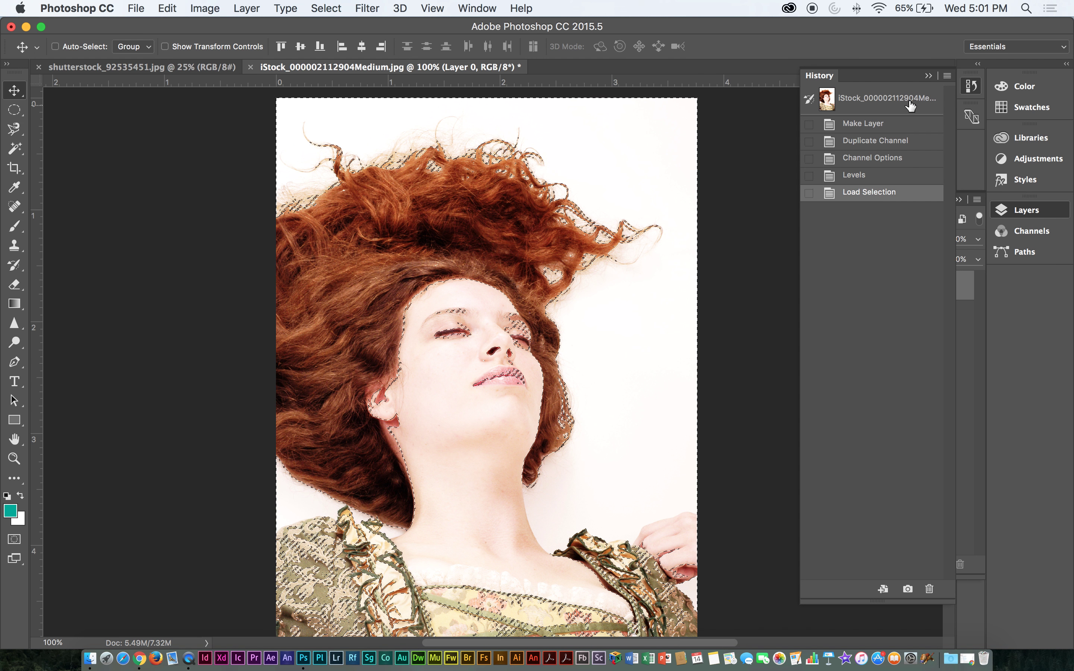
{"action": "left_click", "coordinate": [954, 464]}
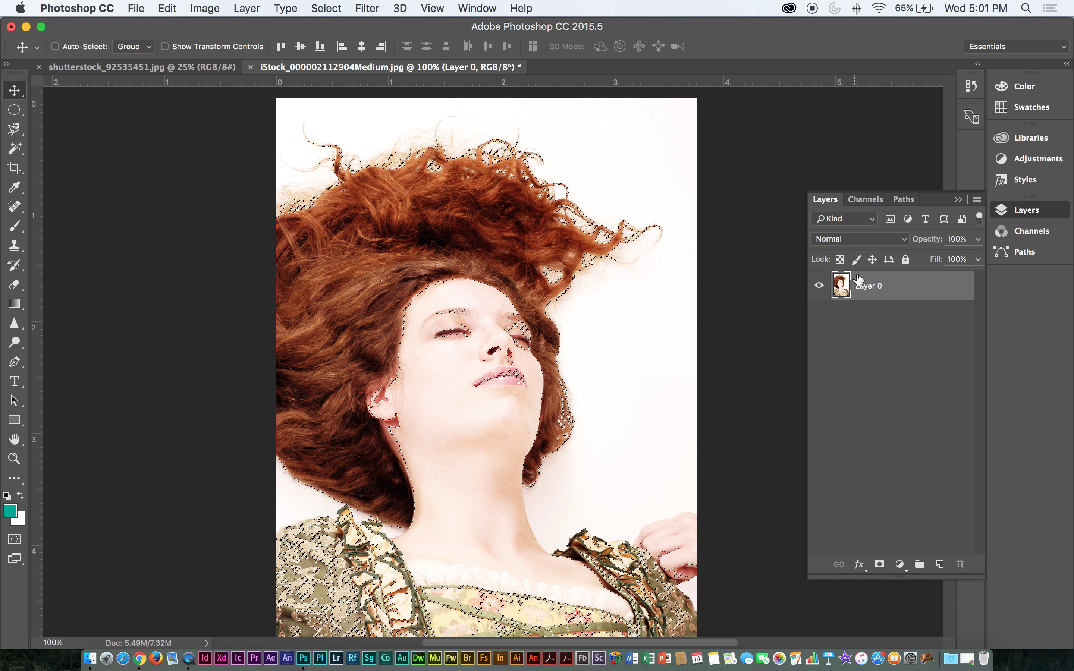
{"action": "left_click", "coordinate": [879, 565]}
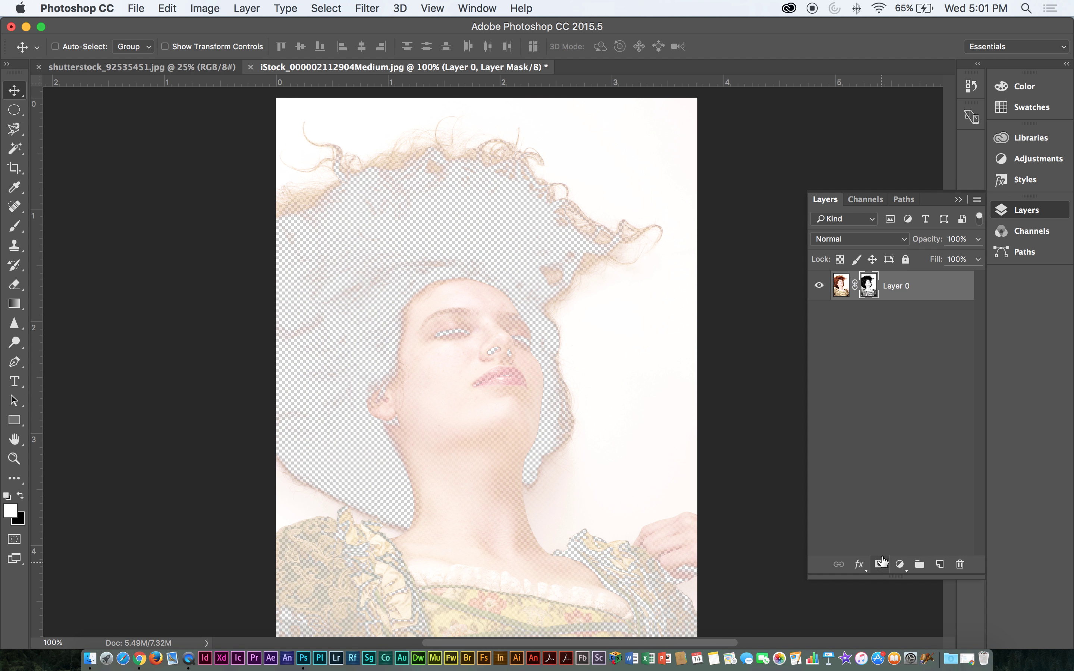
- View the new Layer 0 mask in grayscale by itself and return to the masked image
{"action": "left_click", "coordinate": [871, 286], "text": "alt"}
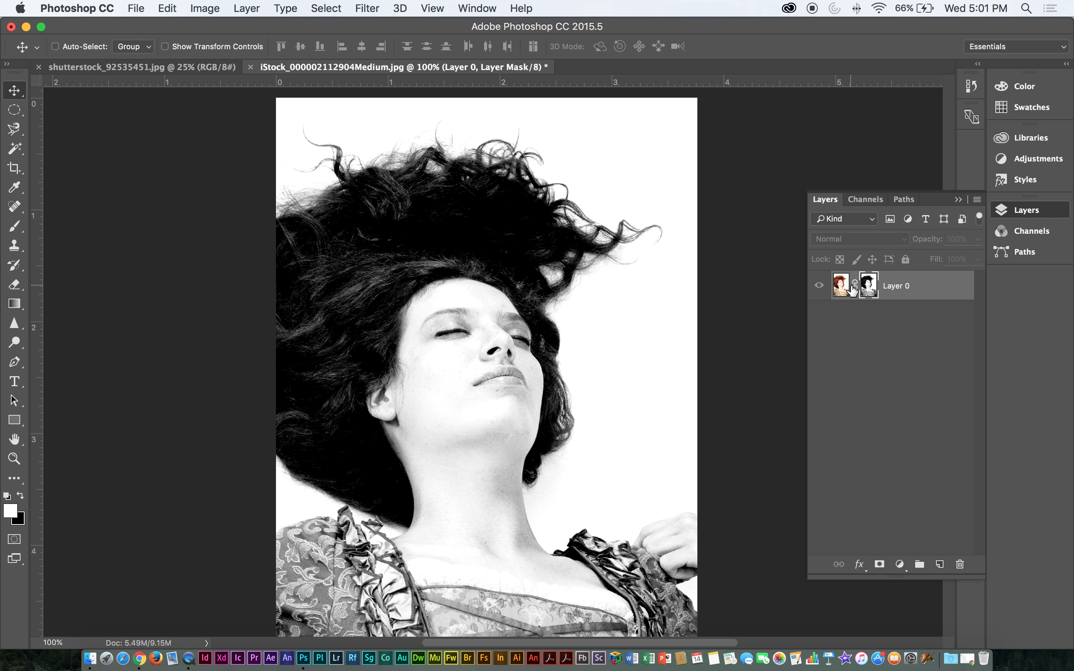
{"action": "left_click", "coordinate": [848, 291]}
{"action": "left_click", "coordinate": [871, 288]}
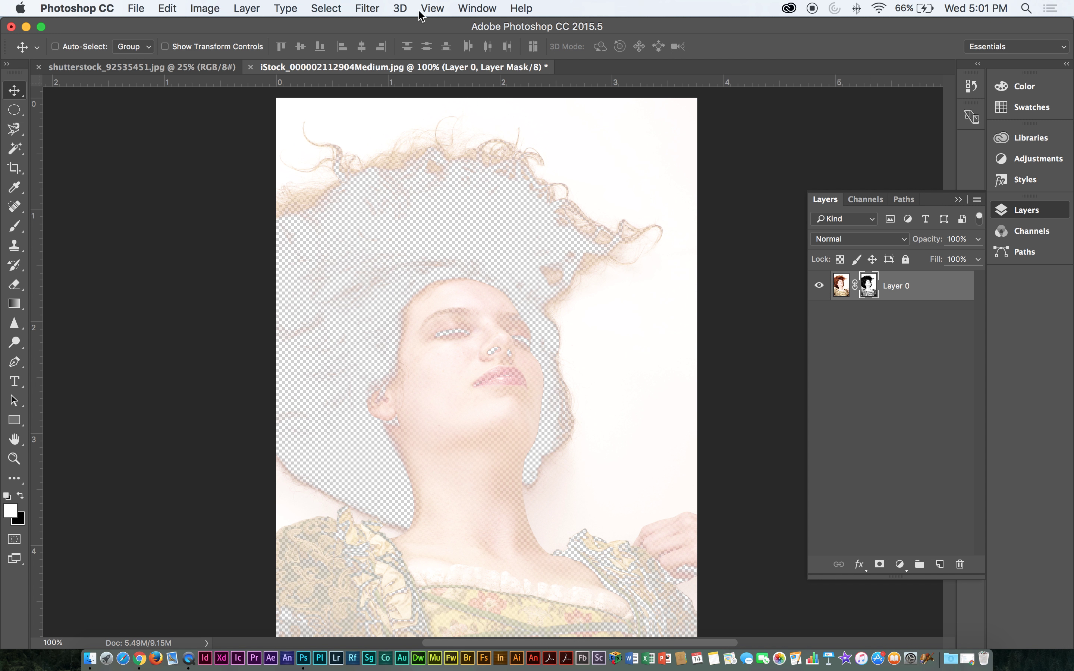
{"action": "left_click", "coordinate": [326, 8]}
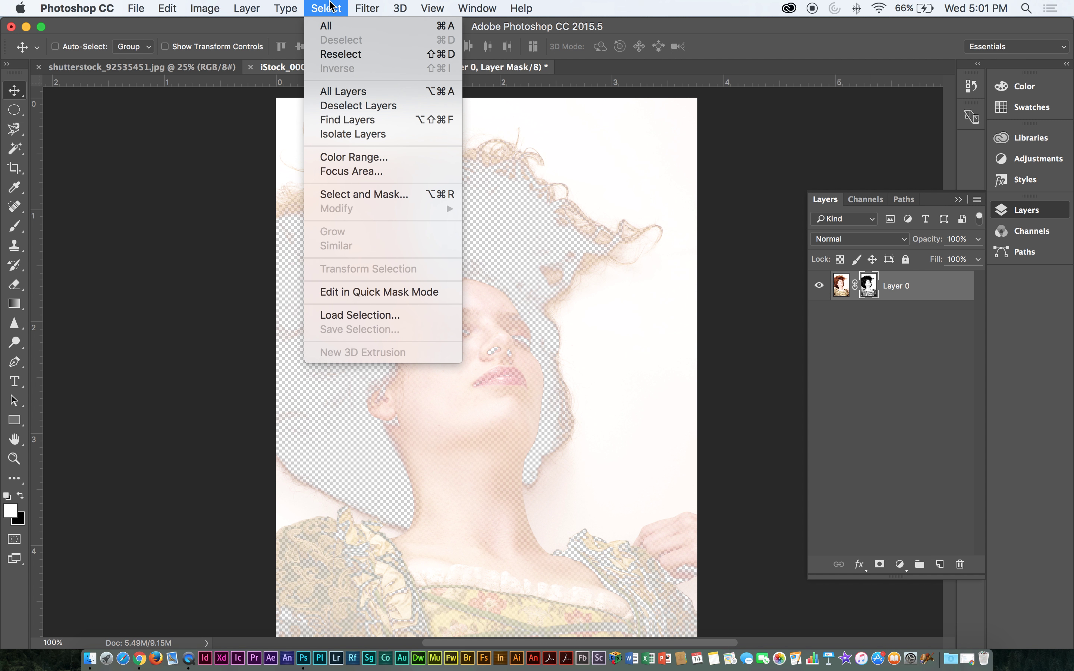
{"action": "left_click", "coordinate": [198, 281]}
- Revert the document to the Load Selection history state, before the layer mask was added to Layer 0
{"action": "left_click", "coordinate": [911, 291]}
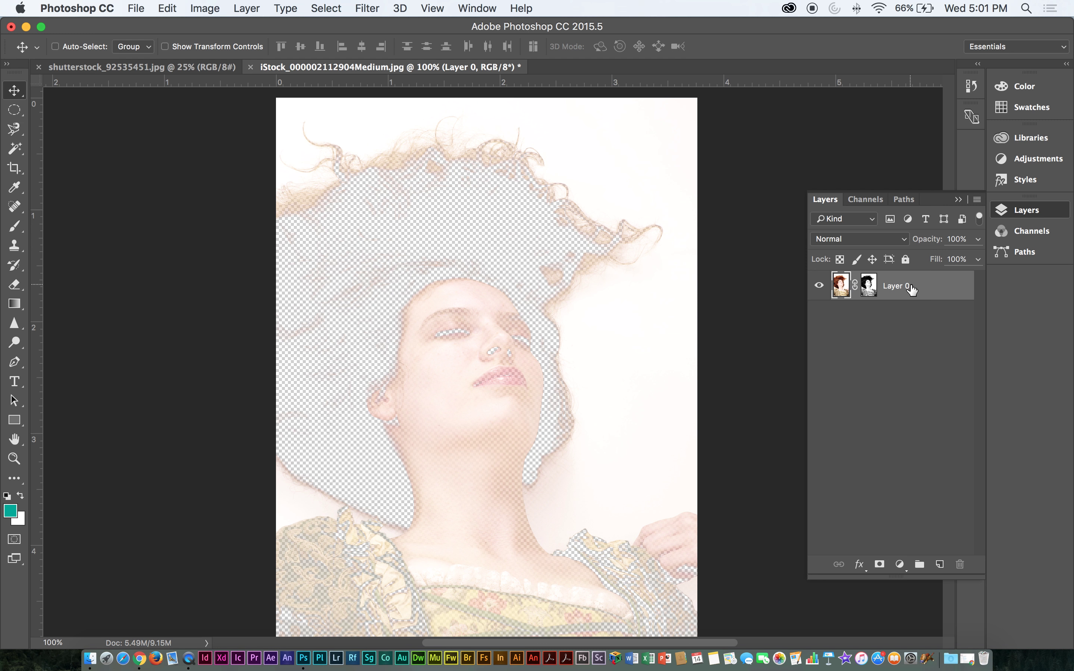
{"action": "left_click", "coordinate": [873, 289]}
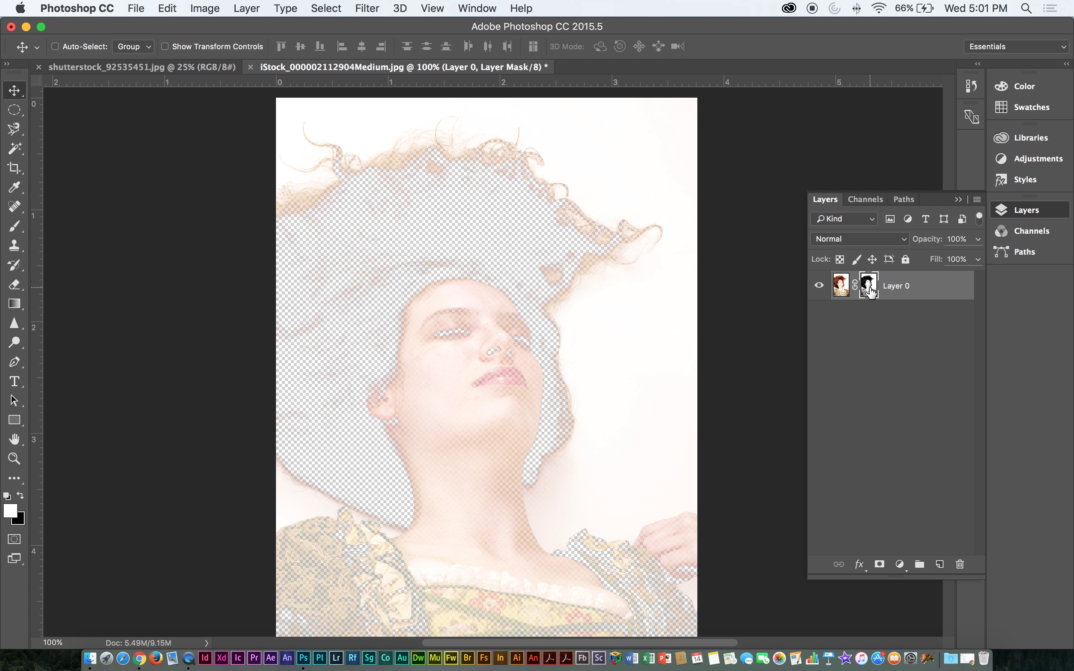
{"action": "left_click", "coordinate": [971, 85]}
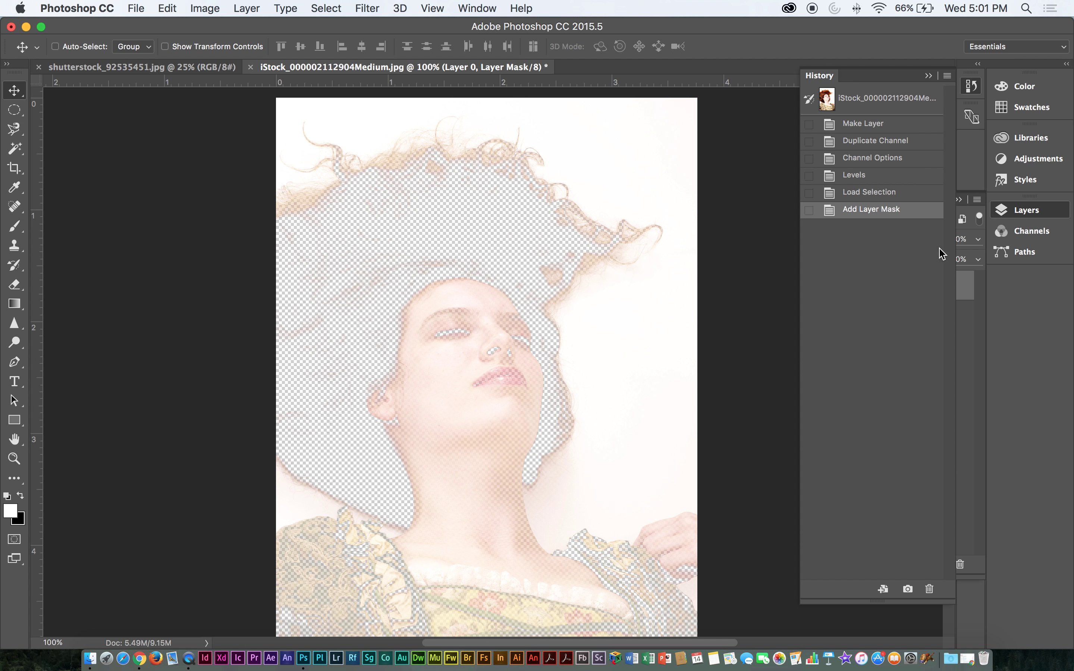
{"action": "left_click", "coordinate": [870, 192]}
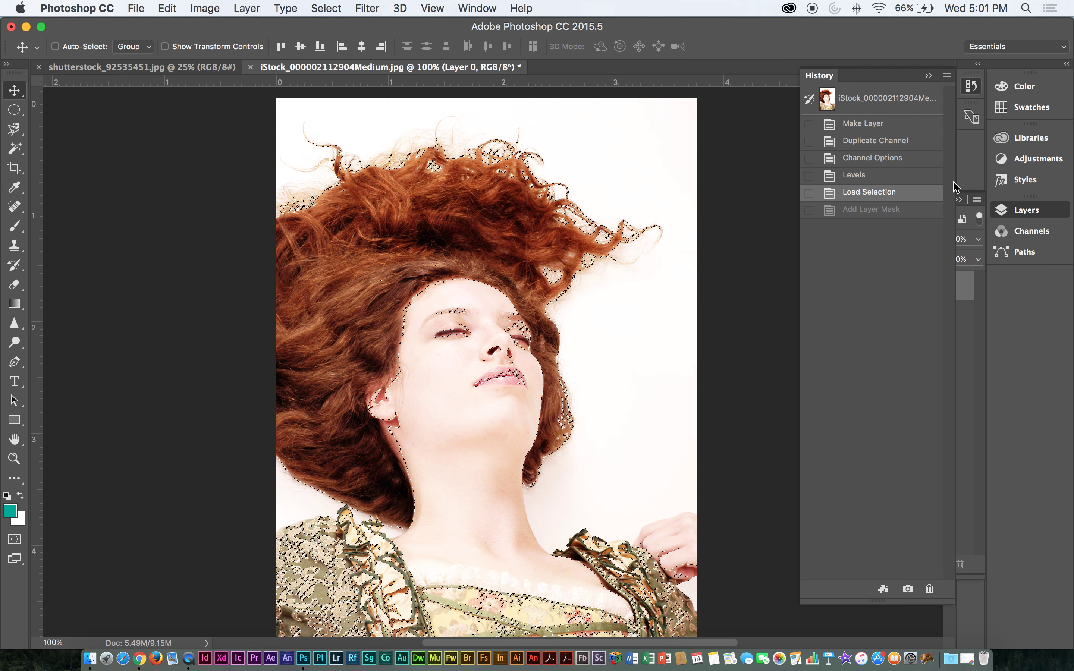
- Invert the active selection and add a layer mask to Layer 0 from it
{"action": "left_click", "coordinate": [961, 331]}
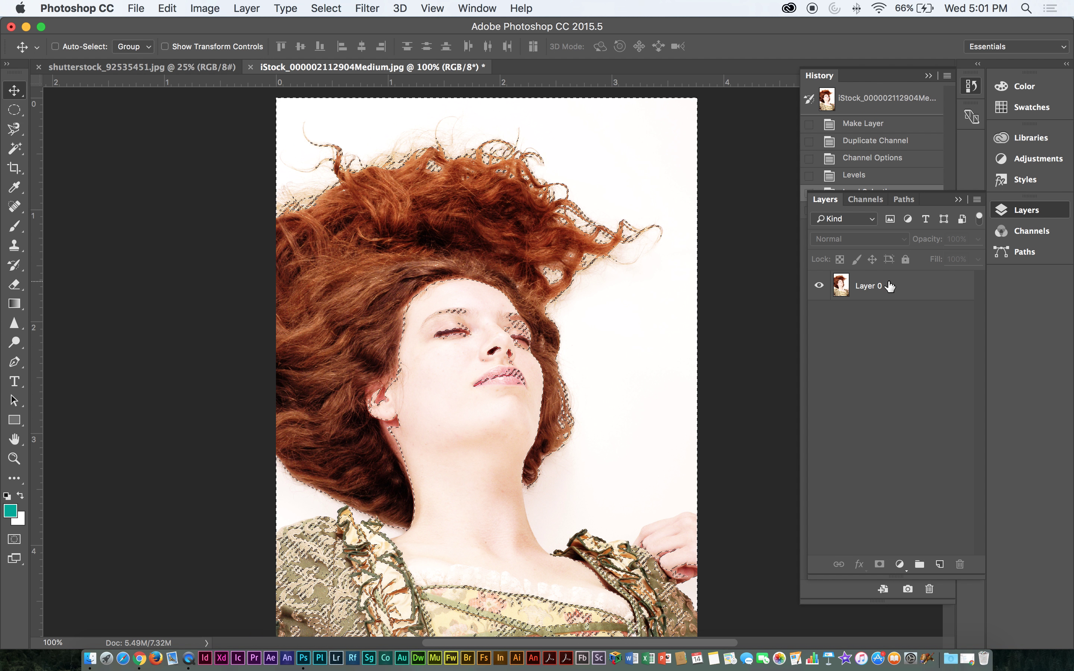
{"action": "left_click", "coordinate": [326, 8]}
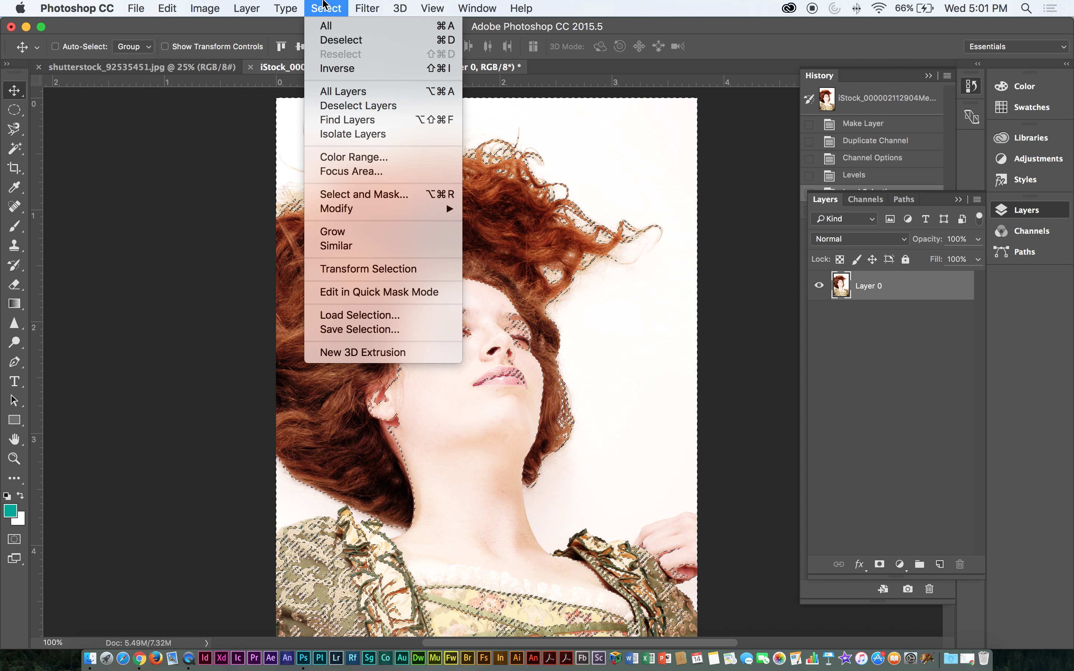
{"action": "left_click", "coordinate": [336, 71]}
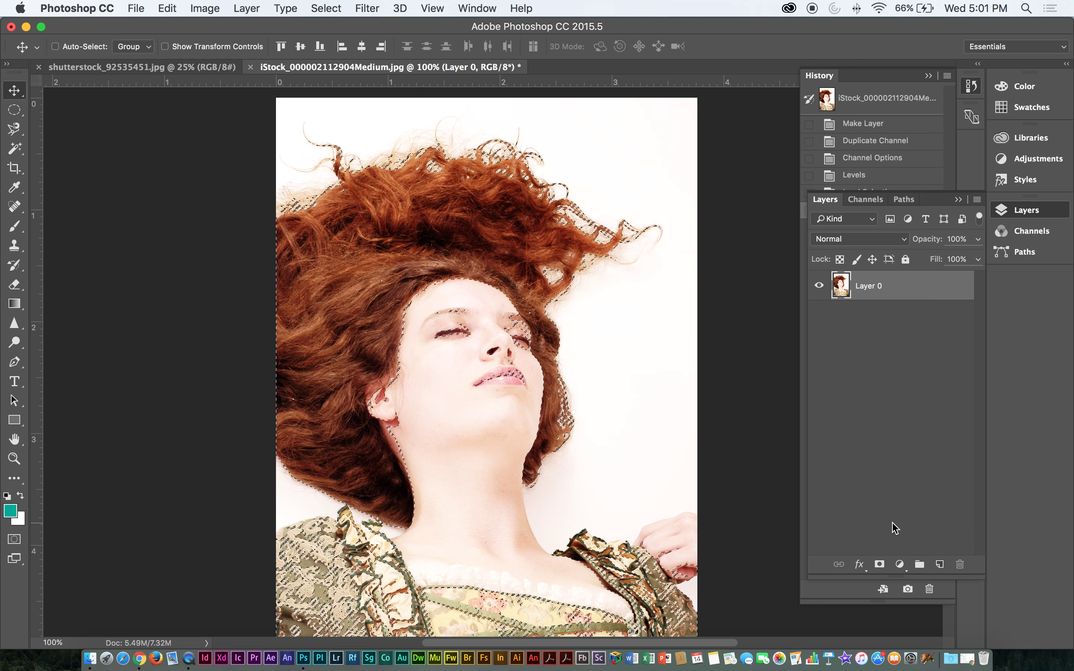
{"action": "left_click", "coordinate": [880, 565]}
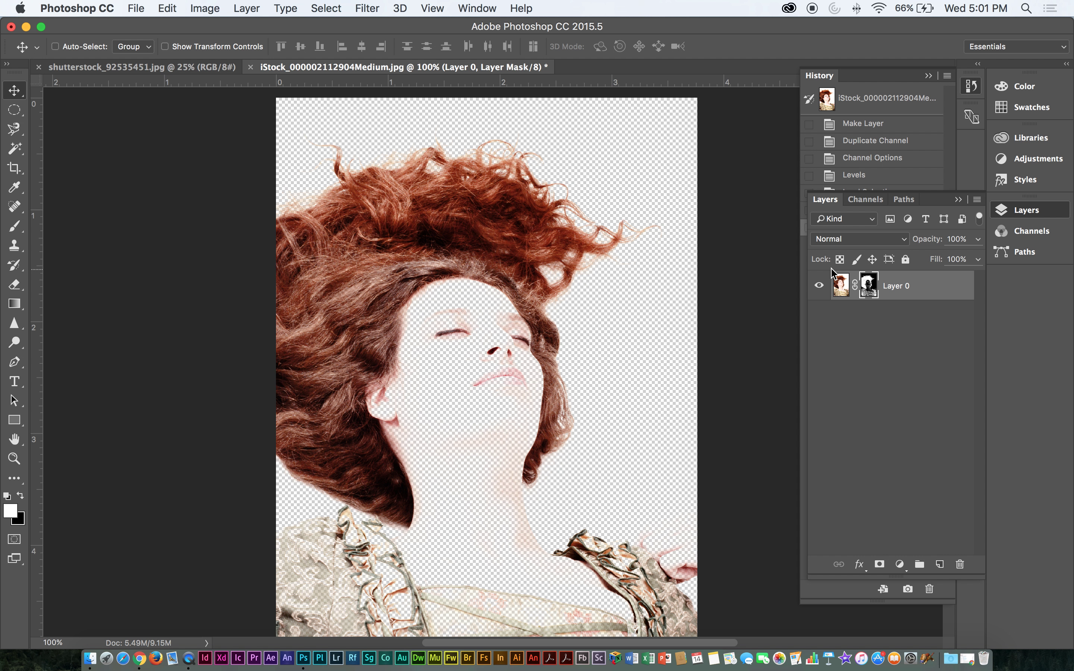
- View Layer 0's new mask on its own in grayscale and examine the face and hair at 200%
{"action": "left_click", "coordinate": [869, 287], "text": "alt"}
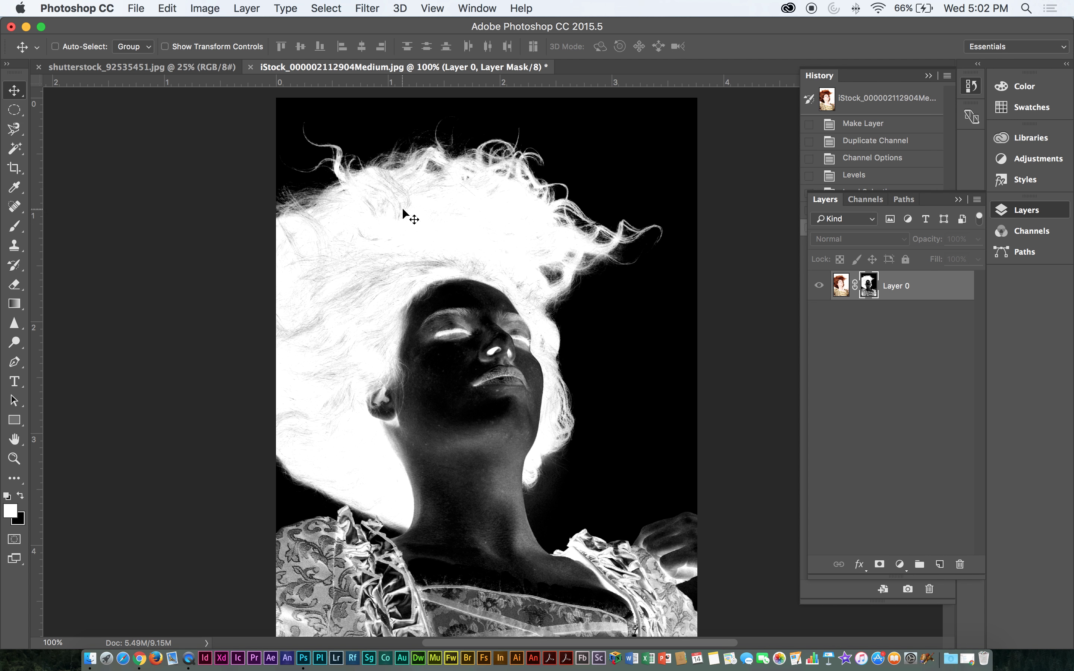
{"action": "key", "text": "super+equal"}
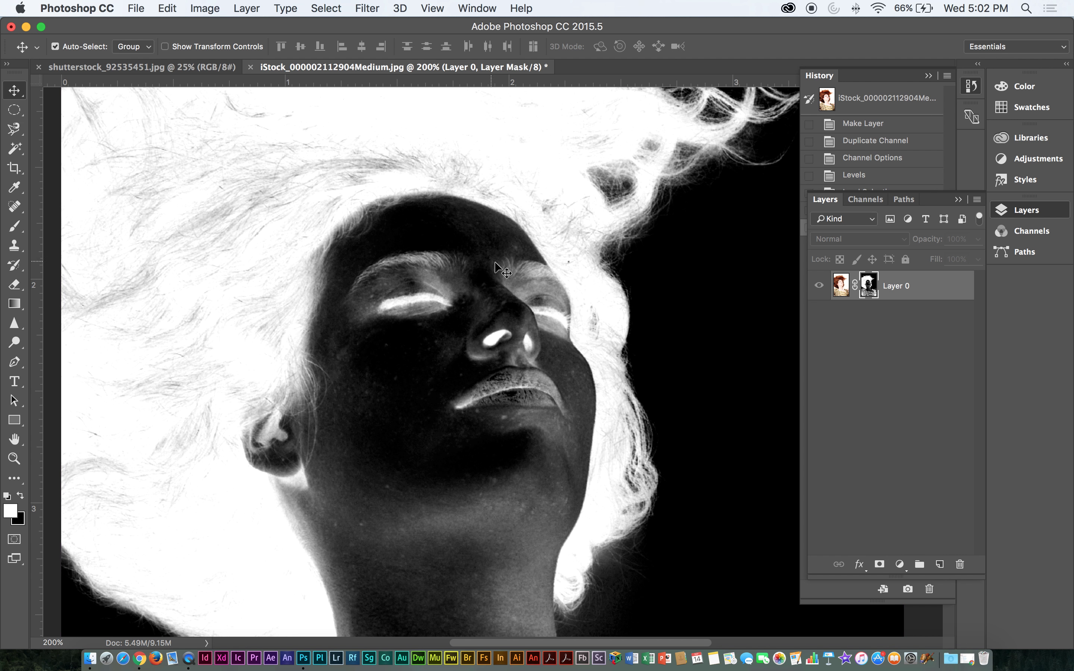
{"action": "scroll", "coordinate": [439, 255], "scroll_direction": "left", "scroll_amount": 2}
{"action": "scroll", "coordinate": [434, 247], "scroll_direction": "left", "scroll_amount": 2}
{"action": "scroll", "coordinate": [434, 247], "scroll_direction": "down", "scroll_amount": 1}
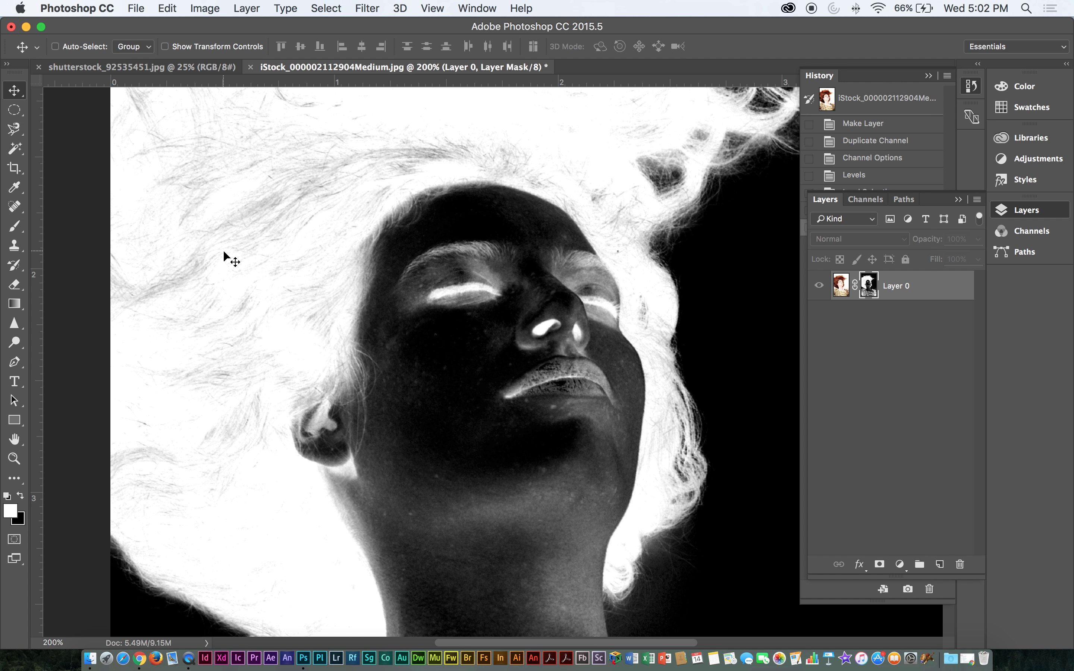
- Paint white on the mask over the ear, cheek, nearby neck and forehead with a soft 125 px brush
{"action": "key", "text": "b"}
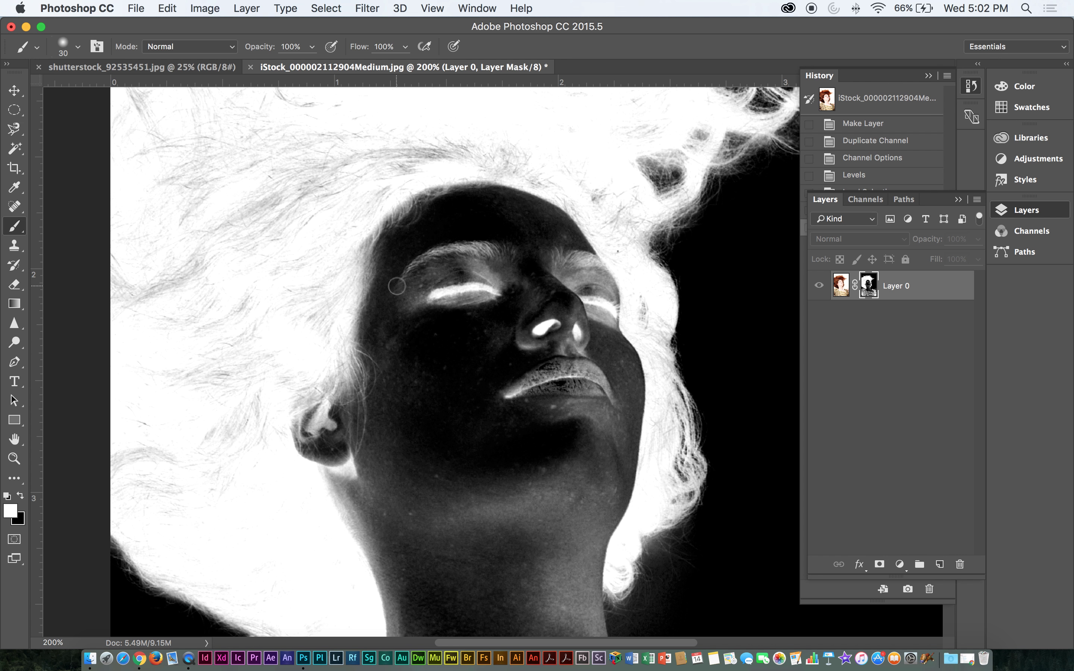
{"action": "key", "text": "bracketright"}
{"action": "key", "text": "bracketright"}
{"action": "key", "text": "bracketright"}
{"action": "key", "text": "bracketright"}
{"action": "key", "text": "bracketright"}
{"action": "key", "text": "bracketright"}
{"action": "key", "text": "bracketright"}
{"action": "key", "text": "bracketright"}
{"action": "key", "text": "super+minus"}
{"action": "key", "text": "super+minus"}
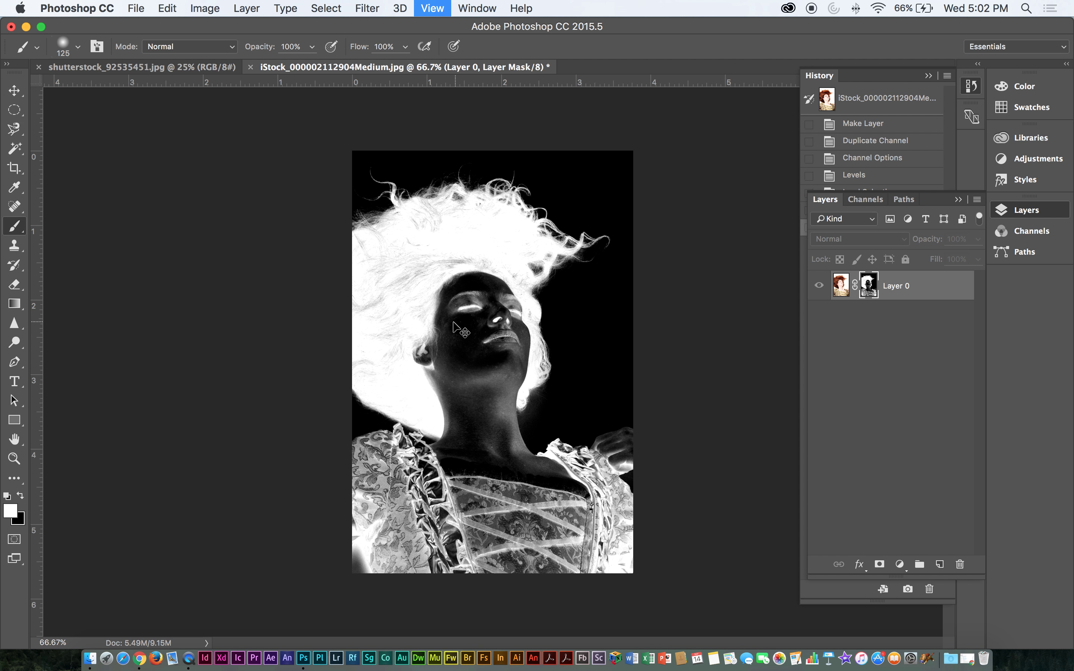
{"action": "key", "text": "super+equal"}
{"action": "key", "text": "super+equal"}
{"action": "mouse_move", "coordinate": [413, 310]}
{"action": "left_mouse_down"}
{"action": "mouse_move", "coordinate": [410, 224]}
{"action": "mouse_move", "coordinate": [373, 249]}
{"action": "mouse_move", "coordinate": [300, 427]}
{"action": "mouse_move", "coordinate": [332, 324]}
{"action": "mouse_move", "coordinate": [426, 231]}
{"action": "mouse_move", "coordinate": [509, 125]}
{"action": "mouse_move", "coordinate": [502, 143]}
{"action": "left_mouse_up"}
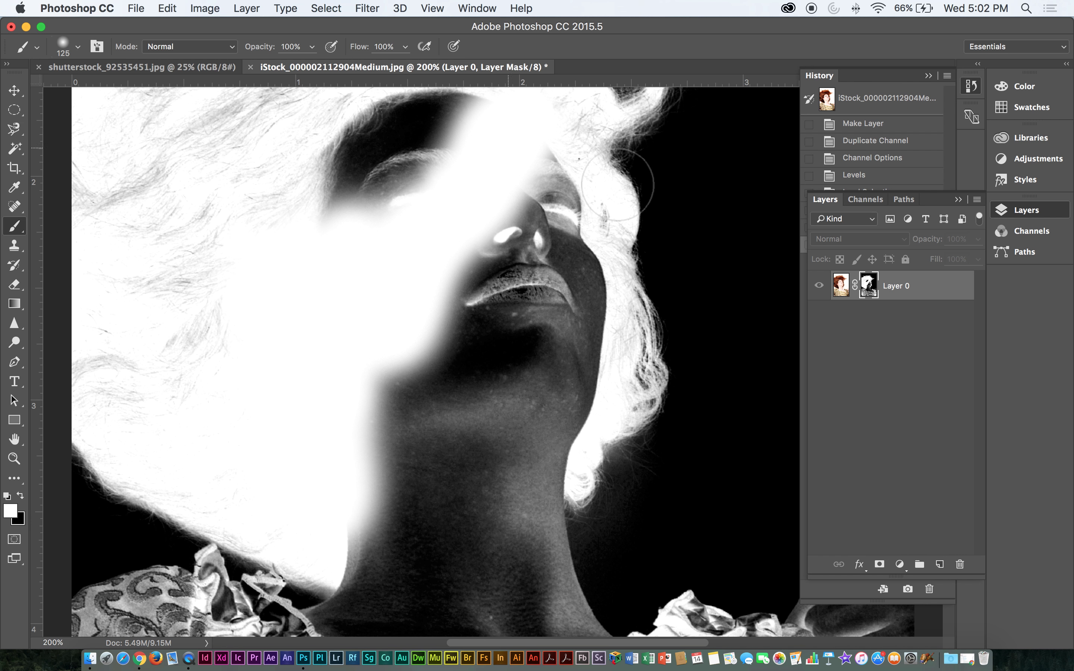
- Check the painted cheek and neck in the masked color image, and return to the grayscale mask view
{"action": "left_click", "coordinate": [842, 288]}
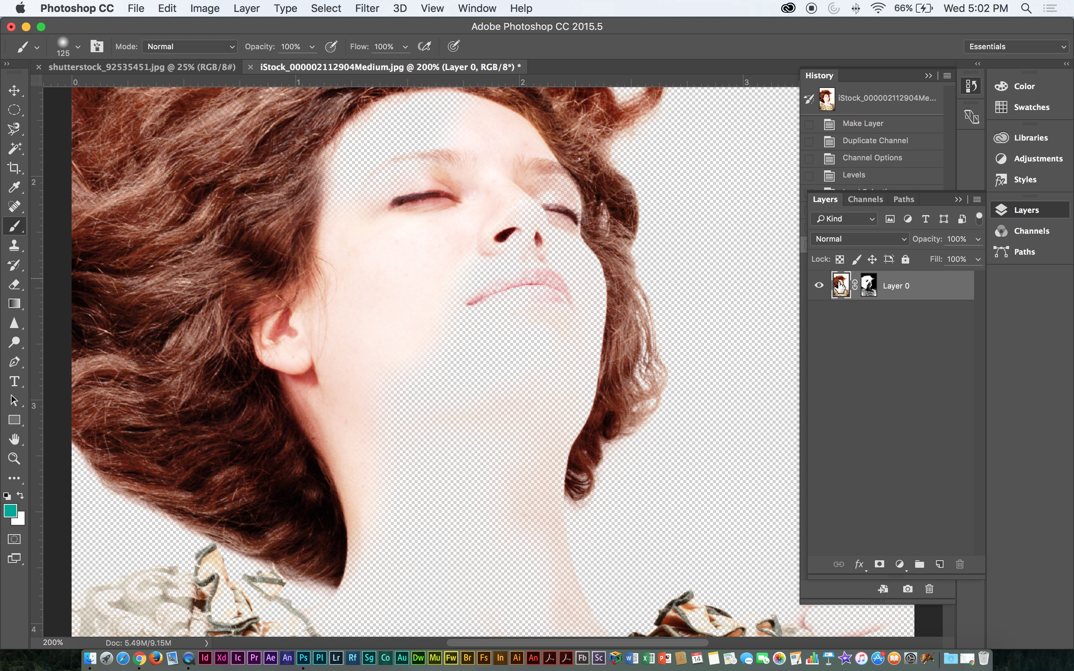
{"action": "key", "text": "super+equal"}
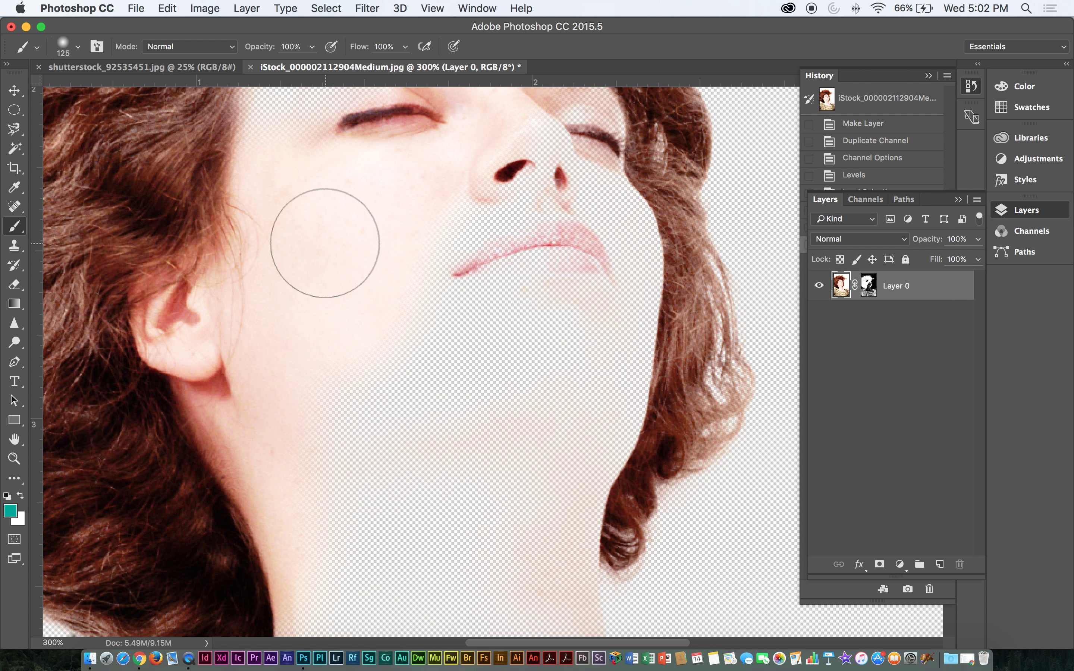
{"action": "left_click", "coordinate": [870, 287]}
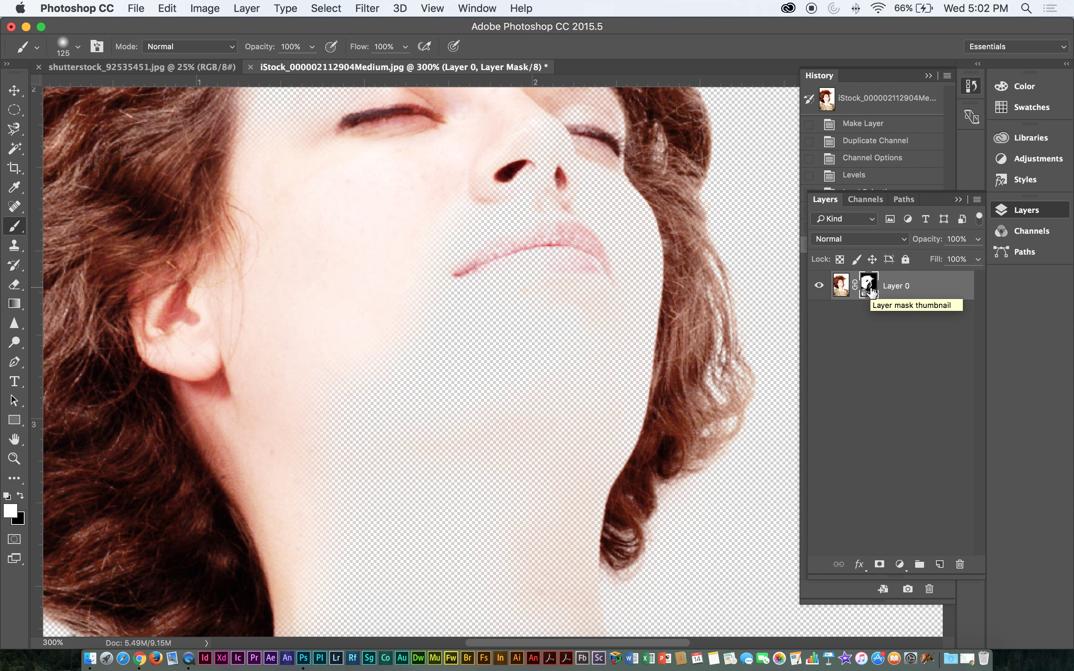
{"action": "left_click", "coordinate": [871, 291], "text": "alt"}
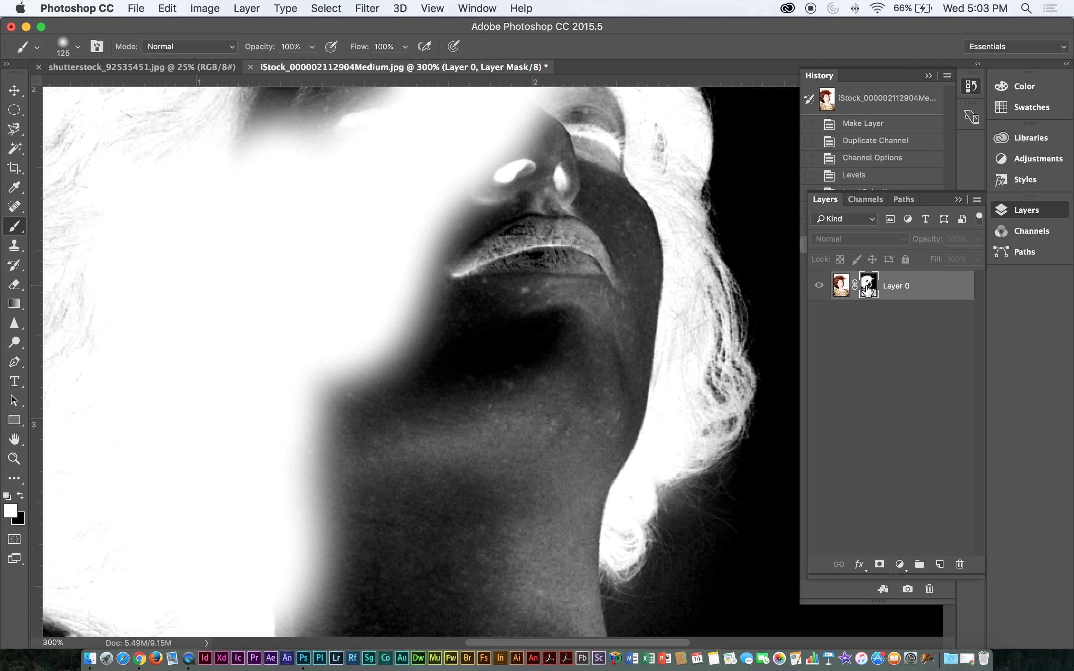
- Paint white on the mask over the mouth and upper chin, and reduce the brush size to 40 px
{"action": "mouse_move", "coordinate": [420, 240]}
{"action": "left_mouse_down"}
{"action": "mouse_move", "coordinate": [444, 242]}
{"action": "mouse_move", "coordinate": [491, 305]}
{"action": "mouse_move", "coordinate": [525, 299]}
{"action": "mouse_move", "coordinate": [618, 239]}
{"action": "mouse_move", "coordinate": [595, 275]}
{"action": "left_mouse_up"}
{"action": "key", "text": "bracketleft"}
{"action": "key", "text": "bracketleft"}
{"action": "key", "text": "bracketleft"}
{"action": "key", "text": "bracketleft"}
{"action": "key", "text": "bracketleft"}
{"action": "key", "text": "bracketleft"}
{"action": "key", "text": "bracketleft"}
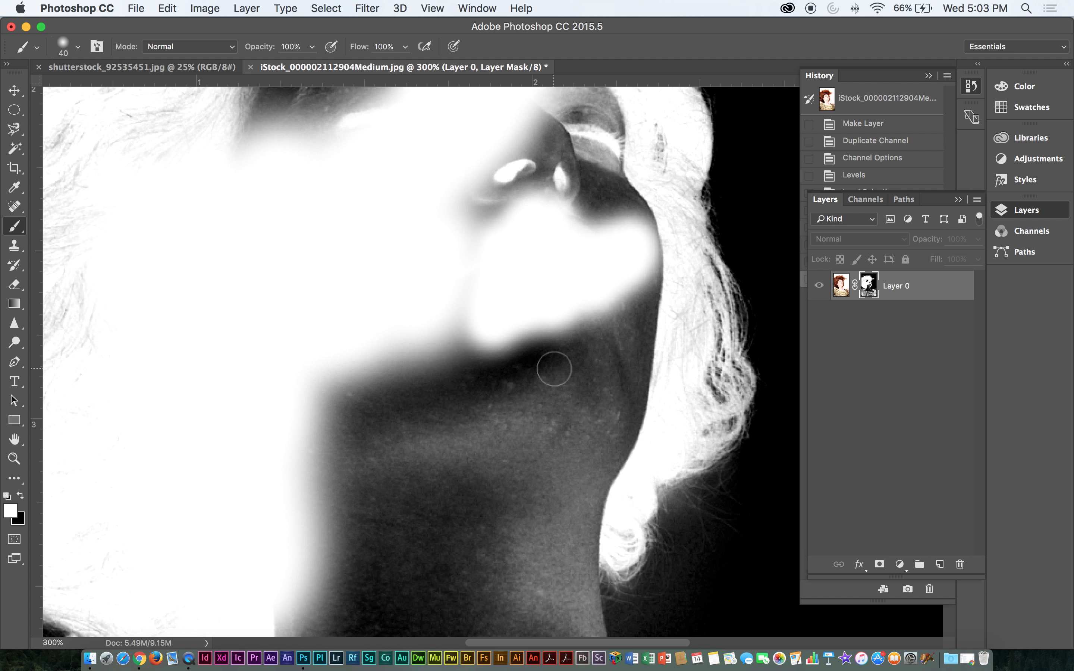
- Compare the whole masked color image with its grayscale mask to examine the areas still transparent
{"action": "key", "text": "super+minus"}
{"action": "key", "text": "super+minus"}
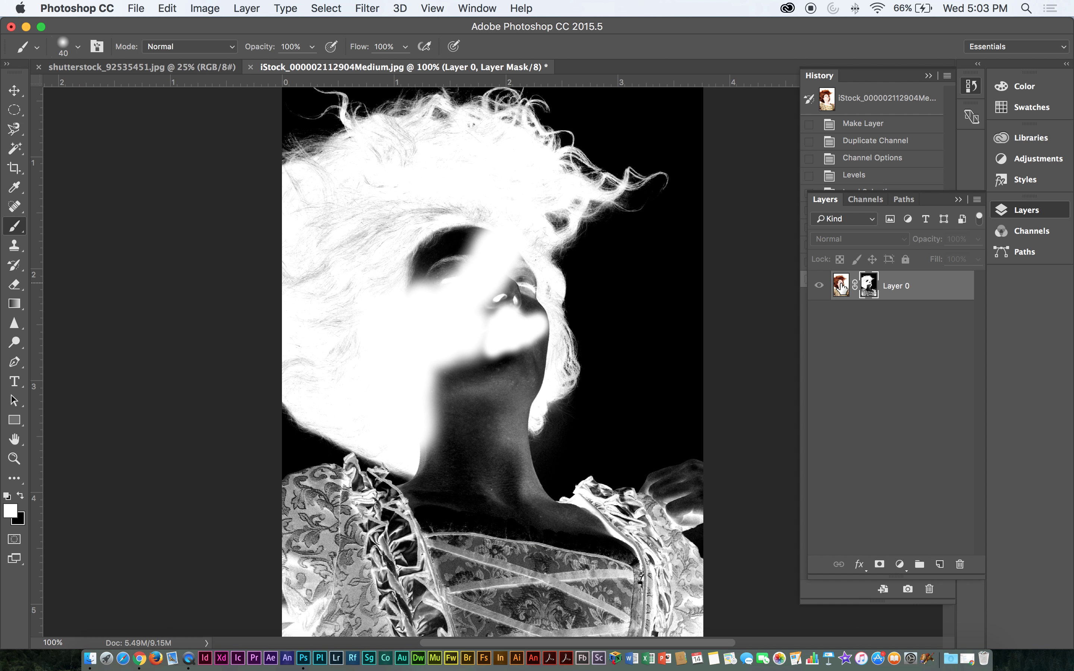
{"action": "left_click", "coordinate": [841, 285]}
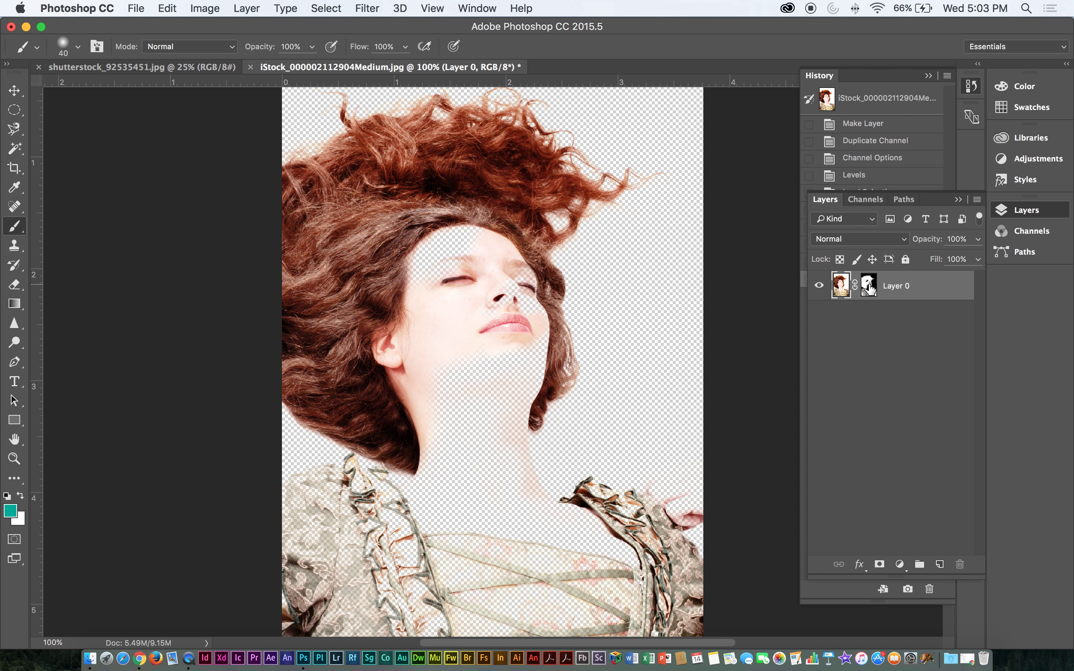
{"action": "left_click", "coordinate": [869, 287], "text": "alt"}
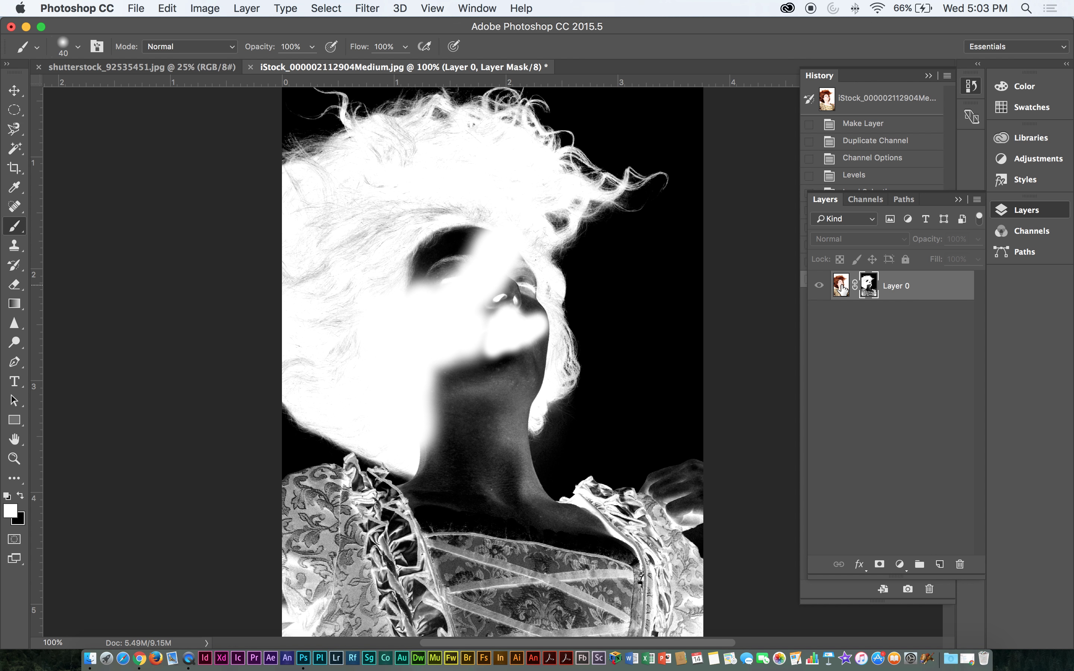
{"action": "scroll", "coordinate": [443, 275], "scroll_direction": "up", "scroll_amount": 3}
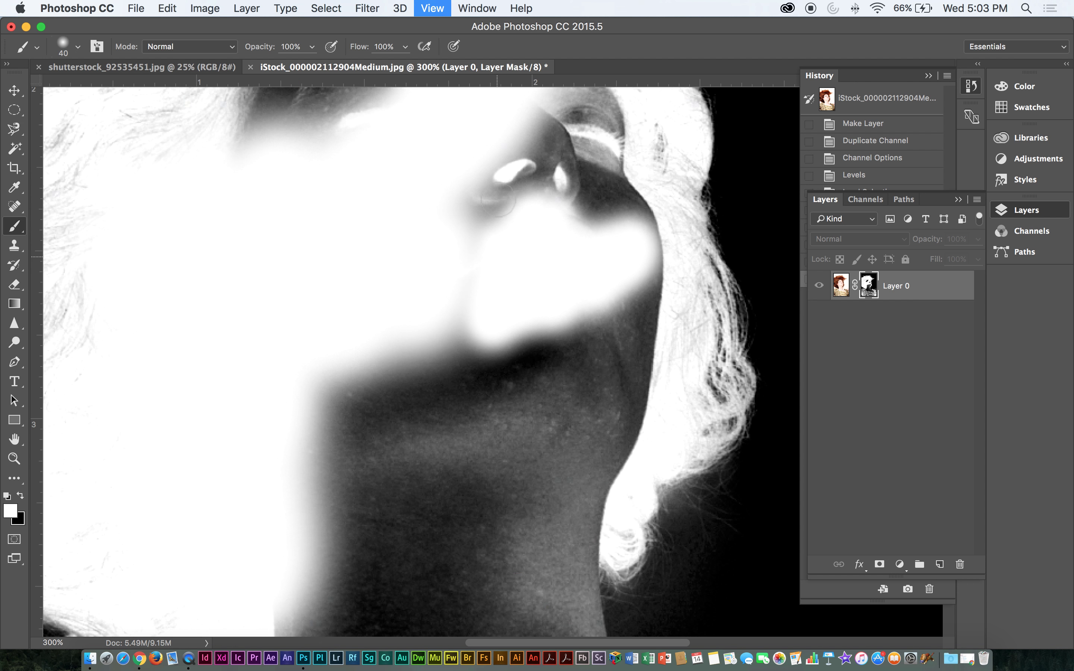
- Outline the inner hair area above the forehead on the mask with the Lasso tool
{"action": "key", "text": "p"}
{"action": "scroll", "coordinate": [553, 345], "scroll_direction": "down", "scroll_amount": 3}
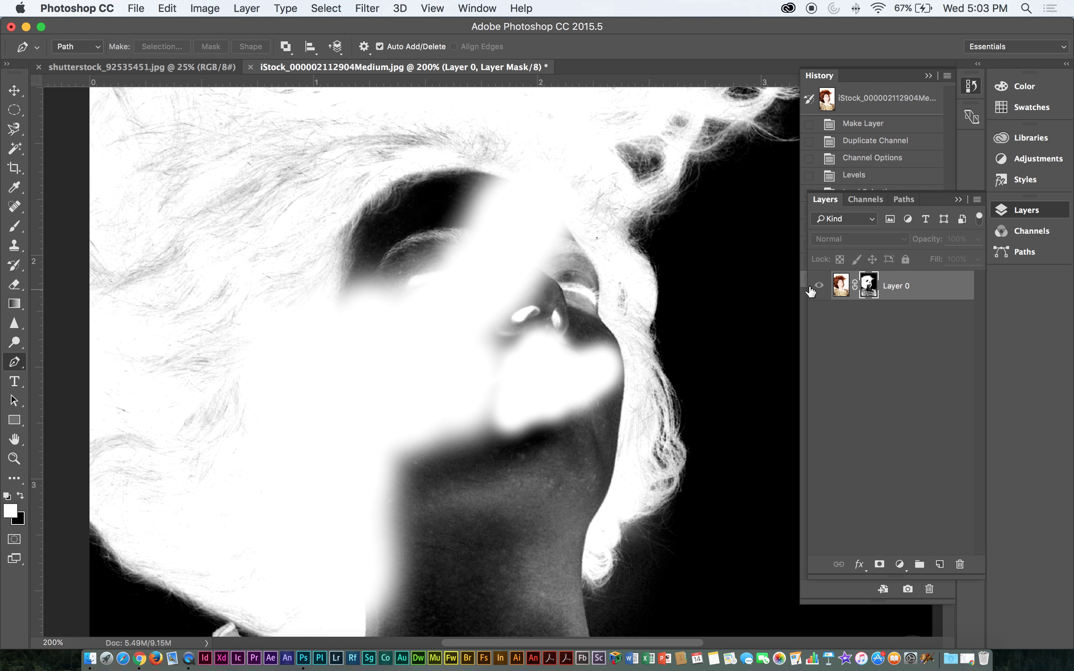
{"action": "left_click", "coordinate": [12, 131]}
{"action": "left_click_drag", "start_coordinate": [12, 131], "coordinate": [46, 133]}
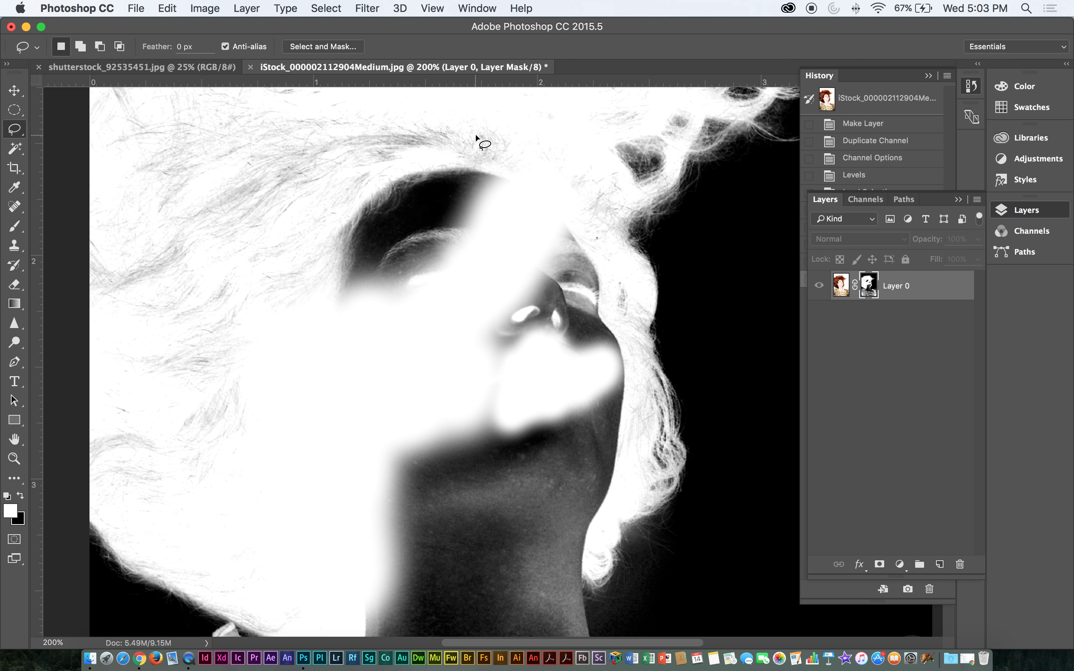
{"action": "key", "text": "super+minus"}
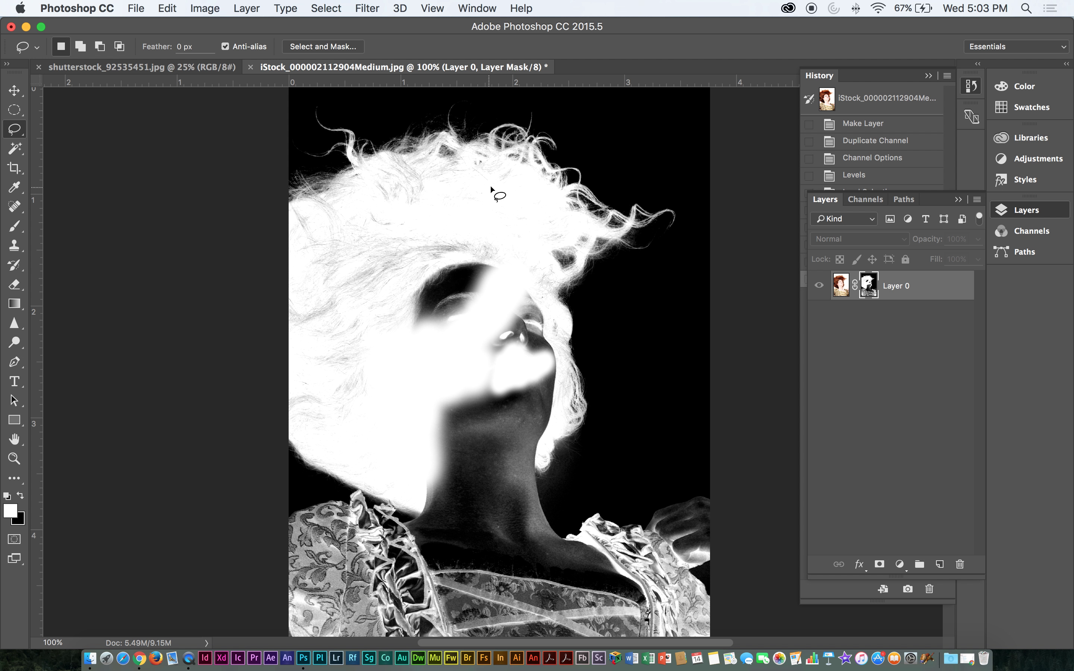
{"action": "mouse_move", "coordinate": [510, 195]}
{"action": "left_mouse_down"}
{"action": "mouse_move", "coordinate": [395, 185]}
{"action": "mouse_move", "coordinate": [320, 225]}
{"action": "mouse_move", "coordinate": [361, 275]}
{"action": "mouse_move", "coordinate": [510, 212]}
{"action": "left_mouse_up"}
- Add the hair out to the image's left edge and the area across the forehead and eye to the lasso selection
{"action": "key", "text": "shift"}
{"action": "key", "text": "shift"}
{"action": "key", "text": "shift"}
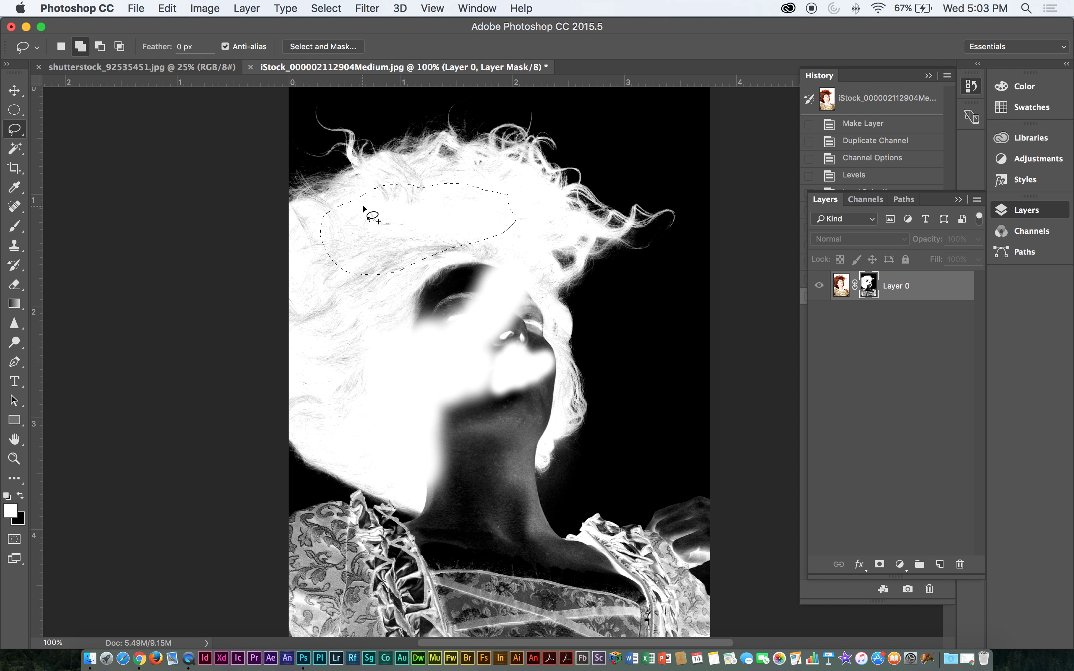
{"action": "mouse_move", "coordinate": [310, 243]}
{"action": "left_mouse_down"}
{"action": "mouse_move", "coordinate": [287, 262]}
{"action": "mouse_move", "coordinate": [289, 365]}
{"action": "left_mouse_up"}
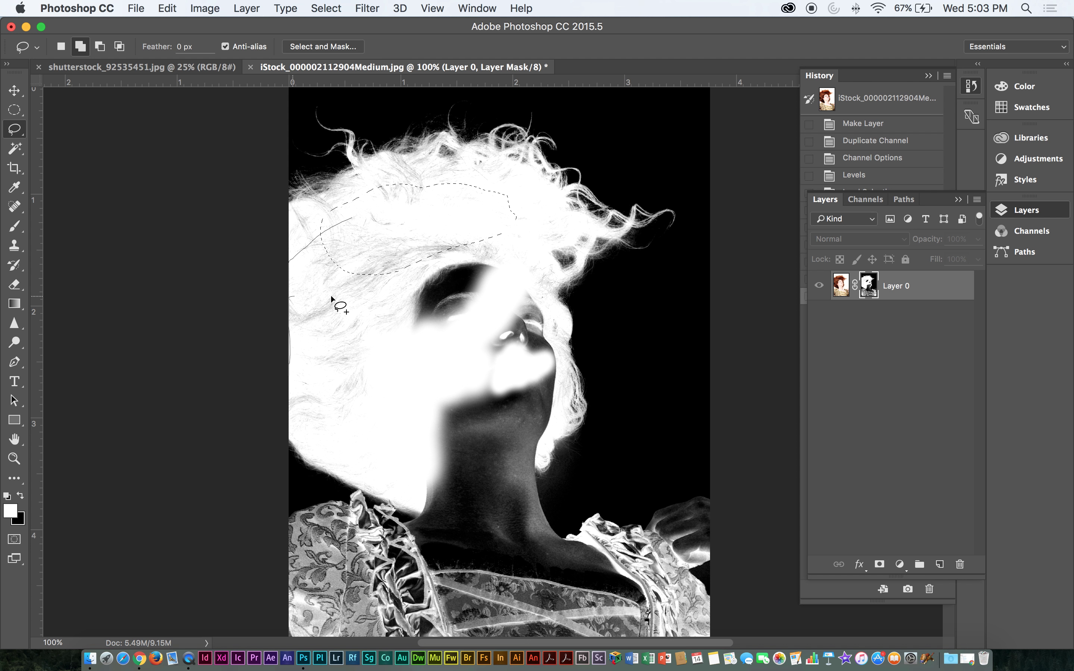
{"action": "mouse_move", "coordinate": [460, 319]}
{"action": "left_mouse_down"}
{"action": "mouse_move", "coordinate": [503, 240]}
{"action": "mouse_move", "coordinate": [451, 212]}
{"action": "left_mouse_up"}
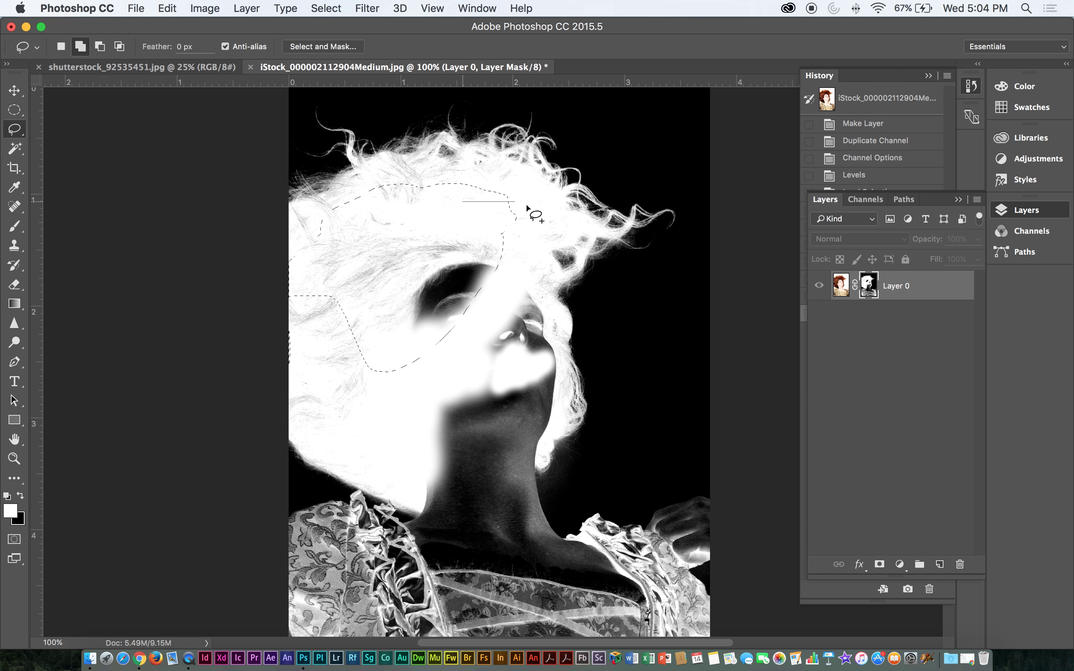
- Extend the lasso selection down the far side of the face, across the neck and along the lower hair edge
{"action": "left_click_drag", "start_coordinate": [538, 270], "coordinate": [562, 385]}
{"action": "mouse_move", "coordinate": [498, 485]}
{"action": "left_mouse_down"}
{"action": "mouse_move", "coordinate": [456, 507]}
{"action": "mouse_move", "coordinate": [413, 494]}
{"action": "left_mouse_up"}
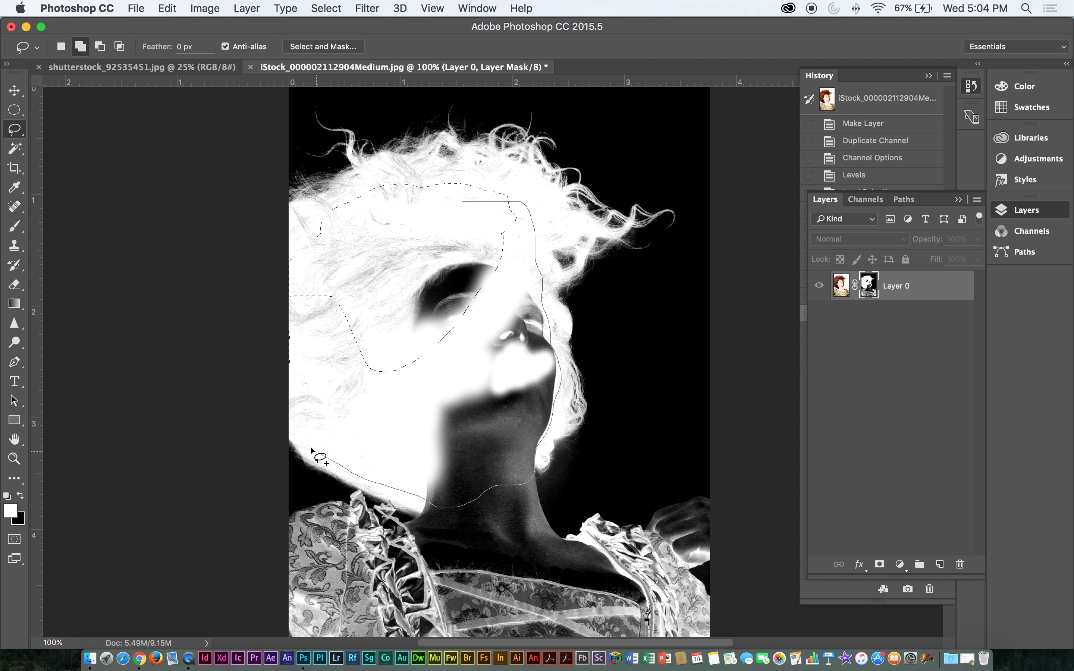
{"action": "mouse_move", "coordinate": [293, 436]}
{"action": "left_mouse_down"}
{"action": "mouse_move", "coordinate": [295, 402]}
{"action": "mouse_move", "coordinate": [295, 334]}
{"action": "left_mouse_up"}
{"action": "left_click_drag", "start_coordinate": [305, 265], "coordinate": [270, 330]}
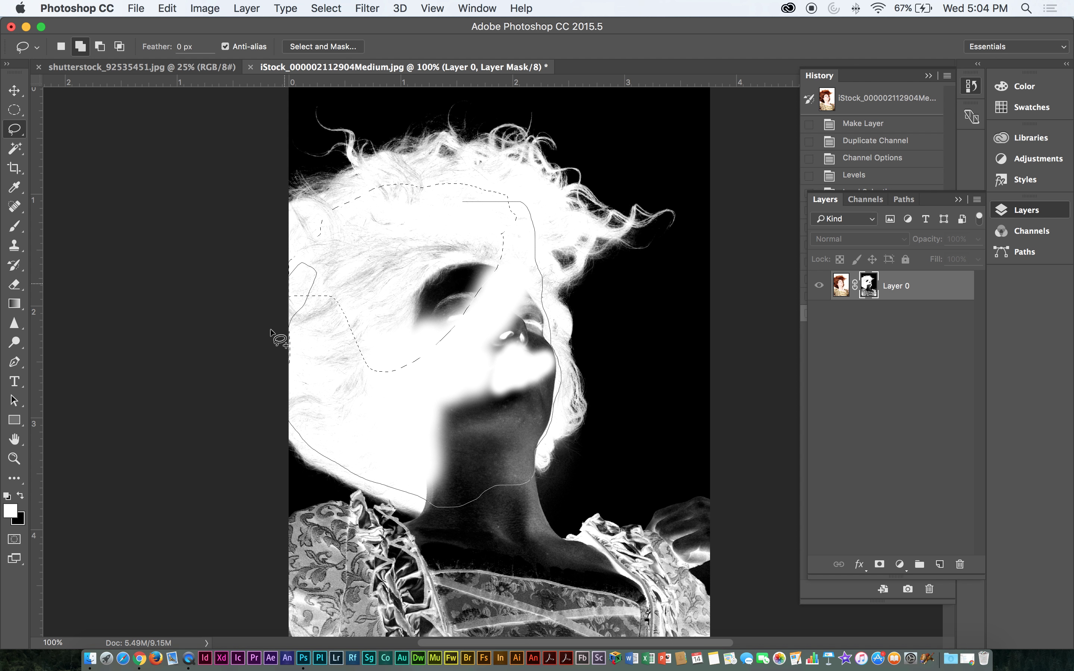
{"action": "mouse_move", "coordinate": [311, 270]}
{"action": "left_mouse_down"}
{"action": "mouse_move", "coordinate": [324, 233]}
{"action": "mouse_move", "coordinate": [269, 251]}
{"action": "mouse_move", "coordinate": [340, 240]}
{"action": "mouse_move", "coordinate": [351, 253]}
{"action": "left_mouse_up"}
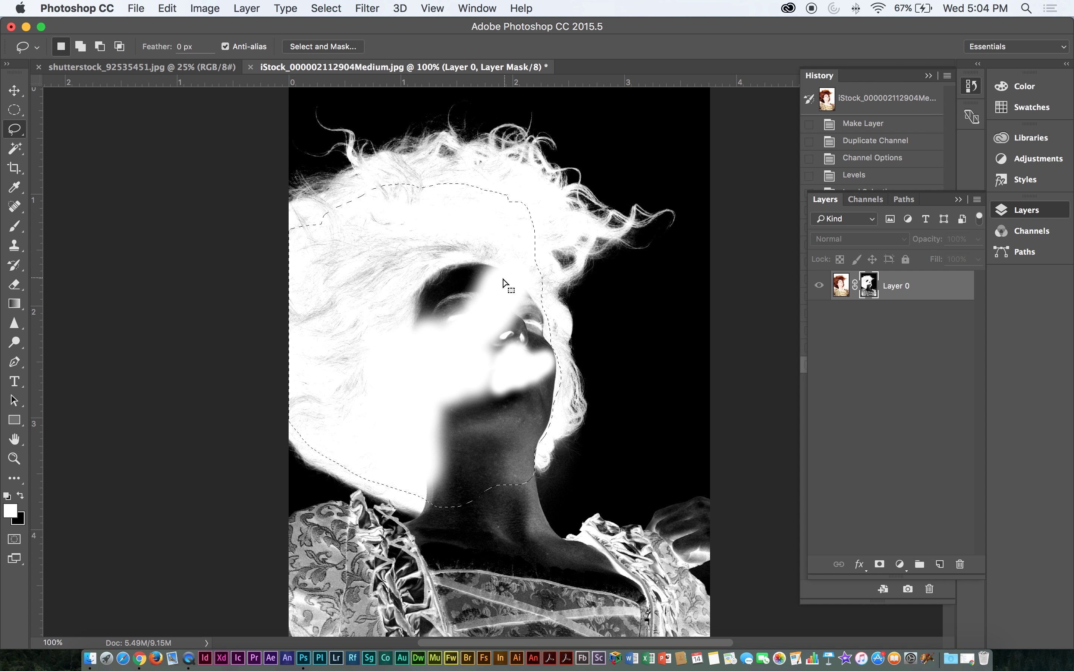
- Fill the selected face and hair area of the mask with white using a 400 px brush, and deselect it
{"action": "key", "text": "b"}
{"action": "key", "text": "bracketright"}
{"action": "key", "text": "bracketright"}
{"action": "key", "text": "bracketright"}
{"action": "key", "text": "bracketright"}
{"action": "key", "text": "bracketright"}
{"action": "key", "text": "bracketright"}
{"action": "key", "text": "bracketright"}
{"action": "key", "text": "bracketright"}
{"action": "key", "text": "bracketright"}
{"action": "key", "text": "bracketright"}
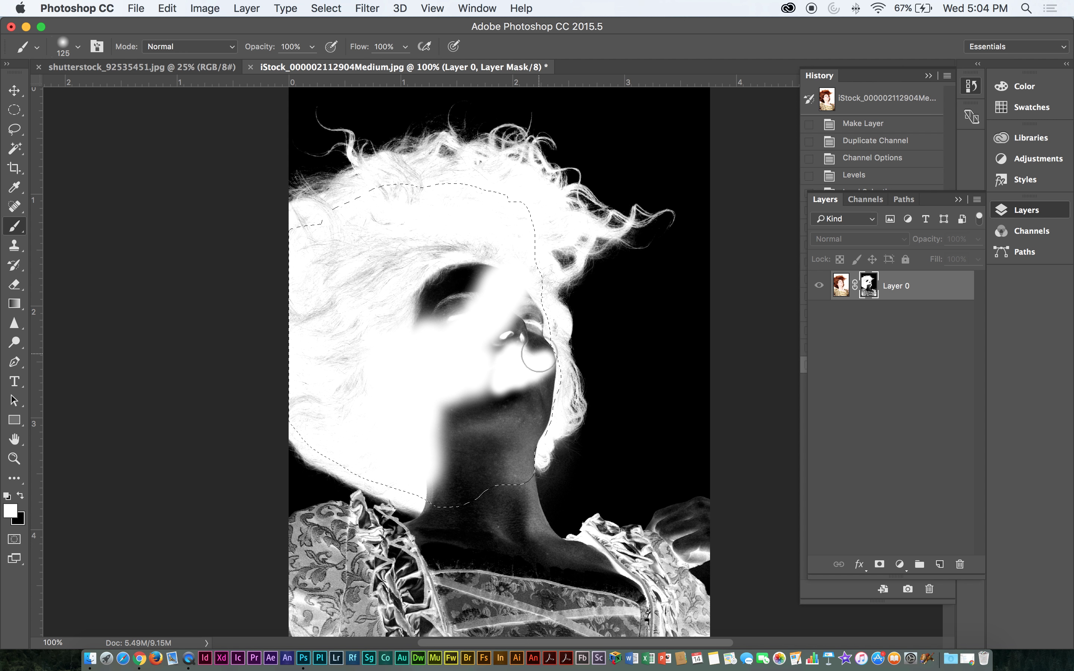
{"action": "key", "text": "bracketright"}
{"action": "key", "text": "bracketright"}
{"action": "key", "text": "bracketright"}
{"action": "mouse_move", "coordinate": [618, 355]}
{"action": "left_mouse_down"}
{"action": "mouse_move", "coordinate": [731, 402]}
{"action": "mouse_move", "coordinate": [144, 252]}
{"action": "left_mouse_up"}
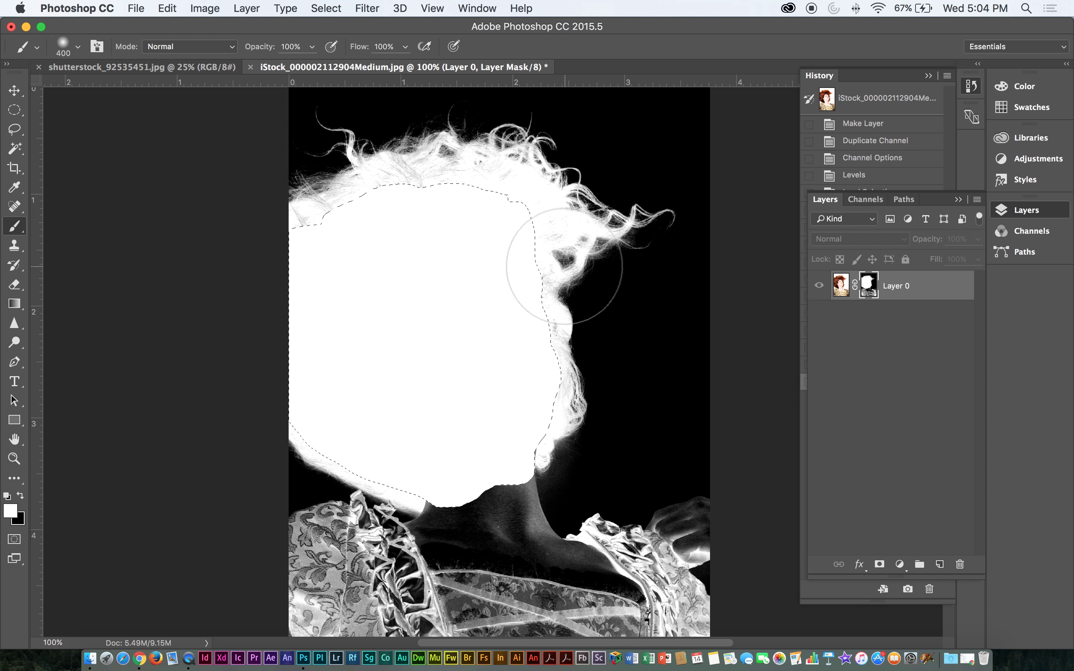
{"action": "key", "text": "super+d"}
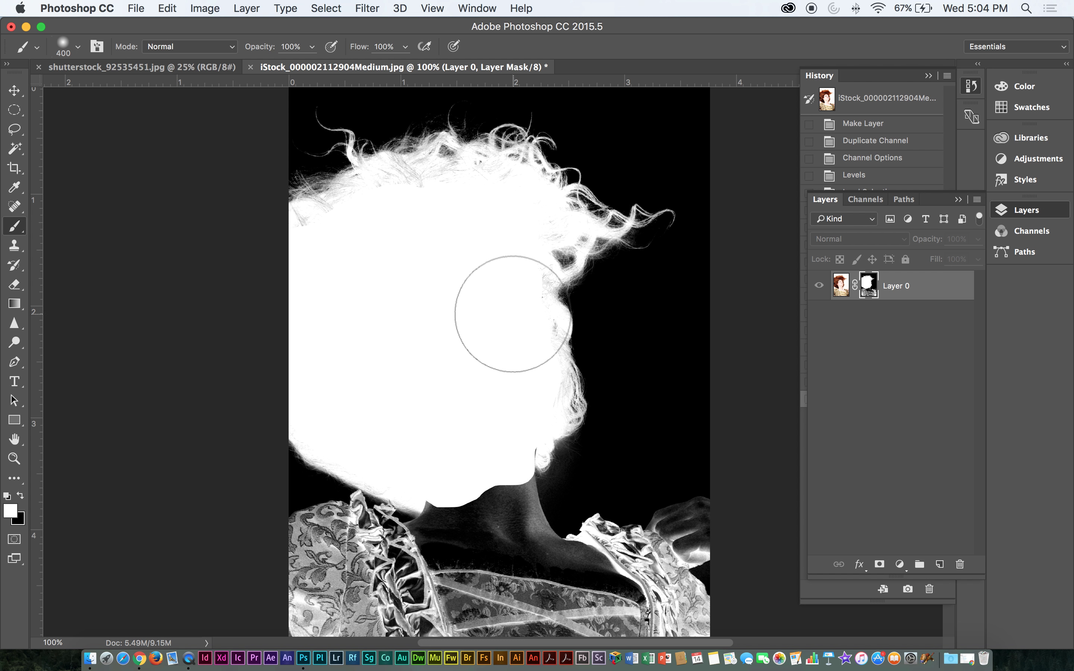
- Check the masked cutout on the layer, return to the layer mask view and choose the Magnetic Lasso tool
{"action": "left_click", "coordinate": [841, 285]}
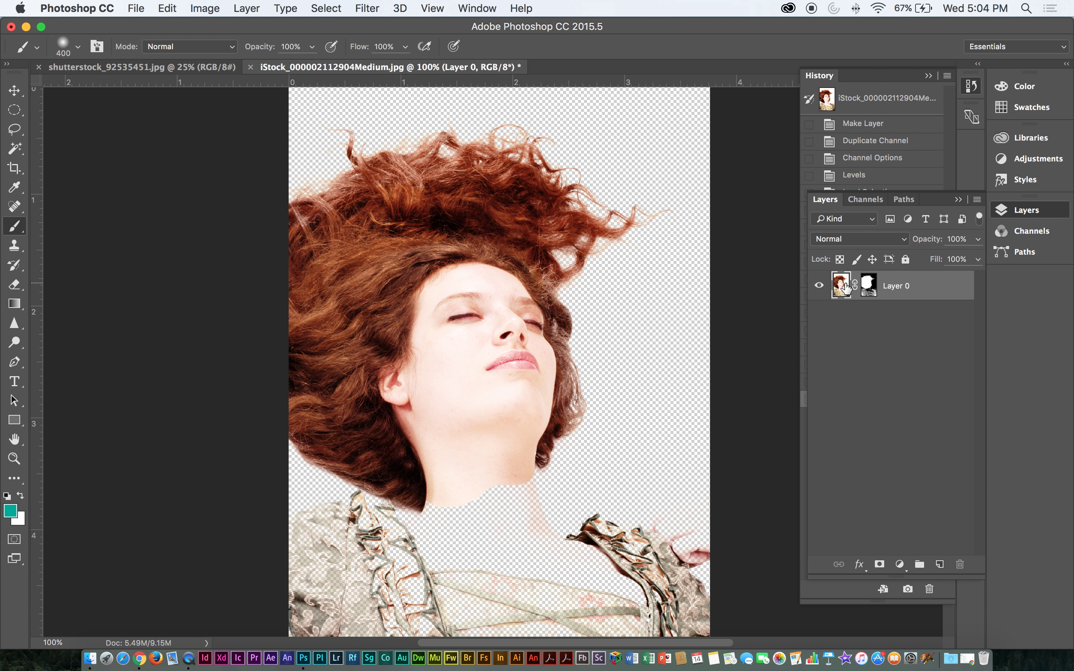
{"action": "left_click", "coordinate": [869, 285], "text": "alt"}
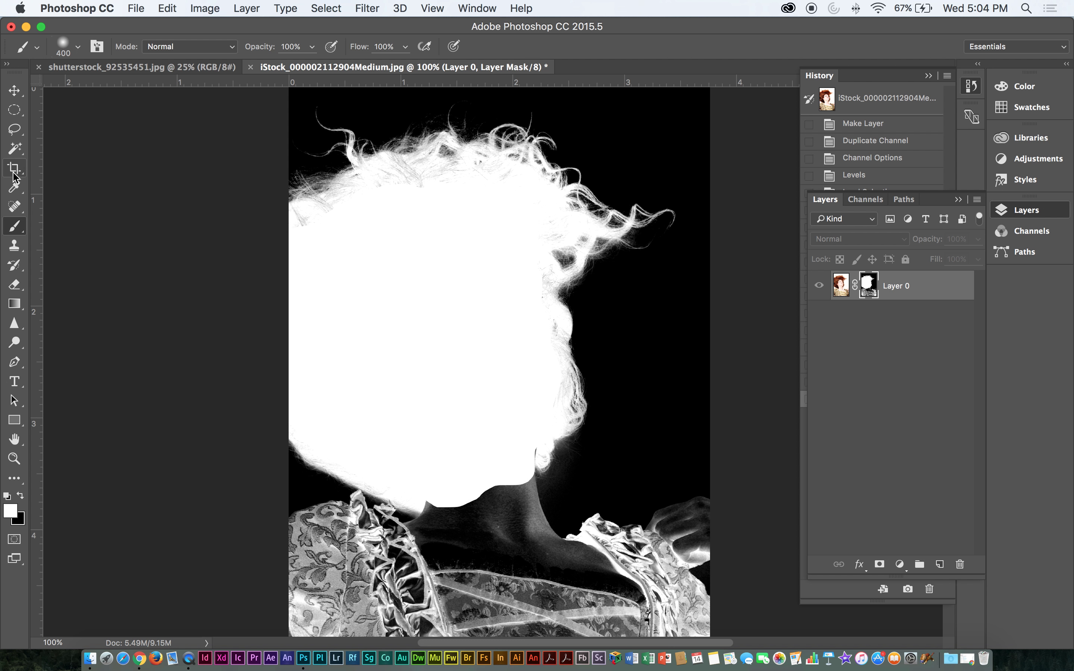
{"action": "left_click_drag", "start_coordinate": [14, 129], "coordinate": [60, 159]}
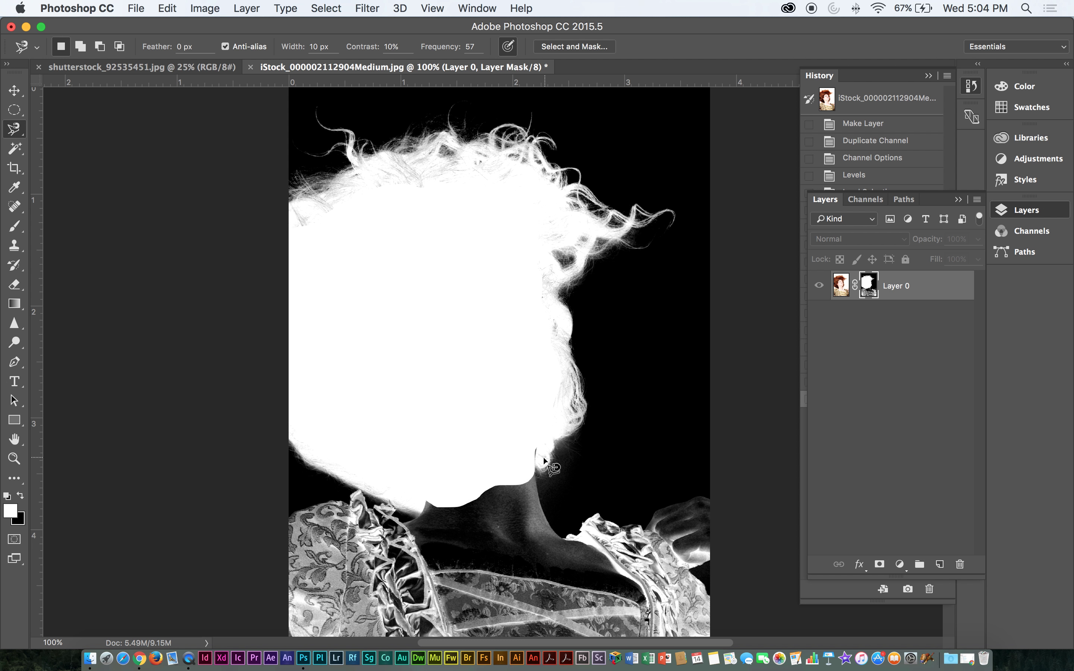
{"action": "left_click", "coordinate": [540, 447]}
{"action": "scroll", "coordinate": [582, 542], "scroll_direction": "up", "scroll_amount": 5}
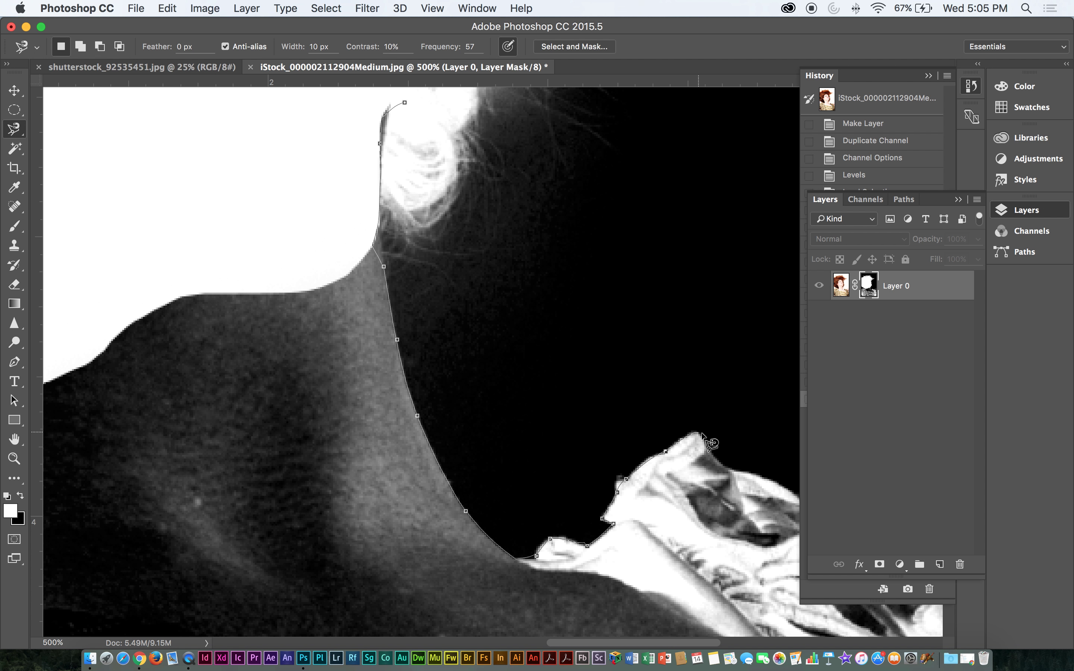
{"action": "scroll", "coordinate": [709, 450], "scroll_direction": "down", "scroll_amount": 2}
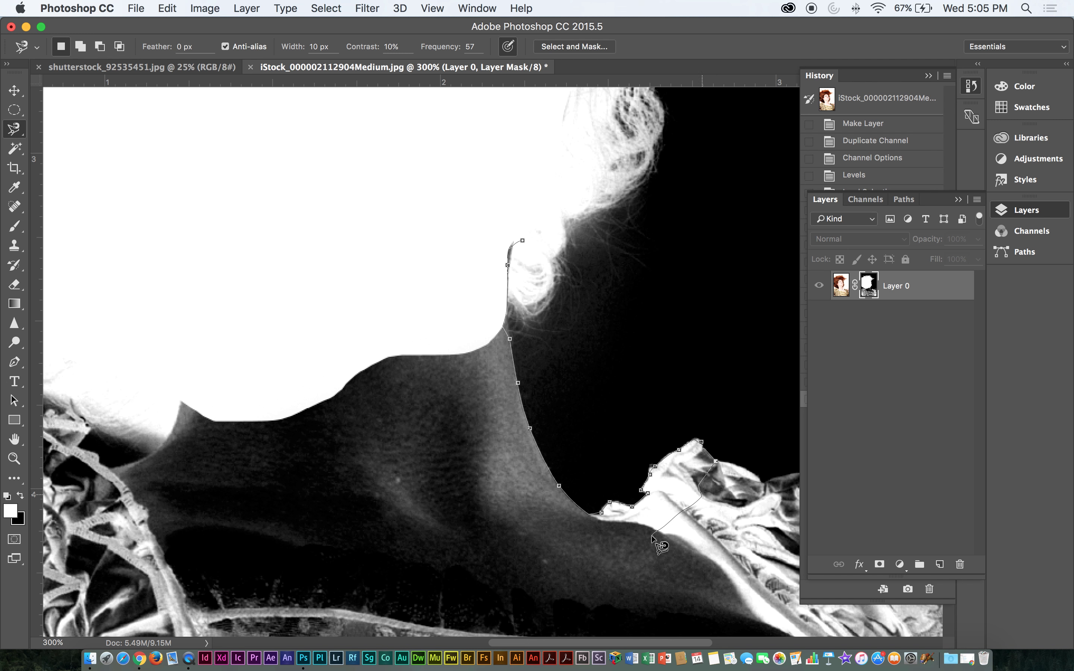
{"action": "left_click", "coordinate": [523, 238]}
{"action": "left_click", "coordinate": [524, 226]}
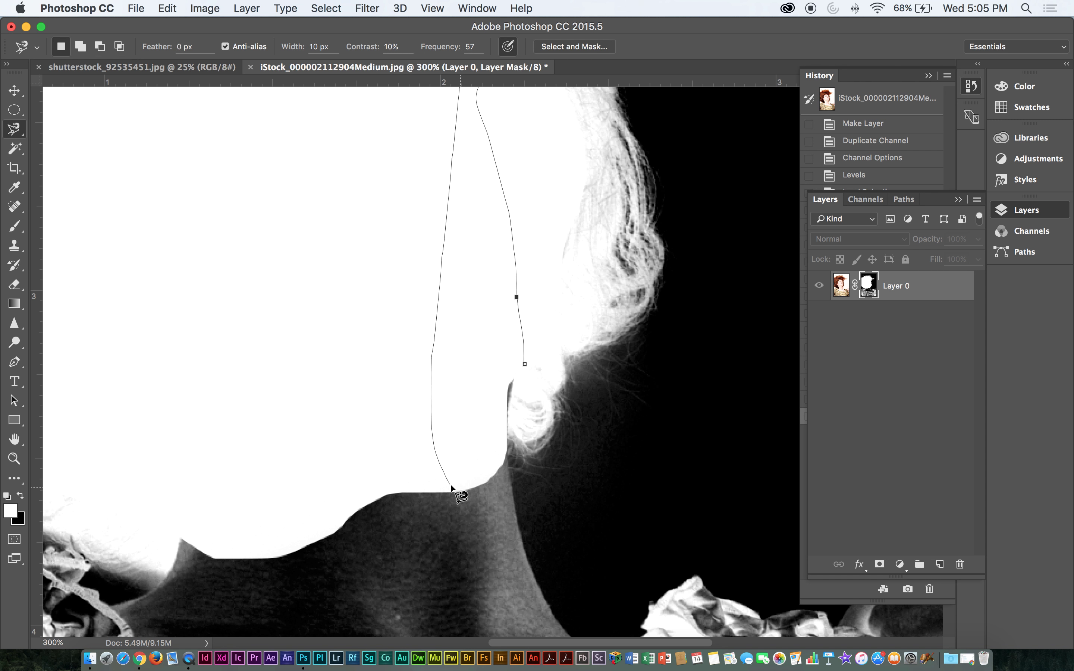
{"action": "double_click", "coordinate": [422, 487]}
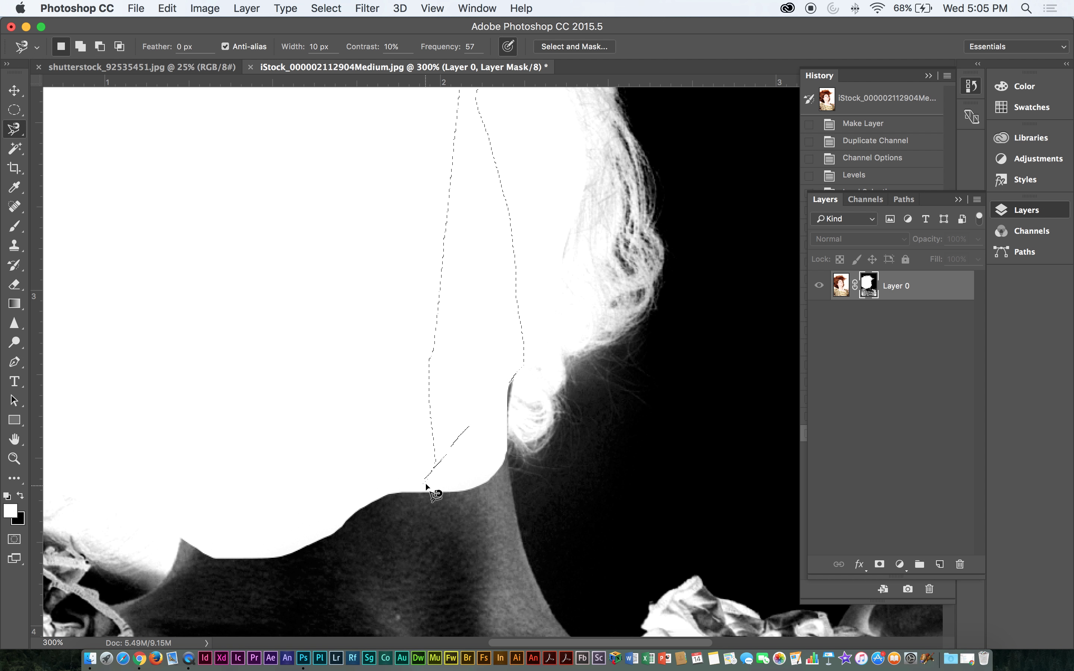
{"action": "key", "text": "super+d"}
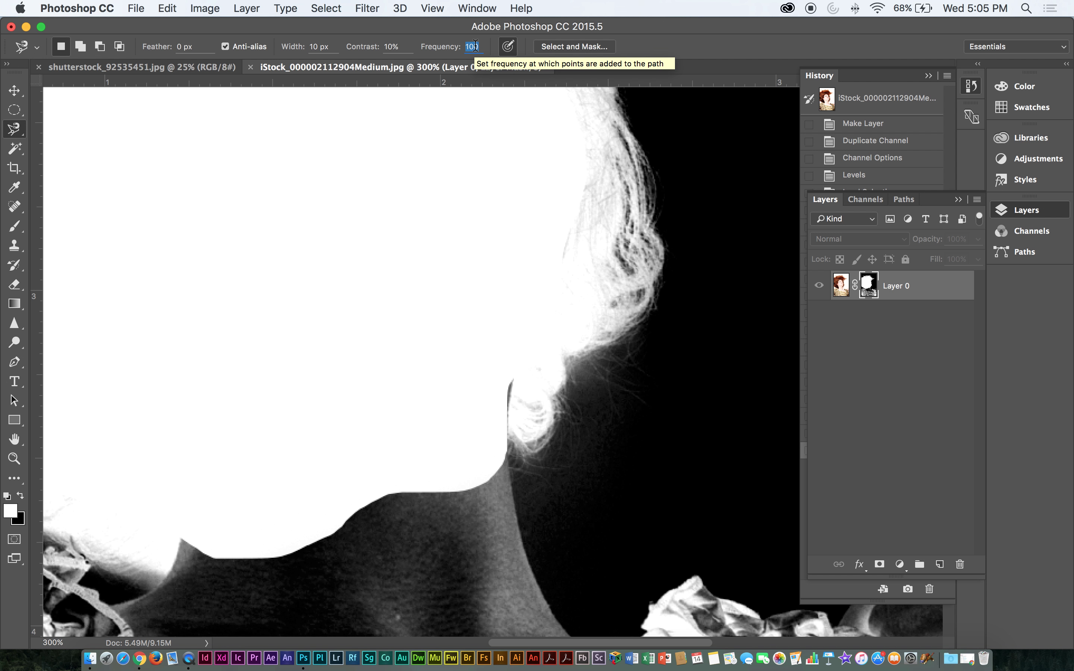
- Set the Magnetic Lasso frequency to 100 and trace from the curl beside the jaw down the neck, over the shoulder ruffle and around the hand
{"action": "scroll", "coordinate": [548, 235], "scroll_direction": "down", "scroll_amount": 6}
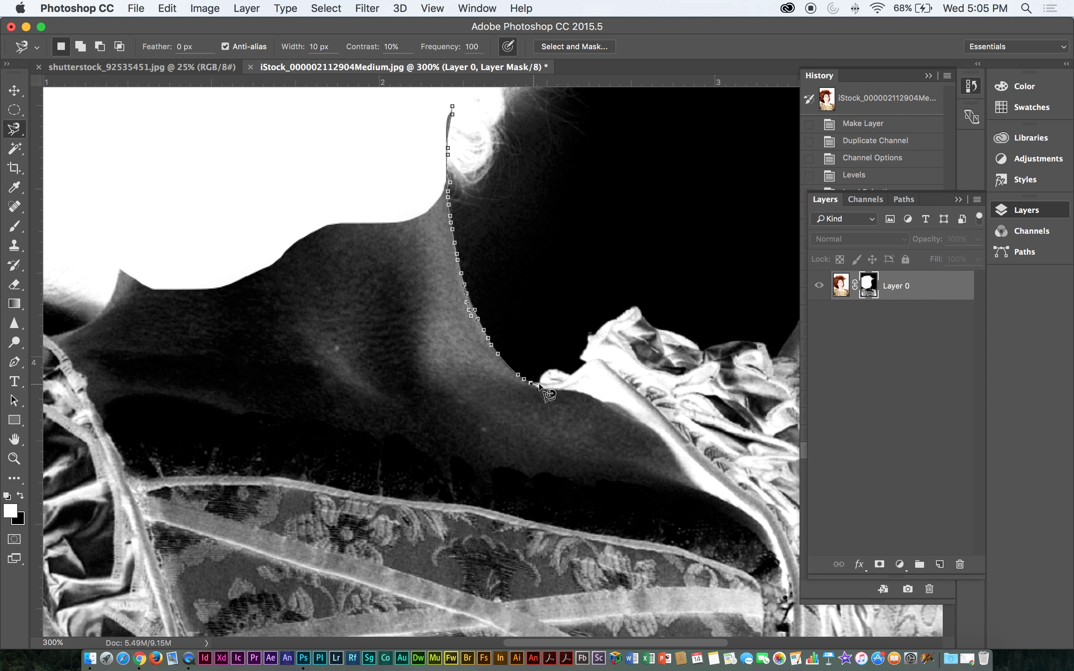
{"action": "mouse_move", "coordinate": [541, 376]}
{"action": "left_mouse_down"}
{"action": "mouse_move", "coordinate": [580, 373]}
{"action": "mouse_move", "coordinate": [590, 339]}
{"action": "mouse_move", "coordinate": [636, 309]}
{"action": "mouse_move", "coordinate": [698, 347]}
{"action": "mouse_move", "coordinate": [758, 343]}
{"action": "mouse_move", "coordinate": [773, 361]}
{"action": "left_mouse_up"}
{"action": "scroll", "coordinate": [774, 369], "scroll_direction": "down", "scroll_amount": 1}
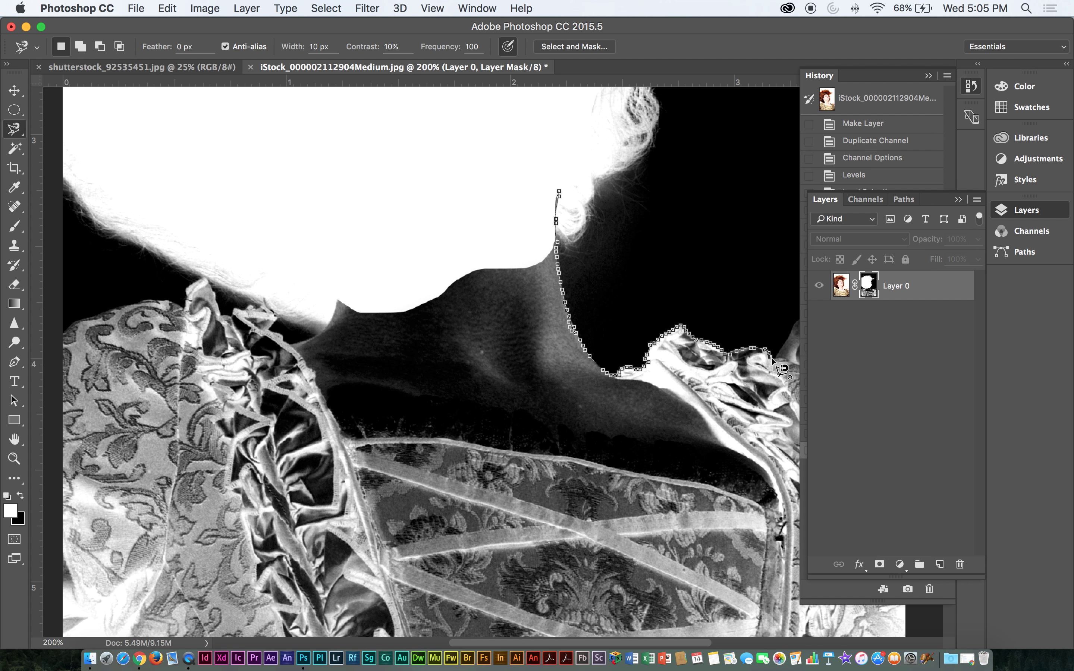
{"action": "key", "text": "space"}
{"action": "mouse_move", "coordinate": [770, 358]}
{"action": "left_mouse_down"}
{"action": "mouse_move", "coordinate": [540, 373]}
{"action": "mouse_move", "coordinate": [455, 402]}
{"action": "left_mouse_up"}
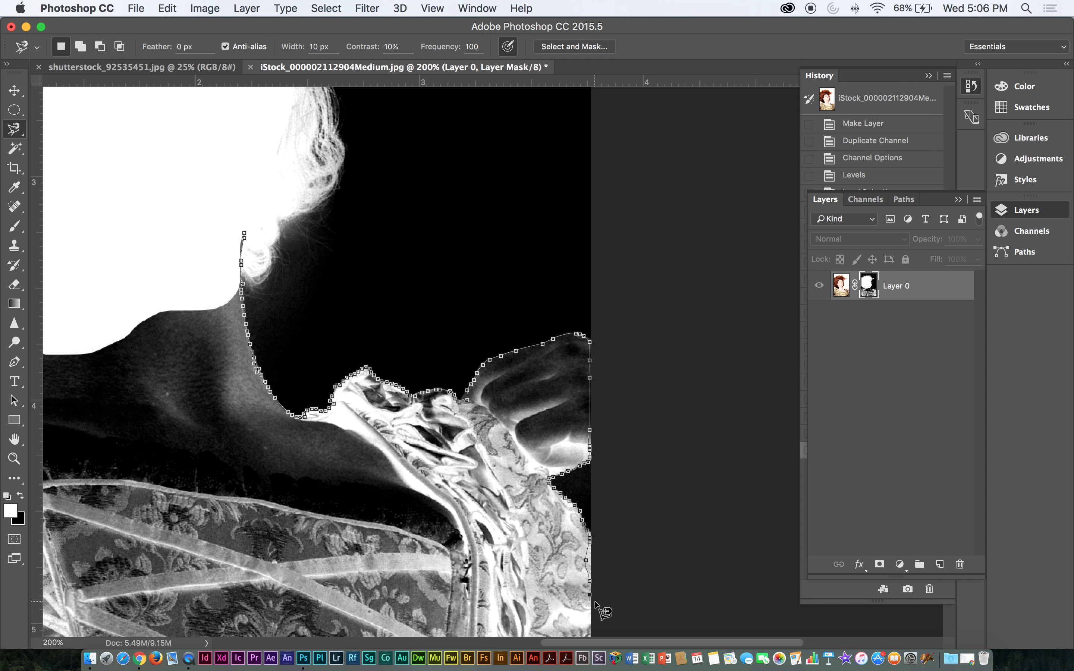
- Continue the magnetic outline along the image's lower edge and retrace the near sleeve's lower corner after removing the stray anchor points
{"action": "key", "text": "super+minus"}
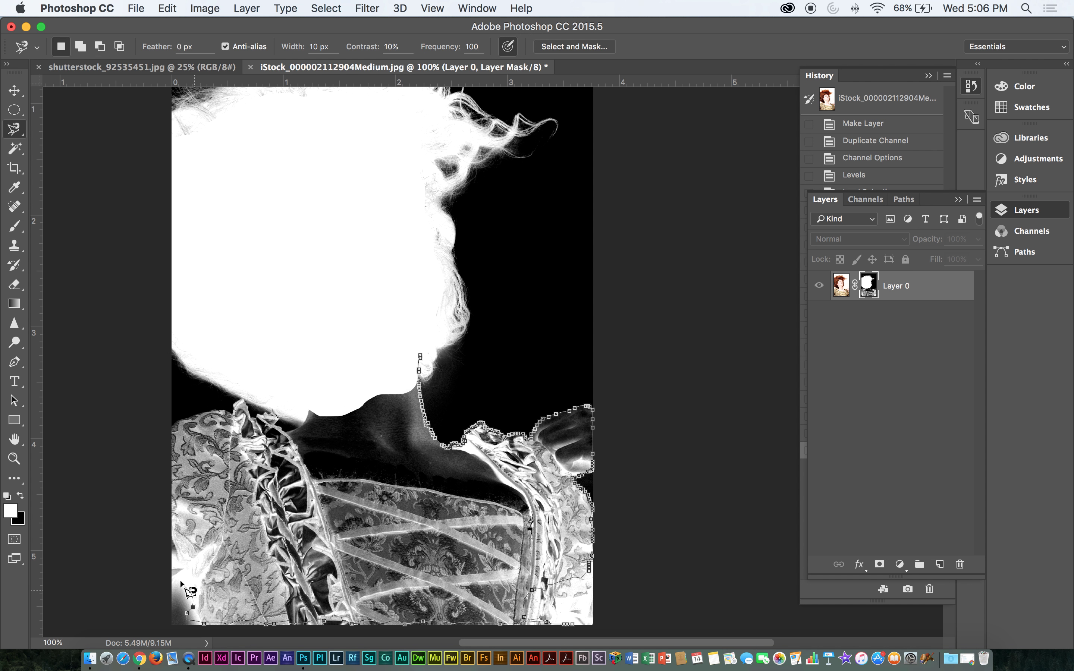
{"action": "scroll", "coordinate": [207, 565], "scroll_direction": "up", "scroll_amount": 2}
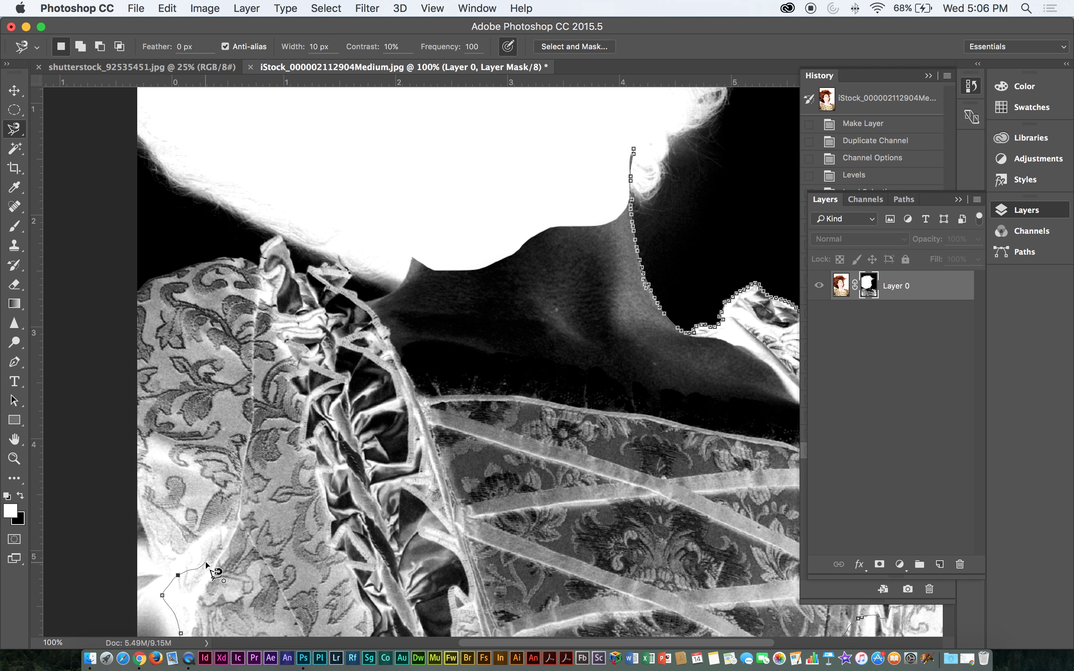
{"action": "mouse_move", "coordinate": [206, 561]}
{"action": "left_mouse_down"}
{"action": "mouse_move", "coordinate": [195, 550]}
{"action": "mouse_move", "coordinate": [304, 362]}
{"action": "left_mouse_up"}
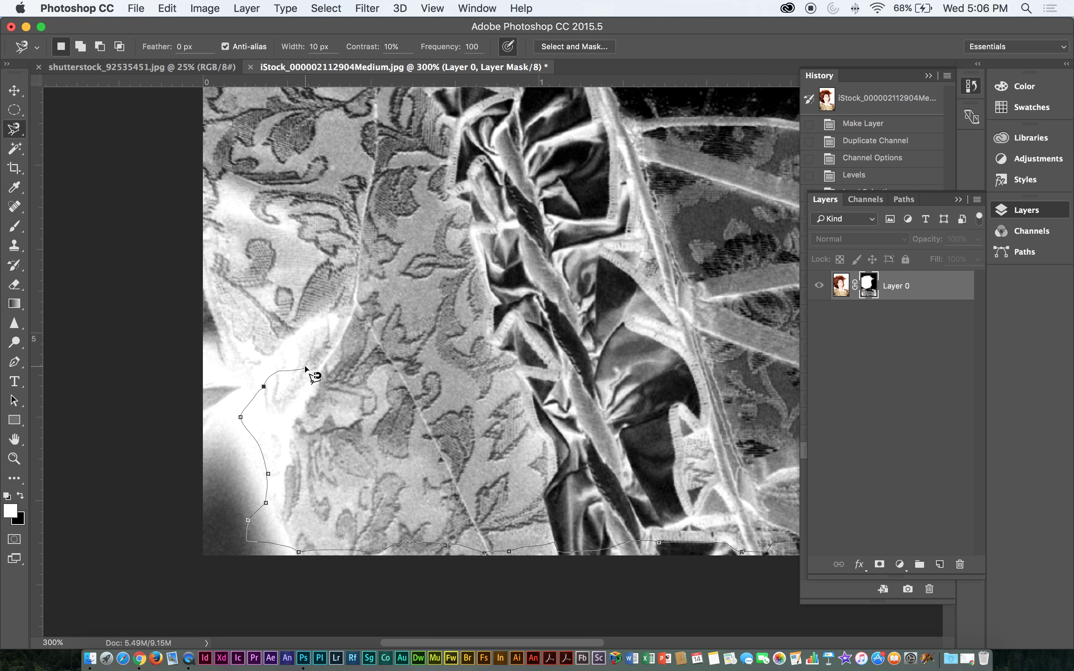
{"action": "key", "text": "BackSpace"}
{"action": "key", "text": "BackSpace"}
{"action": "key", "text": "BackSpace"}
{"action": "key", "text": "BackSpace"}
{"action": "key", "text": "BackSpace"}
{"action": "left_click", "coordinate": [247, 447]}
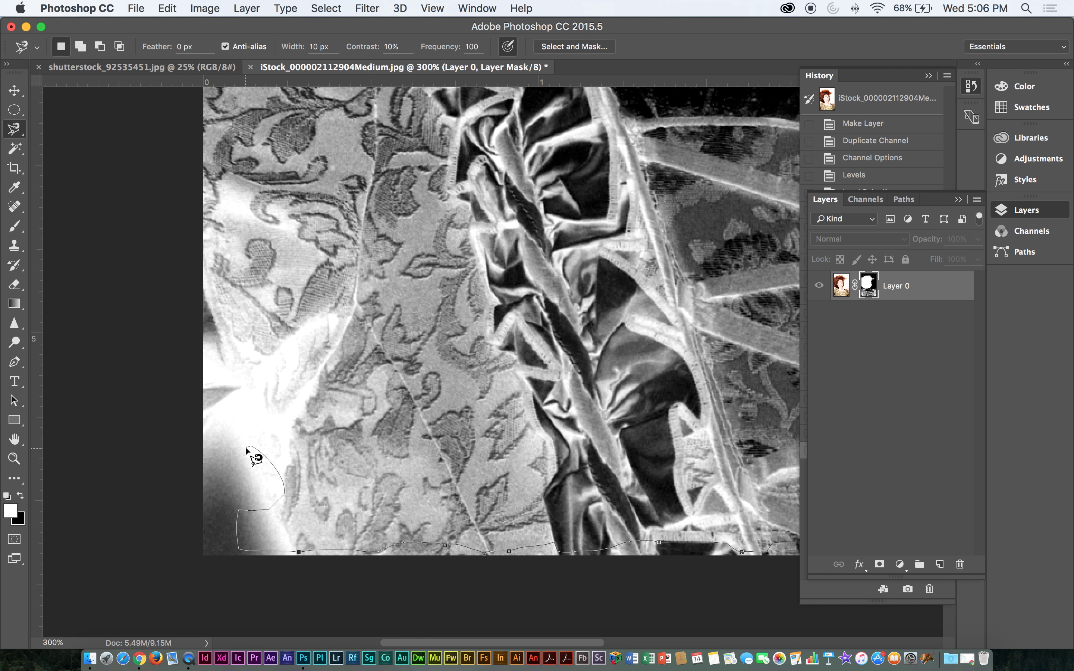
{"action": "key", "text": "BackSpace"}
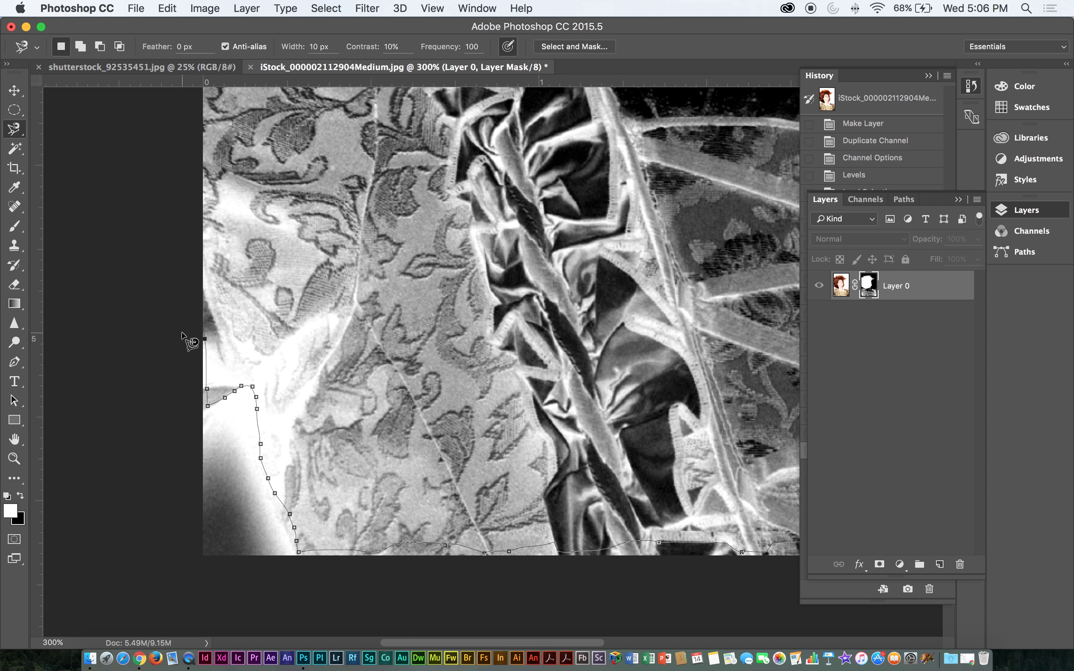
- Trace up the sleeve along the image's left edge, over the shoulder and ruffle to the neck, and close the selection
{"action": "key", "text": "super+minus"}
{"action": "key", "text": "super+minus"}
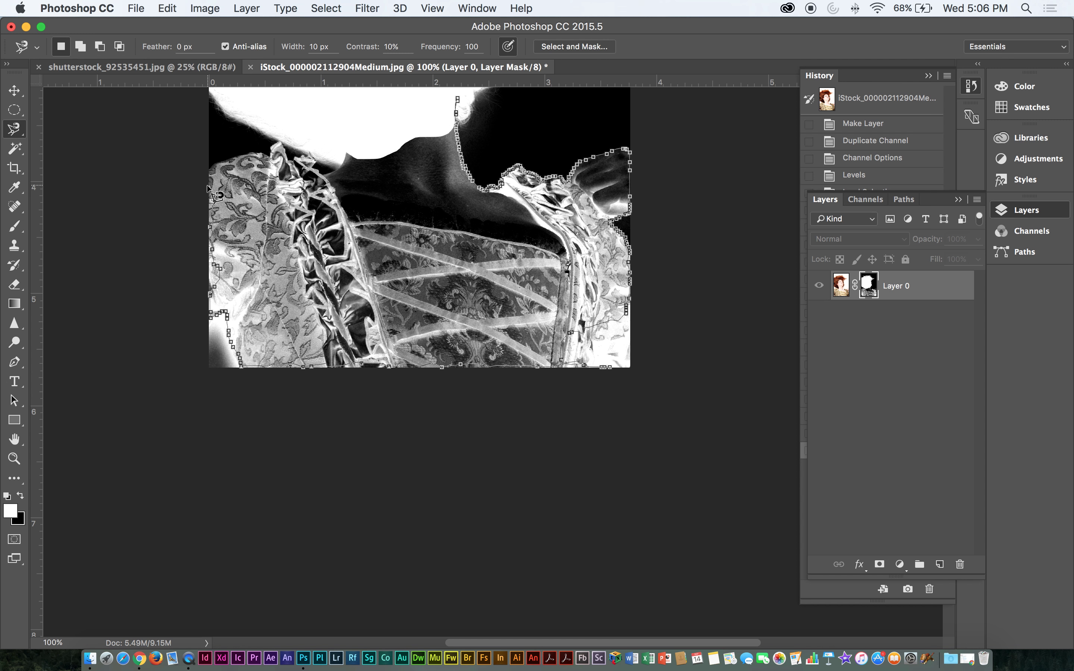
{"action": "scroll", "coordinate": [207, 185], "scroll_direction": "up", "scroll_amount": 2}
{"action": "left_click_drag", "start_coordinate": [221, 216], "coordinate": [220, 268]}
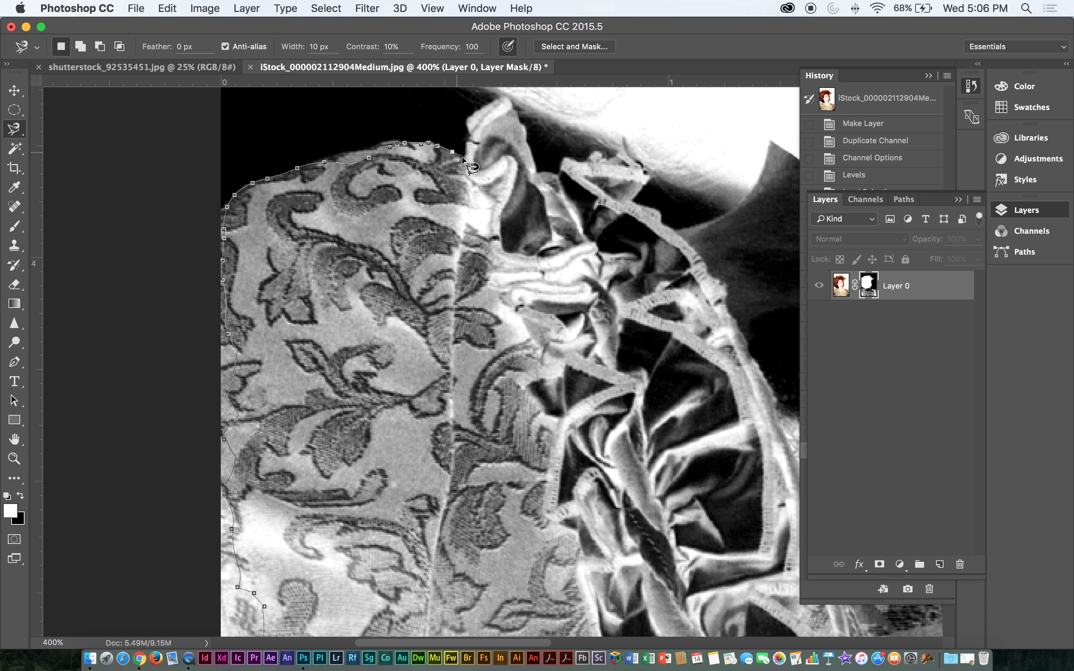
{"action": "left_click_drag", "start_coordinate": [471, 164], "coordinate": [309, 305]}
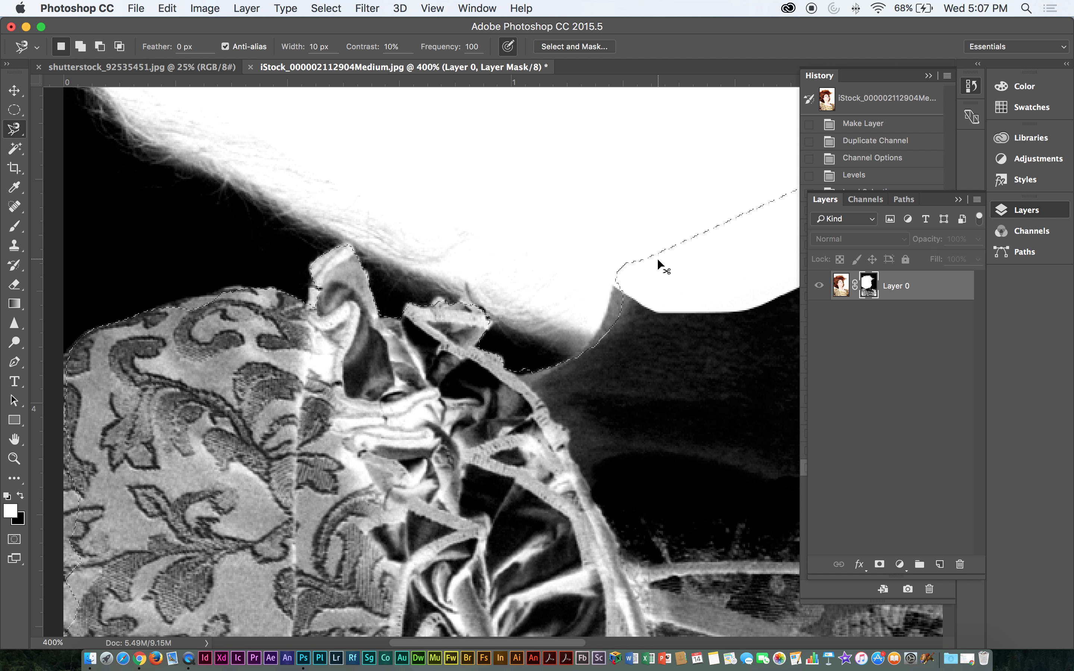
- Paint the selected neck, dress and hand area of the mask white with the 400 px brush, and deselect it
{"action": "key", "text": "super+minus"}
{"action": "key", "text": "super+minus"}
{"action": "key", "text": "super+minus"}
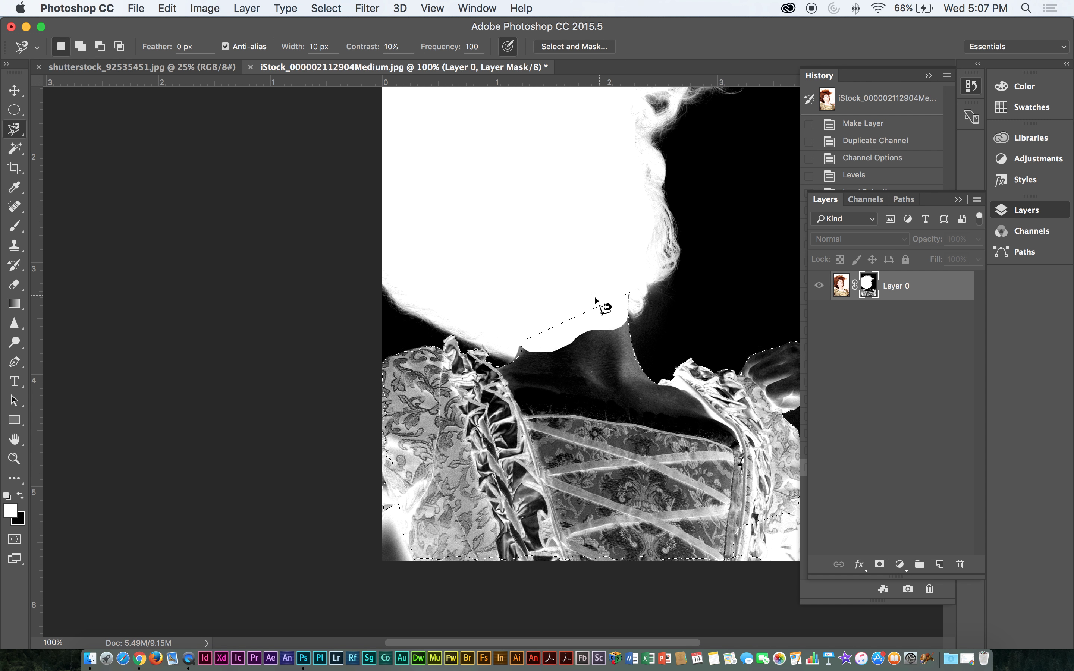
{"action": "key", "text": "super+plus"}
{"action": "key", "text": "super+minus"}
{"action": "left_click_drag", "start_coordinate": [607, 301], "coordinate": [385, 235]}
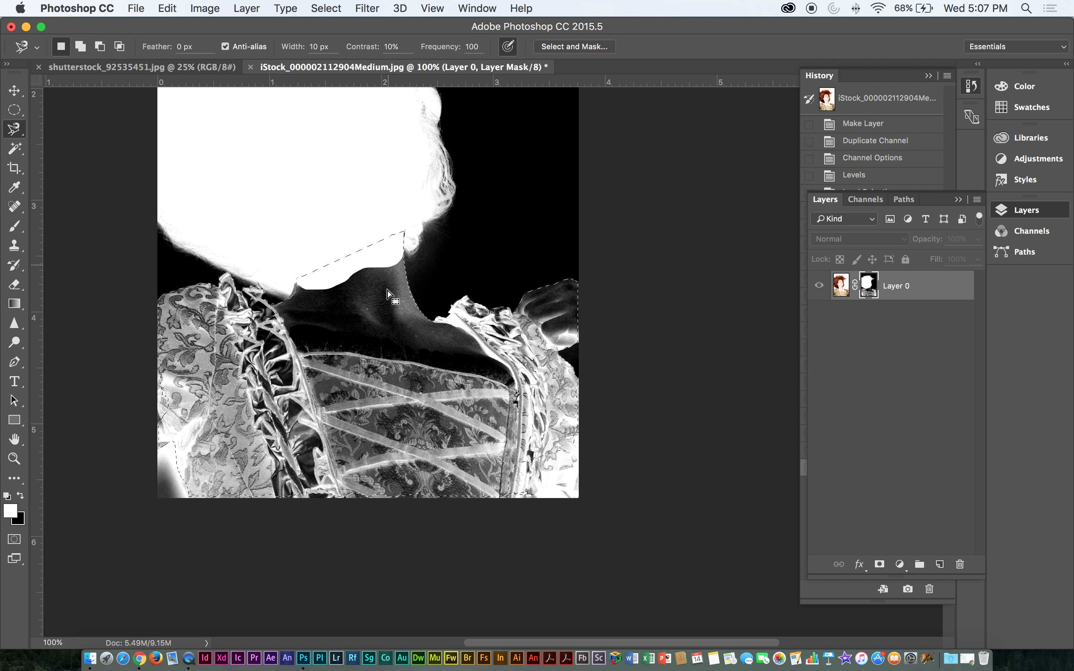
{"action": "key", "text": "b"}
{"action": "mouse_move", "coordinate": [381, 302]}
{"action": "left_mouse_down"}
{"action": "mouse_move", "coordinate": [348, 240]}
{"action": "mouse_move", "coordinate": [285, 310]}
{"action": "mouse_move", "coordinate": [144, 318]}
{"action": "mouse_move", "coordinate": [118, 347]}
{"action": "mouse_move", "coordinate": [311, 431]}
{"action": "mouse_move", "coordinate": [525, 491]}
{"action": "mouse_move", "coordinate": [304, 402]}
{"action": "mouse_move", "coordinate": [558, 371]}
{"action": "mouse_move", "coordinate": [364, 325]}
{"action": "left_mouse_up"}
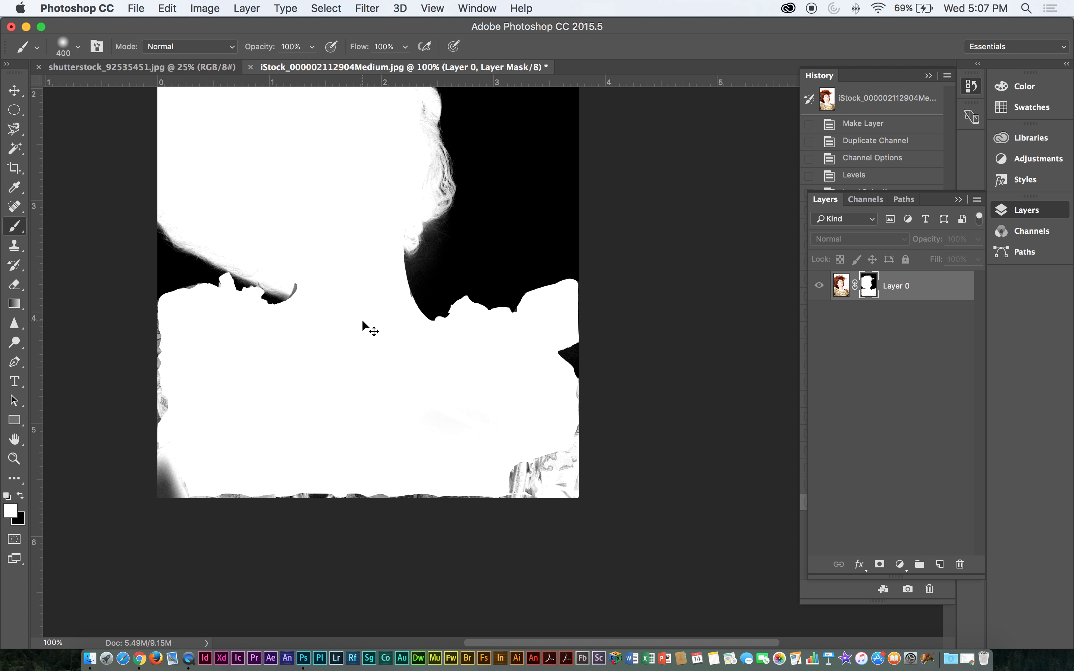
- Reduce the brush to 40 px and paint the leftover gray patches along the mask's left and lower edges white
{"action": "key", "text": "super+equal"}
{"action": "left_click_drag", "start_coordinate": [545, 381], "coordinate": [574, 379]}
{"action": "left_click_drag", "start_coordinate": [277, 369], "coordinate": [429, 366]}
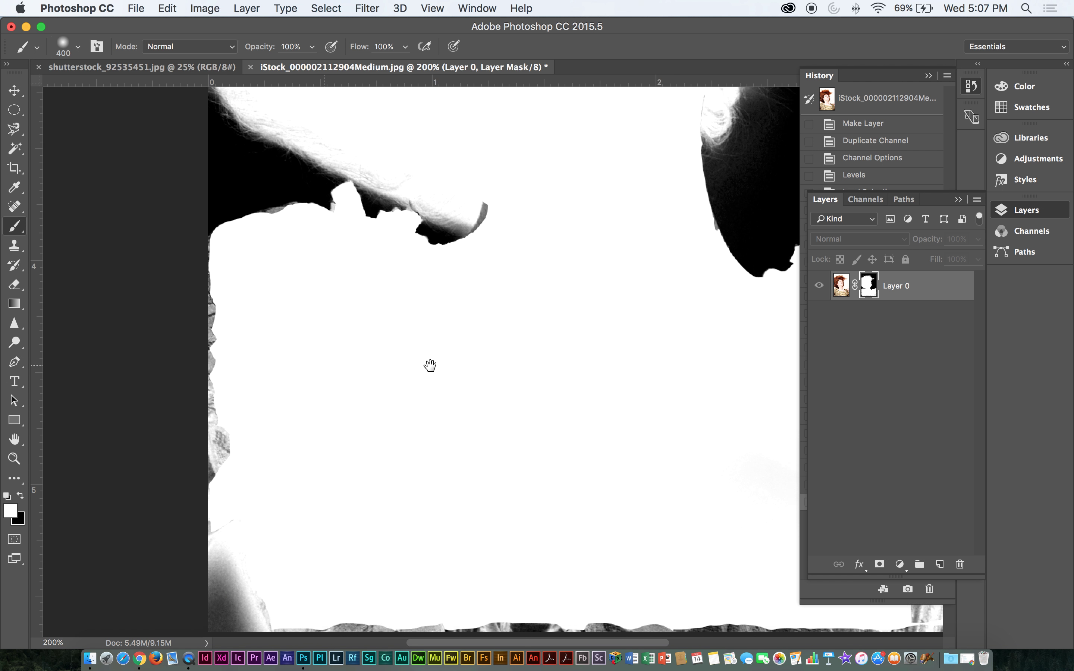
{"action": "key", "text": "bracketleft"}
{"action": "key", "text": "bracketleft"}
{"action": "key", "text": "bracketleft"}
{"action": "key", "text": "bracketleft"}
{"action": "key", "text": "bracketleft"}
{"action": "key", "text": "bracketleft"}
{"action": "key", "text": "bracketleft"}
{"action": "key", "text": "bracketleft"}
{"action": "key", "text": "bracketleft"}
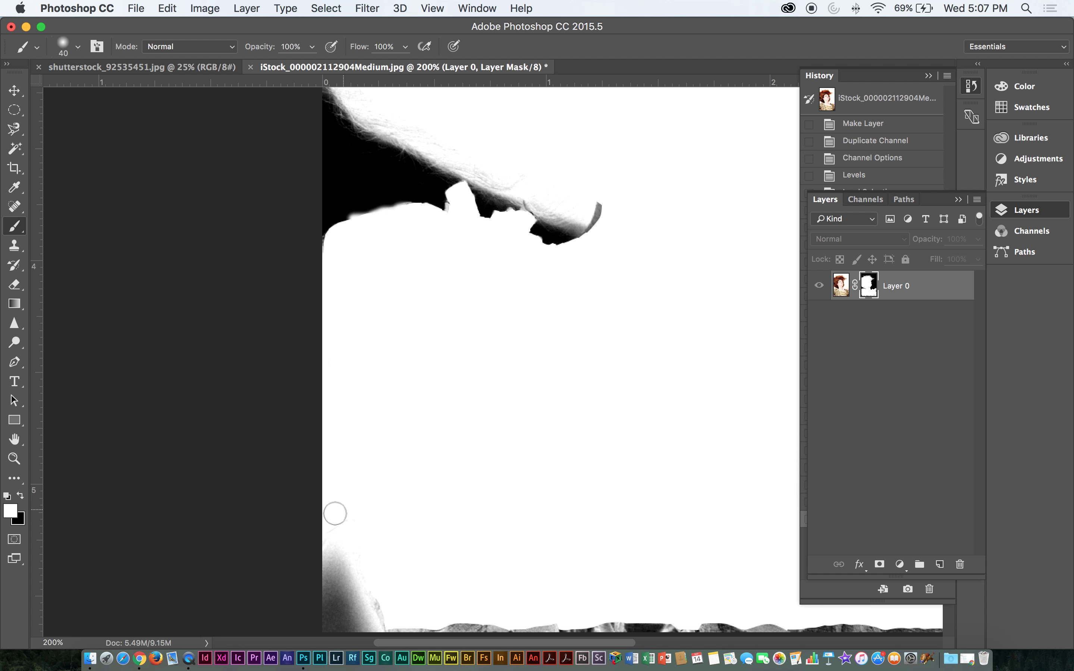
{"action": "left_click_drag", "start_coordinate": [492, 537], "coordinate": [399, 336]}
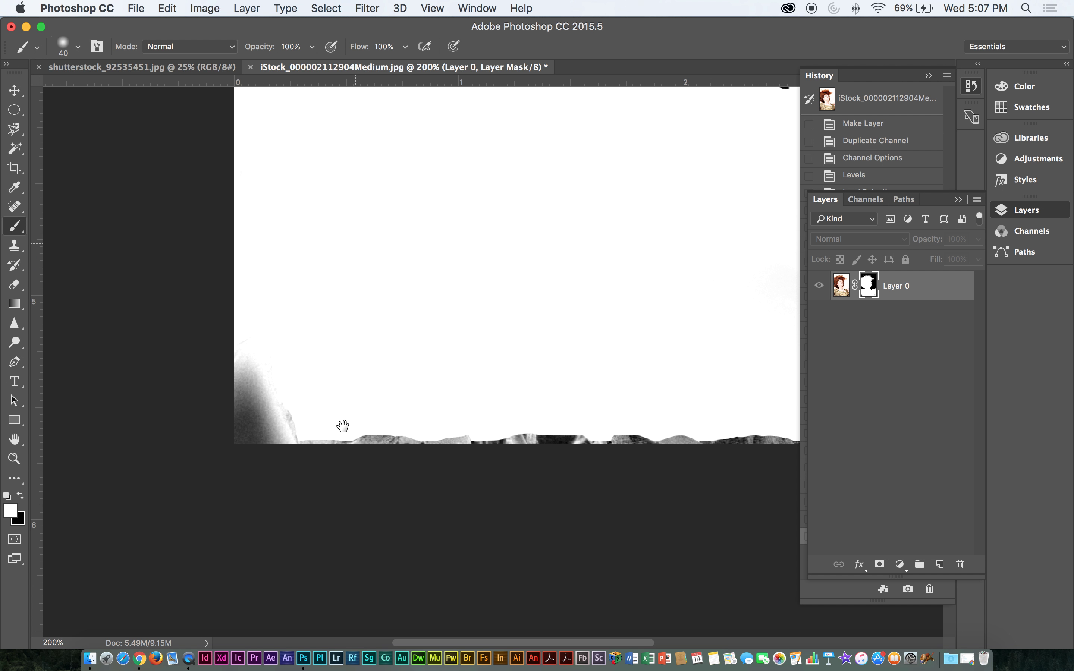
{"action": "left_click_drag", "start_coordinate": [279, 394], "coordinate": [296, 394]}
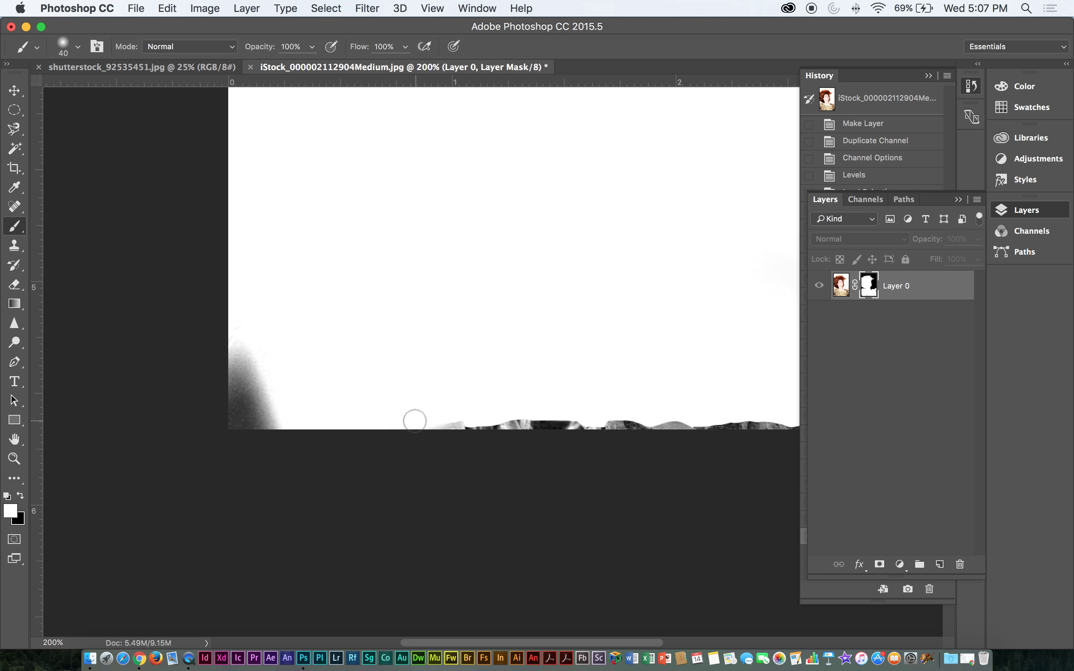
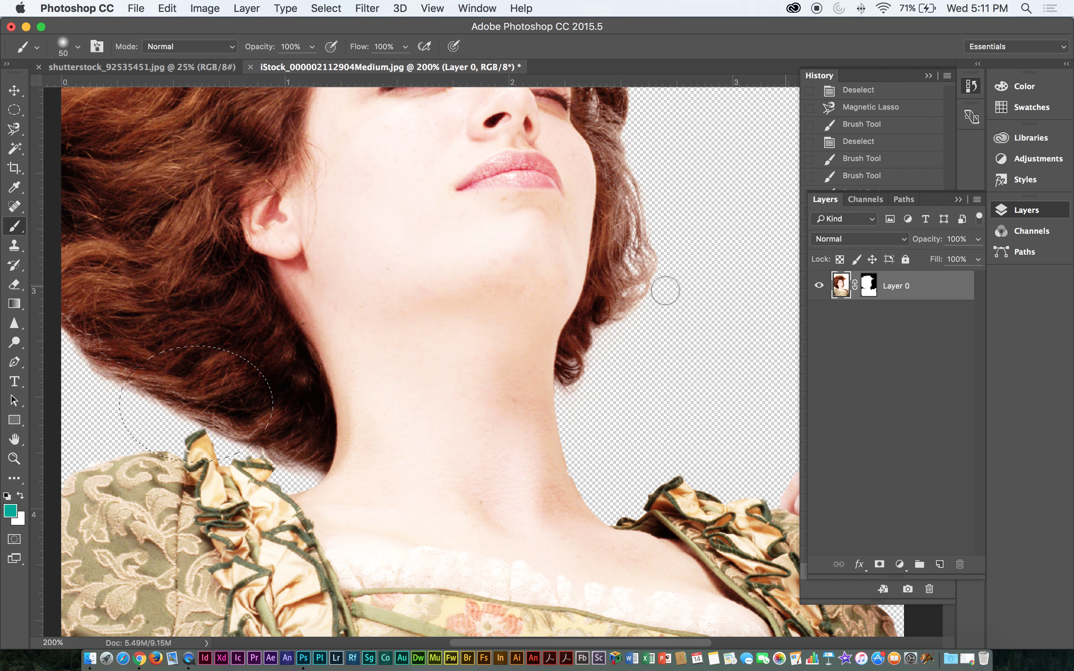
- Clear the elliptical selection by the lower hair and add a new empty layer beneath the cutout layer
{"action": "key", "text": "super+d"}
{"action": "key", "text": "v"}
{"action": "key", "text": "super+minus"}
{"action": "key", "text": "super+minus"}
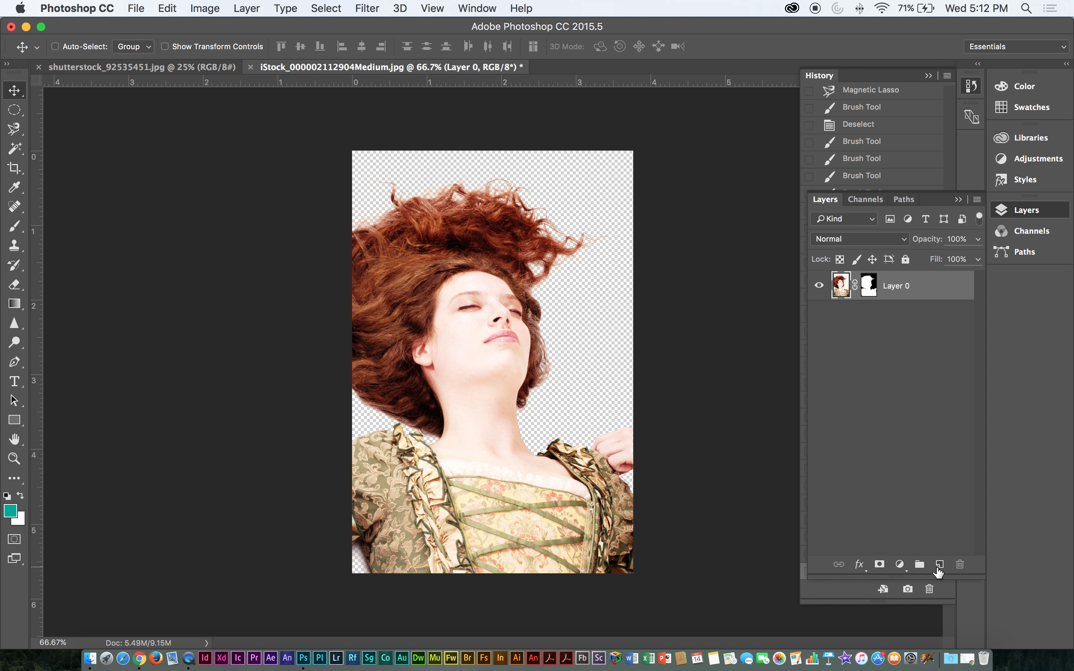
{"action": "left_click", "coordinate": [939, 564]}
{"action": "left_click_drag", "start_coordinate": [839, 276], "coordinate": [843, 338]}
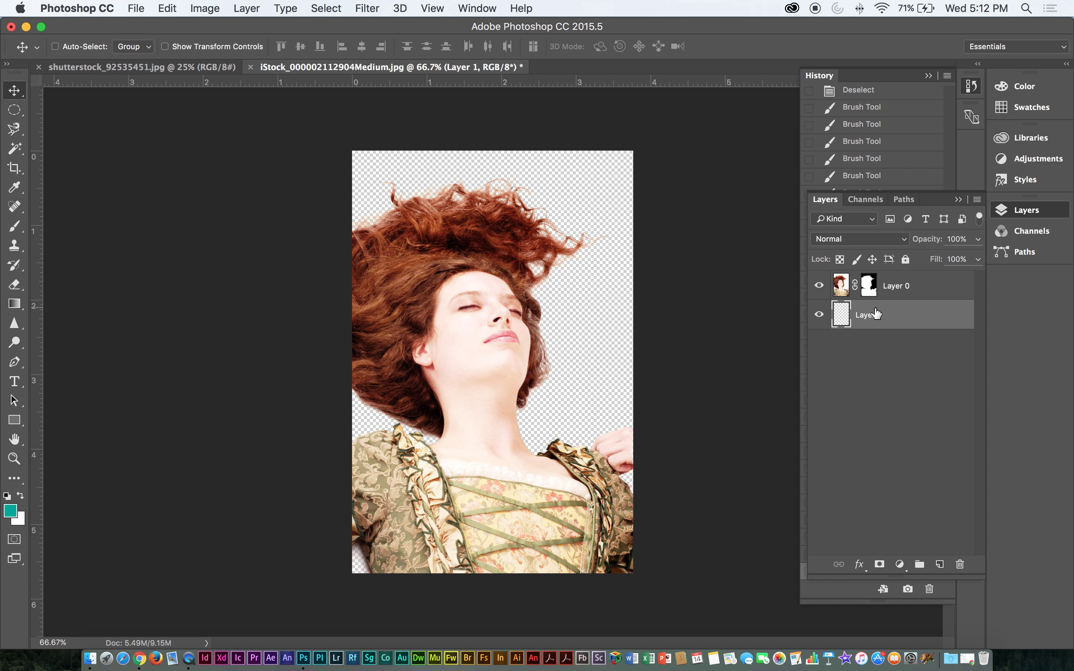
- Select the entire canvas on the new layer and look through the image commands
{"action": "key", "text": "super+a"}
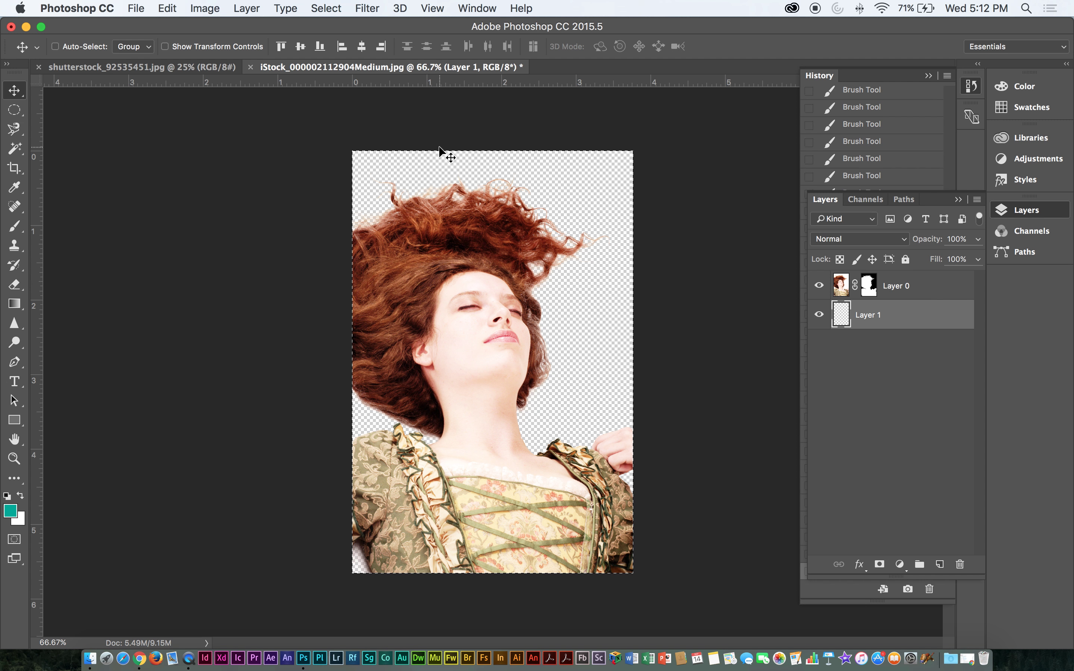
{"action": "left_click", "coordinate": [205, 8]}
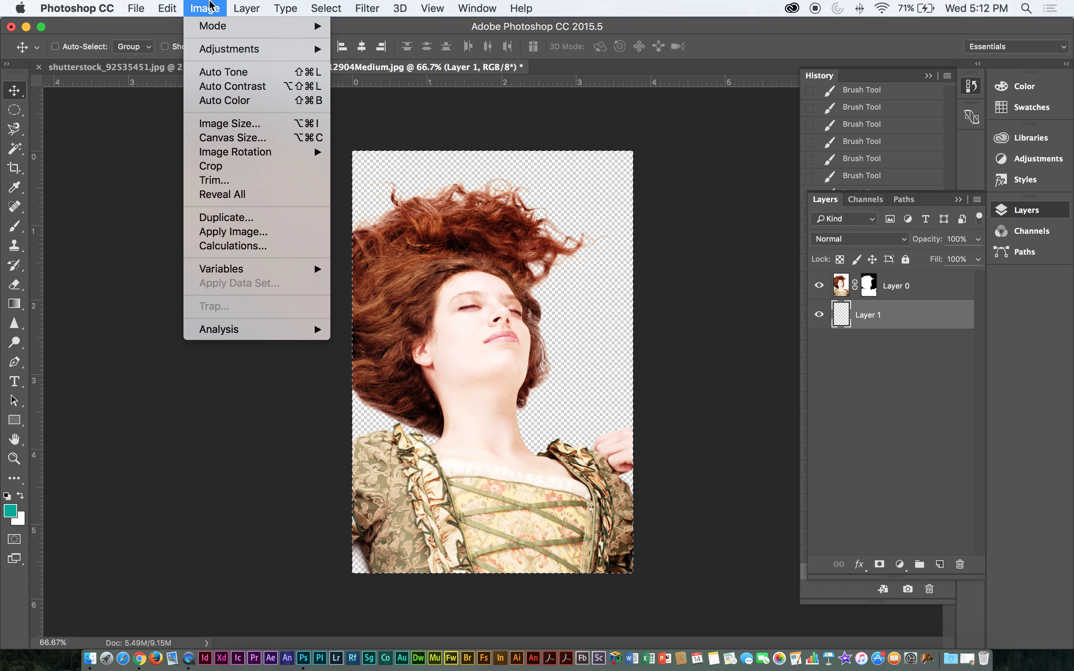
{"action": "mouse_move", "coordinate": [20, 7]}
{"action": "left_click", "coordinate": [204, 240]}
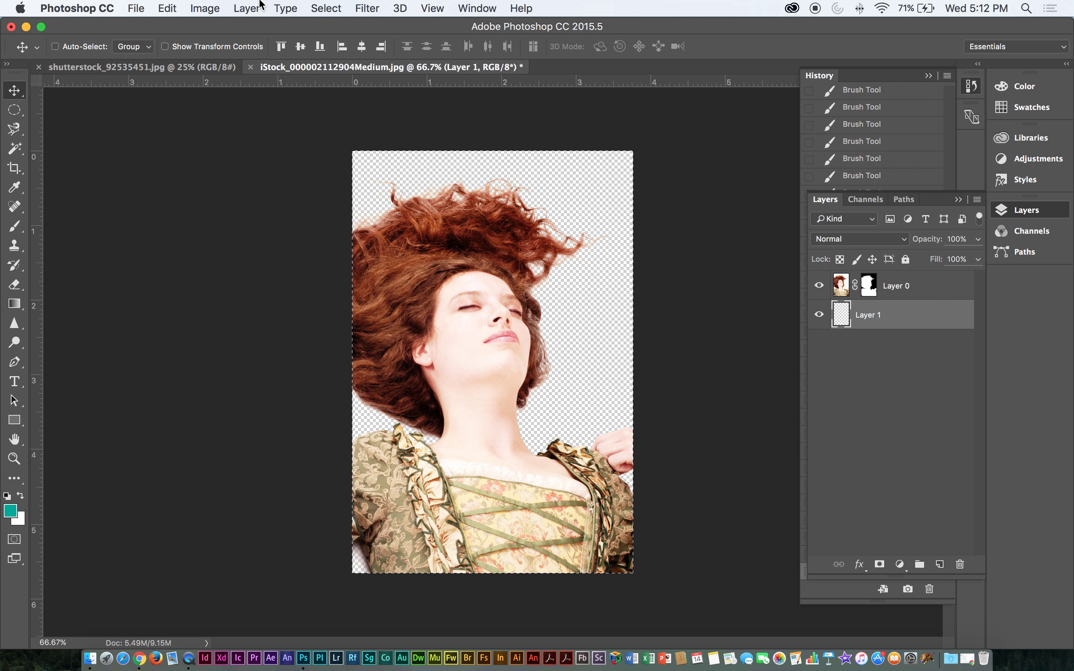
{"action": "left_click", "coordinate": [215, 6]}
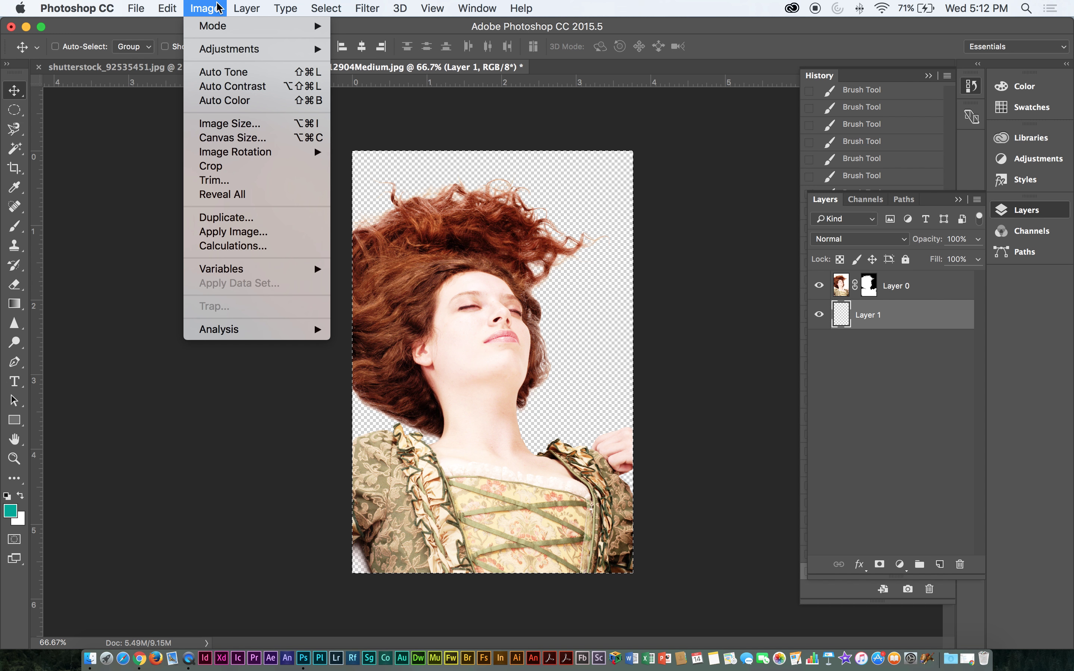
- Draw a Rectangular Marquee selection around the whole image, extending past its edges
{"action": "left_click", "coordinate": [16, 117]}
{"action": "left_click_drag", "start_coordinate": [16, 115], "coordinate": [125, 111]}
{"action": "left_click_drag", "start_coordinate": [333, 137], "coordinate": [764, 594]}
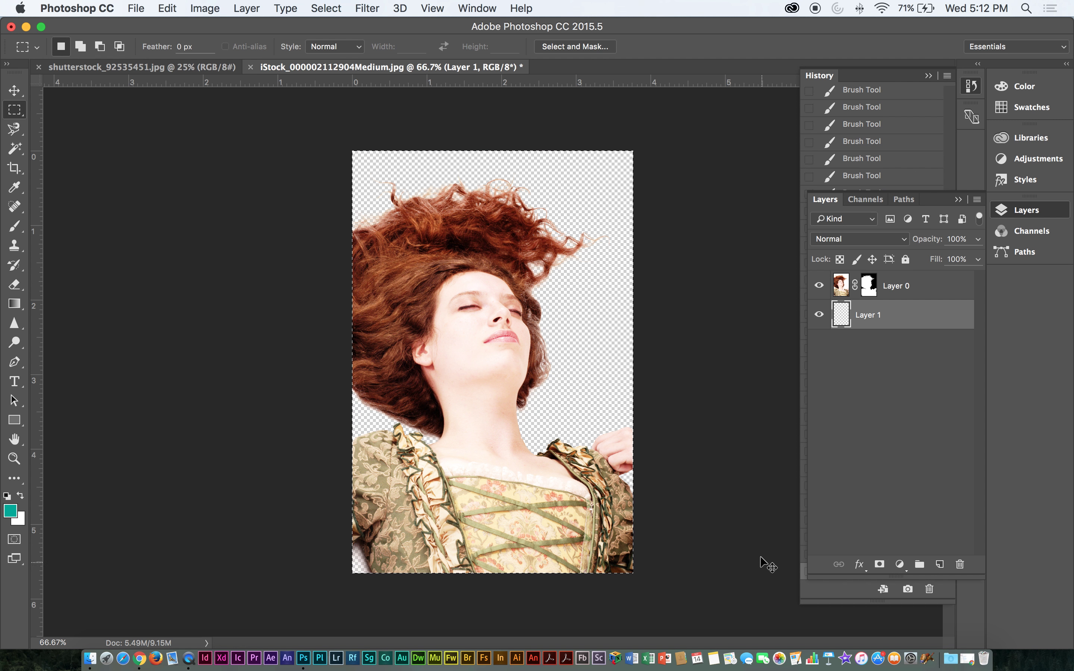
- Fill the empty layer beneath the cutout with PANTONE Purple C at 100% opacity and clear the selection
{"action": "key", "text": "super+a"}
{"action": "left_click", "coordinate": [14, 90]}
{"action": "left_click", "coordinate": [159, 6]}
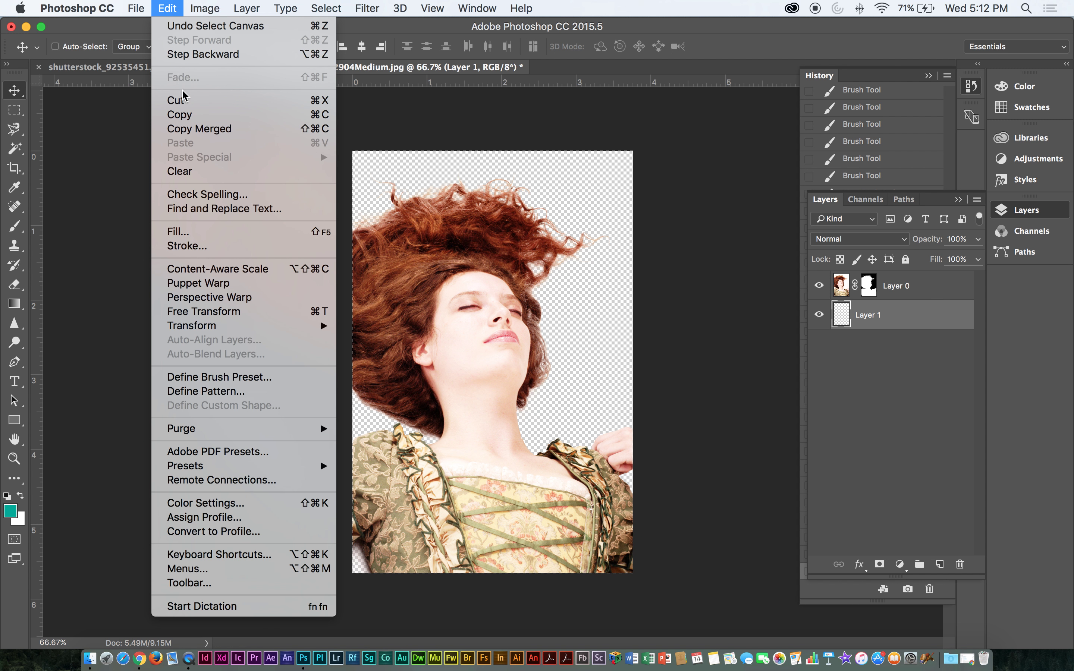
{"action": "left_click", "coordinate": [177, 231]}
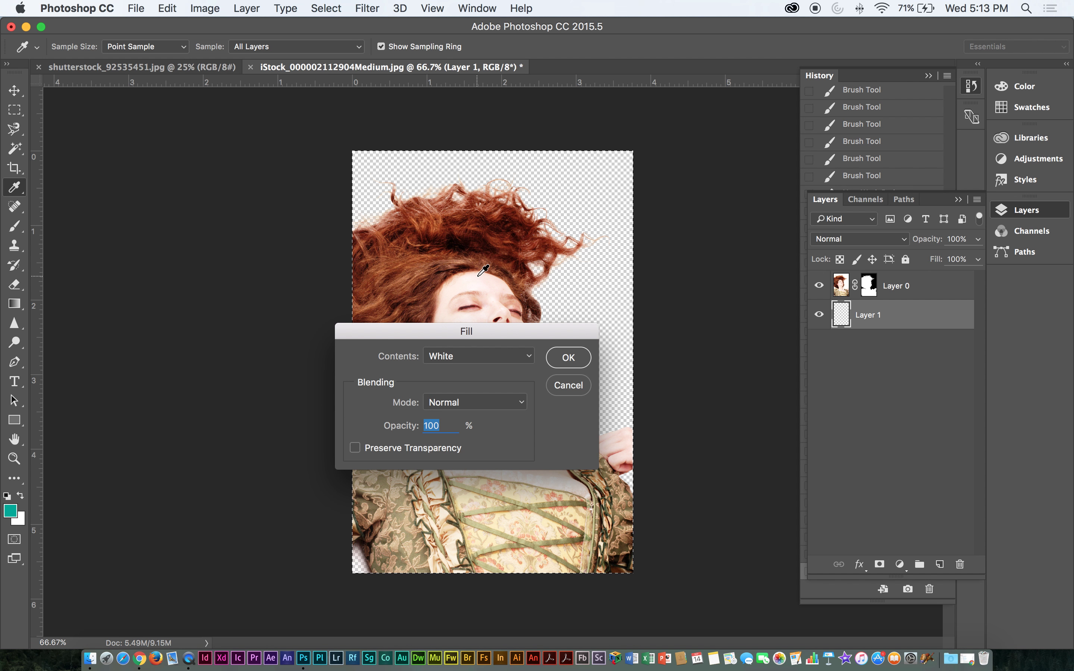
{"action": "left_click", "coordinate": [527, 359]}
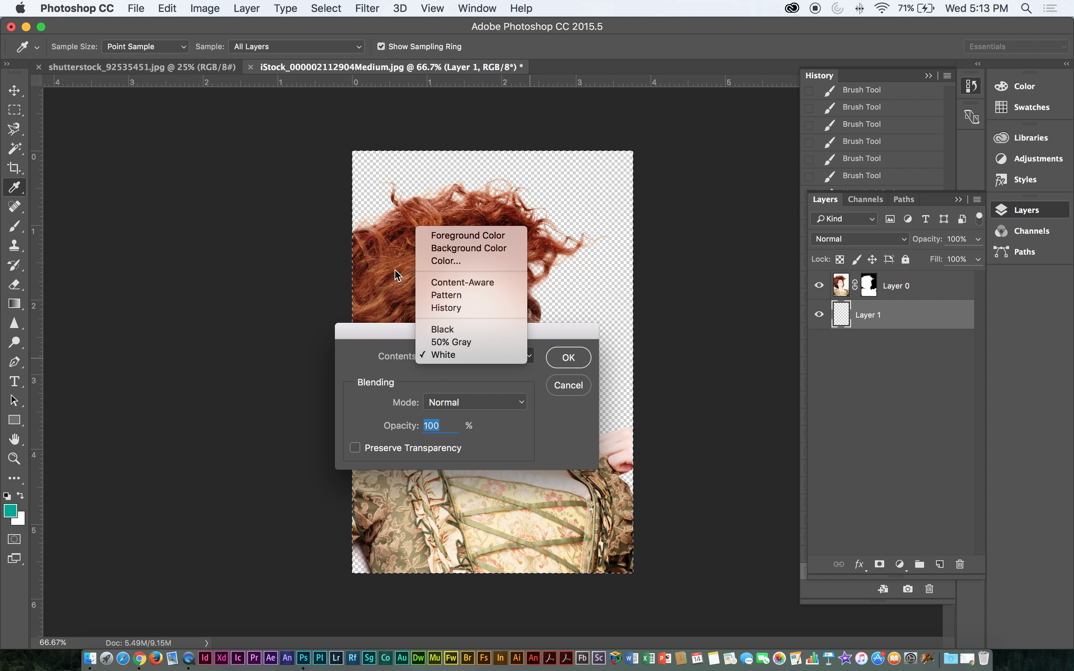
{"action": "left_click", "coordinate": [446, 261]}
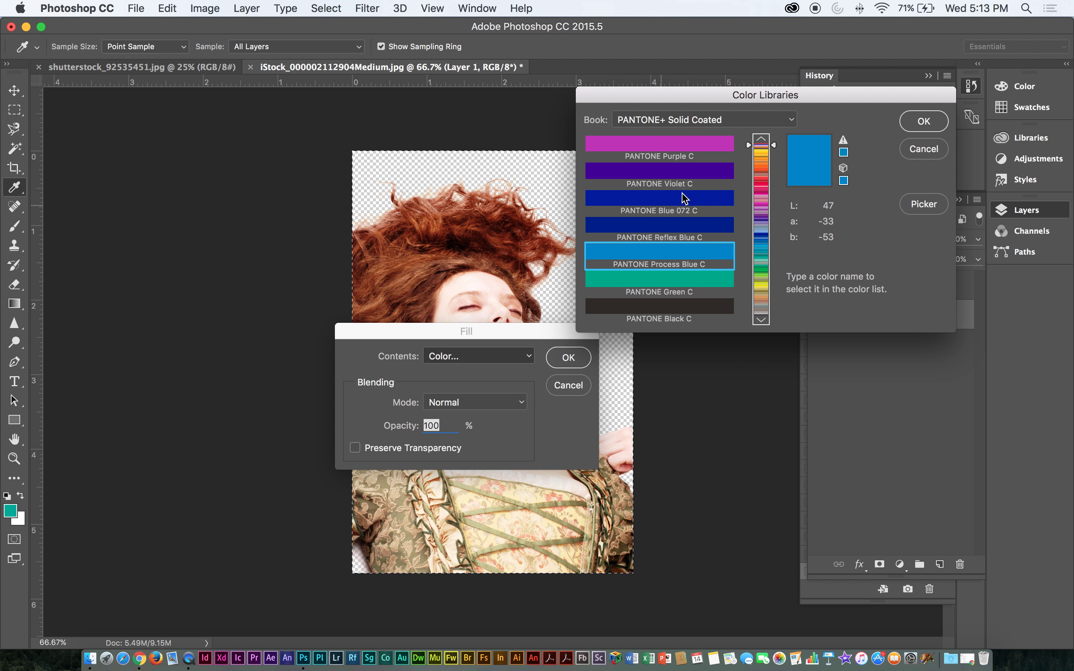
{"action": "left_click", "coordinate": [700, 148]}
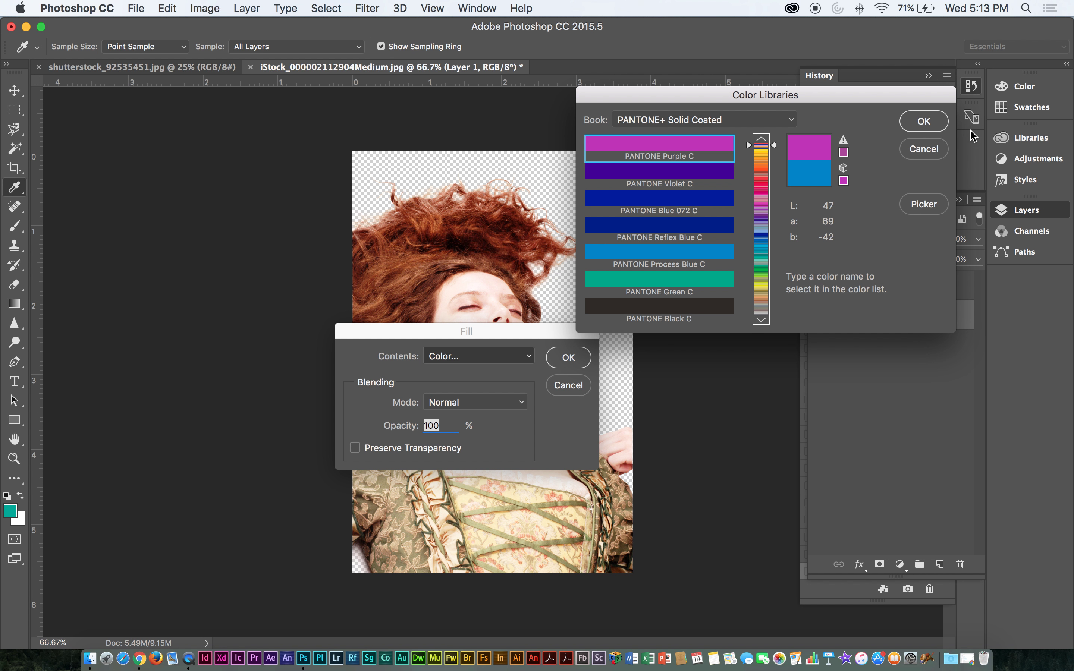
{"action": "left_click", "coordinate": [922, 121]}
{"action": "left_click", "coordinate": [568, 359]}
{"action": "key", "text": "v"}
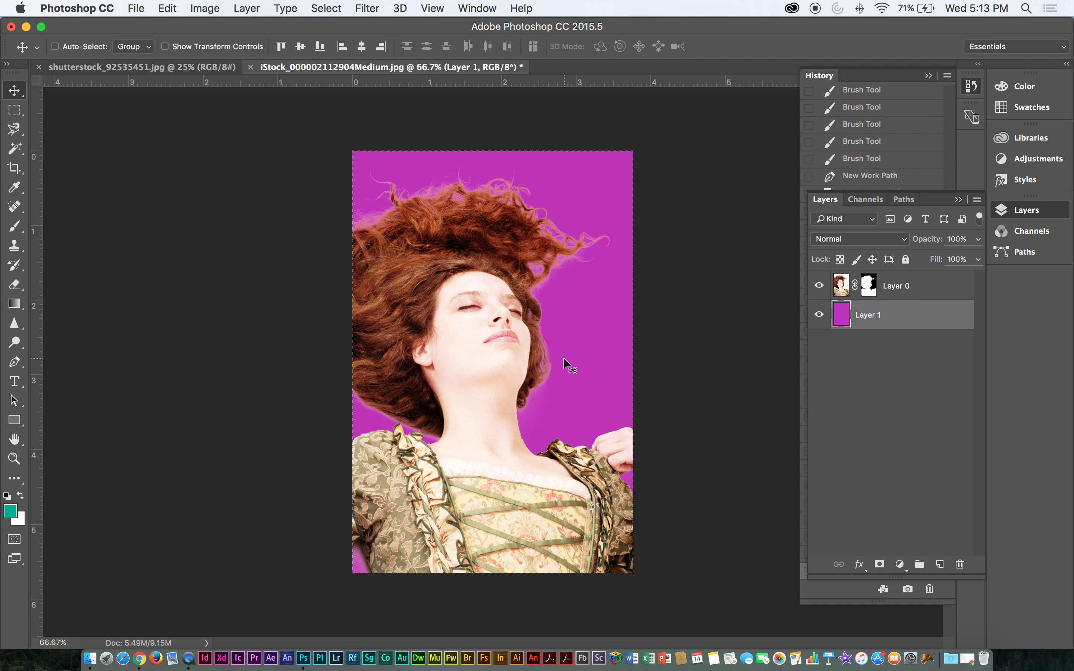
{"action": "key", "text": "super+d"}
- Examine the edges of the cut-out hair and curls against the purple background at close range
{"action": "key", "text": "super+equal"}
{"action": "key", "text": "super+equal"}
{"action": "key", "text": "super+equal"}
{"action": "key", "text": "super+equal"}
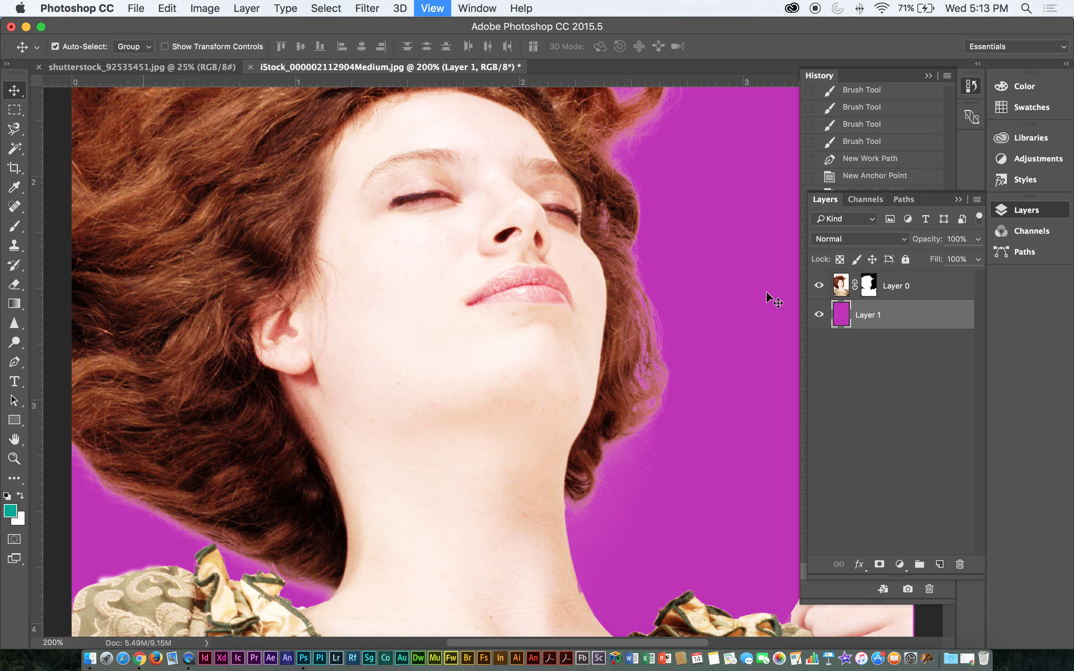
{"action": "left_click_drag", "start_coordinate": [661, 271], "coordinate": [586, 438]}
{"action": "left_click_drag", "start_coordinate": [514, 338], "coordinate": [511, 403]}
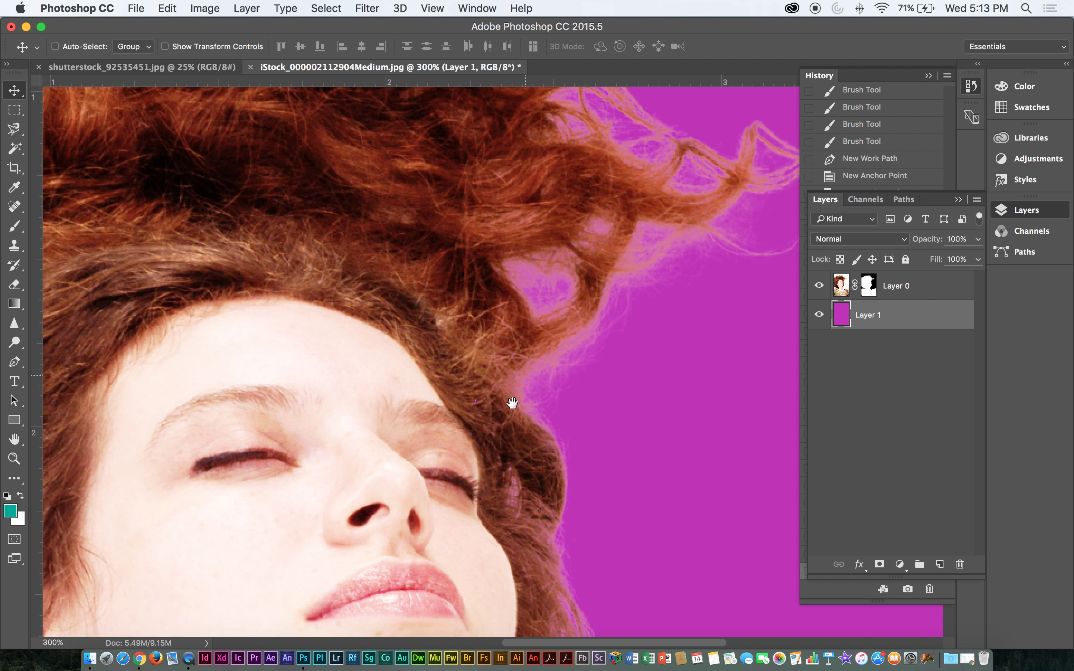
{"action": "left_click_drag", "start_coordinate": [515, 311], "coordinate": [546, 413]}
{"action": "left_click_drag", "start_coordinate": [547, 319], "coordinate": [511, 448]}
{"action": "left_click_drag", "start_coordinate": [481, 332], "coordinate": [520, 271]}
{"action": "key", "text": "super+minus"}
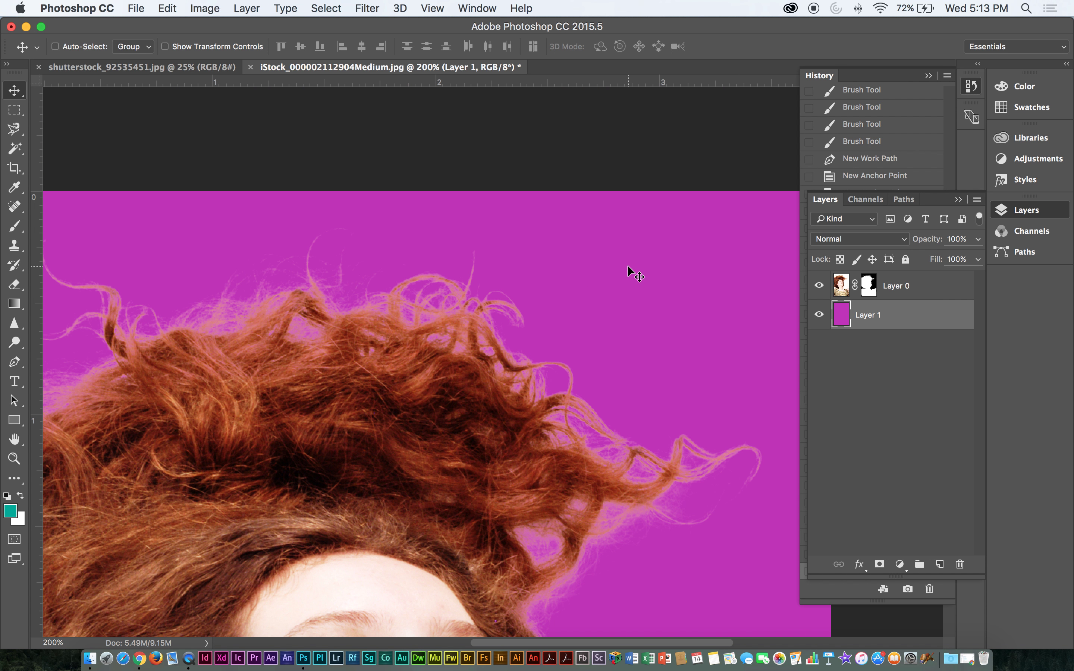
{"action": "key", "text": "super+minus"}
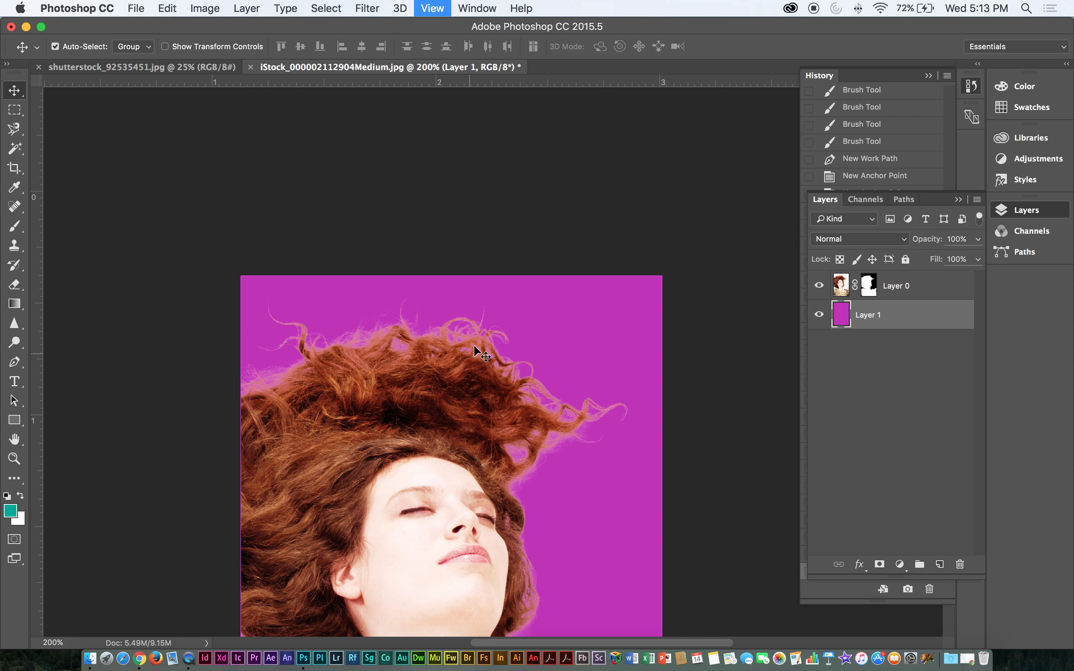
{"action": "left_click_drag", "start_coordinate": [376, 343], "coordinate": [438, 280]}
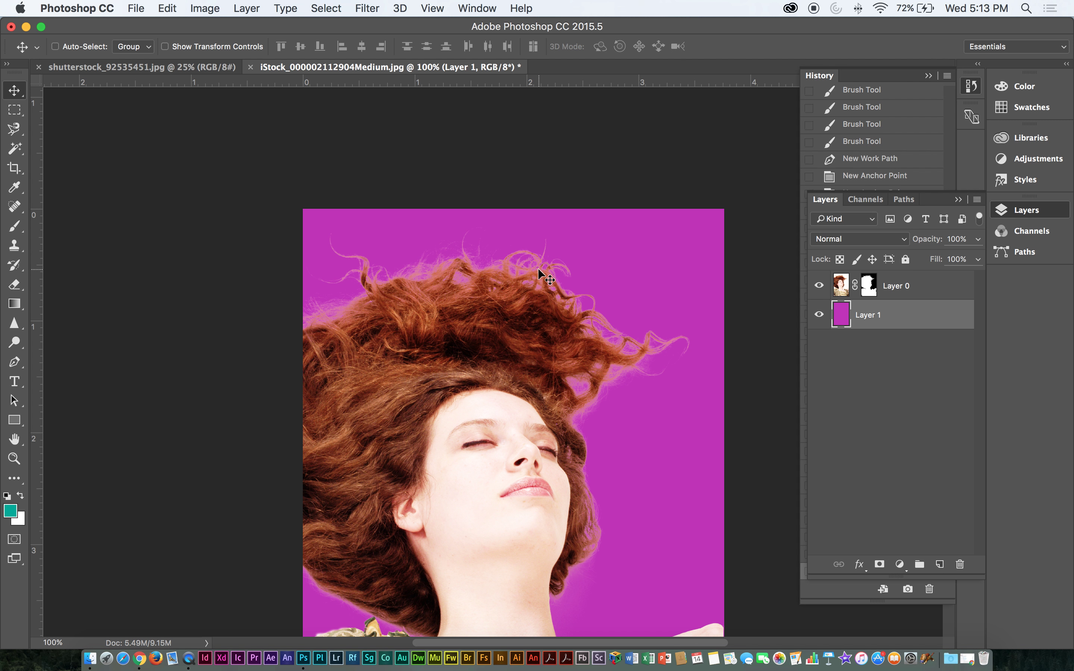
{"action": "key", "text": "super+plus"}
{"action": "key", "text": "super+plus"}
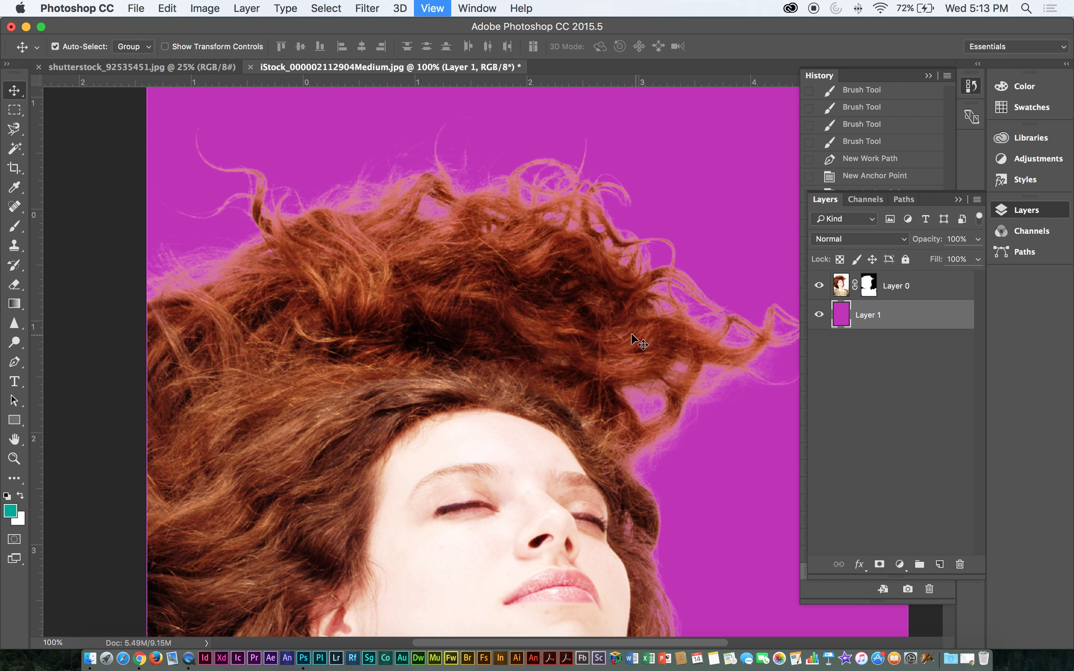
{"action": "left_click_drag", "start_coordinate": [430, 342], "coordinate": [568, 352]}
{"action": "key", "text": "super+minus"}
{"action": "left_click_drag", "start_coordinate": [376, 345], "coordinate": [412, 324]}
{"action": "key", "text": "super+minus"}
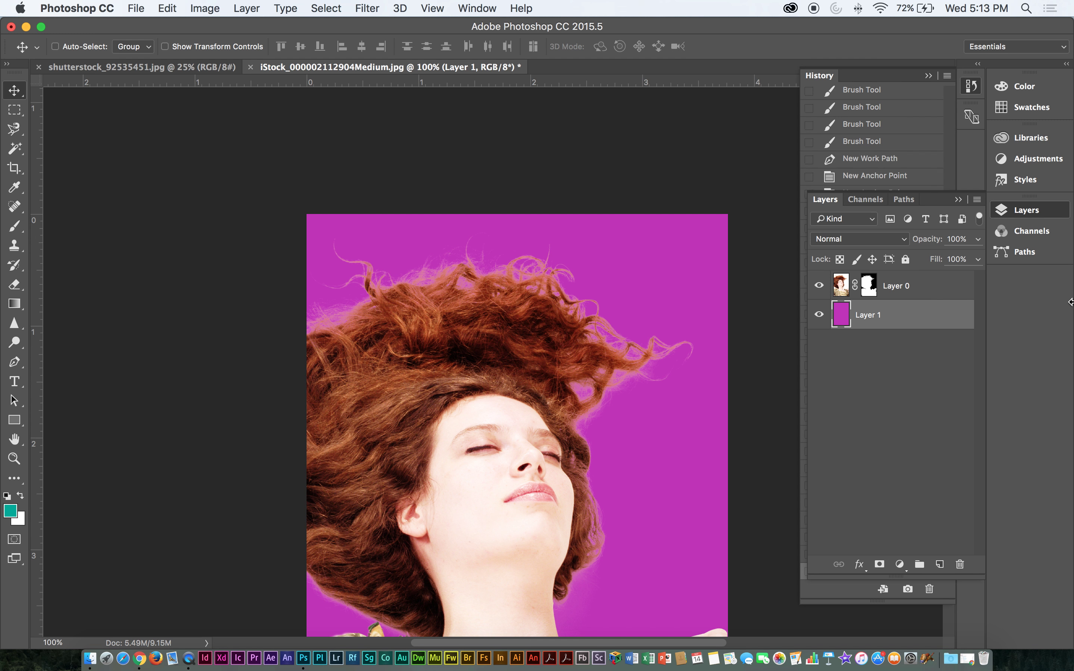
- Add a new empty layer directly above the masked cutout layer
{"action": "left_click", "coordinate": [841, 286]}
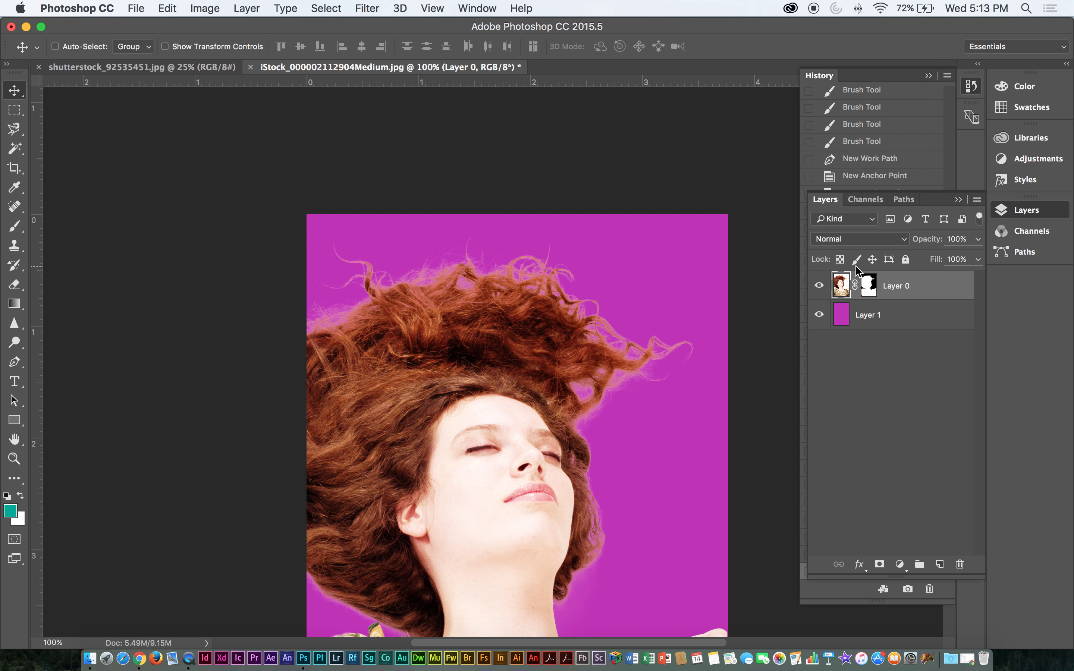
{"action": "left_click", "coordinate": [939, 565]}
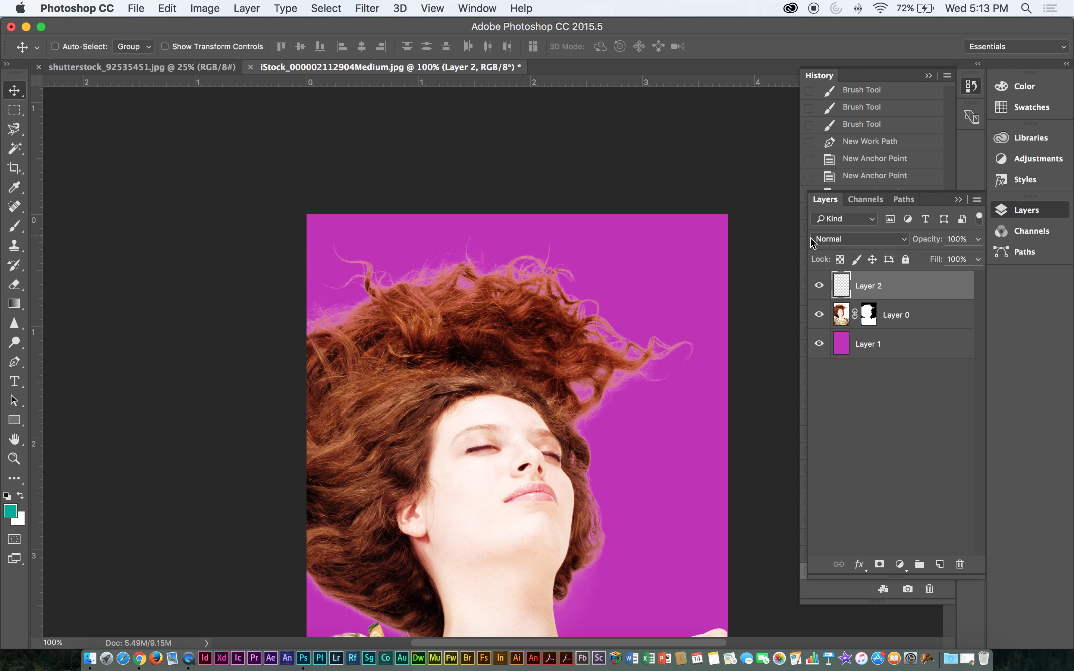
{"action": "left_click", "coordinate": [842, 316]}
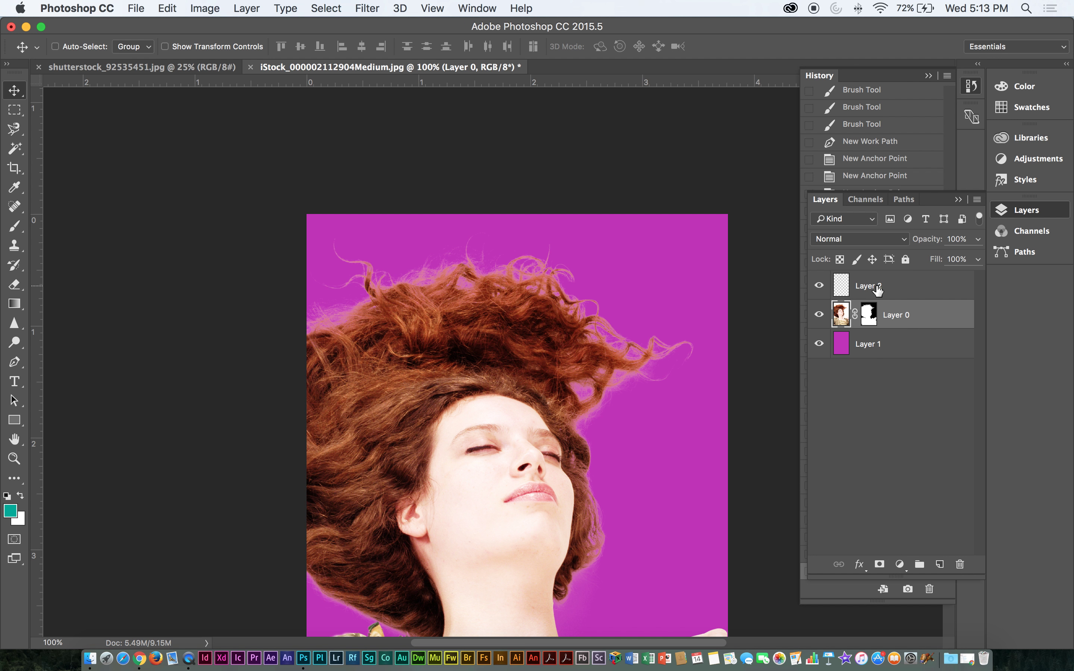
- Try clipping the new top layer to the cutout layer, and undo the clipping mask
{"action": "right_click", "coordinate": [878, 291]}
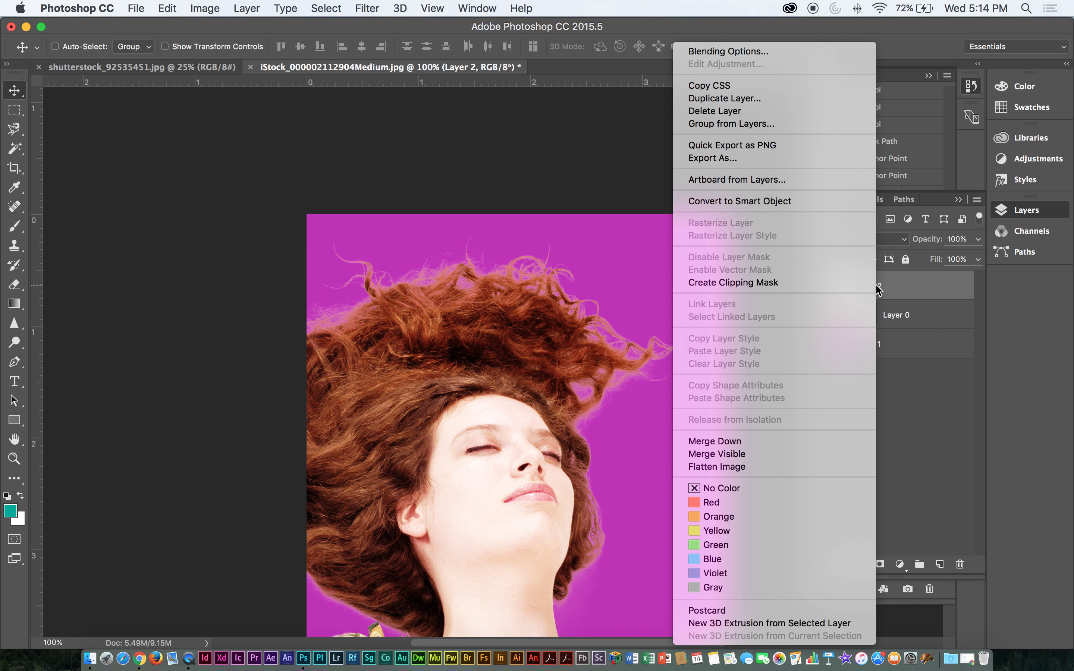
{"action": "left_click", "coordinate": [810, 289]}
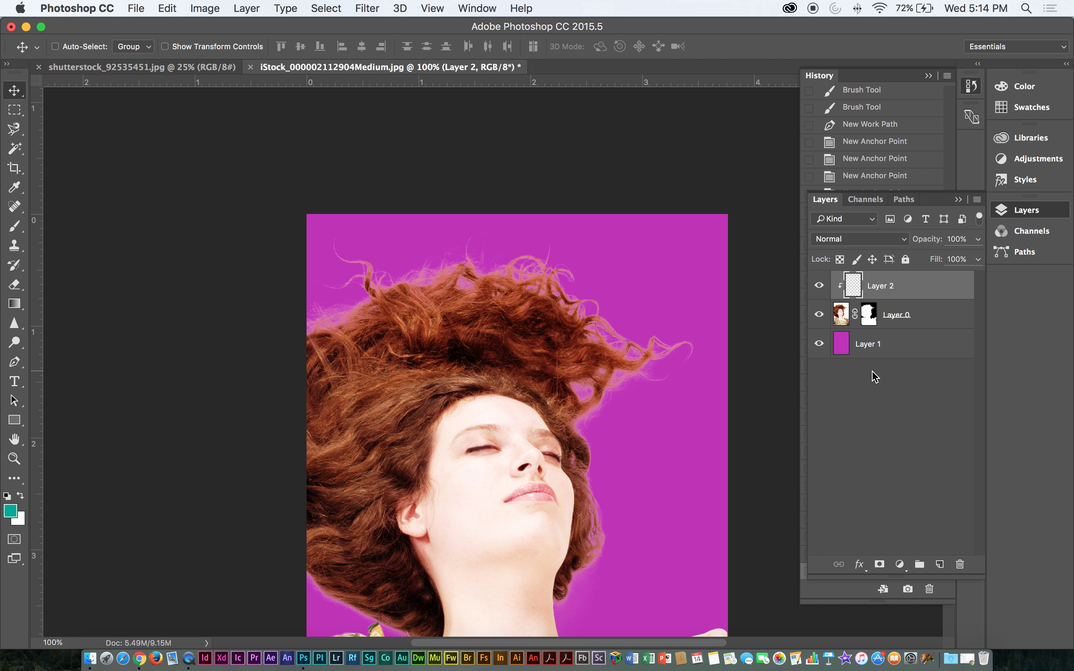
{"action": "key", "text": "super+z"}
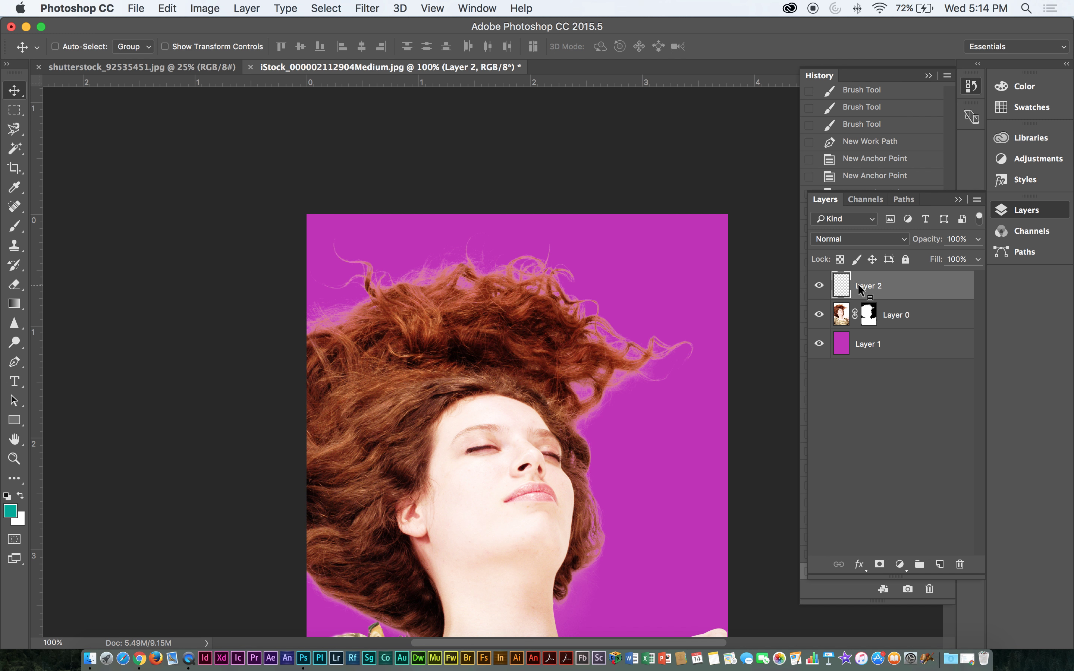
- Create a clipping mask that clips the new top layer to the cutout layer below it
{"action": "right_click", "coordinate": [901, 287]}
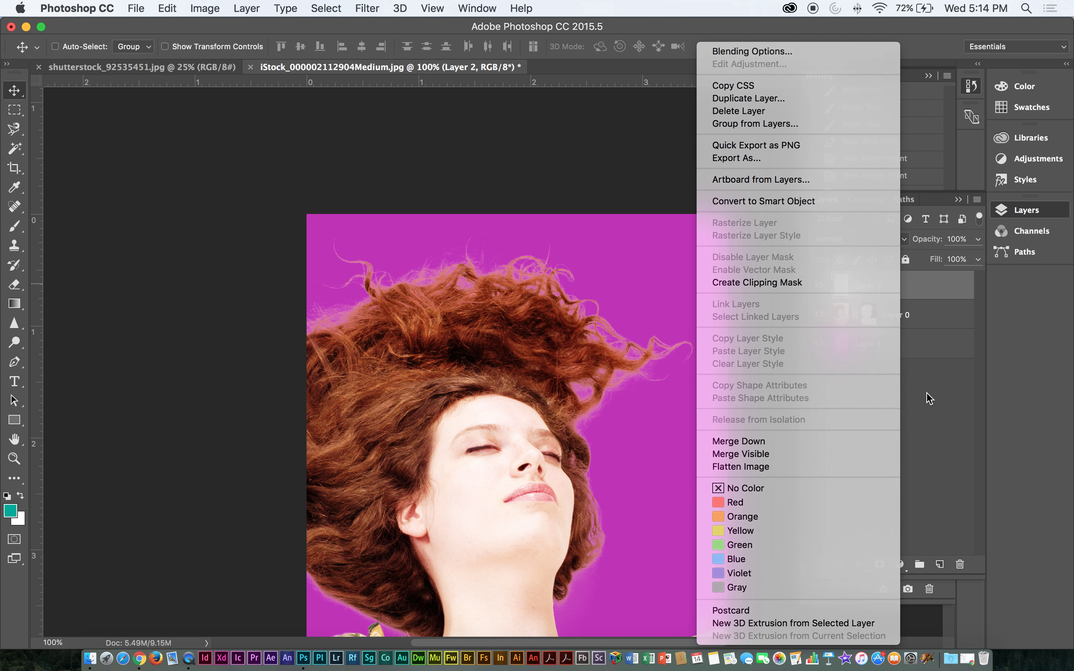
{"action": "left_click", "coordinate": [920, 306]}
{"action": "right_click", "coordinate": [838, 285]}
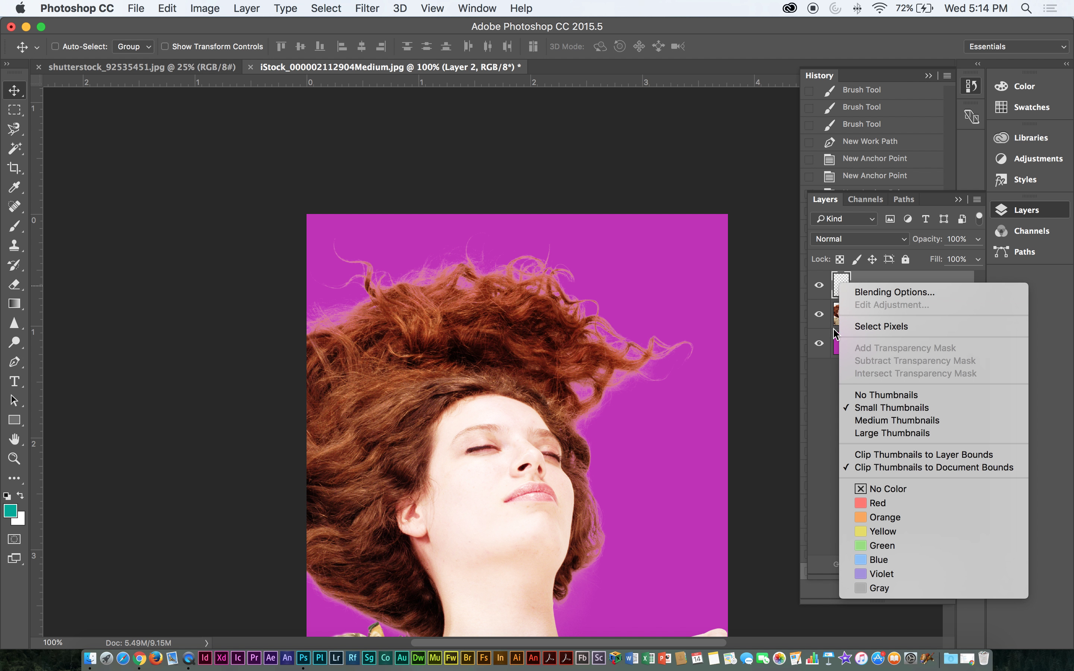
{"action": "left_click", "coordinate": [828, 371]}
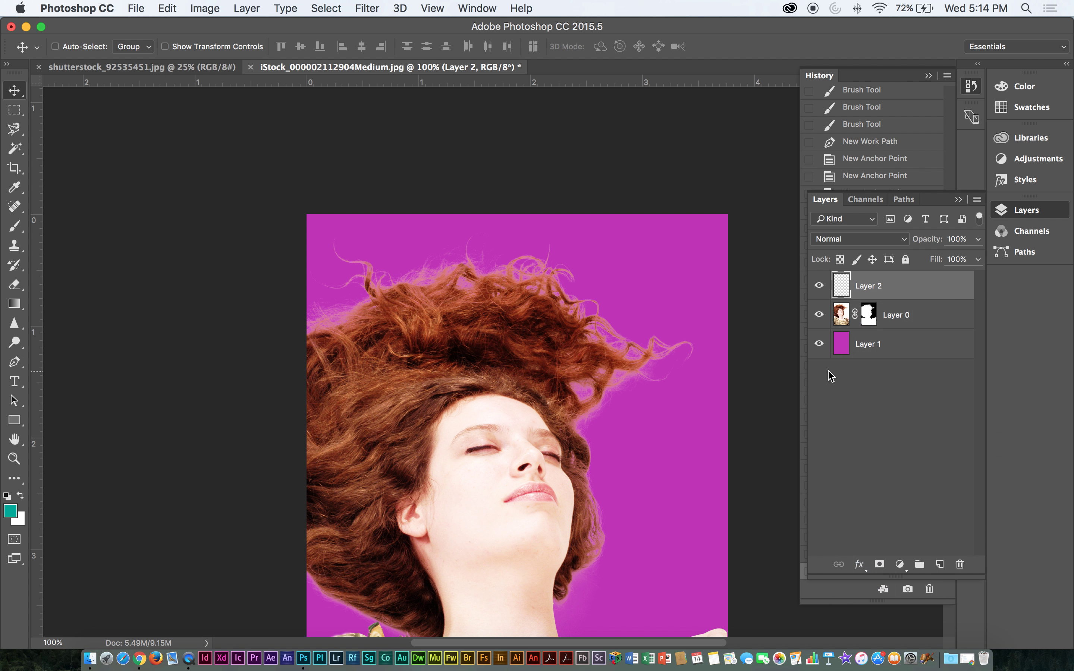
{"action": "right_click", "coordinate": [842, 286]}
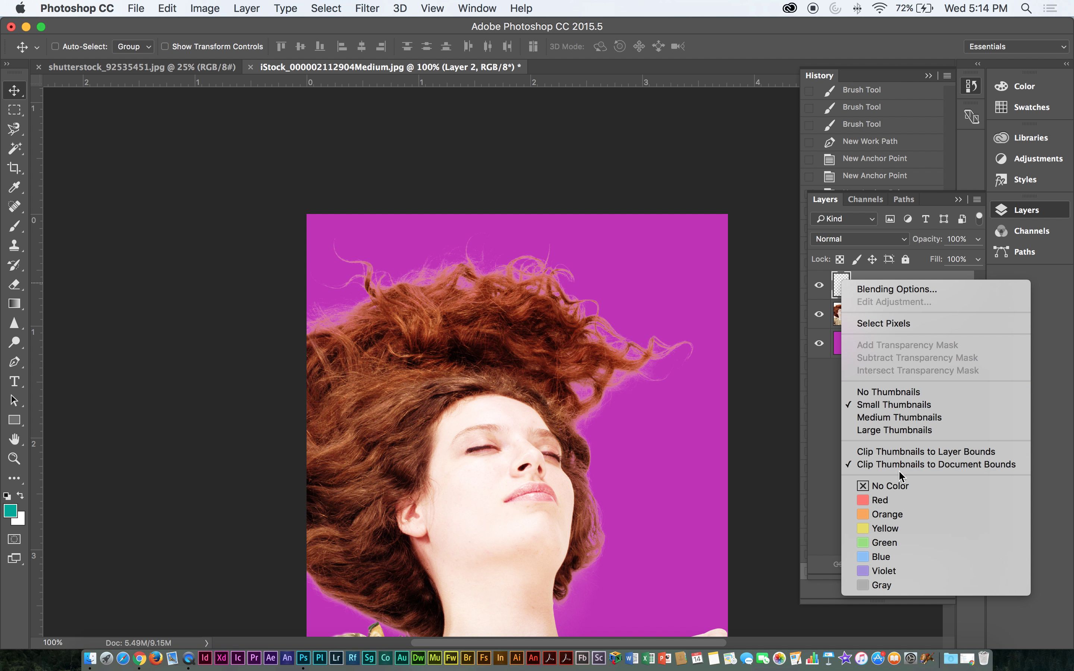
{"action": "left_click", "coordinate": [834, 377]}
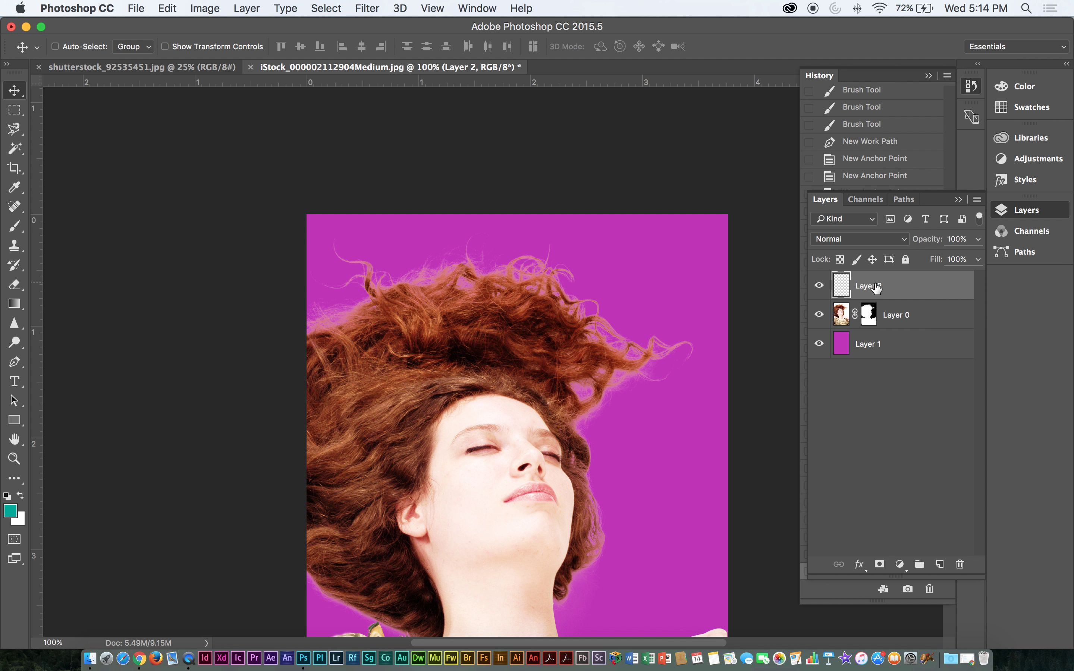
{"action": "right_click", "coordinate": [903, 285]}
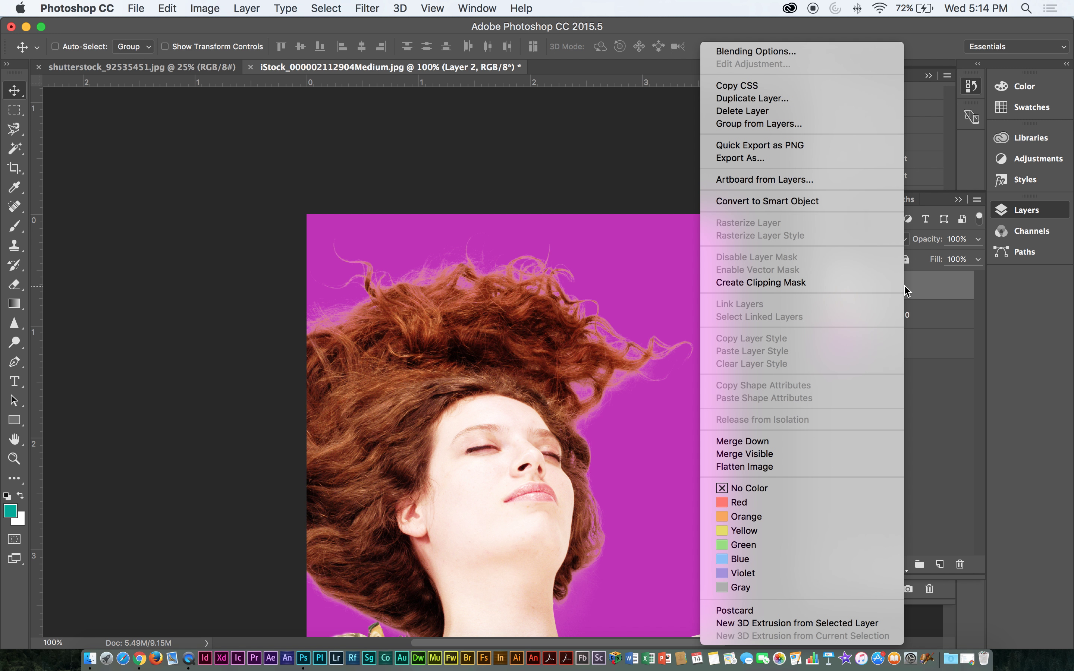
{"action": "left_click", "coordinate": [784, 282]}
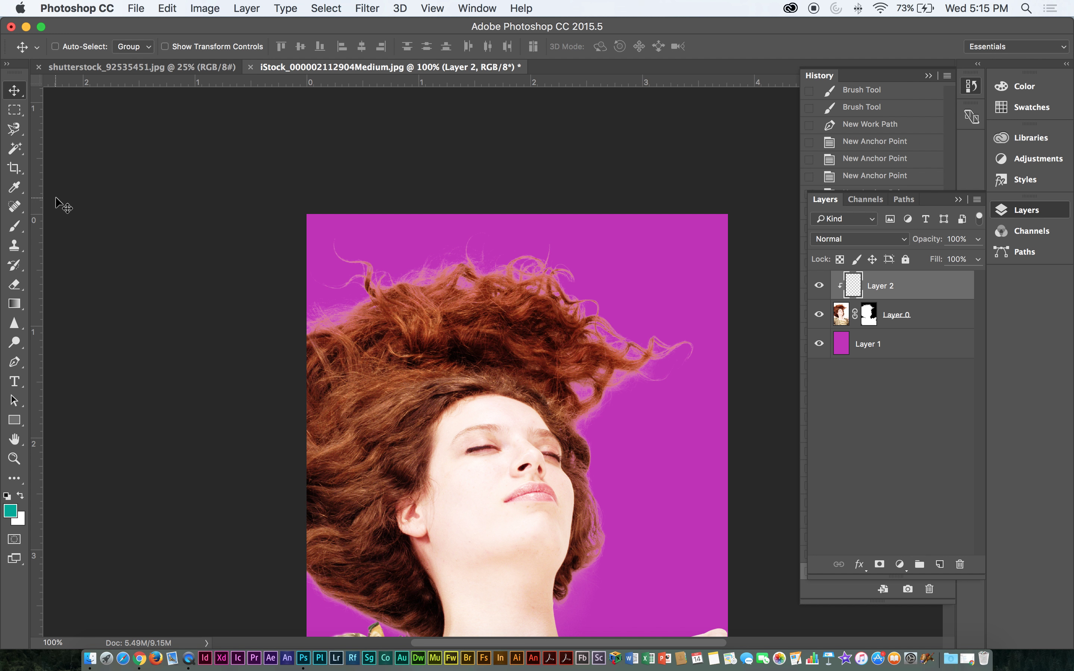
- Set the Clone Stamp tool to sample Current & Below for work on the clipped layer
{"action": "key", "text": "s"}
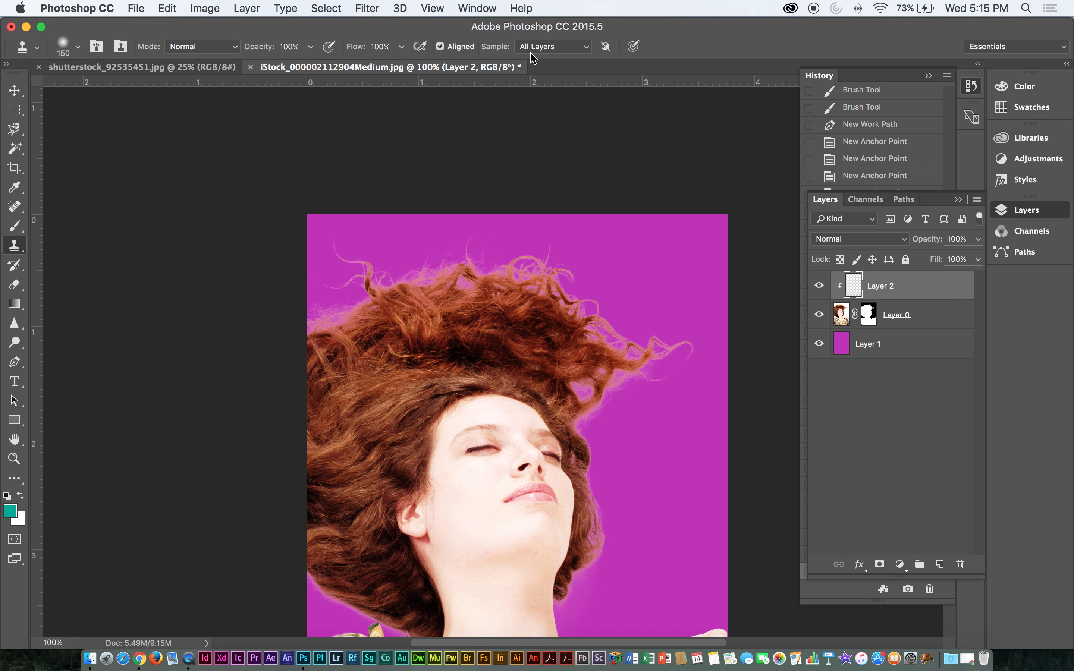
{"action": "left_click", "coordinate": [576, 52]}
{"action": "left_click", "coordinate": [553, 51]}
{"action": "left_click", "coordinate": [562, 52]}
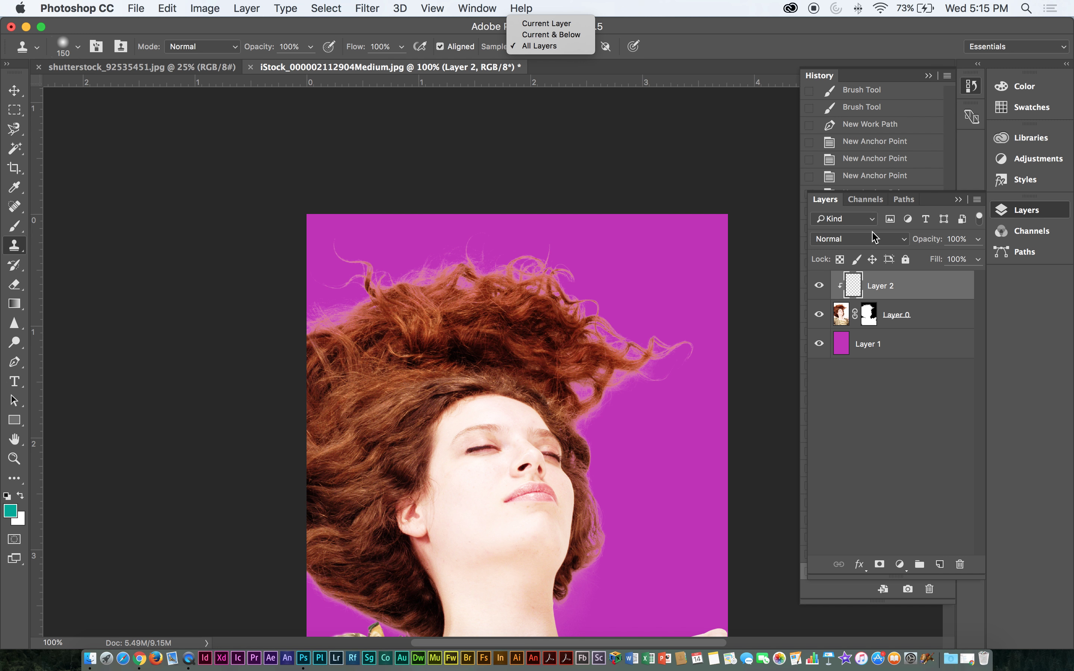
{"action": "left_click", "coordinate": [856, 287]}
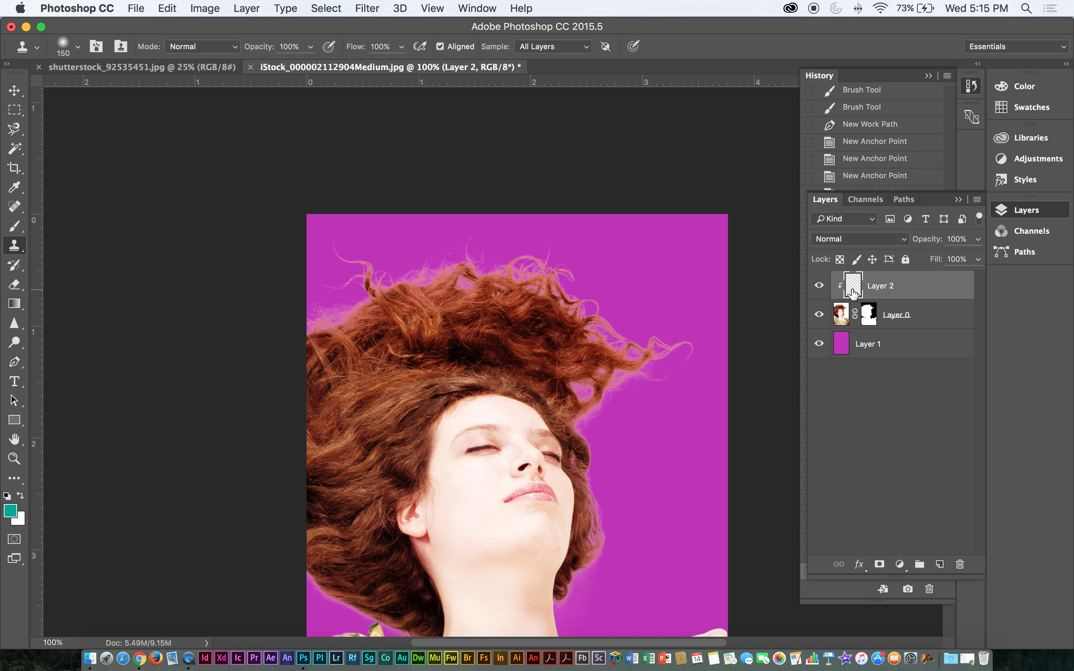
{"action": "left_click", "coordinate": [575, 52]}
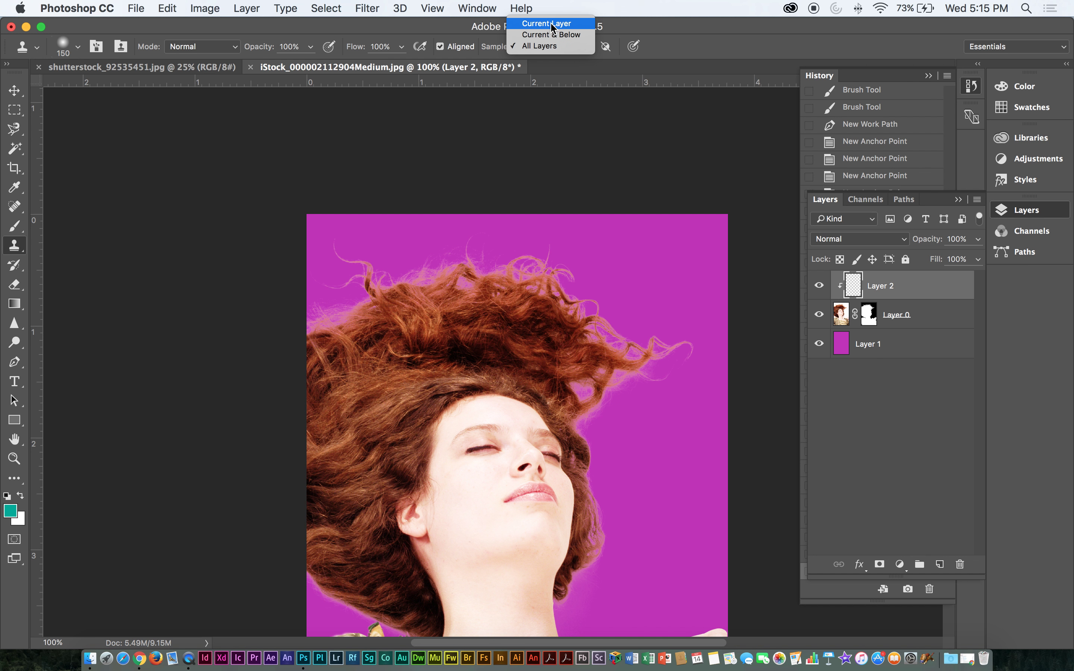
{"action": "left_click", "coordinate": [553, 35]}
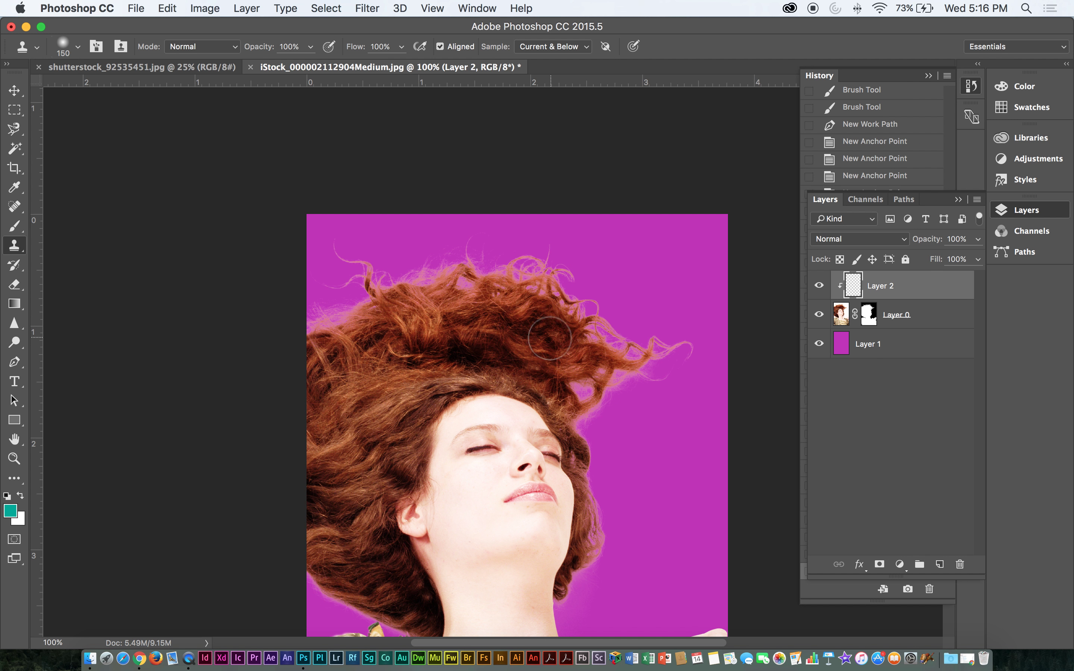
- Reduce the Clone Stamp brush size to 70 for work on the upper hair edges
{"action": "key", "text": "super+equal"}
{"action": "key", "text": "super+equal"}
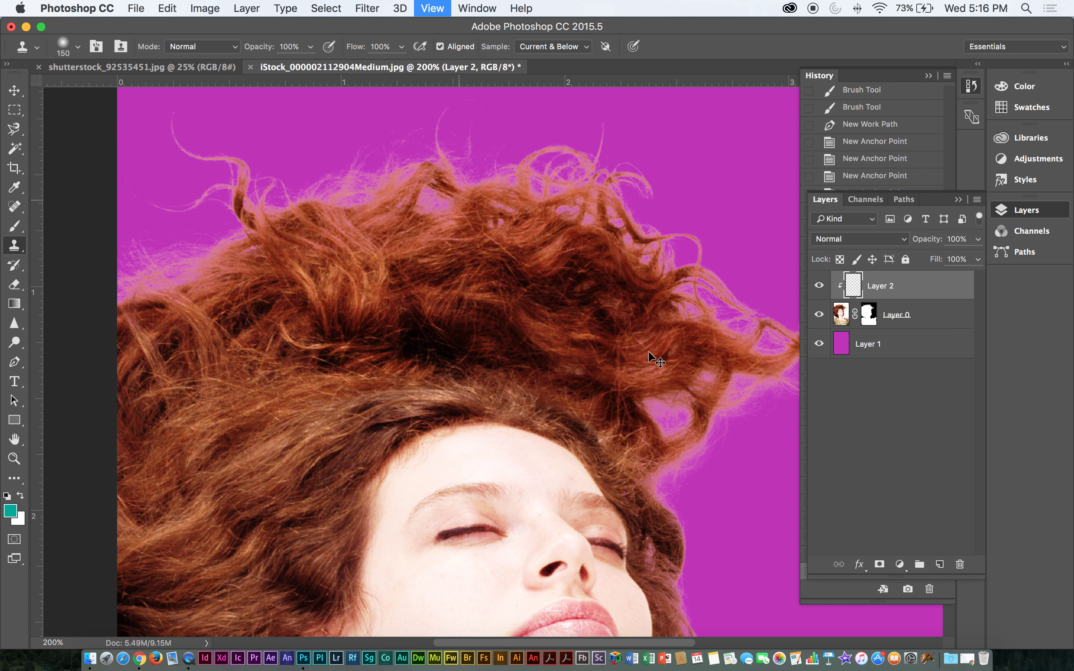
{"action": "scroll", "coordinate": [497, 371], "scroll_direction": "up", "scroll_amount": 5}
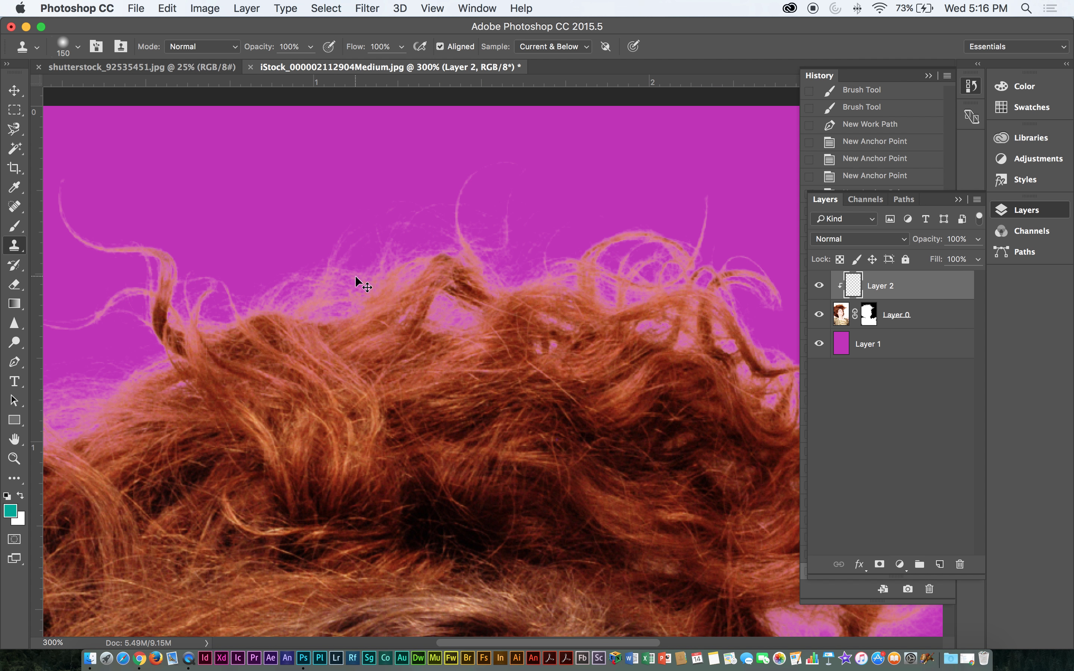
{"action": "key", "text": "super+minus"}
{"action": "left_click_drag", "start_coordinate": [673, 427], "coordinate": [432, 301]}
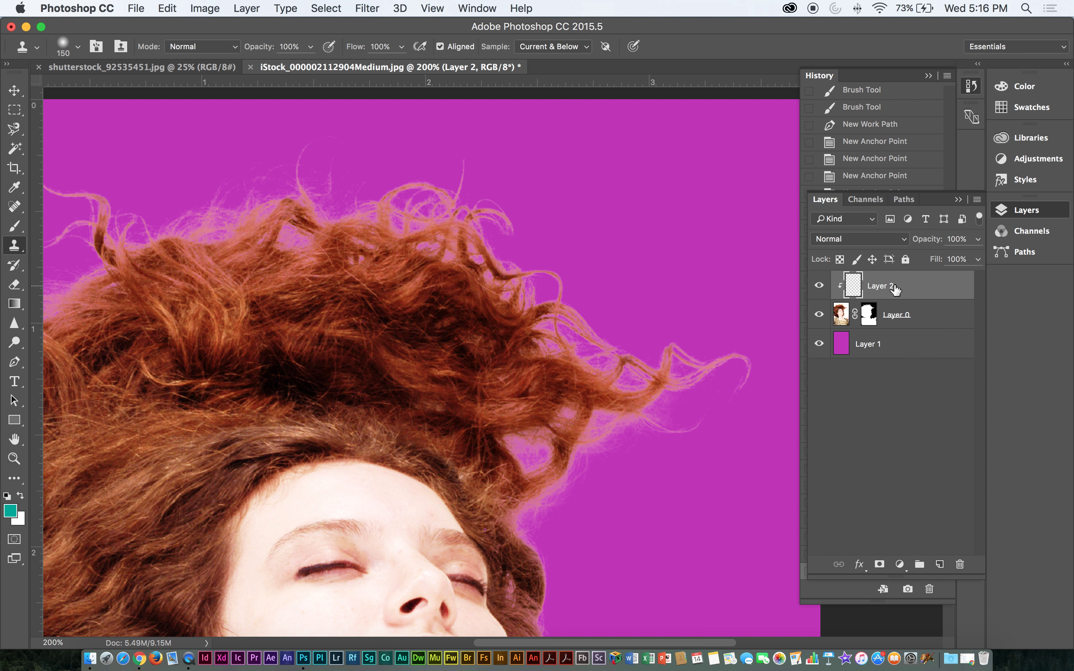
{"action": "key", "text": "bracketleft"}
{"action": "key", "text": "bracketleft"}
{"action": "key", "text": "bracketleft"}
{"action": "left_click", "coordinate": [850, 240]}
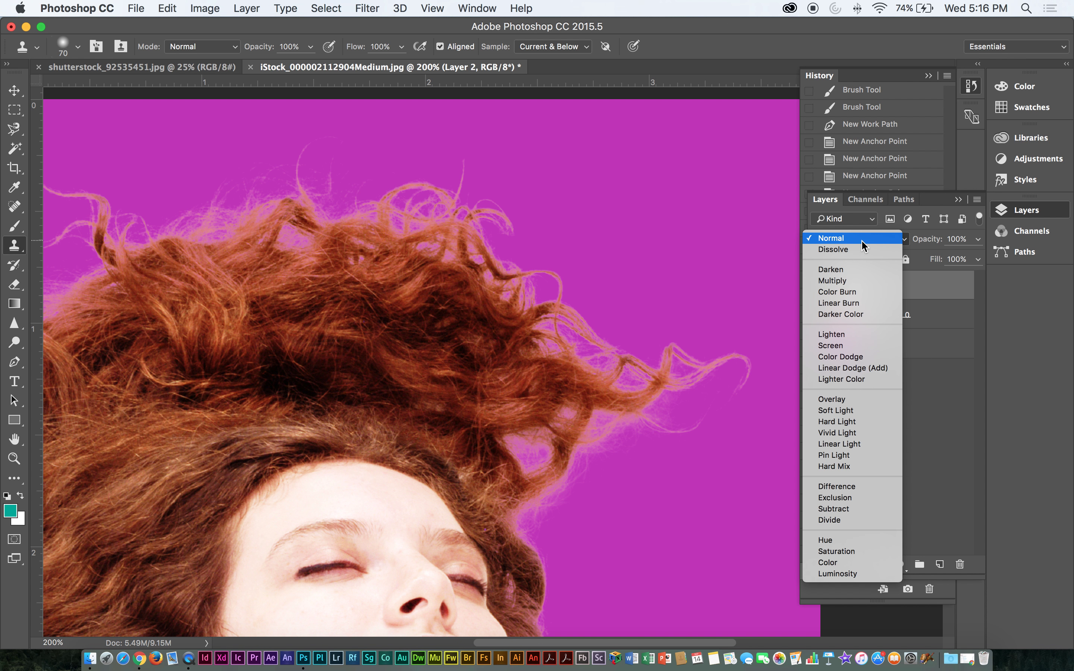
{"action": "left_click", "coordinate": [932, 374]}
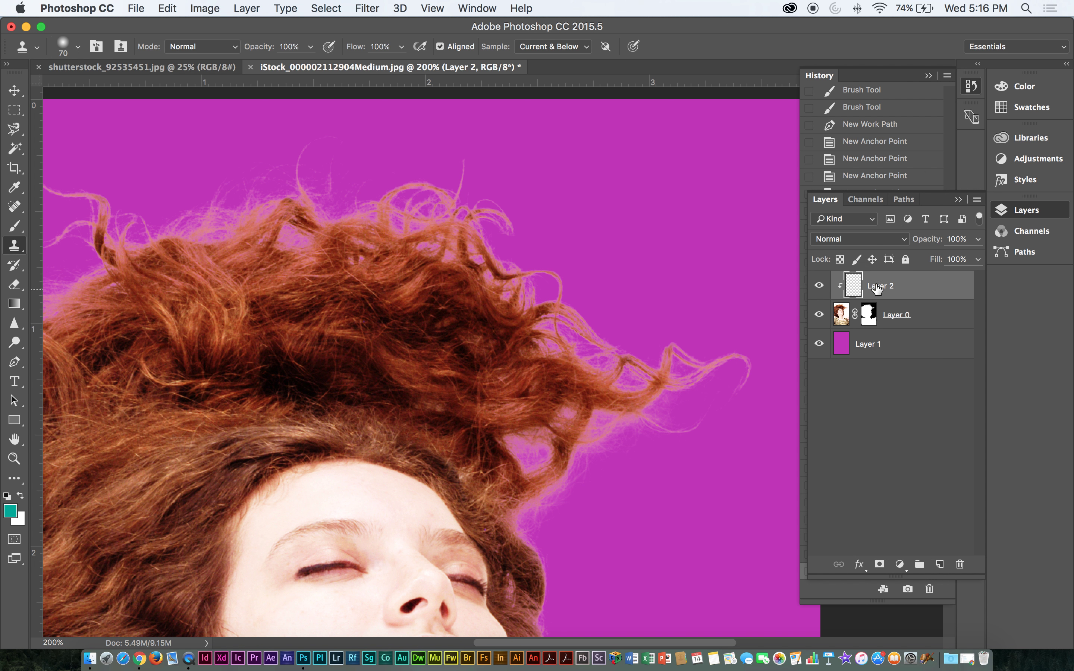
{"action": "left_click", "coordinate": [857, 243]}
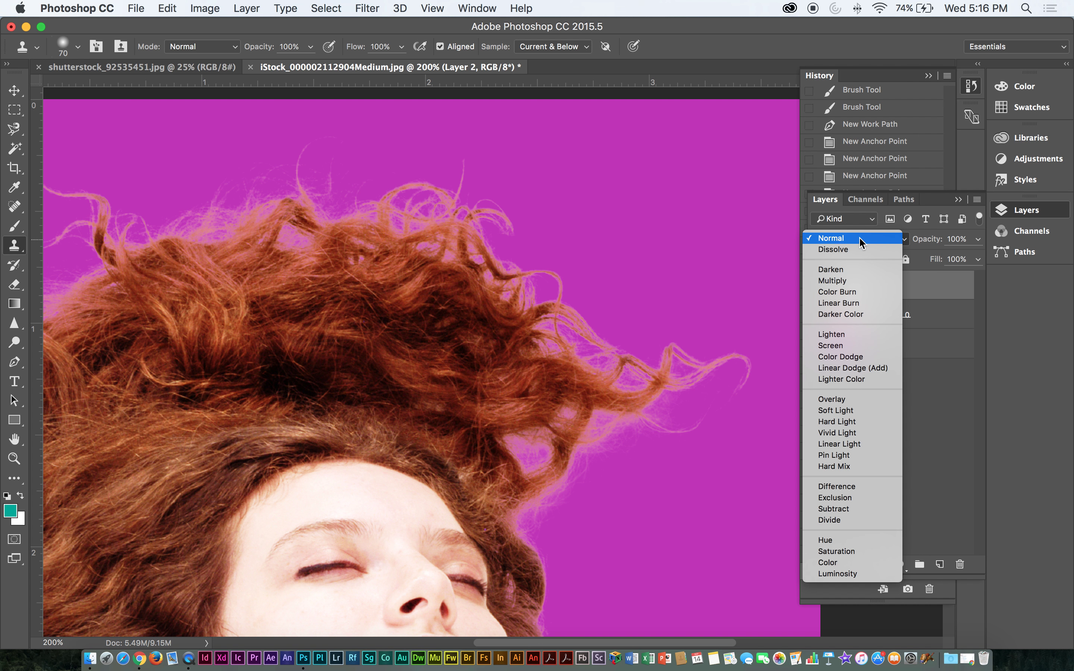
{"action": "left_click", "coordinate": [946, 298]}
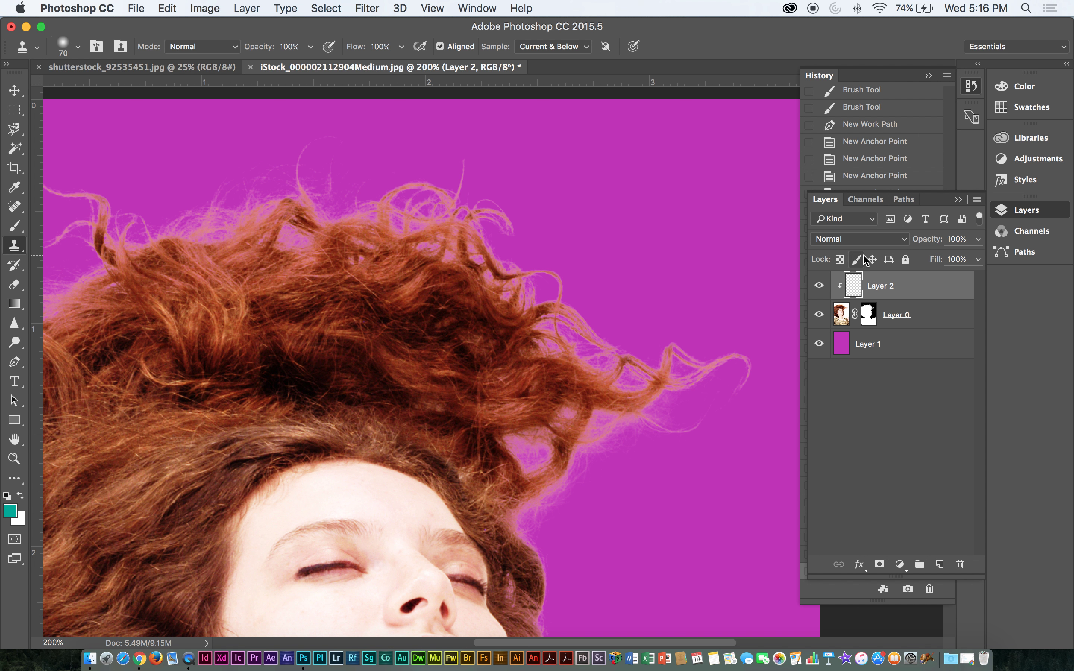
- Rename the clipped top layer "Clipping Mask Layer" and set its blending mode to Darken
{"action": "double_click", "coordinate": [885, 287]}
{"action": "type", "text": "Clipping Mask"}
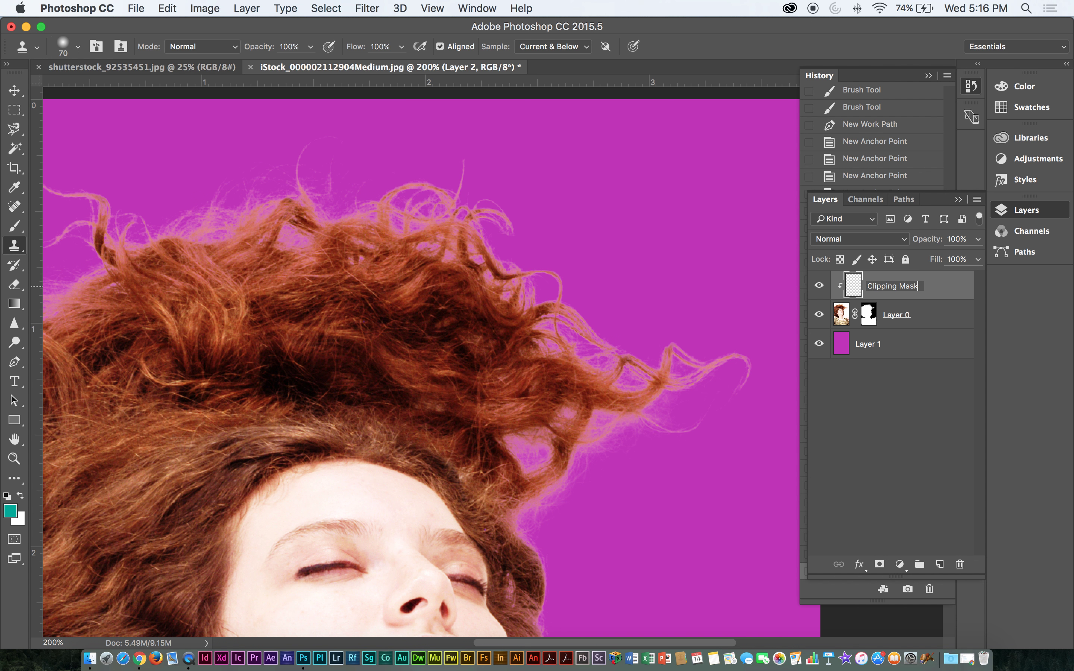
{"action": "key", "text": "Return"}
{"action": "left_click", "coordinate": [846, 240]}
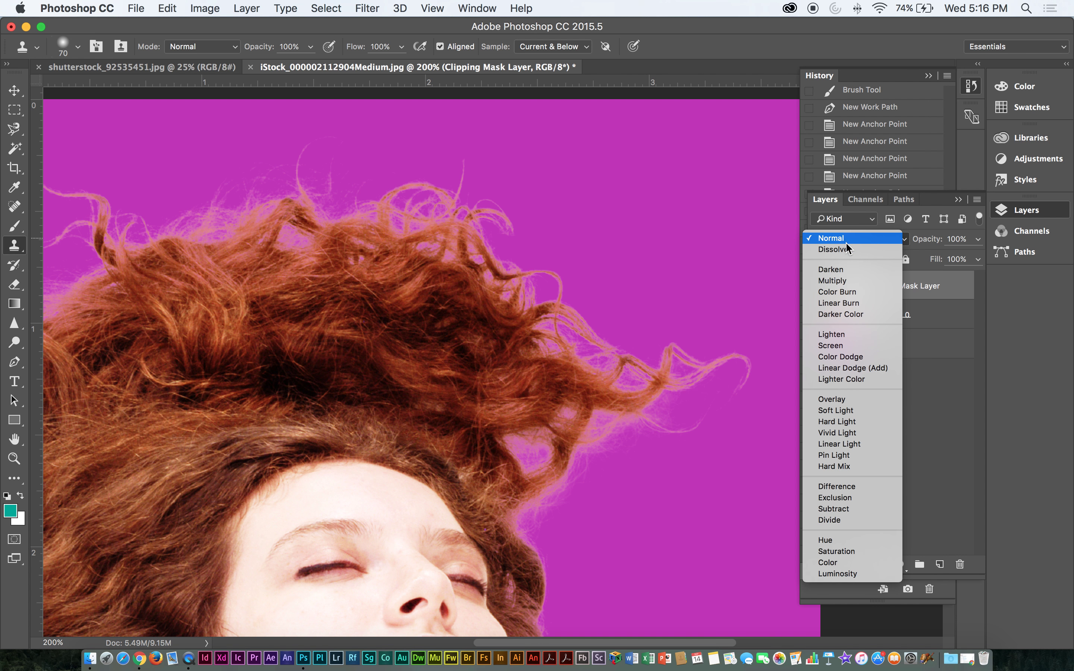
{"action": "left_click", "coordinate": [843, 271]}
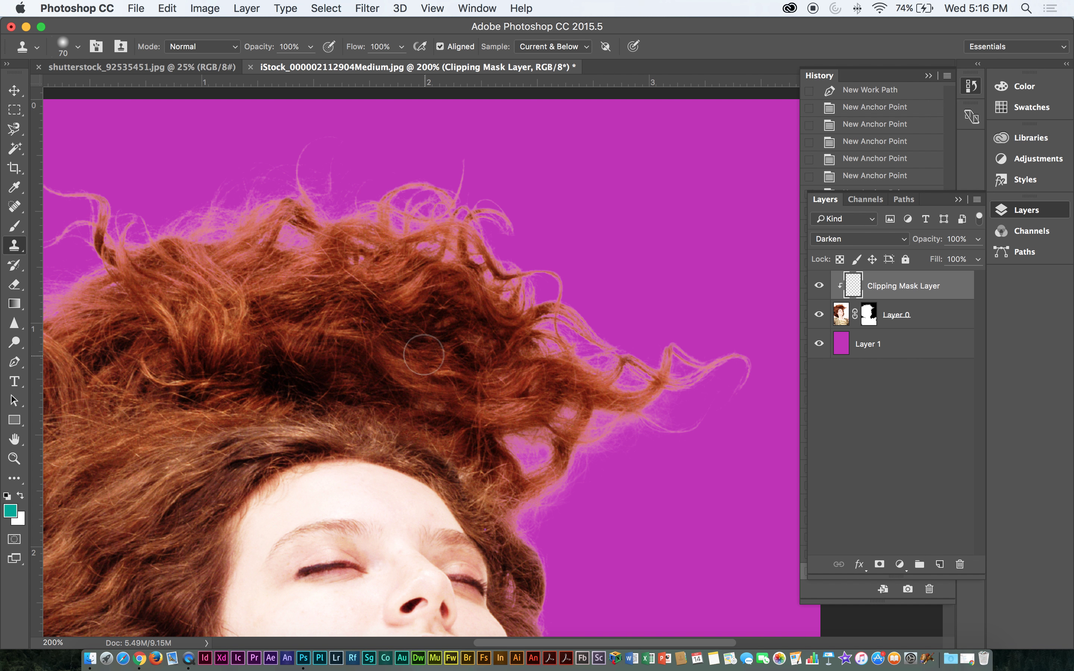
- On the clipped layer, clone dark hair over the pale curls at the upper right of the hair with a size 90 brush
{"action": "left_click", "coordinate": [940, 316]}
{"action": "left_click", "coordinate": [939, 284]}
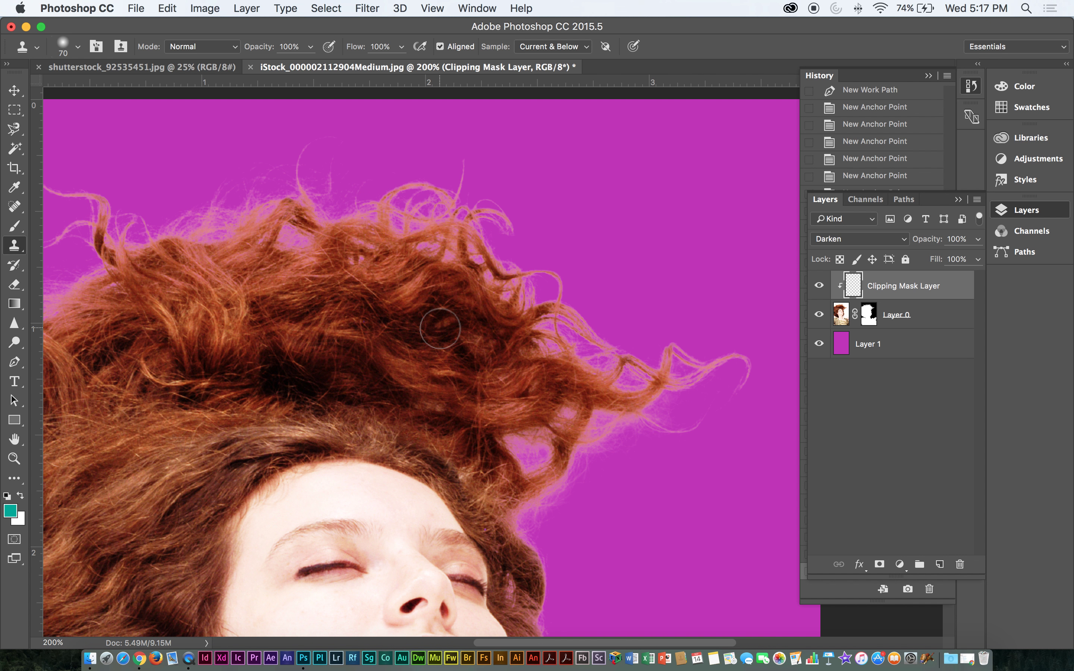
{"action": "key", "text": "bracketright"}
{"action": "key", "text": "bracketright"}
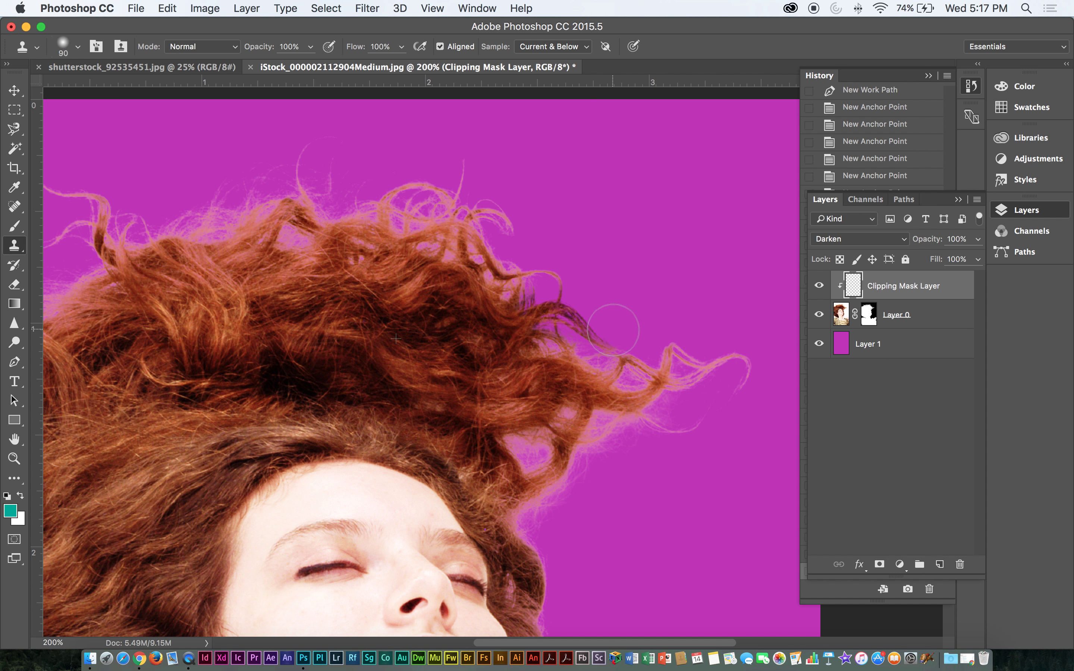
{"action": "left_click_drag", "start_coordinate": [577, 311], "coordinate": [574, 310]}
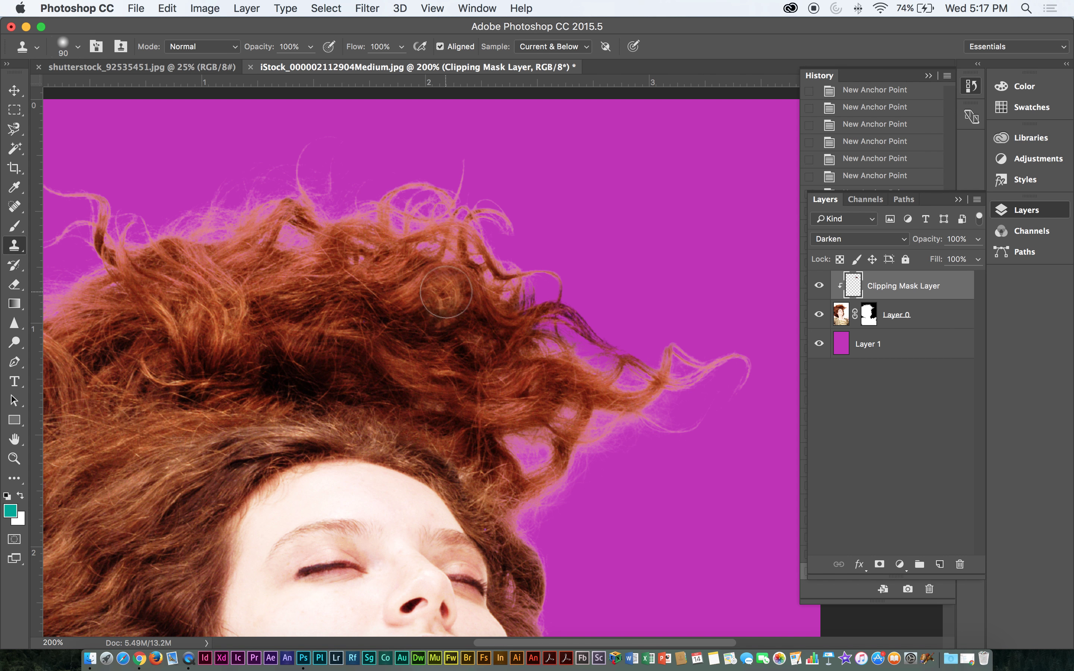
- Sample dark hair at the left of the head and clone it over the pale looping curls along the top
{"action": "key", "text": "super+minus"}
{"action": "key", "text": "super+minus"}
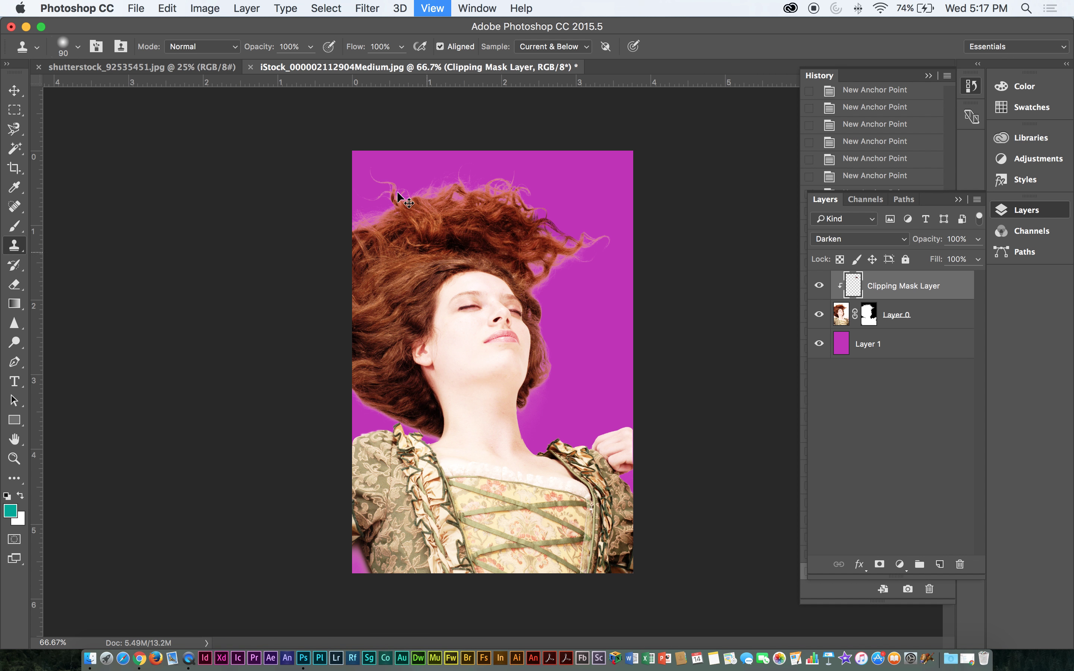
{"action": "key", "text": "super+equal"}
{"action": "key", "text": "super+equal"}
{"action": "left_click_drag", "start_coordinate": [530, 146], "coordinate": [465, 549]}
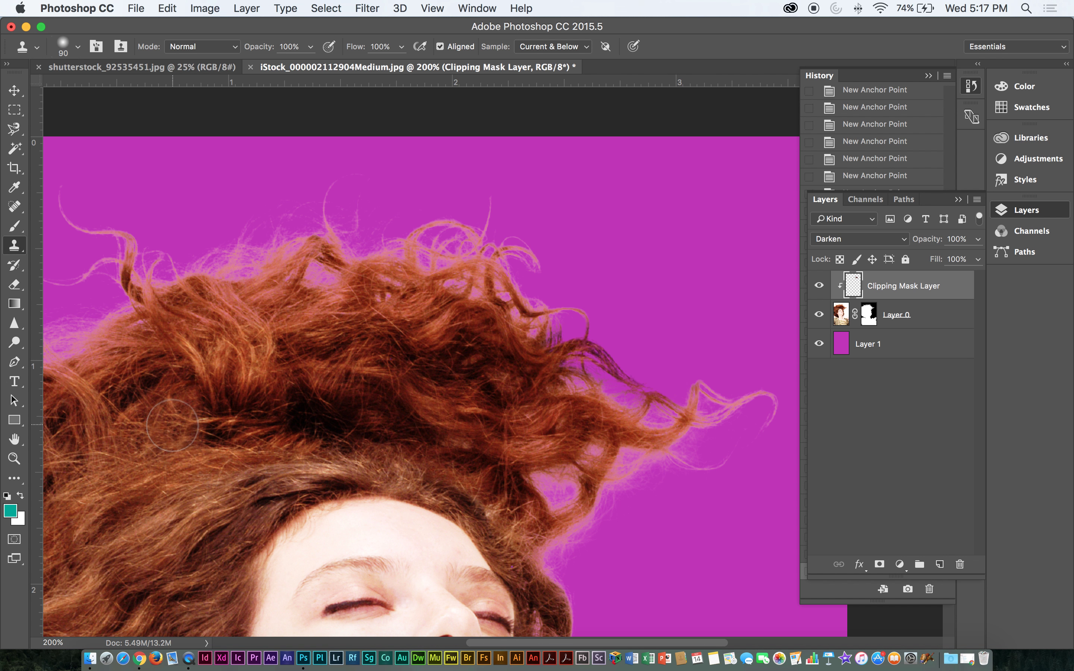
{"action": "left_click", "coordinate": [135, 436], "text": "alt"}
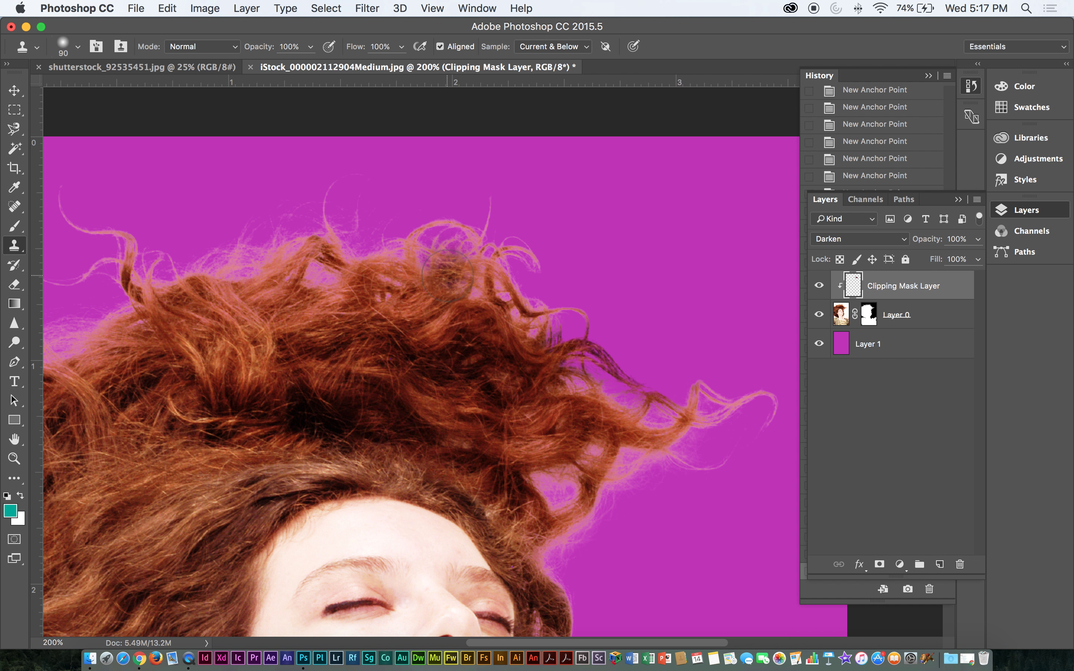
{"action": "mouse_move", "coordinate": [421, 281]}
{"action": "left_mouse_down"}
{"action": "mouse_move", "coordinate": [483, 240]}
{"action": "mouse_move", "coordinate": [418, 256]}
{"action": "left_mouse_up"}
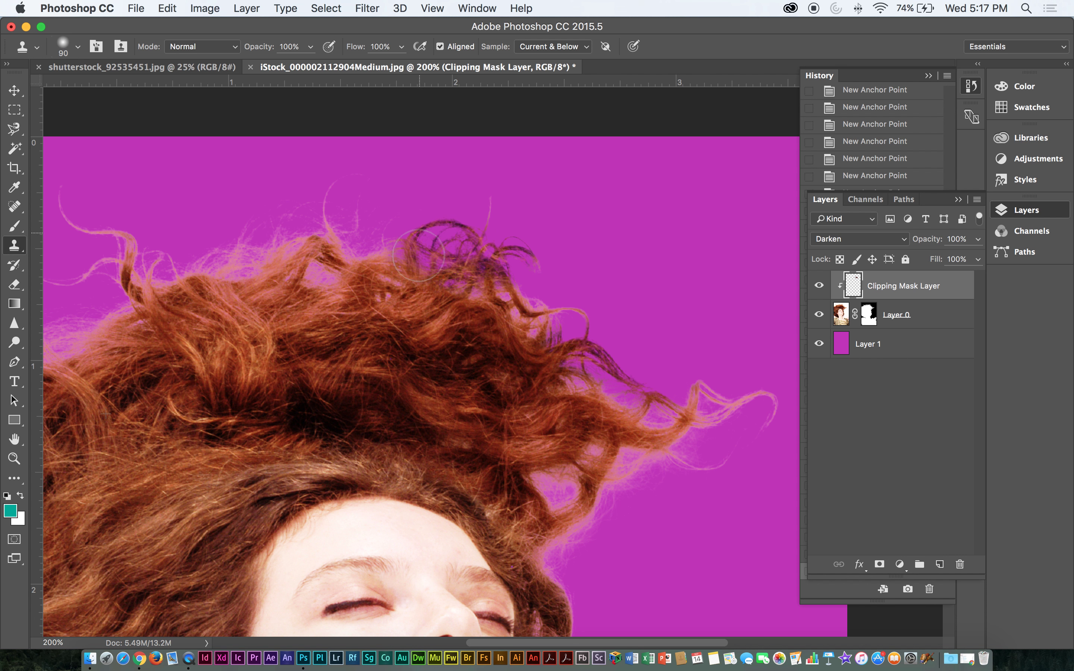
- Undo a trial clone stroke over the top-middle strands and set the Clone Stamp opacity to 50%
{"action": "mouse_move", "coordinate": [289, 248]}
{"action": "left_mouse_down"}
{"action": "mouse_move", "coordinate": [324, 235]}
{"action": "mouse_move", "coordinate": [311, 262]}
{"action": "mouse_move", "coordinate": [329, 249]}
{"action": "left_mouse_up"}
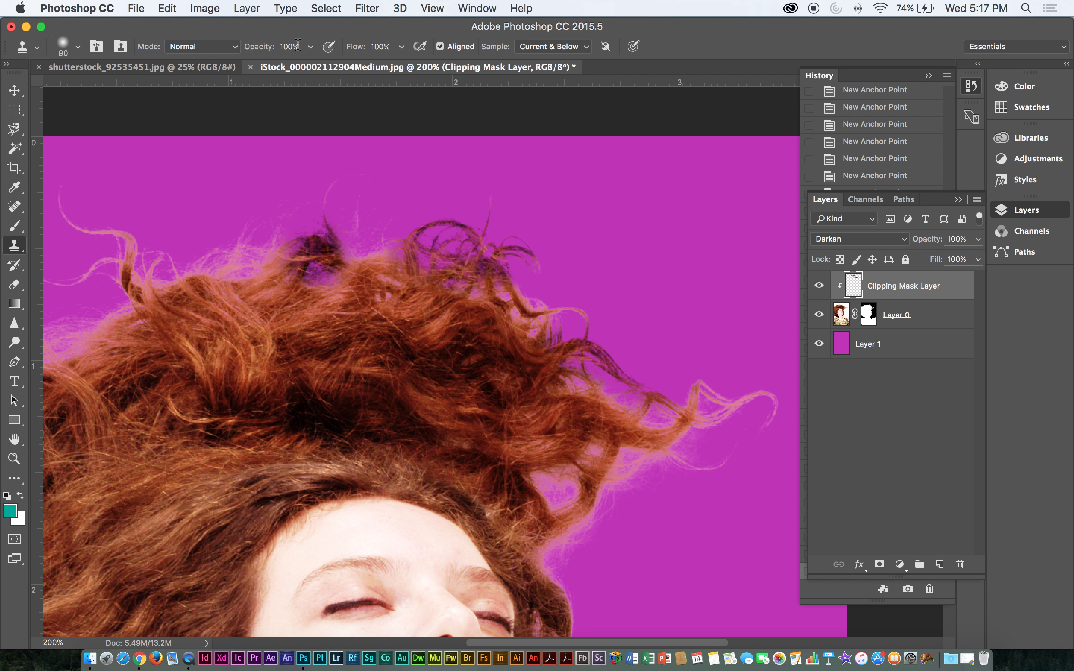
{"action": "key", "text": "super+z"}
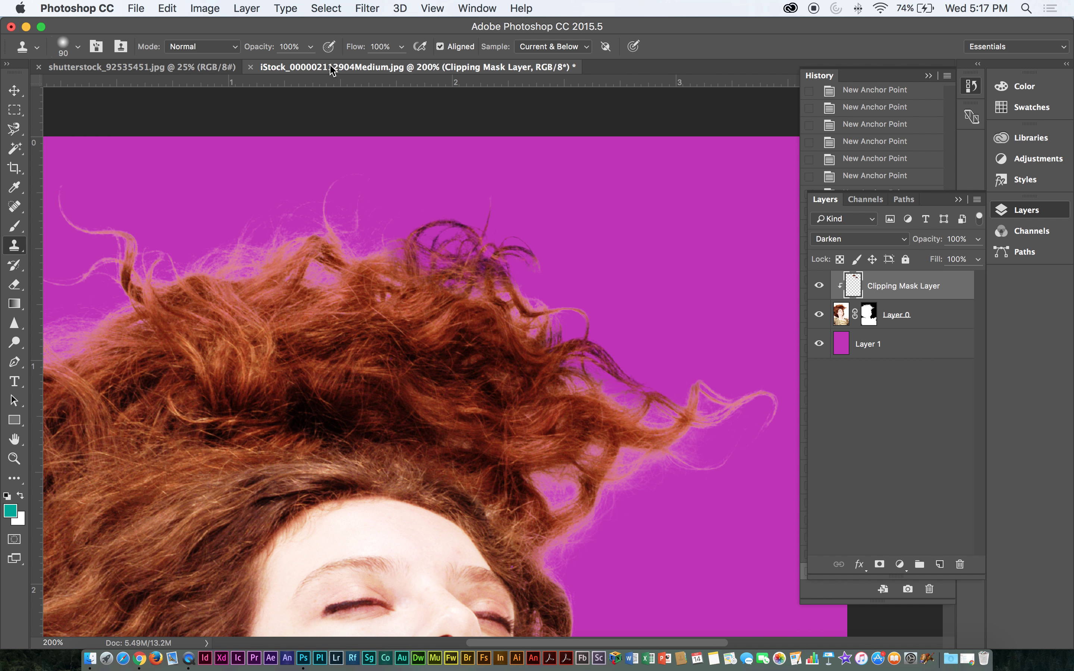
{"action": "type", "text": "5"}
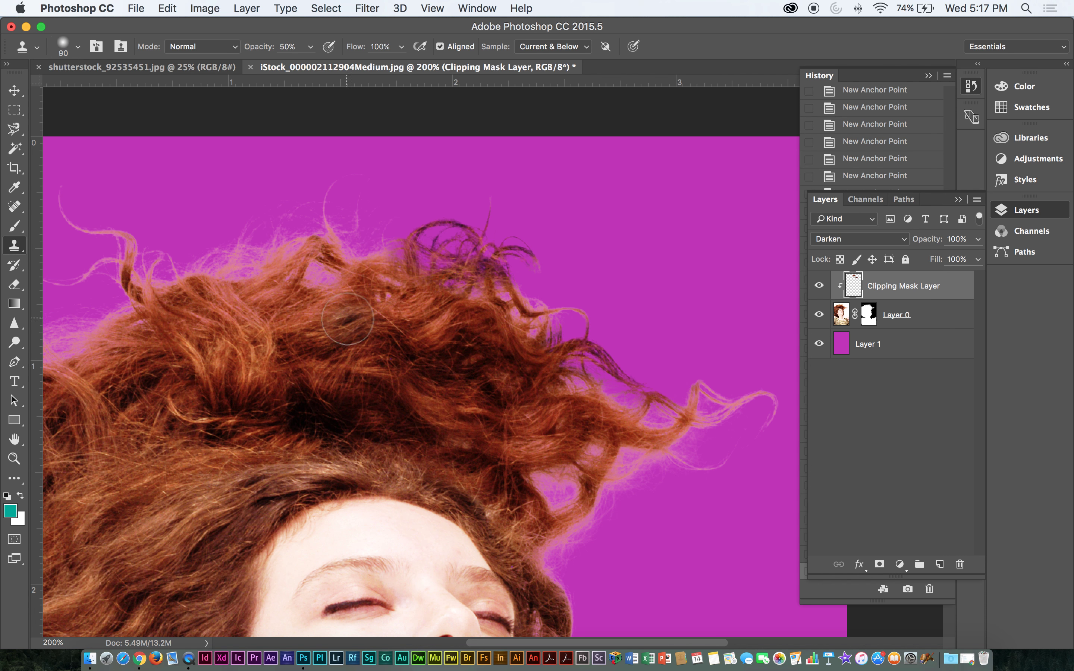
{"action": "left_click_drag", "start_coordinate": [412, 356], "coordinate": [349, 370]}
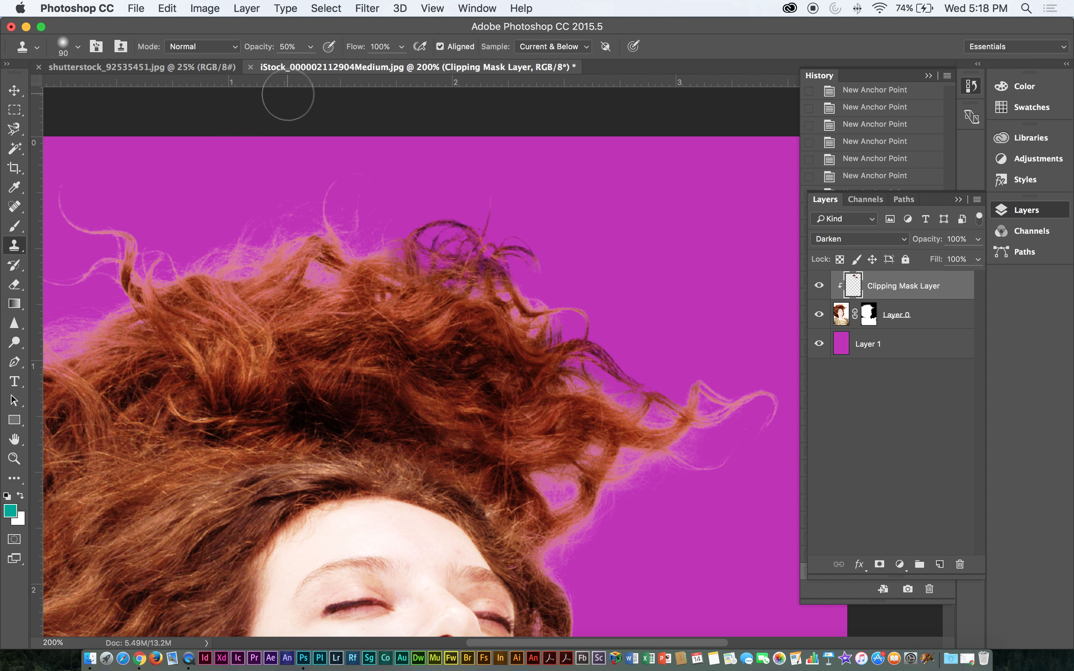
{"action": "left_click", "coordinate": [249, 196]}
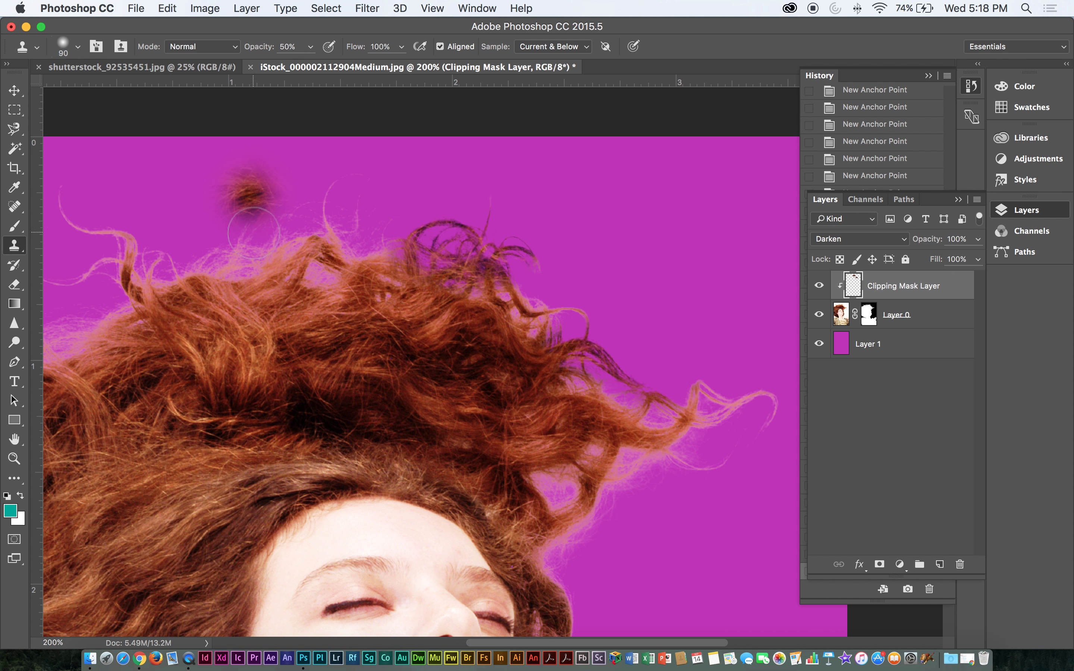
{"action": "key", "text": "super+z"}
{"action": "mouse_move", "coordinate": [252, 305]}
{"action": "left_mouse_down"}
{"action": "mouse_move", "coordinate": [255, 355]}
{"action": "mouse_move", "coordinate": [241, 344]}
{"action": "left_mouse_up"}
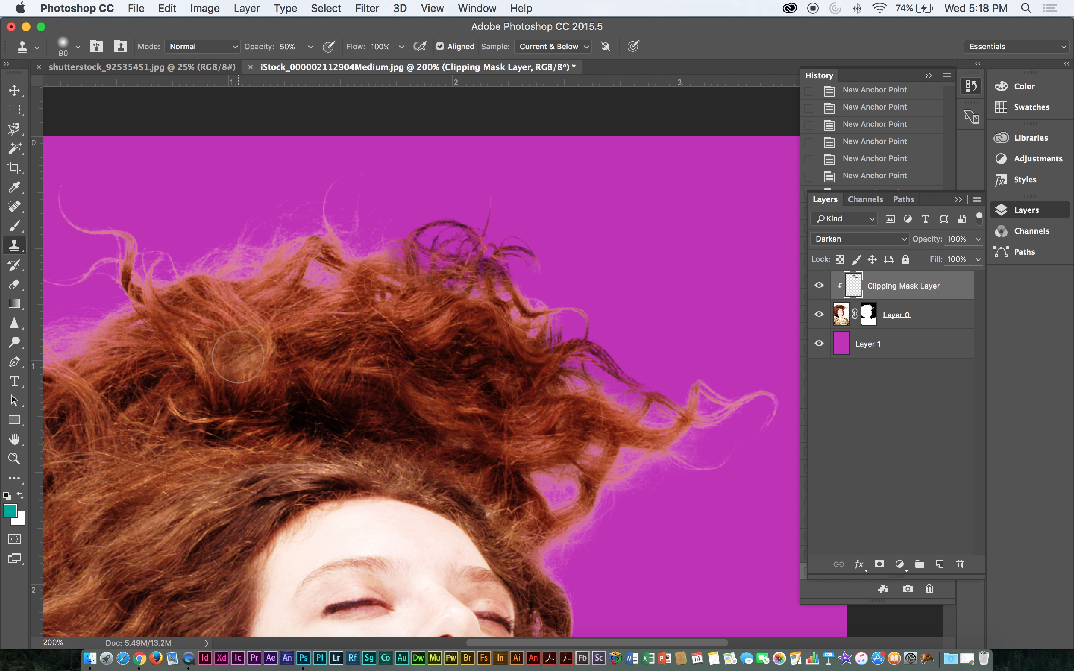
- Clone sampled hair at 50% opacity over the looping curls and the pale strands along the top edge of the hair
{"action": "left_click", "coordinate": [465, 269]}
{"action": "mouse_move", "coordinate": [465, 269]}
{"action": "left_mouse_down"}
{"action": "mouse_move", "coordinate": [428, 240]}
{"action": "mouse_move", "coordinate": [458, 228]}
{"action": "mouse_move", "coordinate": [452, 242]}
{"action": "mouse_move", "coordinate": [512, 237]}
{"action": "mouse_move", "coordinate": [457, 218]}
{"action": "mouse_move", "coordinate": [515, 201]}
{"action": "mouse_move", "coordinate": [446, 240]}
{"action": "mouse_move", "coordinate": [521, 215]}
{"action": "mouse_move", "coordinate": [379, 257]}
{"action": "mouse_move", "coordinate": [468, 232]}
{"action": "mouse_move", "coordinate": [543, 253]}
{"action": "mouse_move", "coordinate": [495, 253]}
{"action": "mouse_move", "coordinate": [511, 236]}
{"action": "left_mouse_up"}
{"action": "left_click", "coordinate": [476, 214]}
{"action": "left_click", "coordinate": [249, 370], "text": "alt"}
{"action": "mouse_move", "coordinate": [285, 284]}
{"action": "left_mouse_down"}
{"action": "mouse_move", "coordinate": [310, 239]}
{"action": "mouse_move", "coordinate": [275, 276]}
{"action": "mouse_move", "coordinate": [240, 250]}
{"action": "mouse_move", "coordinate": [208, 282]}
{"action": "mouse_move", "coordinate": [233, 268]}
{"action": "mouse_move", "coordinate": [191, 262]}
{"action": "mouse_move", "coordinate": [222, 276]}
{"action": "mouse_move", "coordinate": [248, 261]}
{"action": "left_mouse_up"}
{"action": "left_click", "coordinate": [248, 262]}
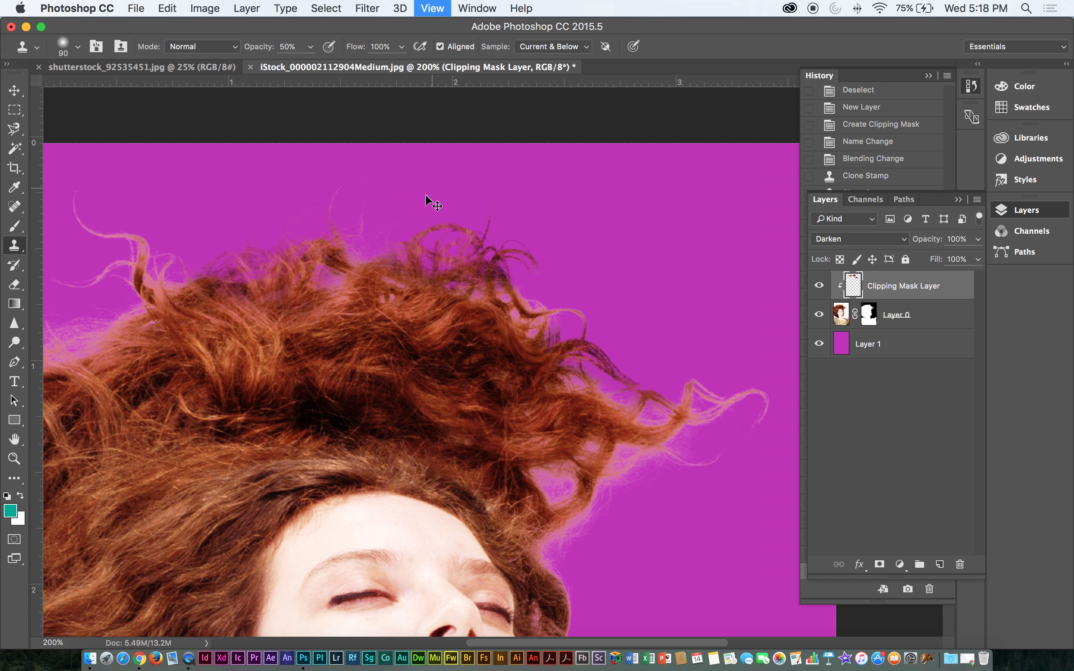
- Examine the whole cutout against the purple background for remaining pale hair edges
{"action": "key", "text": "super+minus"}
{"action": "key", "text": "super+minus"}
{"action": "key", "text": "super+minus"}
{"action": "key", "text": "super+minus"}
{"action": "key", "text": "super+minus"}
{"action": "key", "text": "super+equal"}
{"action": "key", "text": "super+equal"}
{"action": "key", "text": "super+equal"}
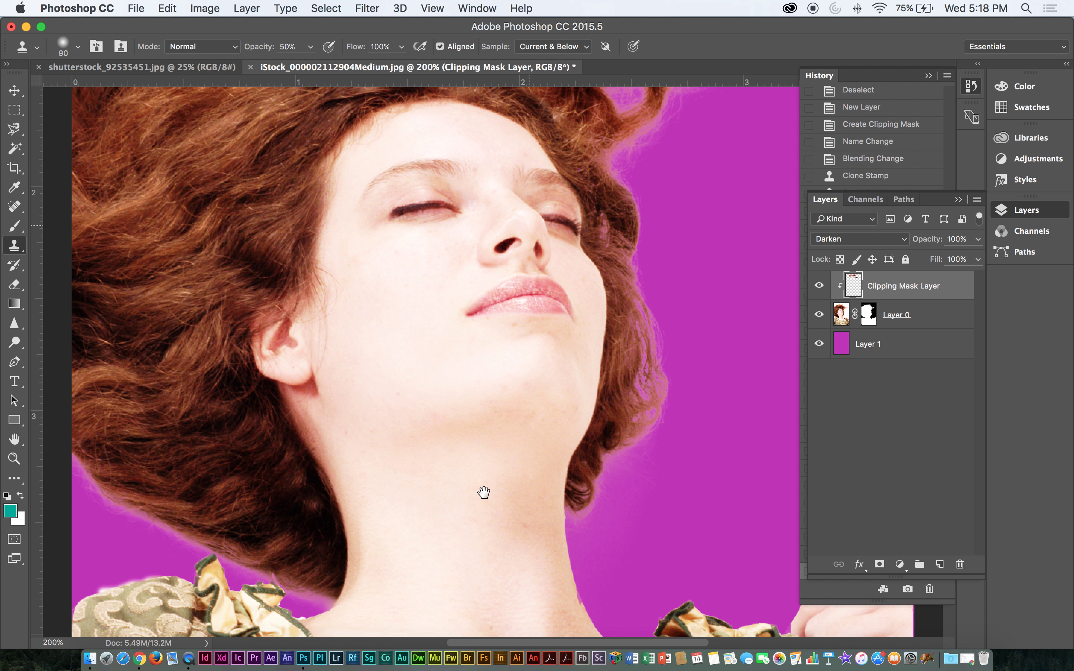
{"action": "key", "text": "super+equal"}
{"action": "scroll", "coordinate": [491, 474], "scroll_direction": "up", "scroll_amount": 5}
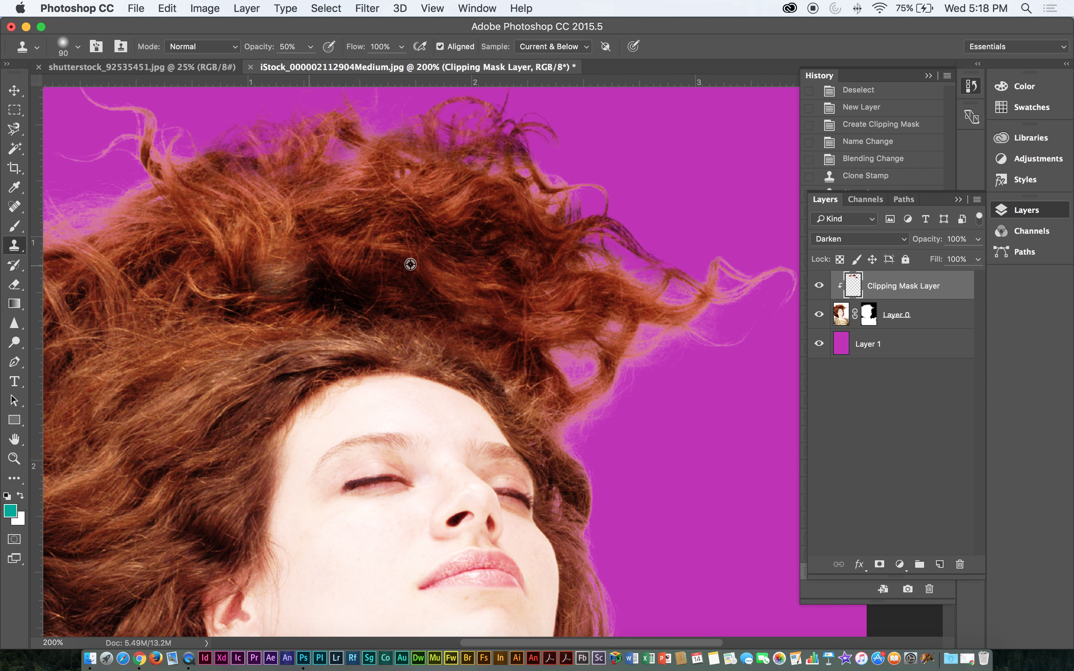
- Resample darker hair inside the crown and clone it over the remaining pale curls along the top and upper right
{"action": "left_click", "coordinate": [447, 242], "text": "alt"}
{"action": "mouse_move", "coordinate": [556, 191]}
{"action": "left_mouse_down"}
{"action": "mouse_move", "coordinate": [637, 184]}
{"action": "mouse_move", "coordinate": [500, 184]}
{"action": "left_mouse_up"}
{"action": "left_click_drag", "start_coordinate": [577, 160], "coordinate": [523, 138]}
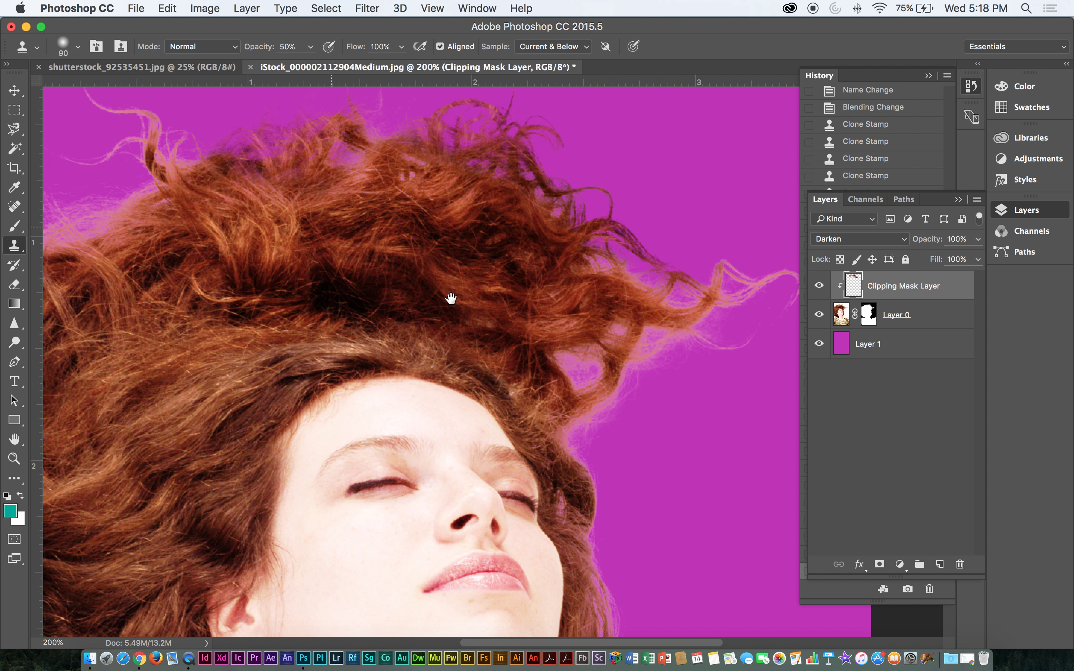
{"action": "scroll", "coordinate": [451, 299], "scroll_direction": "up", "scroll_amount": 4}
{"action": "scroll", "coordinate": [452, 299], "scroll_direction": "left", "scroll_amount": 6}
{"action": "left_click", "coordinate": [483, 274], "text": "alt"}
{"action": "left_click_drag", "start_coordinate": [504, 213], "coordinate": [520, 193]}
{"action": "mouse_move", "coordinate": [471, 255]}
{"action": "left_mouse_down"}
{"action": "mouse_move", "coordinate": [489, 117]}
{"action": "mouse_move", "coordinate": [500, 193]}
{"action": "left_mouse_up"}
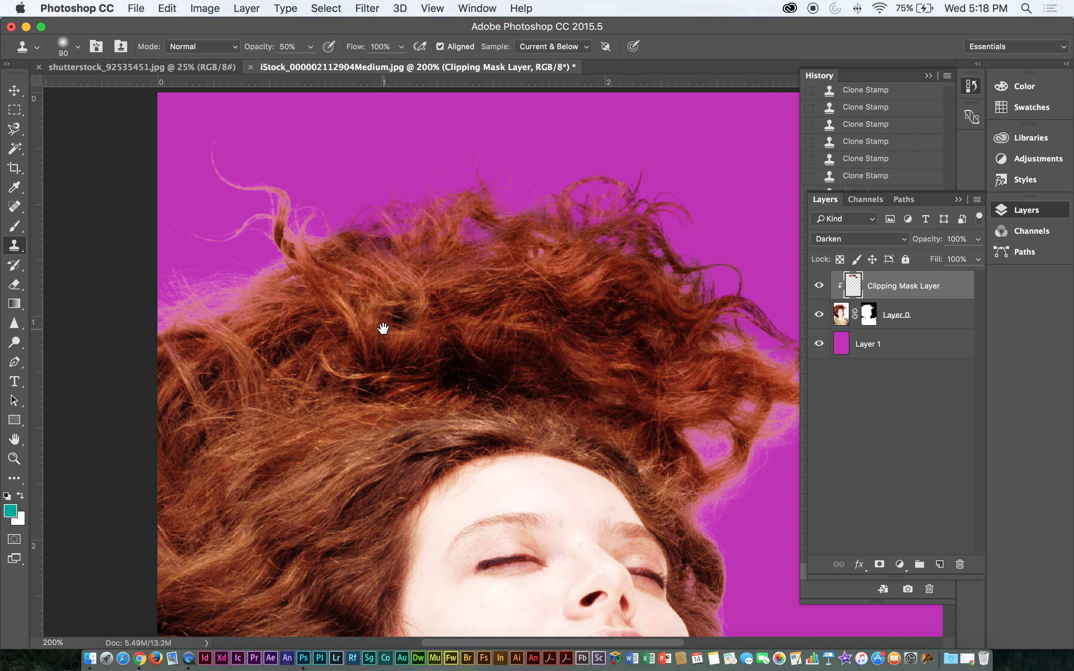
- Reduce the Clone Stamp brush to 70 and clone sampled hair over the base of the long stray curl at the upper left
{"action": "scroll", "coordinate": [595, 311], "scroll_direction": "left", "scroll_amount": 8}
{"action": "key", "text": "bracketleft"}
{"action": "key", "text": "bracketleft"}
{"action": "left_click", "coordinate": [616, 321], "text": "alt"}
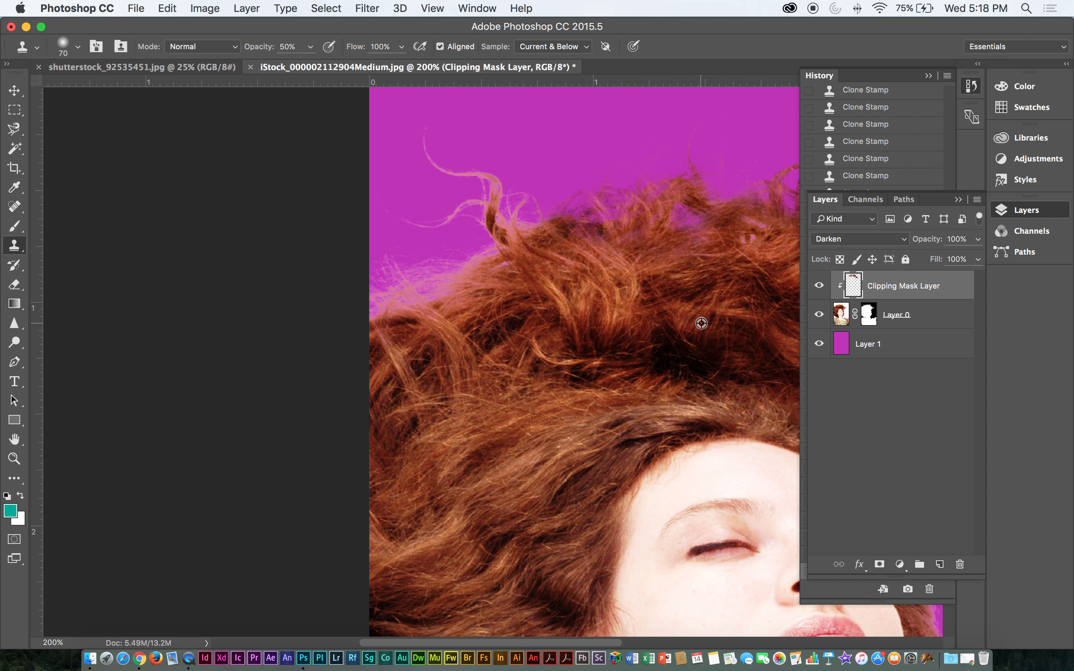
{"action": "mouse_move", "coordinate": [559, 235]}
{"action": "left_mouse_down"}
{"action": "mouse_move", "coordinate": [479, 144]}
{"action": "mouse_move", "coordinate": [511, 231]}
{"action": "left_mouse_up"}
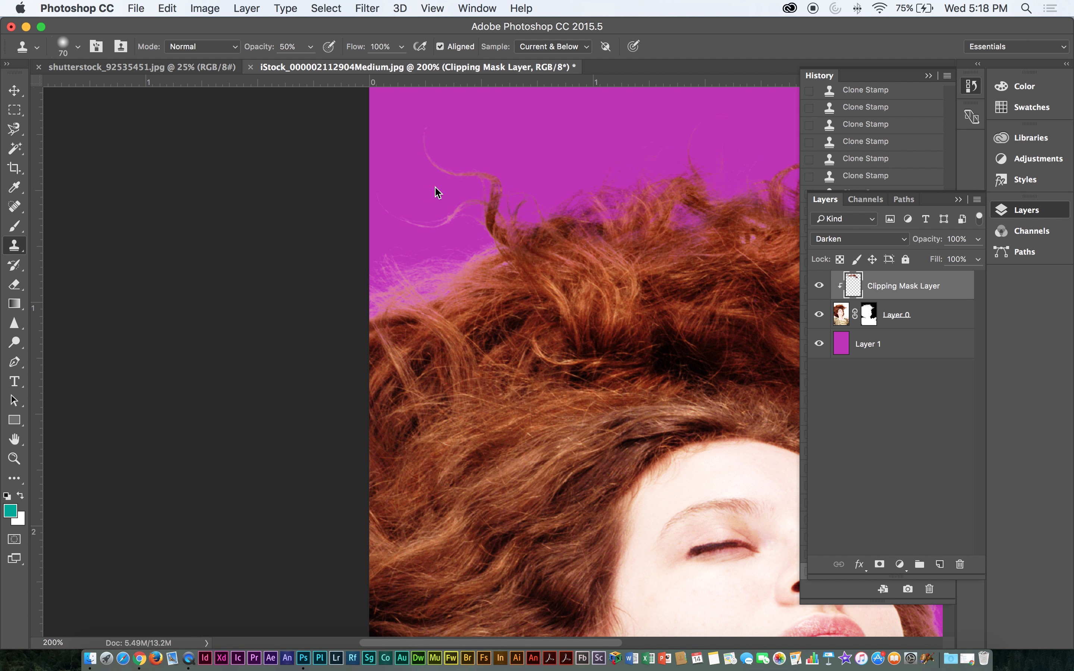
- Resample brown hair and clone it along both stray upper-left curls towards their tips, undoing the unwanted strokes
{"action": "left_click_drag", "start_coordinate": [663, 351], "coordinate": [660, 316]}
{"action": "key", "text": "super+z"}
{"action": "left_click", "coordinate": [612, 286], "text": "alt"}
{"action": "mouse_move", "coordinate": [532, 234]}
{"action": "left_mouse_down"}
{"action": "mouse_move", "coordinate": [503, 202]}
{"action": "mouse_move", "coordinate": [383, 136]}
{"action": "left_mouse_up"}
{"action": "left_click", "coordinate": [635, 266]}
{"action": "key", "text": "super+z"}
{"action": "left_click", "coordinate": [591, 309], "text": "alt"}
{"action": "left_click", "coordinate": [399, 125], "text": "alt"}
{"action": "left_click_drag", "start_coordinate": [511, 226], "coordinate": [425, 216]}
- Sample darker hair below and clone it over the pale fringe along the upper-left hair edge
{"action": "left_click", "coordinate": [505, 344], "text": "alt"}
{"action": "mouse_move", "coordinate": [486, 255]}
{"action": "left_mouse_down"}
{"action": "mouse_move", "coordinate": [438, 266]}
{"action": "mouse_move", "coordinate": [424, 293]}
{"action": "mouse_move", "coordinate": [493, 260]}
{"action": "mouse_move", "coordinate": [478, 279]}
{"action": "mouse_move", "coordinate": [395, 273]}
{"action": "mouse_move", "coordinate": [404, 302]}
{"action": "left_mouse_up"}
{"action": "left_click", "coordinate": [493, 359], "text": "alt"}
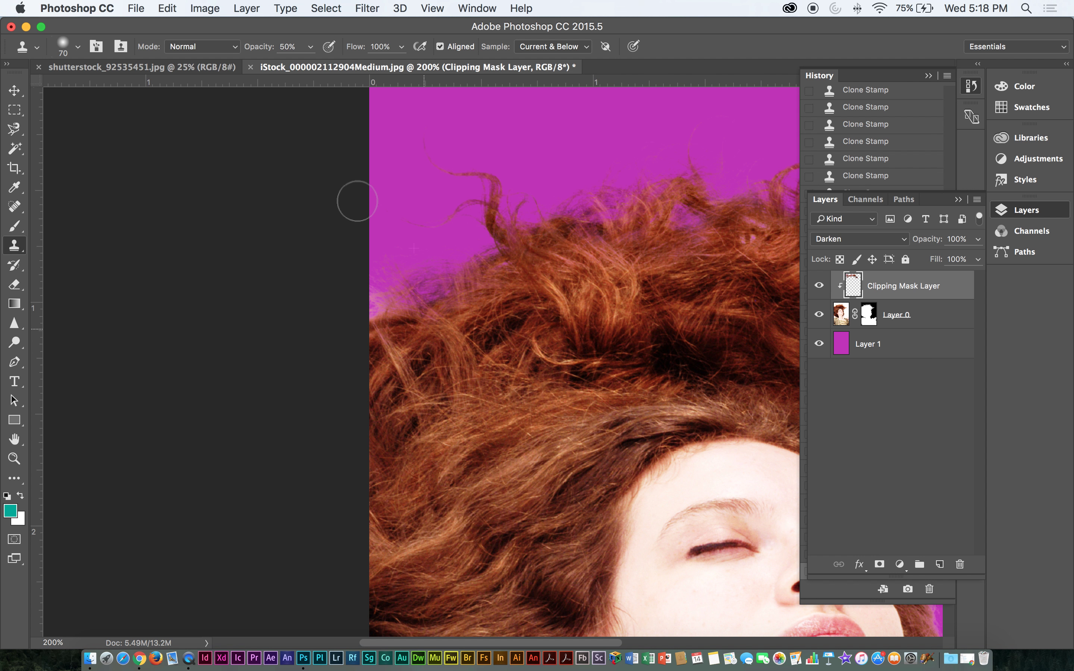
{"action": "left_click", "coordinate": [542, 383], "text": "alt"}
{"action": "left_click_drag", "start_coordinate": [455, 275], "coordinate": [417, 251]}
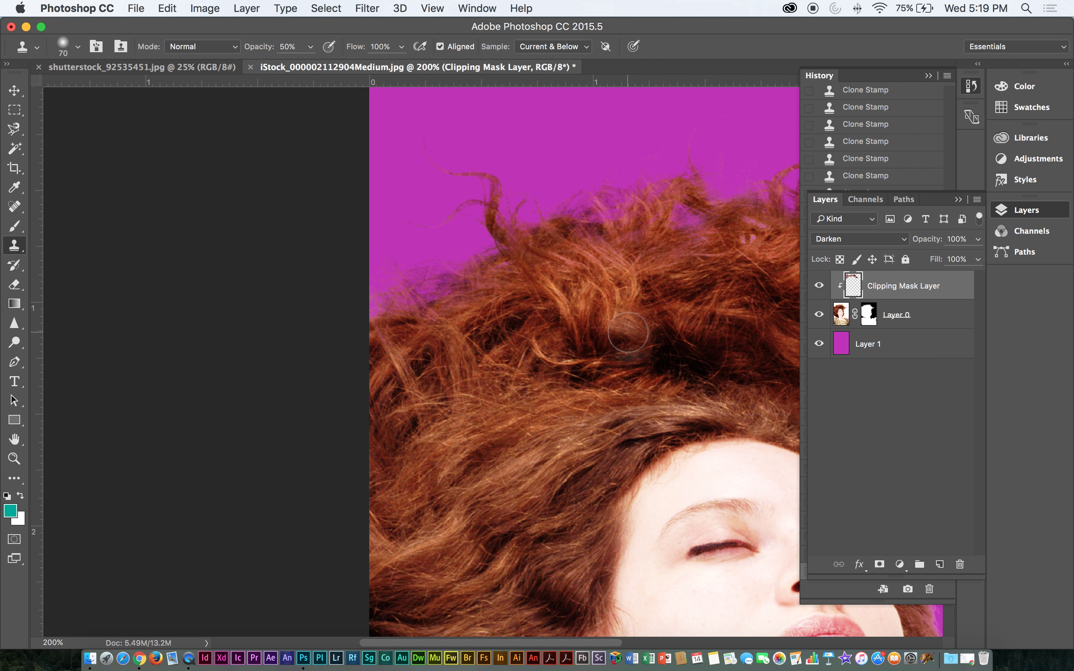
- Reduce the Clone Stamp brush to 20 and clone sampled hair over the pale tip of the lowest curl beside the neck
{"action": "key", "text": "super+minus"}
{"action": "key", "text": "super+plus"}
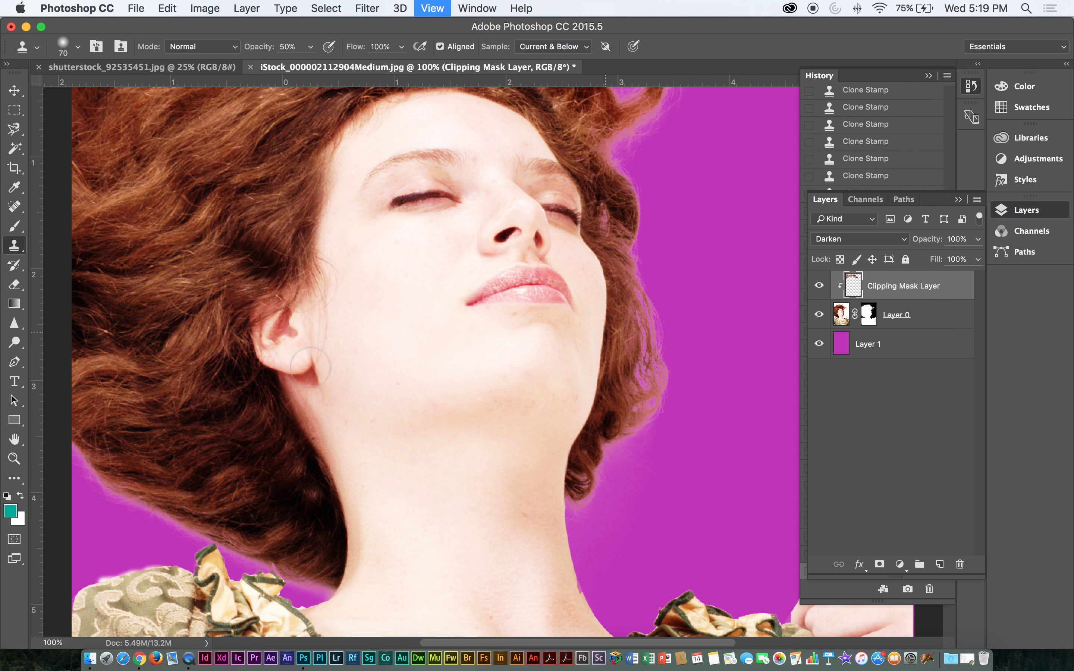
{"action": "left_click_drag", "start_coordinate": [275, 450], "coordinate": [490, 275]}
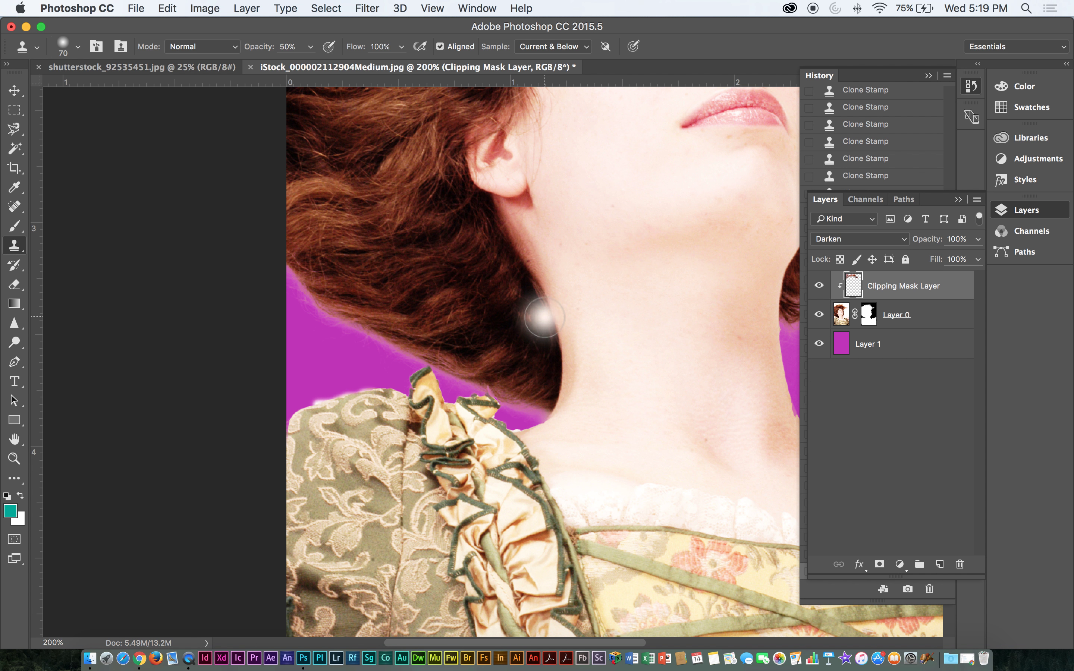
{"action": "left_click_drag", "start_coordinate": [515, 268], "coordinate": [359, 327]}
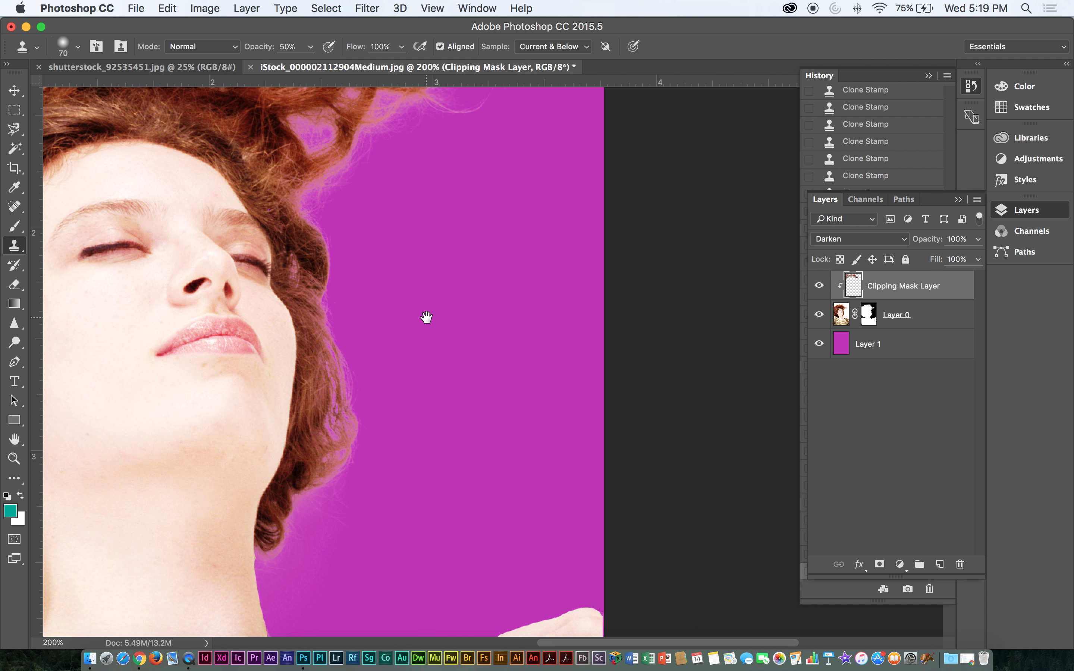
{"action": "key", "text": "super+equal"}
{"action": "key", "text": "super+equal"}
{"action": "key", "text": "bracketleft"}
{"action": "key", "text": "bracketleft"}
{"action": "key", "text": "bracketleft"}
{"action": "key", "text": "bracketleft"}
{"action": "key", "text": "bracketleft"}
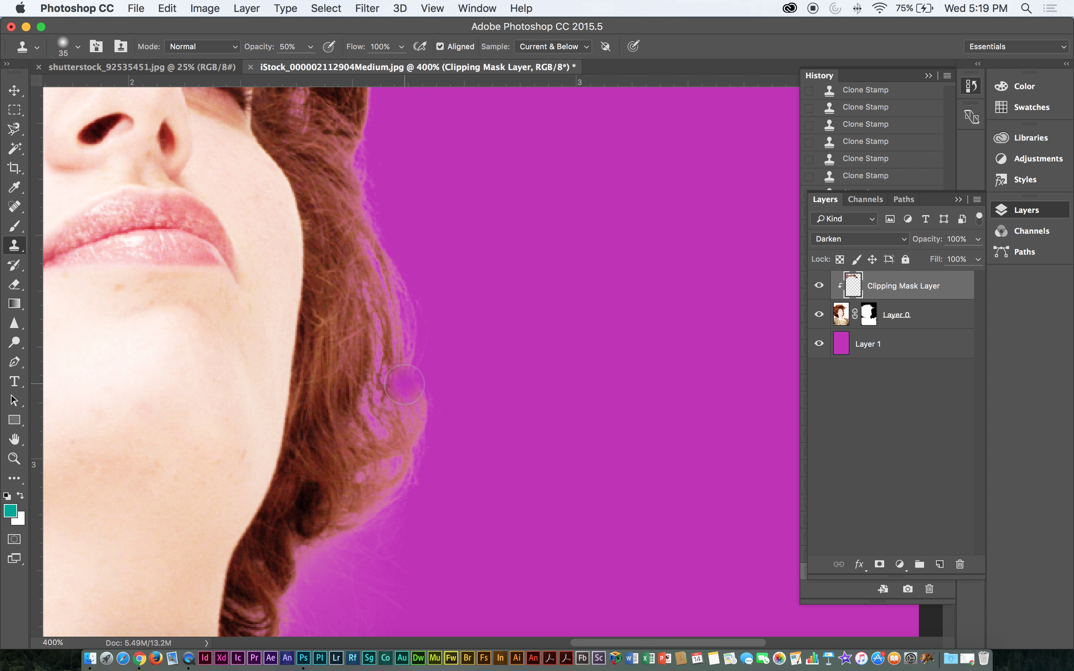
{"action": "left_click_drag", "start_coordinate": [343, 415], "coordinate": [400, 288]}
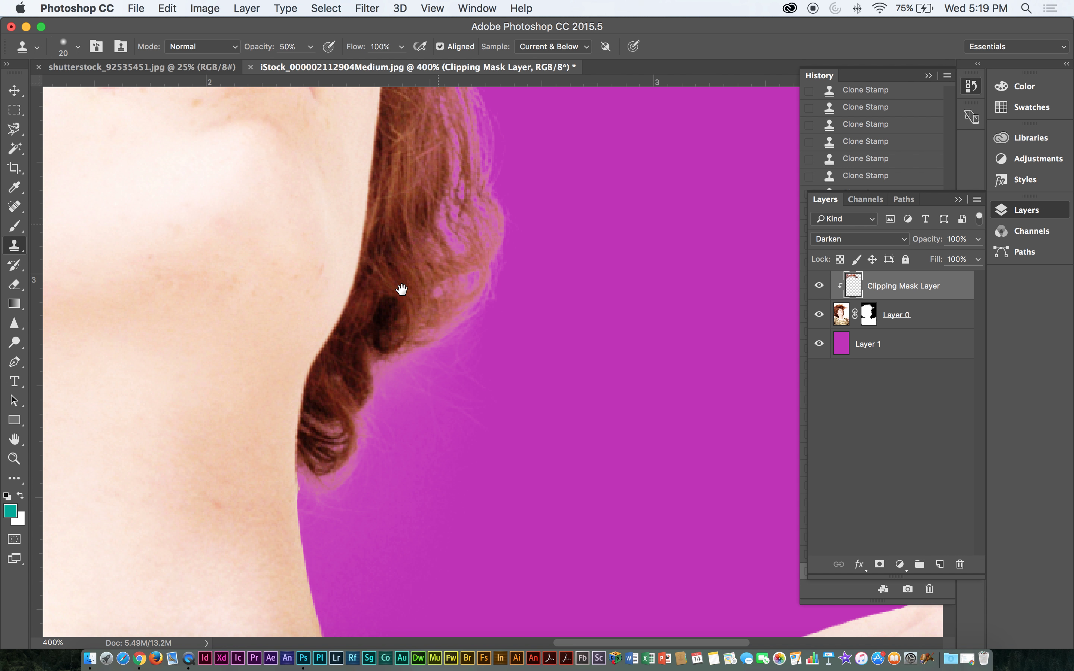
{"action": "scroll", "coordinate": [393, 301], "scroll_direction": "down", "scroll_amount": 5}
{"action": "left_click_drag", "start_coordinate": [520, 173], "coordinate": [485, 348]}
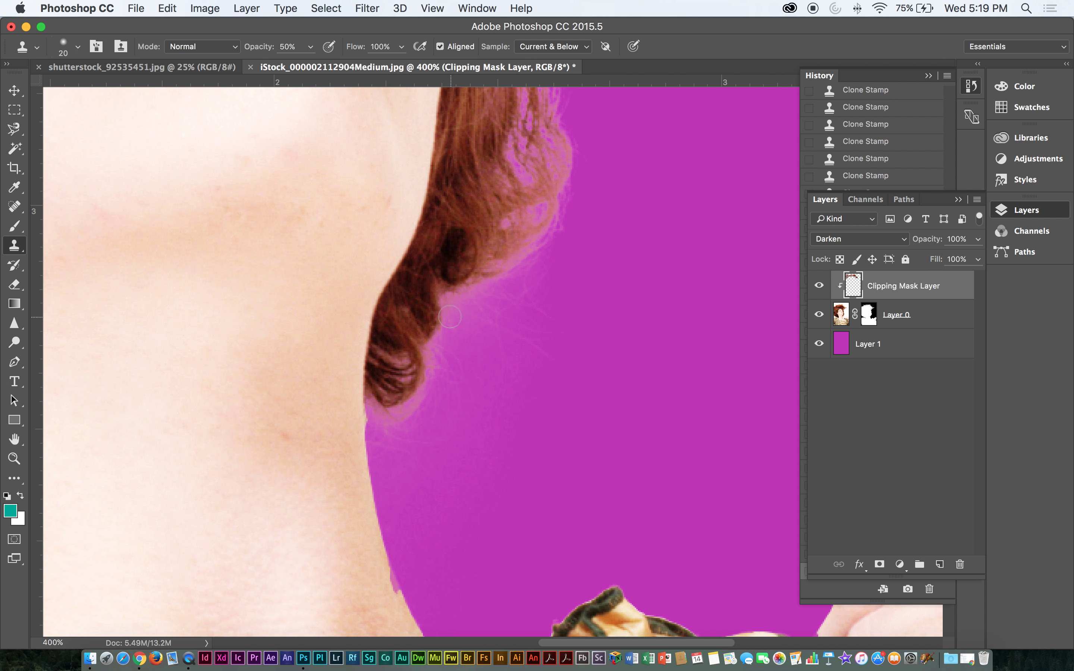
{"action": "left_click_drag", "start_coordinate": [378, 399], "coordinate": [374, 450]}
{"action": "left_click", "coordinate": [403, 337], "text": "alt"}
{"action": "left_click_drag", "start_coordinate": [385, 391], "coordinate": [385, 409]}
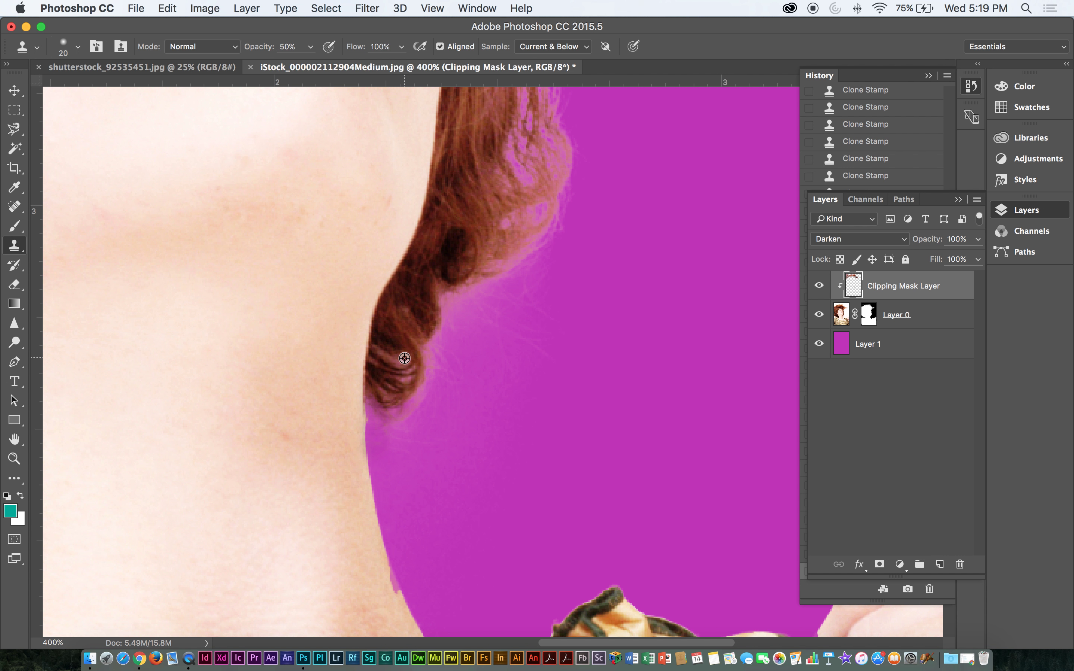
- Resample darker hair and clone it along the outer edge and underside of the lowest neck curl
{"action": "left_click", "coordinate": [407, 329], "text": "alt"}
{"action": "left_click", "coordinate": [421, 347]}
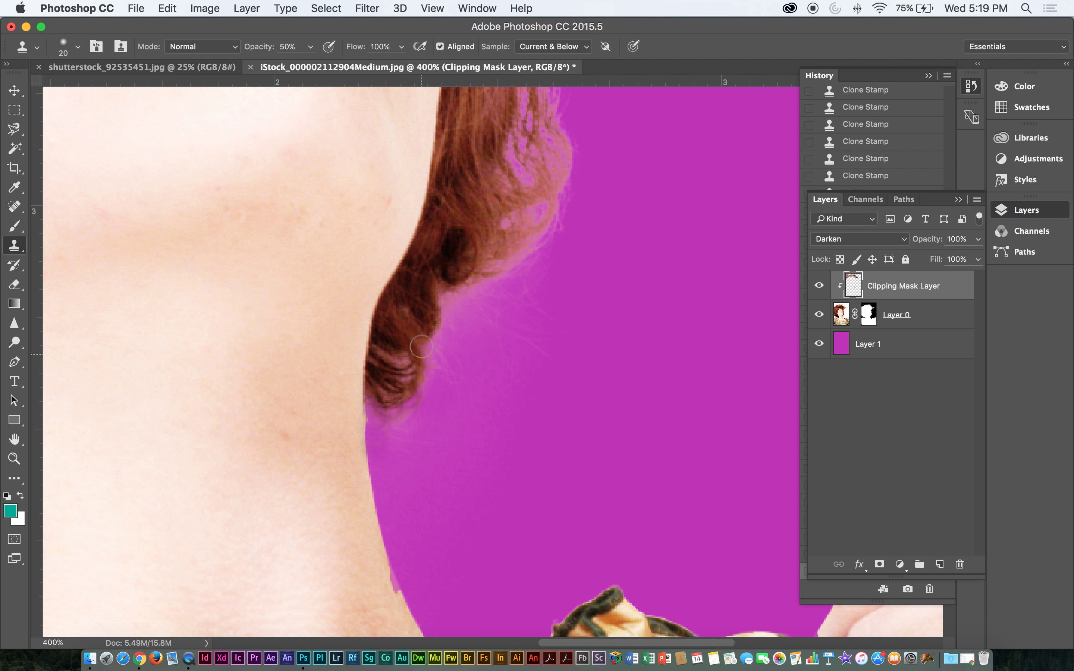
{"action": "left_click_drag", "start_coordinate": [425, 377], "coordinate": [402, 411]}
{"action": "left_click", "coordinate": [405, 358]}
{"action": "left_click", "coordinate": [411, 315], "text": "alt"}
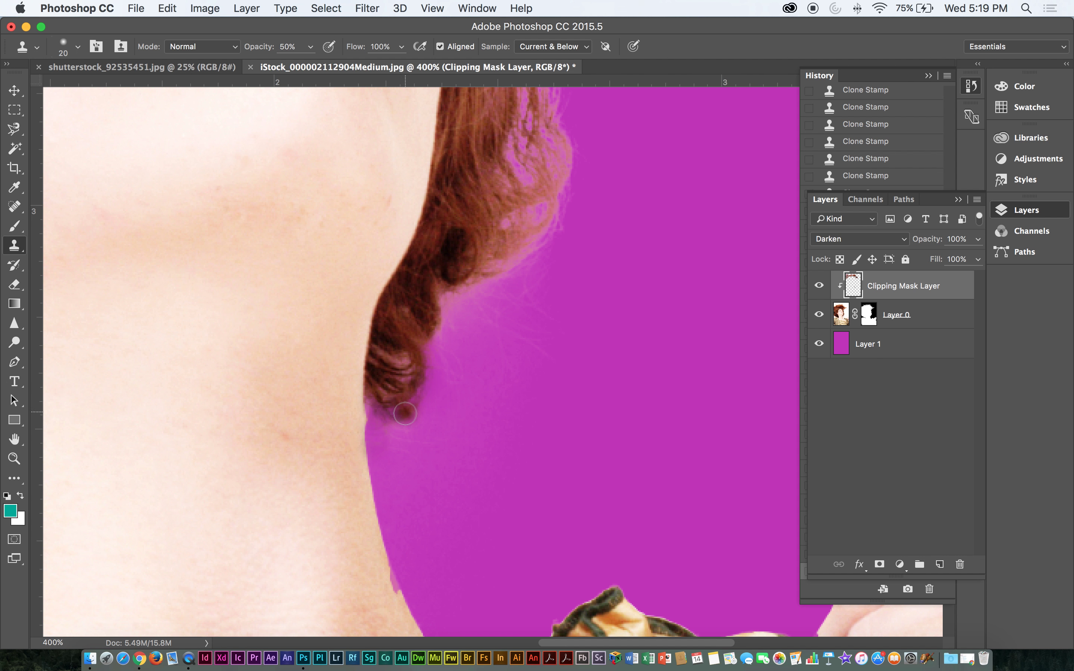
{"action": "left_click", "coordinate": [455, 307], "text": "alt"}
{"action": "left_click_drag", "start_coordinate": [464, 308], "coordinate": [412, 379]}
- Sample dark hair above the lowest neck curl and clone it over the pale haze between the two lower-right curls
{"action": "scroll", "coordinate": [292, 444], "scroll_direction": "up", "scroll_amount": 5}
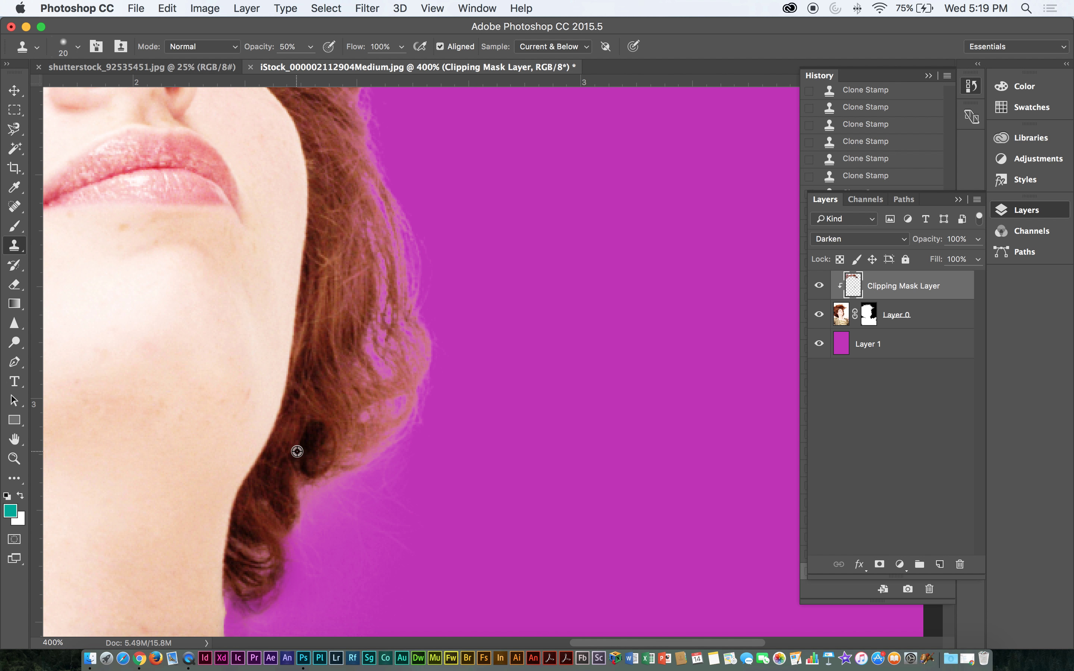
{"action": "scroll", "coordinate": [350, 417], "scroll_direction": "down", "scroll_amount": 10}
{"action": "left_click", "coordinate": [327, 213], "text": "alt"}
{"action": "mouse_move", "coordinate": [324, 253]}
{"action": "left_mouse_down"}
{"action": "mouse_move", "coordinate": [355, 279]}
{"action": "mouse_move", "coordinate": [336, 239]}
{"action": "mouse_move", "coordinate": [361, 249]}
{"action": "mouse_move", "coordinate": [370, 239]}
{"action": "mouse_move", "coordinate": [353, 220]}
{"action": "mouse_move", "coordinate": [381, 242]}
{"action": "left_mouse_up"}
- Enlarge the Clone Stamp brush to 35 and clone sampled hair over the pale lower edge of the curl beside the jaw
{"action": "left_click", "coordinate": [344, 203], "text": "alt"}
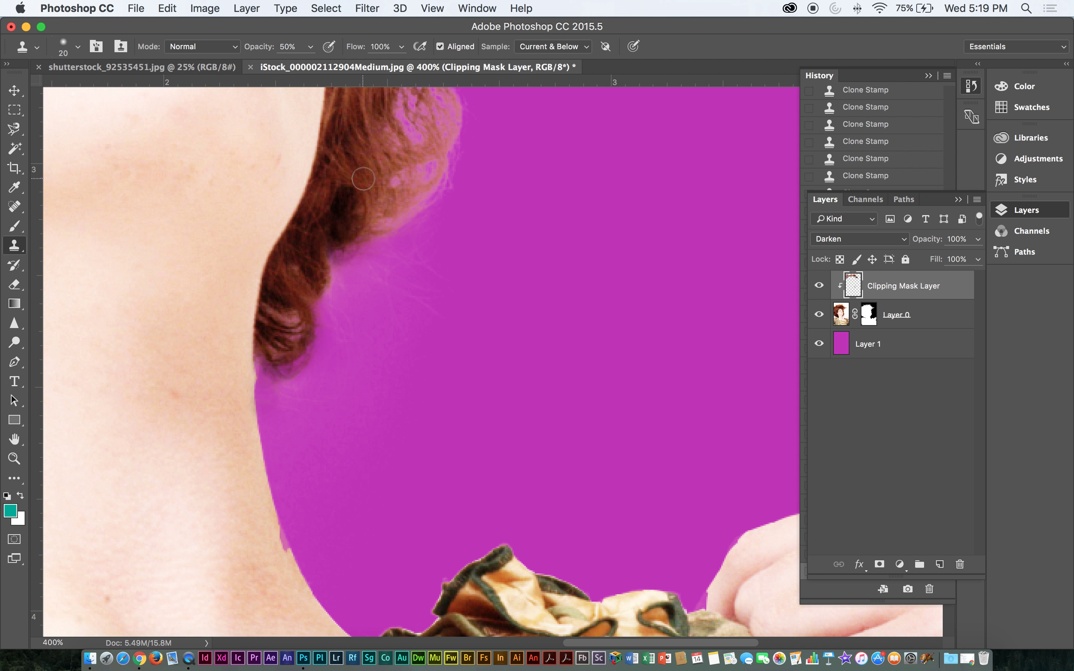
{"action": "key", "text": "bracketright"}
{"action": "key", "text": "bracketright"}
{"action": "key", "text": "bracketright"}
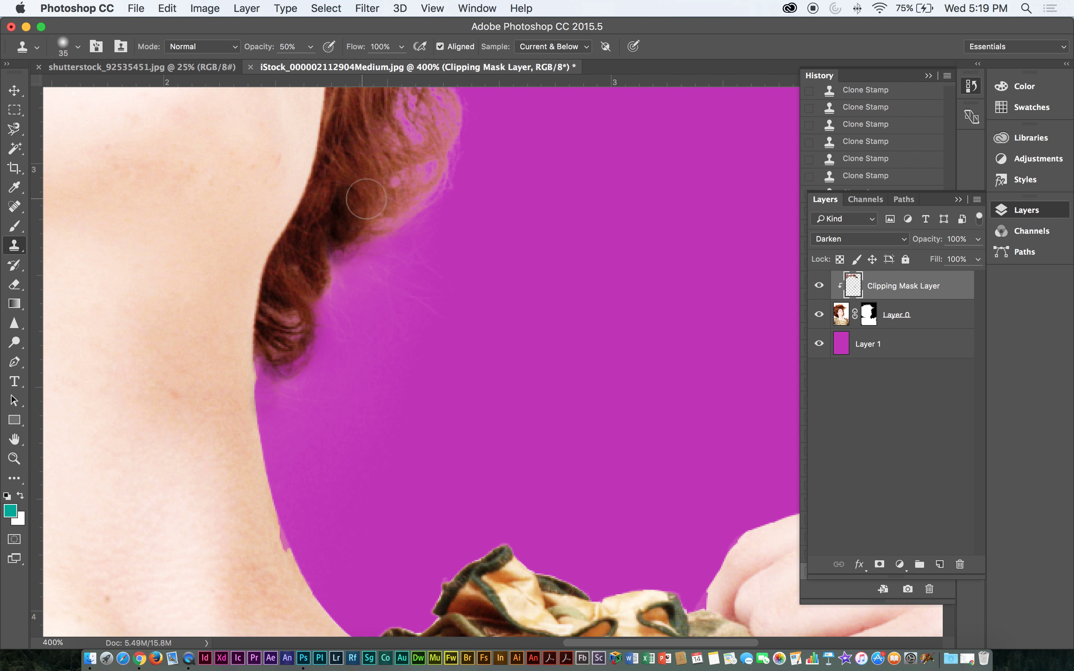
{"action": "left_click", "coordinate": [344, 160], "text": "alt"}
{"action": "left_click", "coordinate": [367, 169]}
{"action": "left_click_drag", "start_coordinate": [415, 159], "coordinate": [429, 159]}
{"action": "mouse_move", "coordinate": [376, 194]}
{"action": "left_mouse_down"}
{"action": "mouse_move", "coordinate": [400, 216]}
{"action": "mouse_move", "coordinate": [445, 204]}
{"action": "left_mouse_up"}
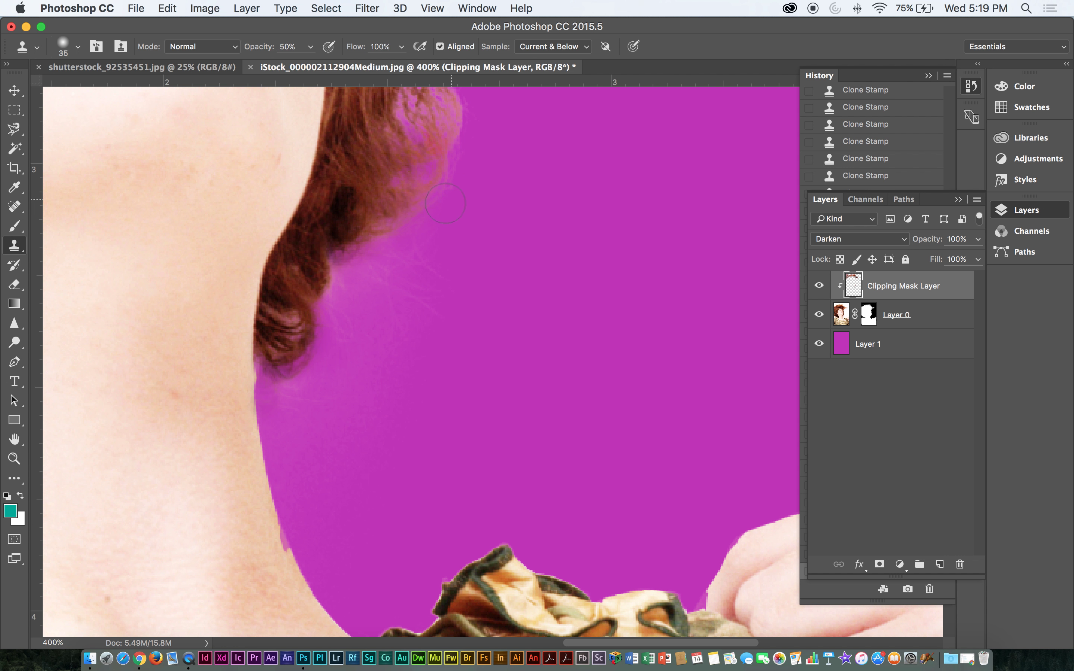
- Resample the hair and clone it over the pale underside of the jaw-side curl, undoing the unwanted stroke
{"action": "left_click", "coordinate": [359, 168], "text": "alt"}
{"action": "mouse_move", "coordinate": [330, 240]}
{"action": "left_mouse_down"}
{"action": "mouse_move", "coordinate": [346, 269]}
{"action": "mouse_move", "coordinate": [333, 272]}
{"action": "left_mouse_up"}
{"action": "key", "text": "super+z"}
{"action": "left_click", "coordinate": [363, 178], "text": "alt"}
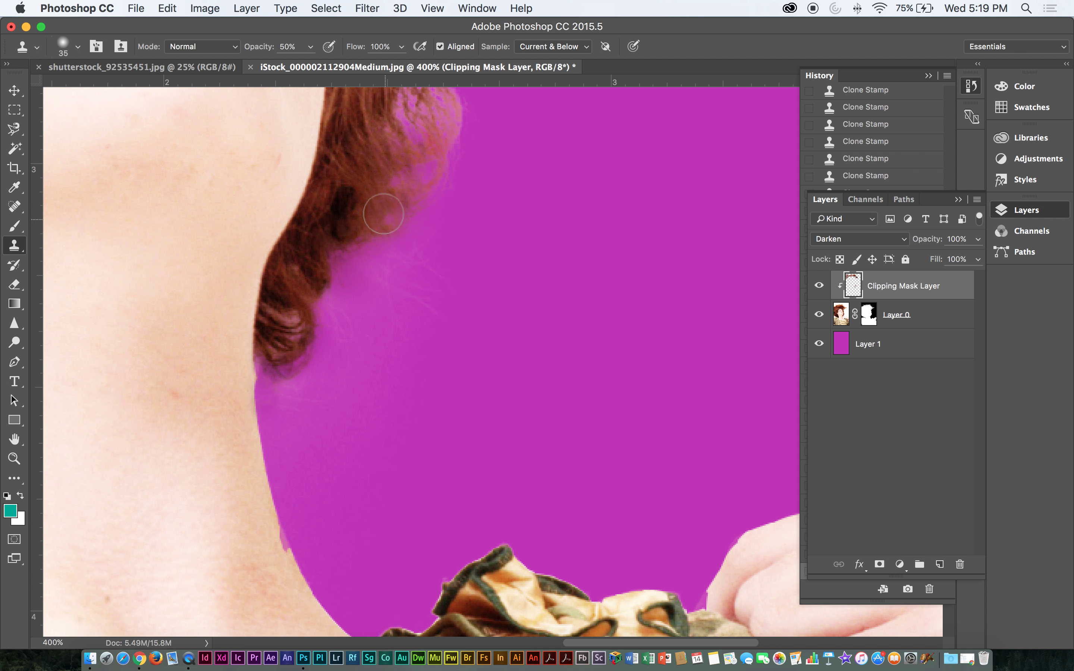
{"action": "left_click_drag", "start_coordinate": [376, 216], "coordinate": [400, 209]}
- Sample hair from the jaw-side curl and clone it over the bottom tip of the lowest neck curl
{"action": "key", "text": "super+minus"}
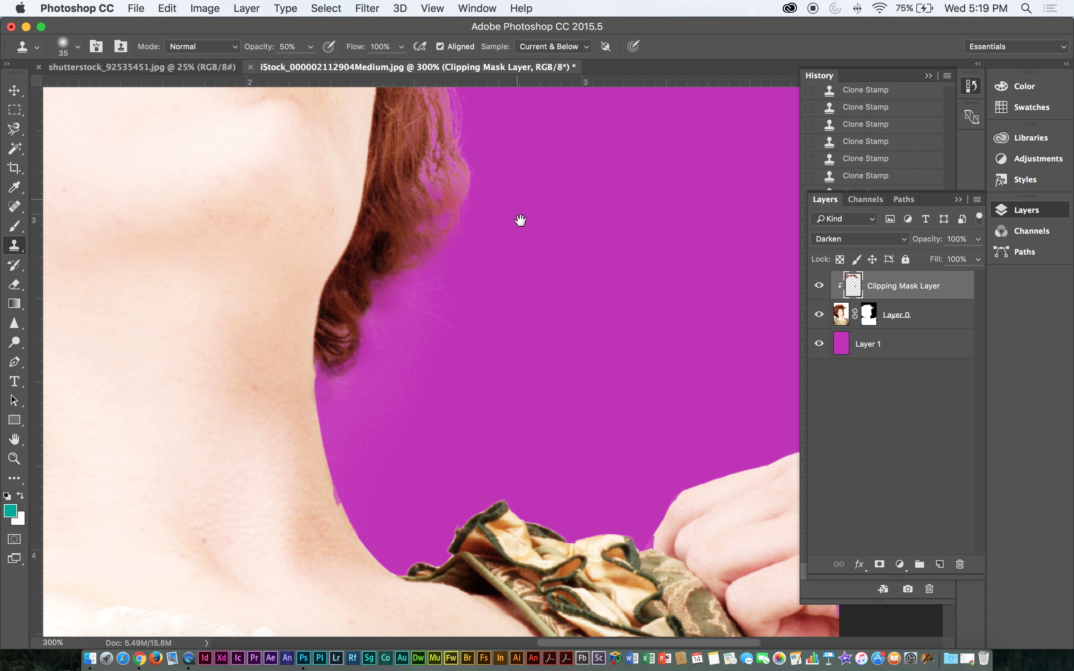
{"action": "scroll", "coordinate": [521, 244], "scroll_direction": "up", "scroll_amount": 3}
{"action": "left_click", "coordinate": [368, 275], "text": "alt"}
{"action": "left_click_drag", "start_coordinate": [337, 443], "coordinate": [327, 466]}
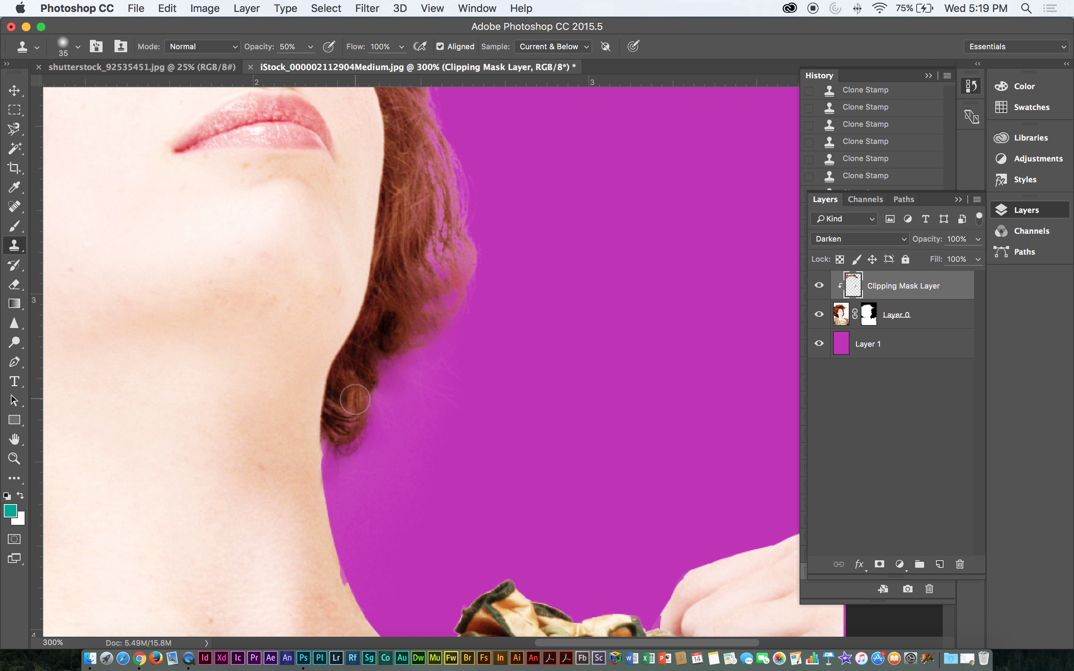
- Clone hair over the purple gaps and pale fringe along the outer right hair edge beside the mouth and chin
{"action": "scroll", "coordinate": [399, 289], "scroll_direction": "up", "scroll_amount": 5}
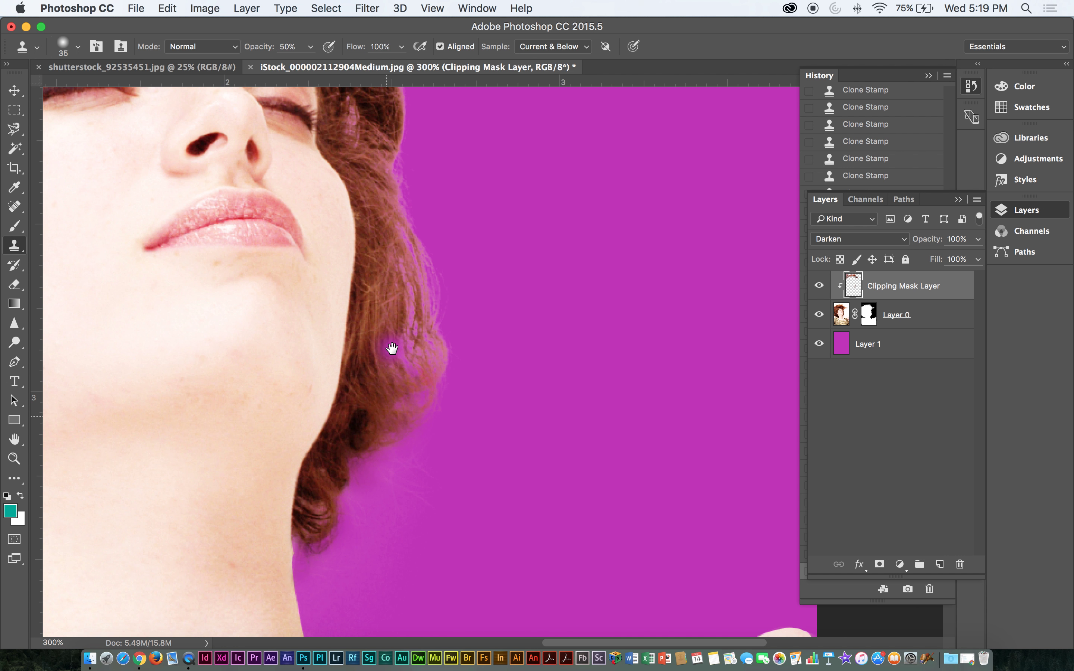
{"action": "mouse_move", "coordinate": [390, 311]}
{"action": "left_mouse_down"}
{"action": "mouse_move", "coordinate": [424, 328]}
{"action": "mouse_move", "coordinate": [404, 333]}
{"action": "mouse_move", "coordinate": [397, 305]}
{"action": "left_mouse_up"}
{"action": "left_click_drag", "start_coordinate": [402, 263], "coordinate": [422, 270]}
{"action": "left_click_drag", "start_coordinate": [422, 333], "coordinate": [431, 417]}
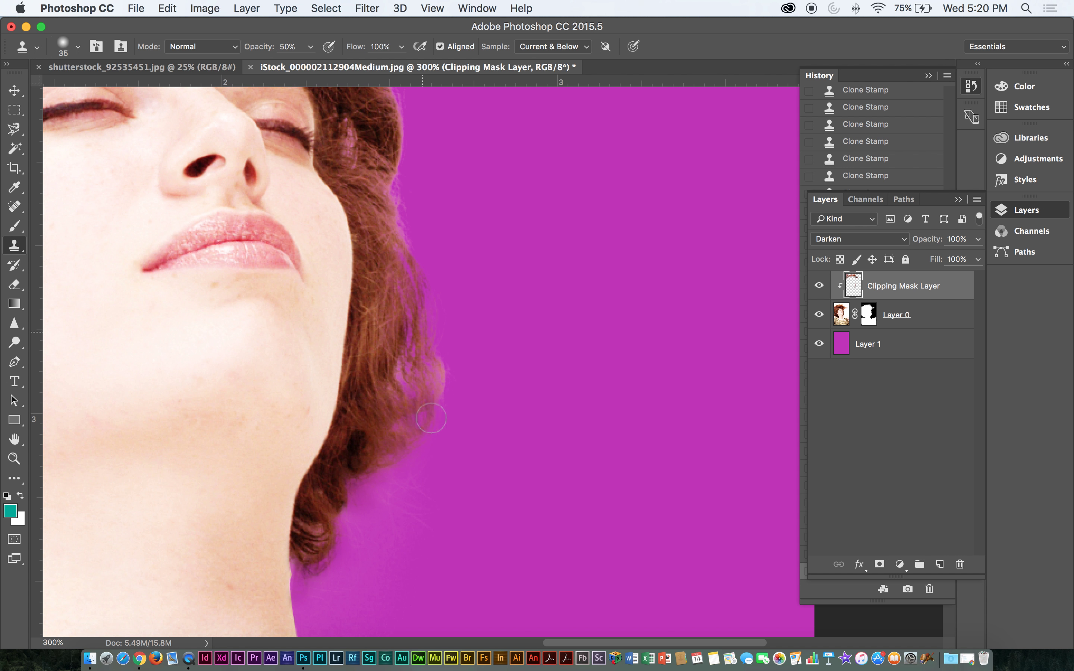
{"action": "left_click_drag", "start_coordinate": [455, 371], "coordinate": [441, 380]}
{"action": "left_click_drag", "start_coordinate": [409, 342], "coordinate": [408, 344]}
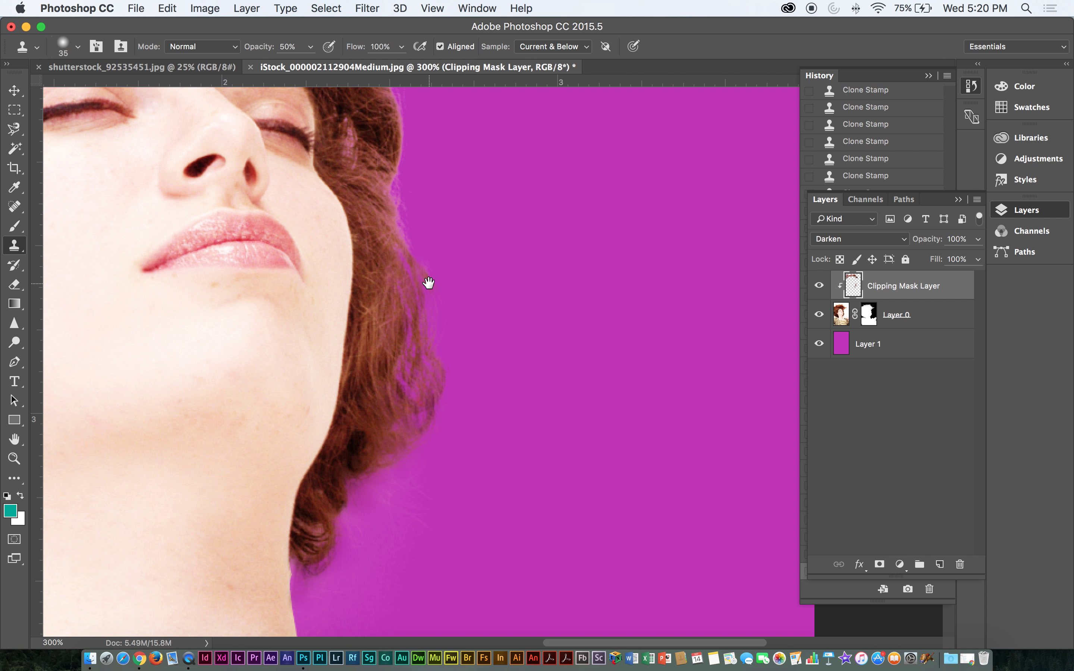
- Sample hair beside the closed right-hand eye and clone it down the outer hair edge next to the cheek
{"action": "left_click_drag", "start_coordinate": [429, 282], "coordinate": [467, 430]}
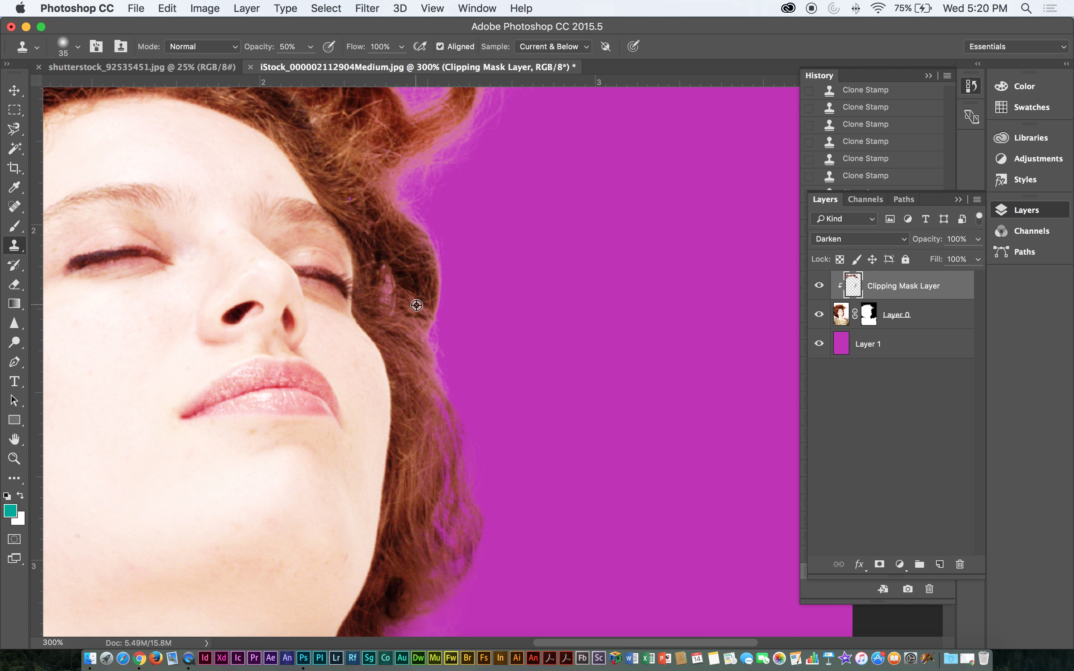
{"action": "left_click", "coordinate": [421, 274], "text": "alt"}
{"action": "left_click_drag", "start_coordinate": [424, 333], "coordinate": [457, 402]}
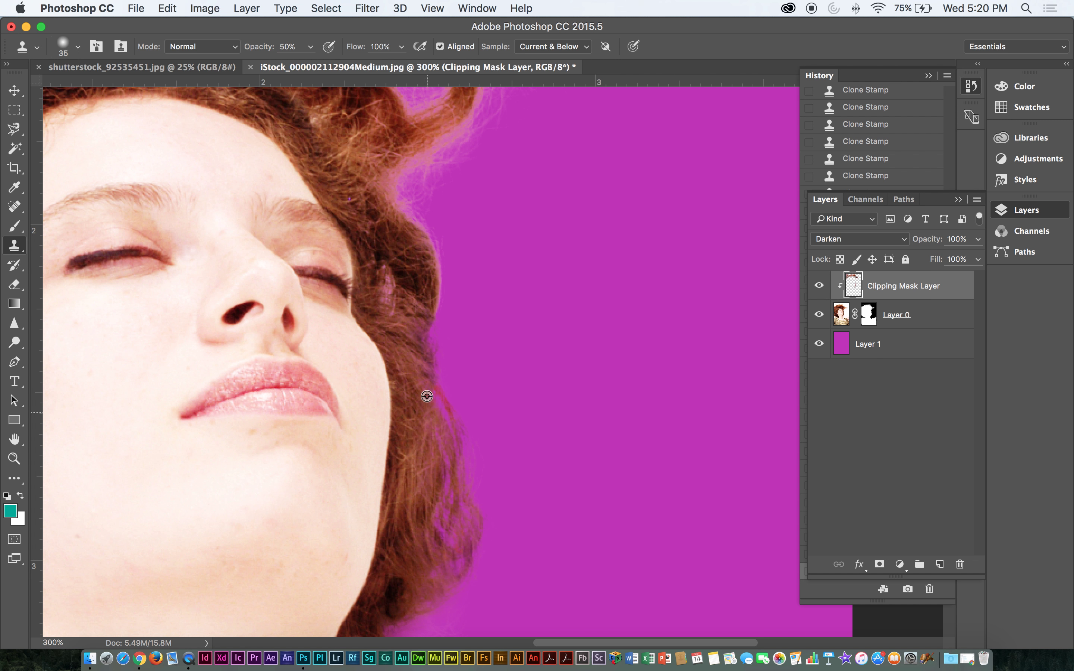
- Sample hair above the temple and clone it over the pale notch and outer hair edge beside the right-hand eyebrow
{"action": "left_click_drag", "start_coordinate": [465, 309], "coordinate": [548, 483]}
{"action": "left_click_drag", "start_coordinate": [548, 381], "coordinate": [545, 347]}
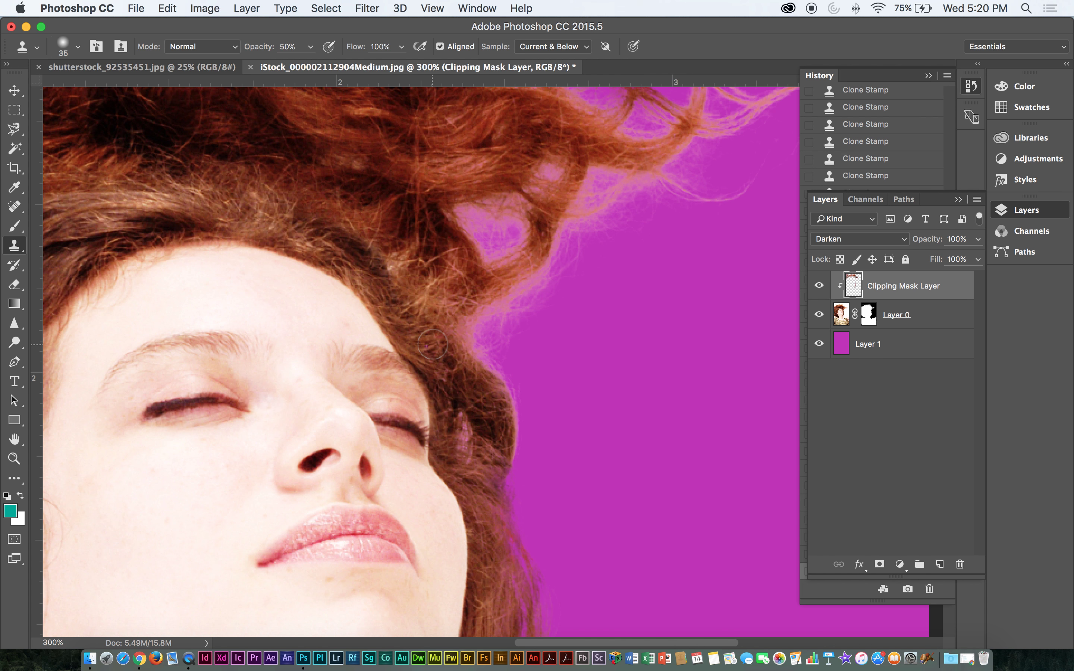
{"action": "mouse_move", "coordinate": [450, 324]}
{"action": "left_mouse_down"}
{"action": "mouse_move", "coordinate": [513, 307]}
{"action": "mouse_move", "coordinate": [483, 317]}
{"action": "mouse_move", "coordinate": [505, 317]}
{"action": "left_mouse_up"}
{"action": "left_click", "coordinate": [431, 277], "text": "alt"}
{"action": "left_click_drag", "start_coordinate": [496, 388], "coordinate": [468, 325]}
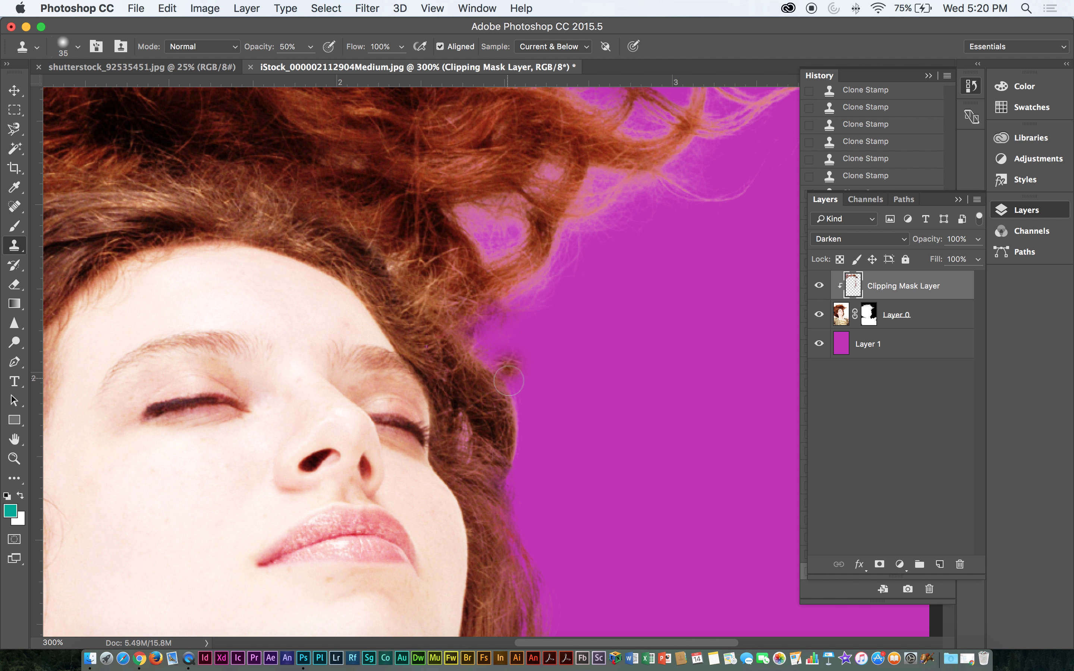
{"action": "left_click_drag", "start_coordinate": [508, 381], "coordinate": [443, 340]}
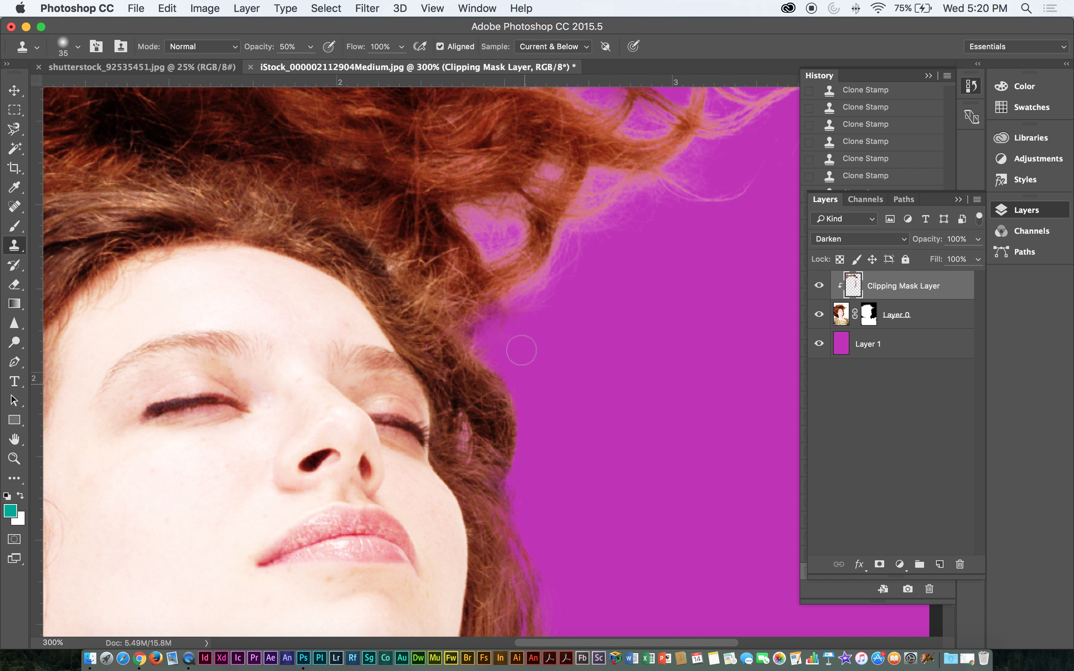
- Enlarge the Clone Stamp brush to 50 and clone hair over the open loop and pale wisps at the crown's right side
{"action": "left_click_drag", "start_coordinate": [535, 294], "coordinate": [568, 487]}
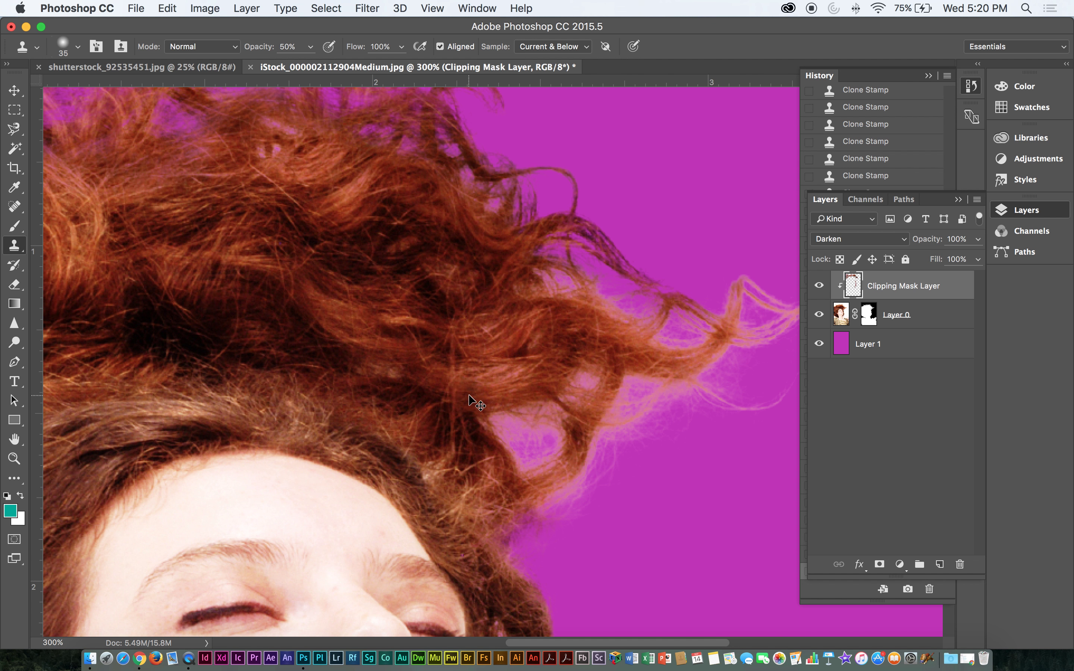
{"action": "scroll", "coordinate": [463, 395], "scroll_direction": "down", "scroll_amount": 1}
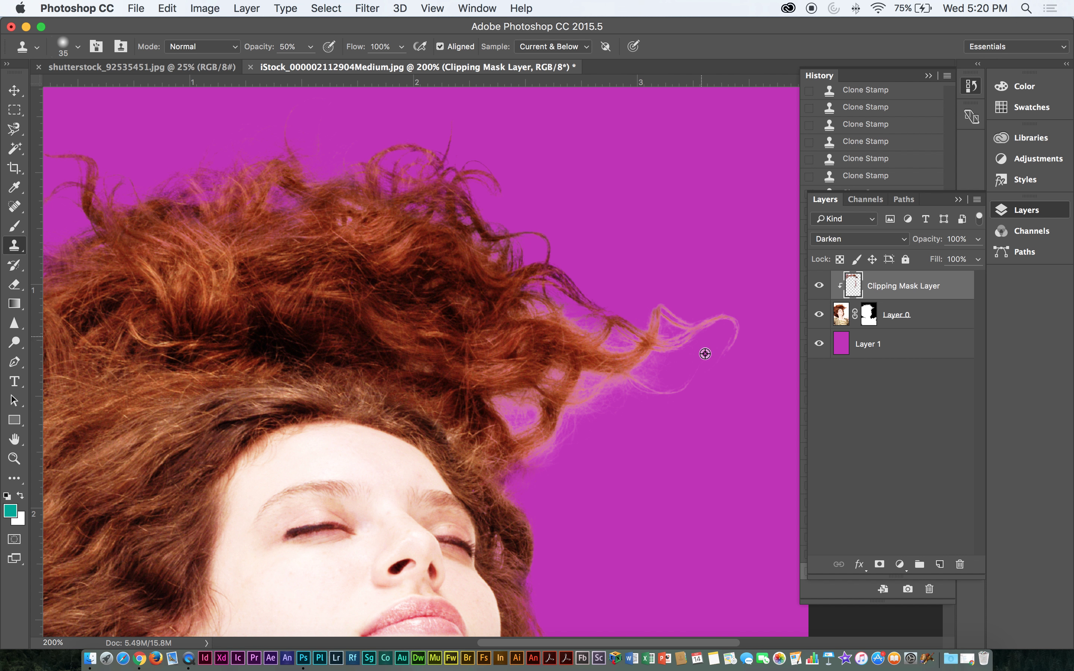
{"action": "mouse_move", "coordinate": [520, 384]}
{"action": "left_mouse_down"}
{"action": "mouse_move", "coordinate": [506, 394]}
{"action": "mouse_move", "coordinate": [527, 404]}
{"action": "left_mouse_up"}
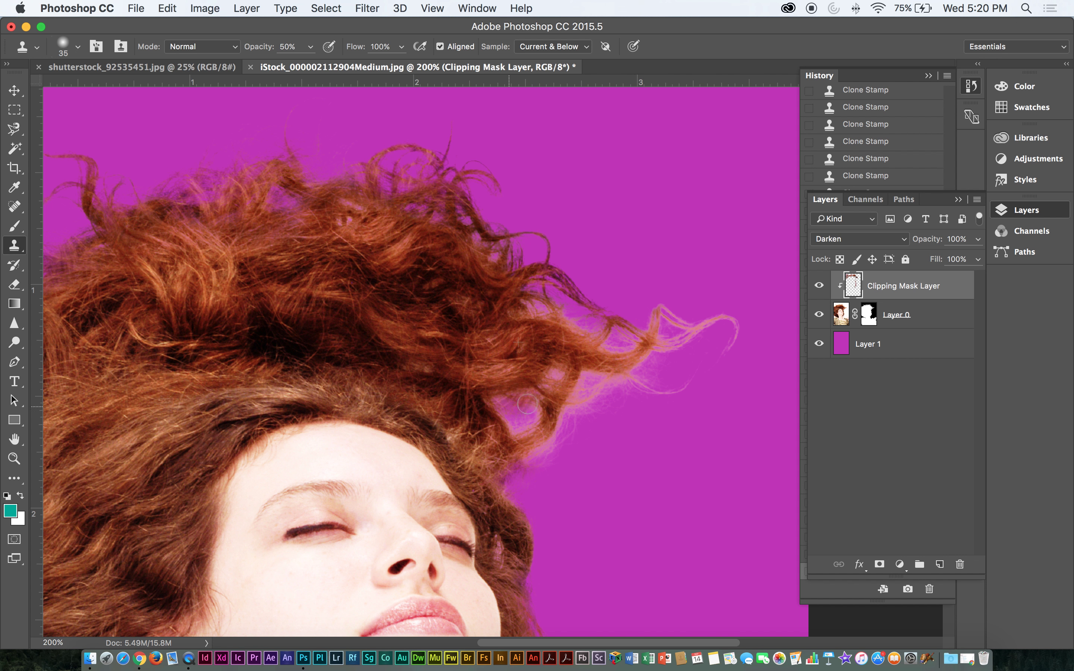
{"action": "key", "text": "bracketright"}
{"action": "mouse_move", "coordinate": [500, 395]}
{"action": "left_mouse_down"}
{"action": "mouse_move", "coordinate": [551, 388]}
{"action": "mouse_move", "coordinate": [524, 406]}
{"action": "mouse_move", "coordinate": [547, 404]}
{"action": "mouse_move", "coordinate": [534, 421]}
{"action": "mouse_move", "coordinate": [567, 412]}
{"action": "mouse_move", "coordinate": [508, 452]}
{"action": "mouse_move", "coordinate": [585, 408]}
{"action": "left_mouse_up"}
{"action": "mouse_move", "coordinate": [652, 367]}
{"action": "left_mouse_down"}
{"action": "mouse_move", "coordinate": [563, 396]}
{"action": "mouse_move", "coordinate": [510, 390]}
{"action": "mouse_move", "coordinate": [595, 383]}
{"action": "mouse_move", "coordinate": [618, 396]}
{"action": "left_mouse_up"}
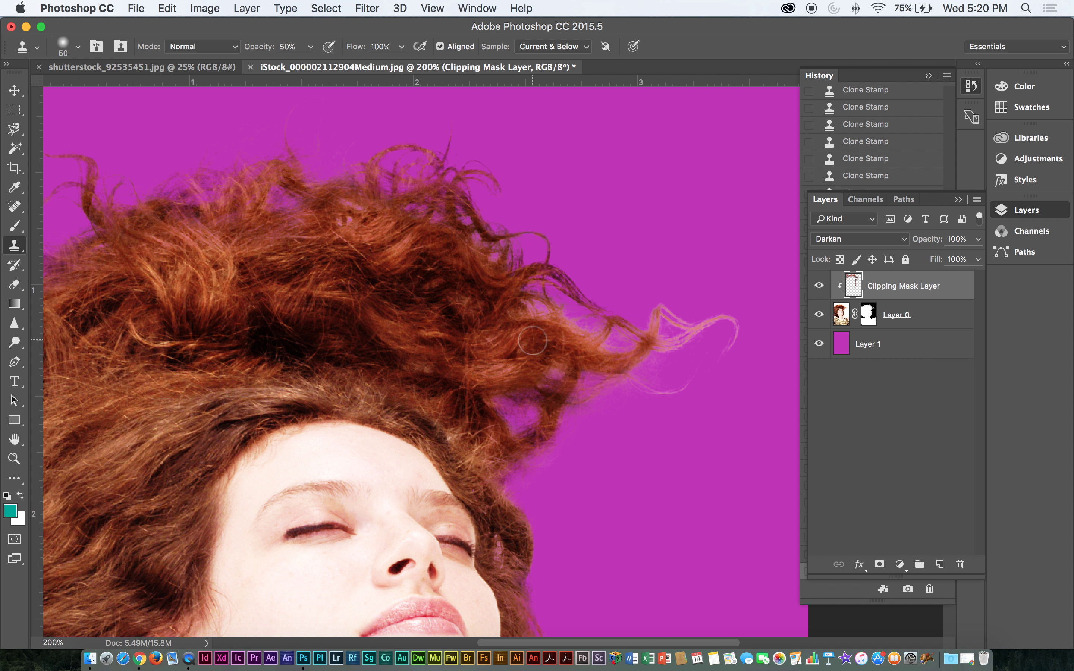
- Enlarge the Clone Stamp brush to 80 and clone dark crown hair over the long stray curls extending to the right
{"action": "key", "text": "bracketright"}
{"action": "key", "text": "bracketright"}
{"action": "key", "text": "bracketright"}
{"action": "left_click", "coordinate": [337, 325], "text": "alt"}
{"action": "mouse_move", "coordinate": [552, 332]}
{"action": "left_mouse_down"}
{"action": "mouse_move", "coordinate": [585, 295]}
{"action": "mouse_move", "coordinate": [518, 303]}
{"action": "mouse_move", "coordinate": [585, 286]}
{"action": "mouse_move", "coordinate": [559, 302]}
{"action": "mouse_move", "coordinate": [585, 311]}
{"action": "mouse_move", "coordinate": [583, 330]}
{"action": "mouse_move", "coordinate": [732, 318]}
{"action": "left_mouse_up"}
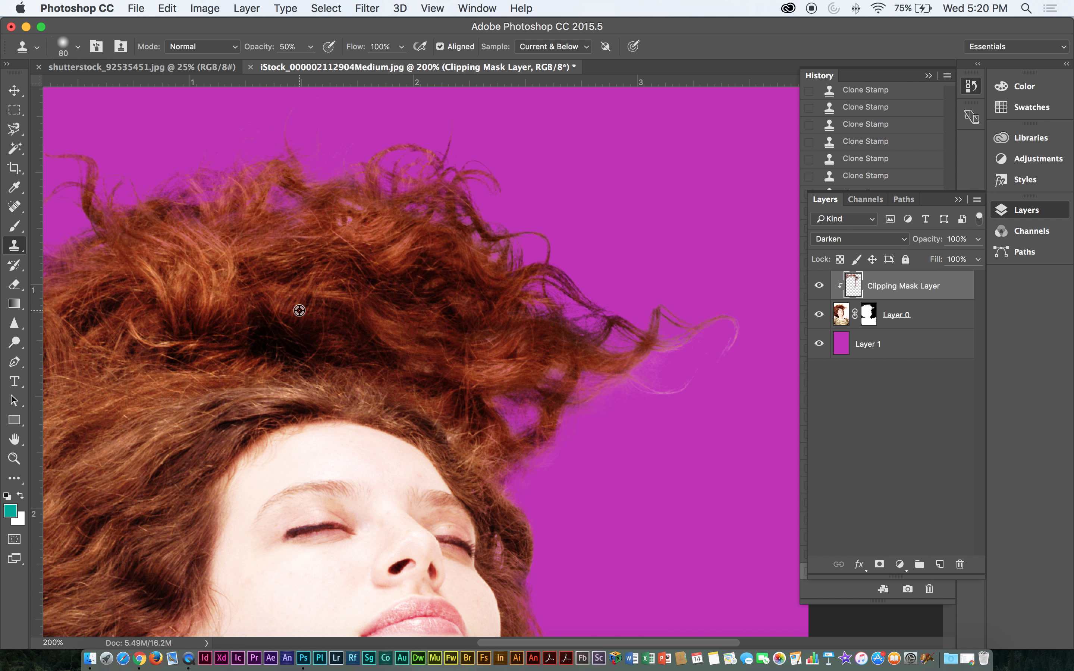
{"action": "key", "text": "super+minus"}
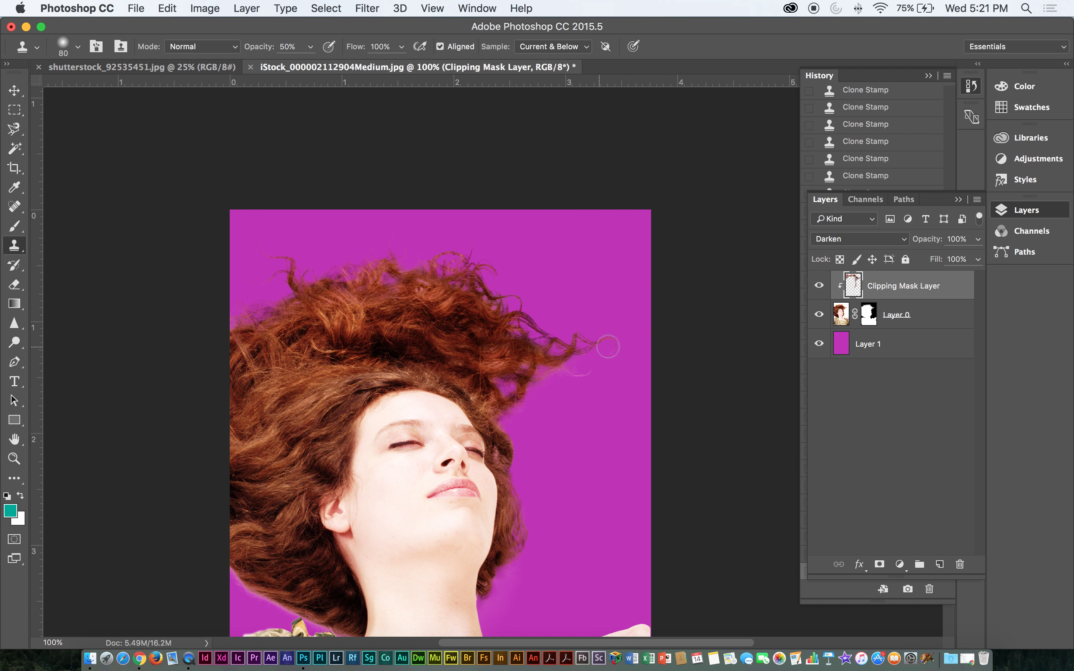
{"action": "left_click_drag", "start_coordinate": [519, 369], "coordinate": [669, 365]}
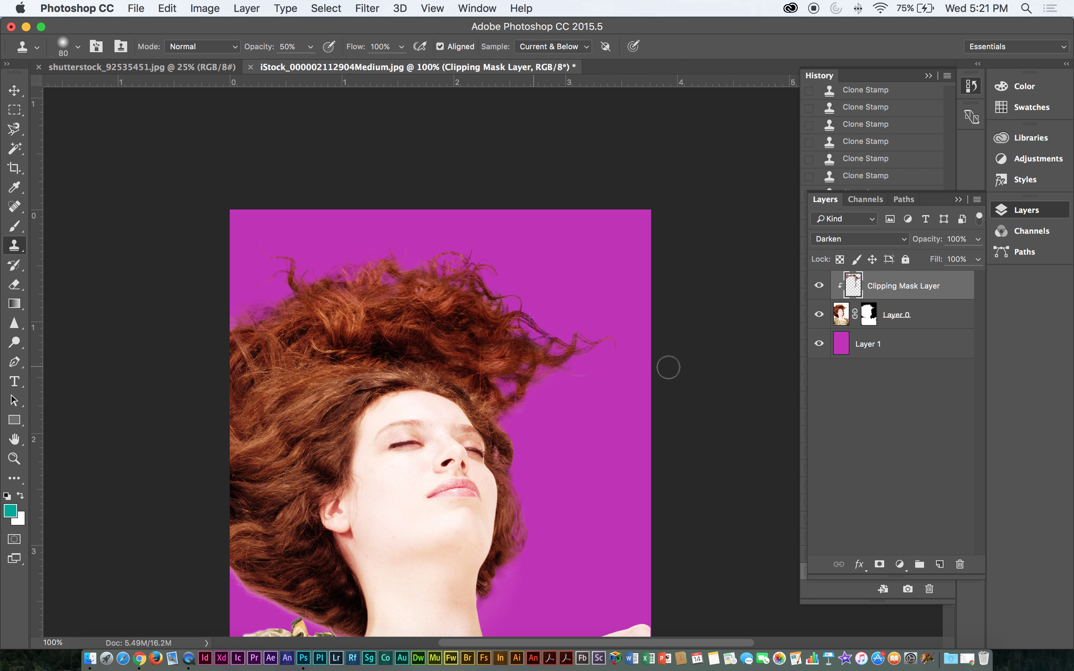
- Reduce the Clone Stamp brush to 35 for the lower hair edge above the ruffled shoulder
{"action": "left_click_drag", "start_coordinate": [666, 448], "coordinate": [624, 245]}
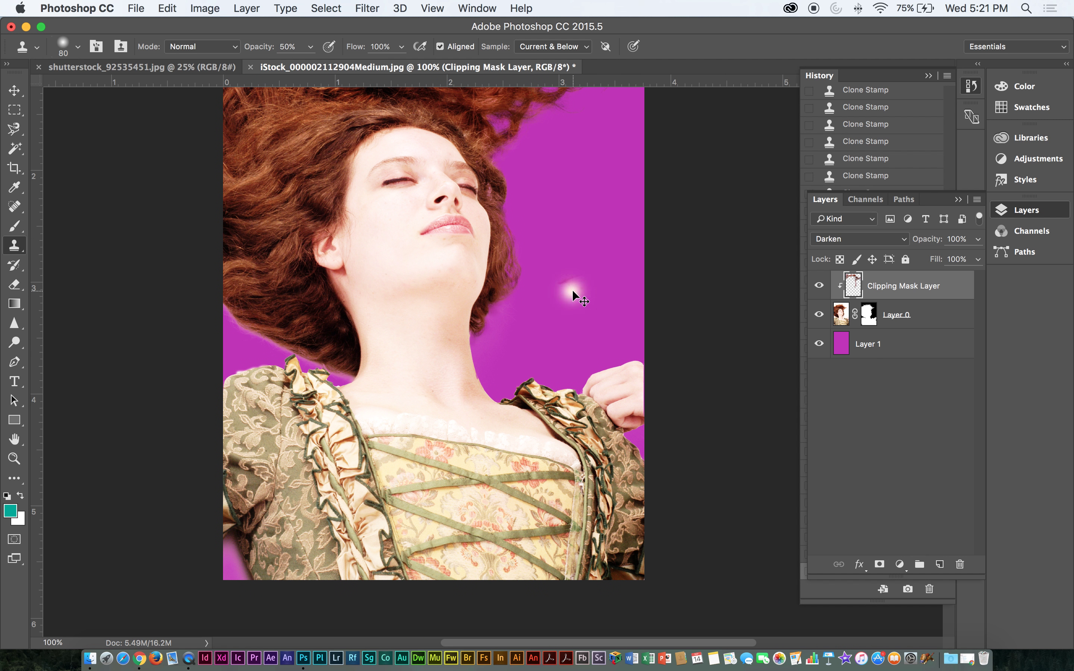
{"action": "key", "text": "super+equal"}
{"action": "key", "text": "super+equal"}
{"action": "scroll", "coordinate": [605, 470], "scroll_direction": "up", "scroll_amount": 2}
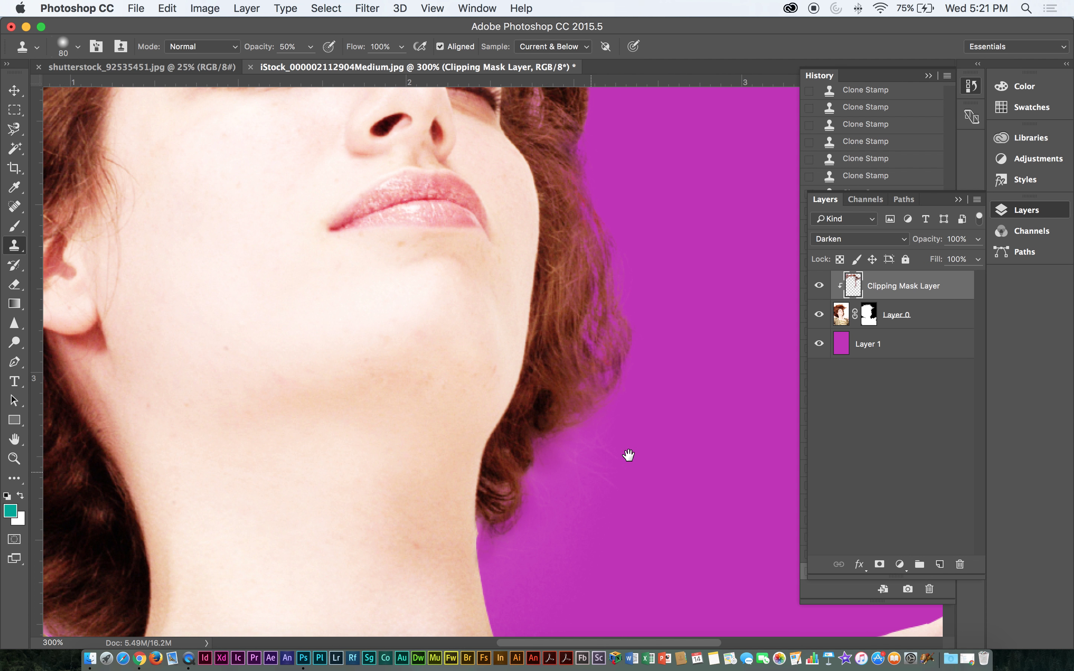
{"action": "scroll", "coordinate": [605, 470], "scroll_direction": "down", "scroll_amount": 5}
{"action": "scroll", "coordinate": [605, 469], "scroll_direction": "left", "scroll_amount": 10}
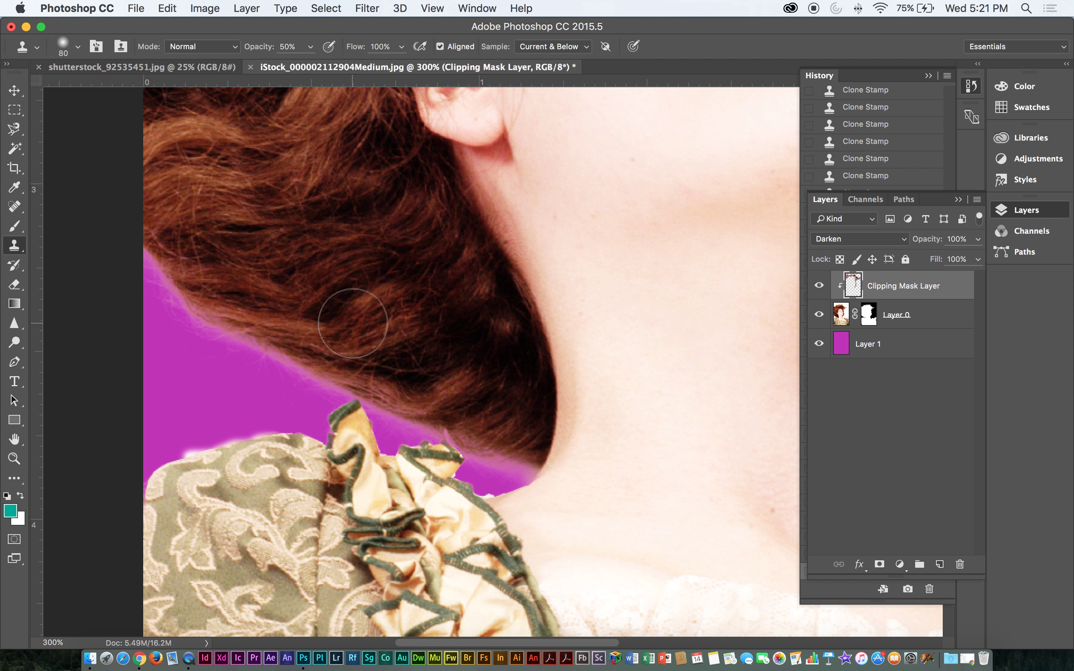
{"action": "key", "text": "bracketleft"}
{"action": "key", "text": "bracketleft"}
{"action": "key", "text": "bracketleft"}
{"action": "key", "text": "bracketleft"}
{"action": "key", "text": "bracketleft"}
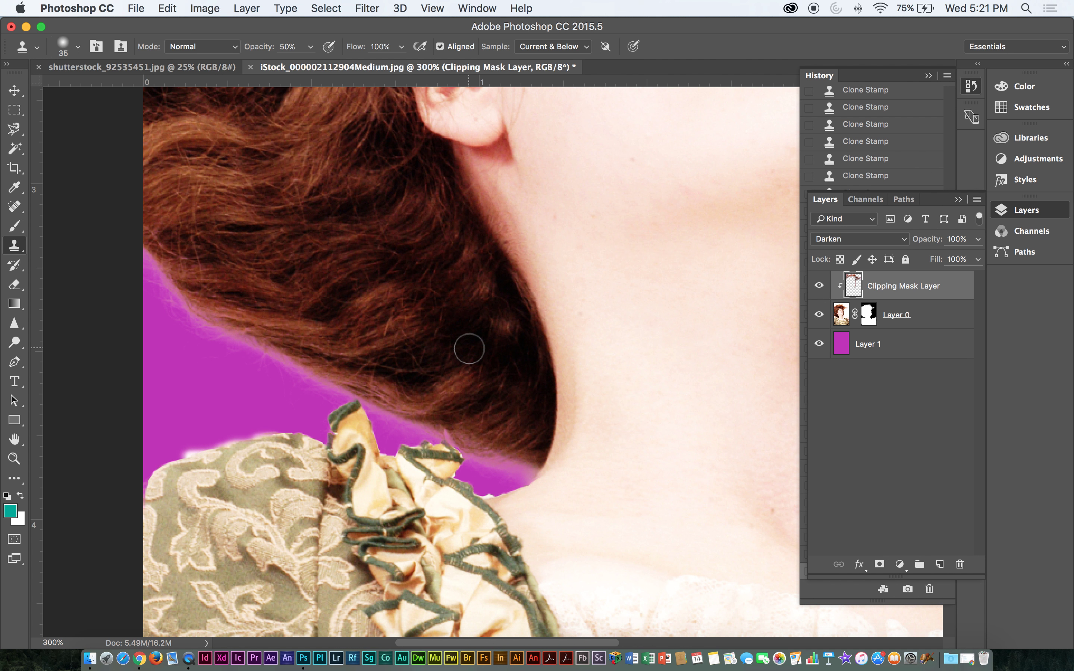
- Draw a closed Pen path around the lower hair, following the neck curve and the top of the ruffled collar
{"action": "key", "text": "p"}
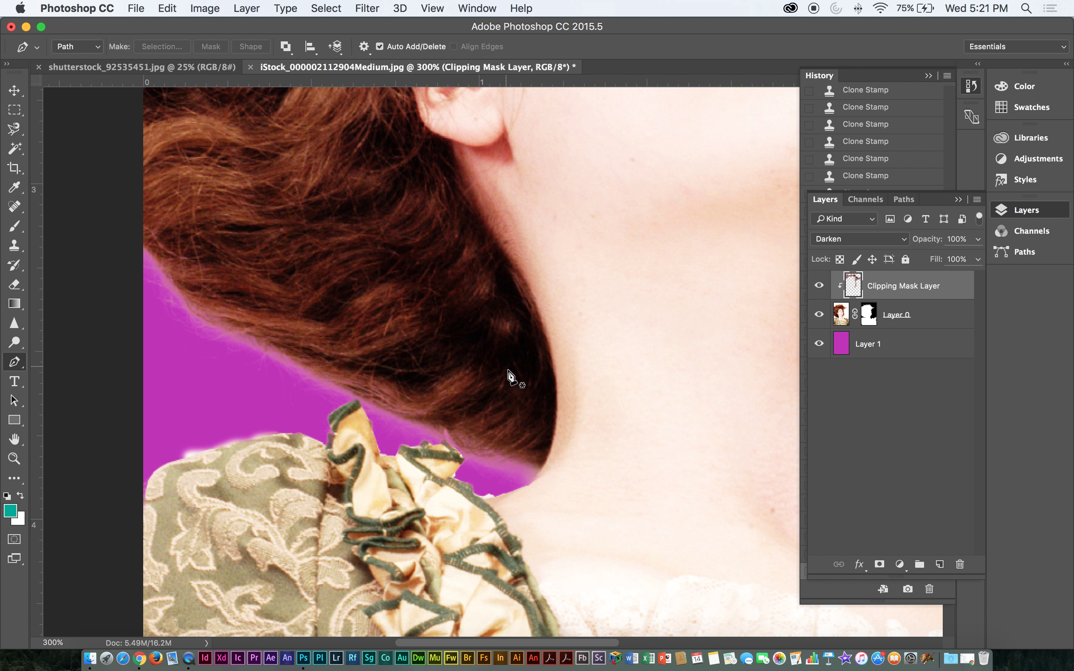
{"action": "left_click", "coordinate": [501, 494]}
{"action": "left_click_drag", "start_coordinate": [567, 393], "coordinate": [566, 398]}
{"action": "left_click", "coordinate": [122, 132]}
{"action": "left_click_drag", "start_coordinate": [95, 284], "coordinate": [102, 310]}
{"action": "left_click_drag", "start_coordinate": [162, 370], "coordinate": [262, 387]}
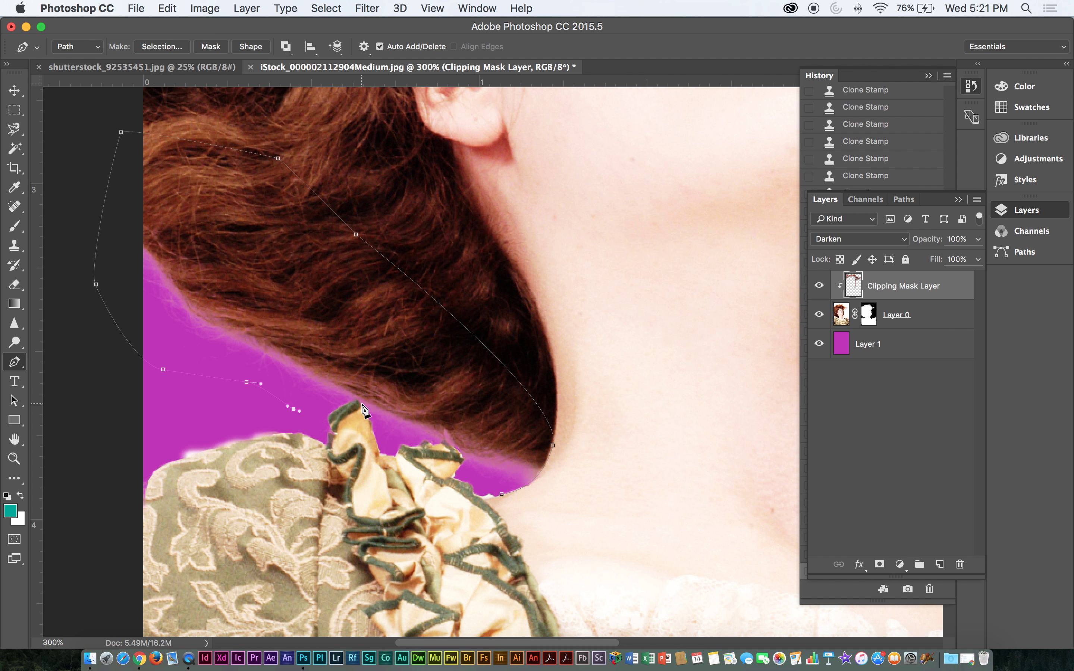
{"action": "left_click_drag", "start_coordinate": [363, 414], "coordinate": [365, 413]}
{"action": "left_click", "coordinate": [378, 424]}
{"action": "left_click", "coordinate": [384, 440]}
{"action": "key", "text": "v"}
- Convert the Work Path into a new anti-aliased selection with a feather radius of 0 pixels
{"action": "left_click", "coordinate": [904, 200]}
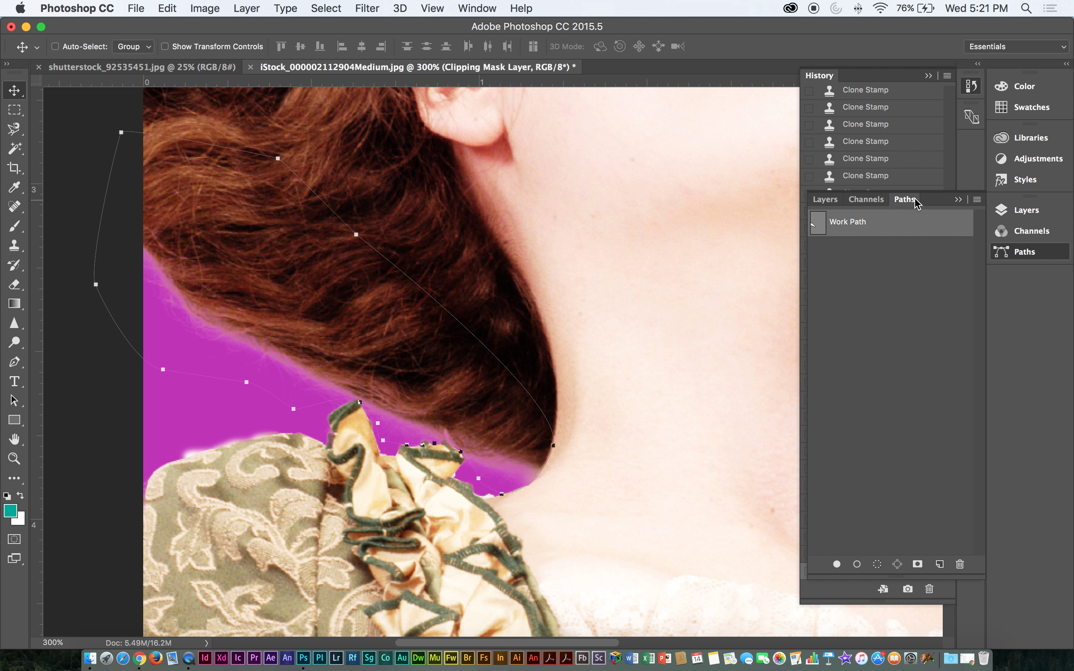
{"action": "left_click", "coordinate": [977, 200]}
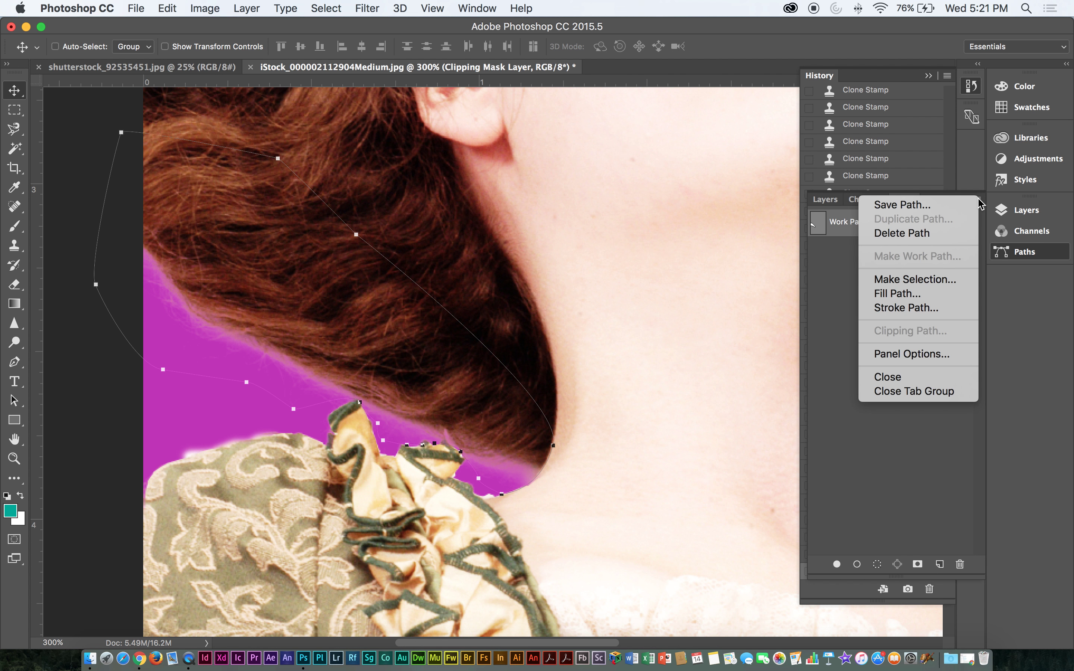
{"action": "left_click", "coordinate": [915, 279]}
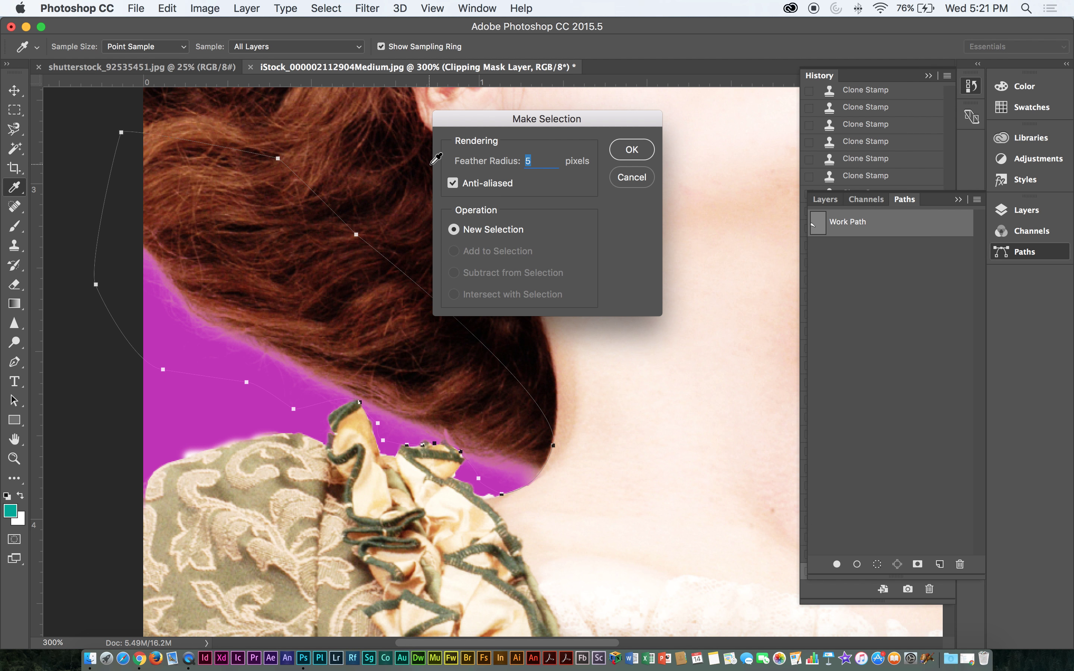
{"action": "type", "text": "0"}
{"action": "key", "text": "Return"}
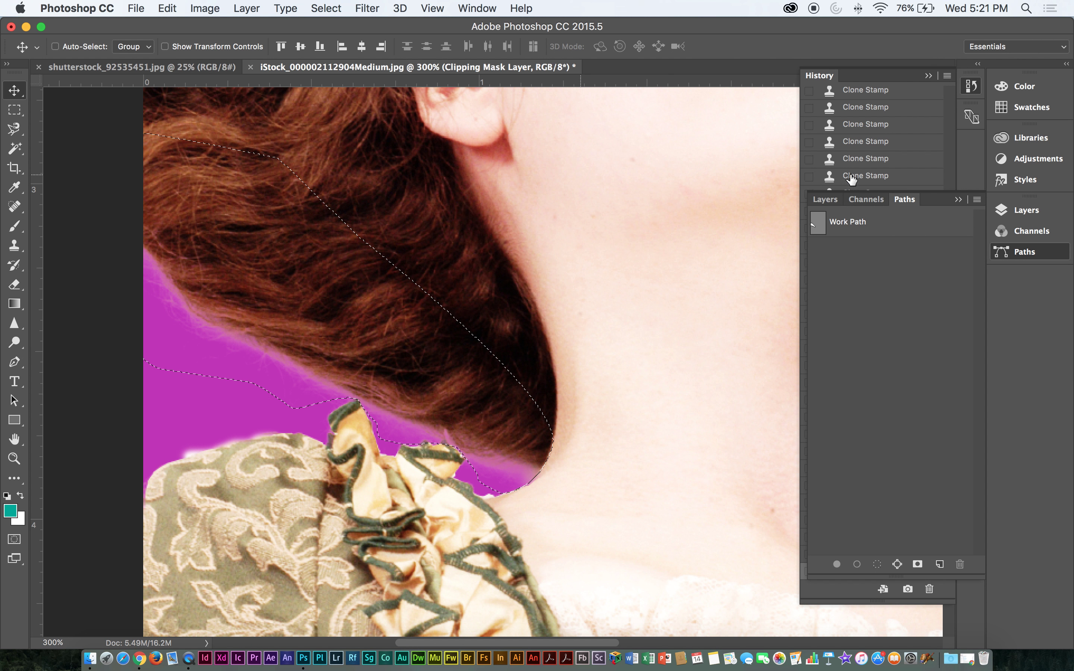
- Clone dark hair with a size 60 brush over the pale lower hair edge inside the selection, and deselect
{"action": "left_click", "coordinate": [833, 203]}
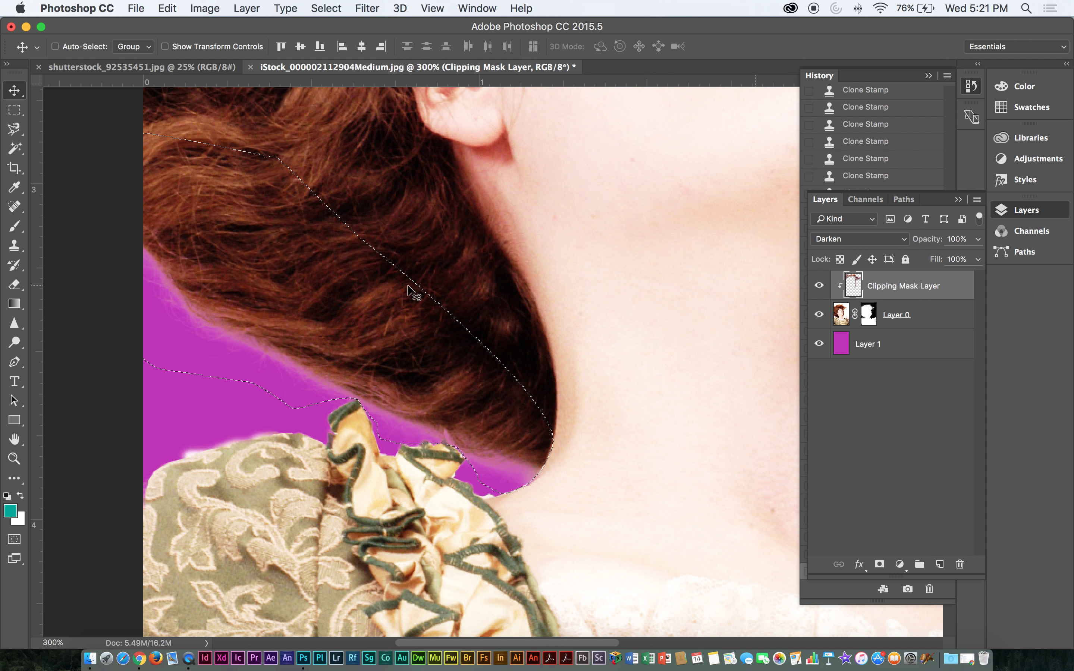
{"action": "key", "text": "s"}
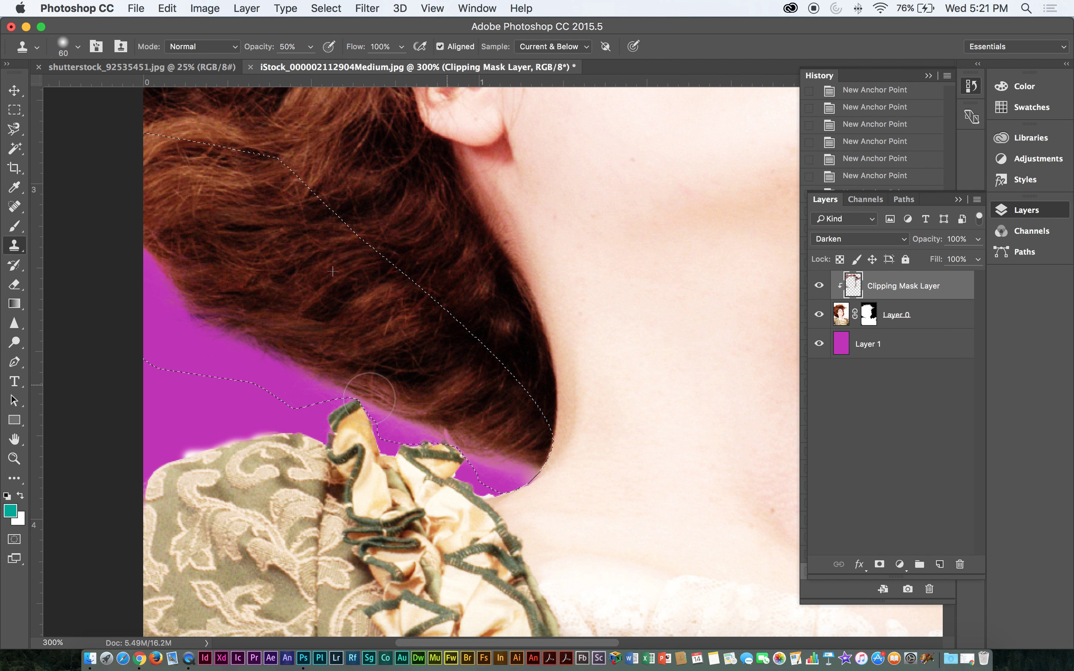
{"action": "mouse_move", "coordinate": [511, 456]}
{"action": "left_mouse_down"}
{"action": "mouse_move", "coordinate": [546, 467]}
{"action": "mouse_move", "coordinate": [466, 468]}
{"action": "mouse_move", "coordinate": [526, 469]}
{"action": "mouse_move", "coordinate": [446, 422]}
{"action": "mouse_move", "coordinate": [485, 460]}
{"action": "mouse_move", "coordinate": [333, 371]}
{"action": "left_mouse_up"}
{"action": "left_click", "coordinate": [456, 410], "text": "alt"}
{"action": "left_click_drag", "start_coordinate": [559, 473], "coordinate": [528, 461]}
{"action": "left_click_drag", "start_coordinate": [522, 455], "coordinate": [419, 391]}
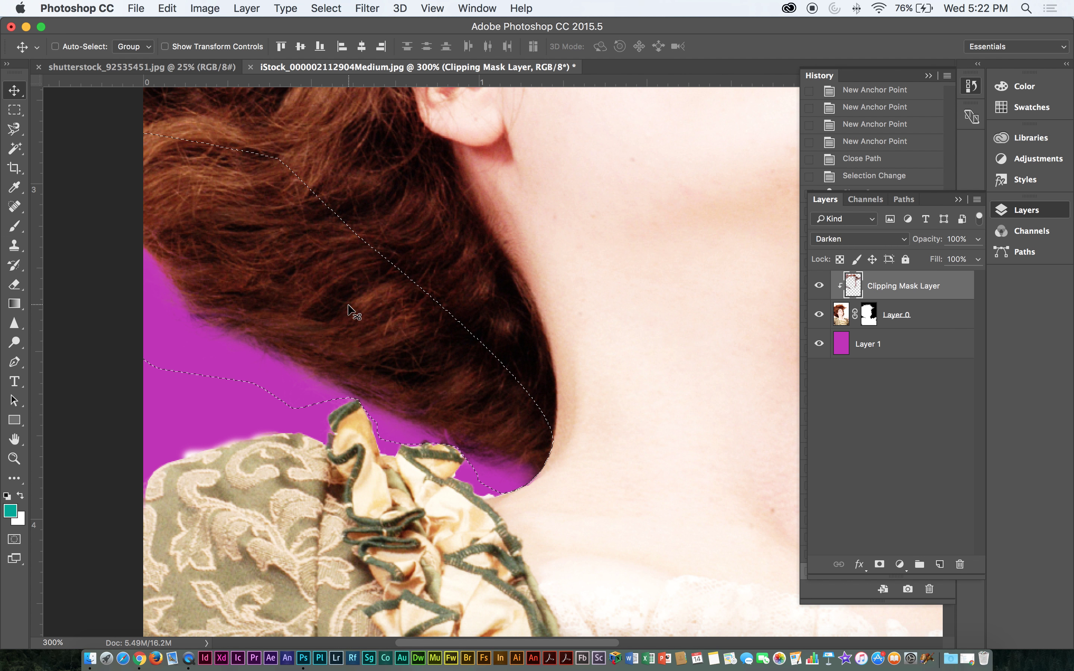
{"action": "key", "text": "super+d"}
- Examine the retouched hair edges against the purple background across the whole cutout
{"action": "key", "text": "super+minus"}
{"action": "key", "text": "super+minus"}
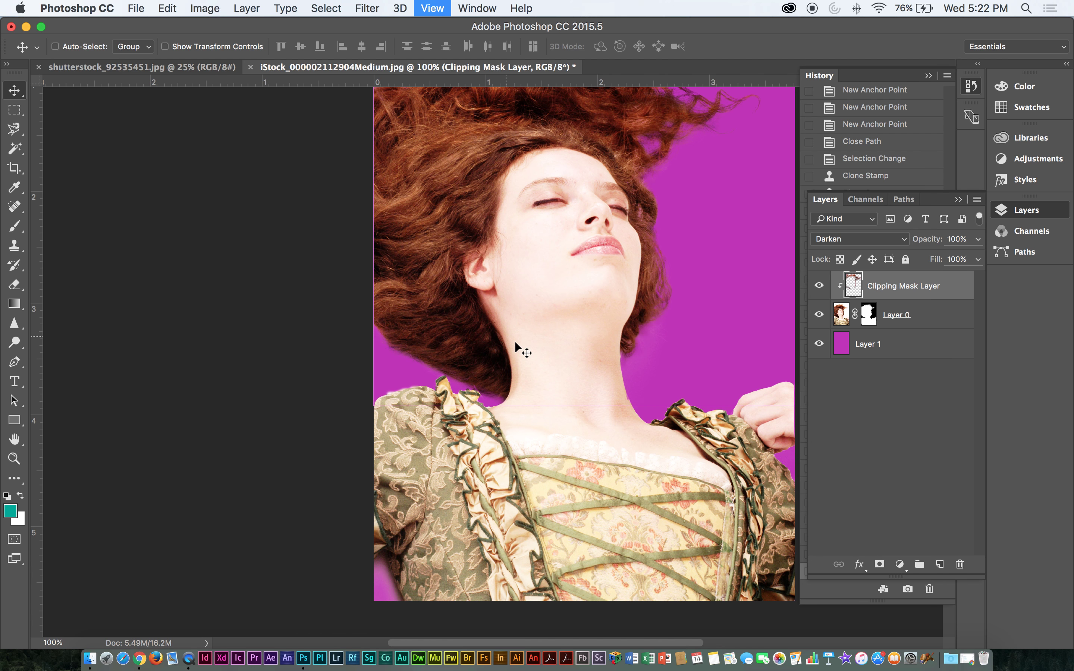
{"action": "key", "text": "super+minus"}
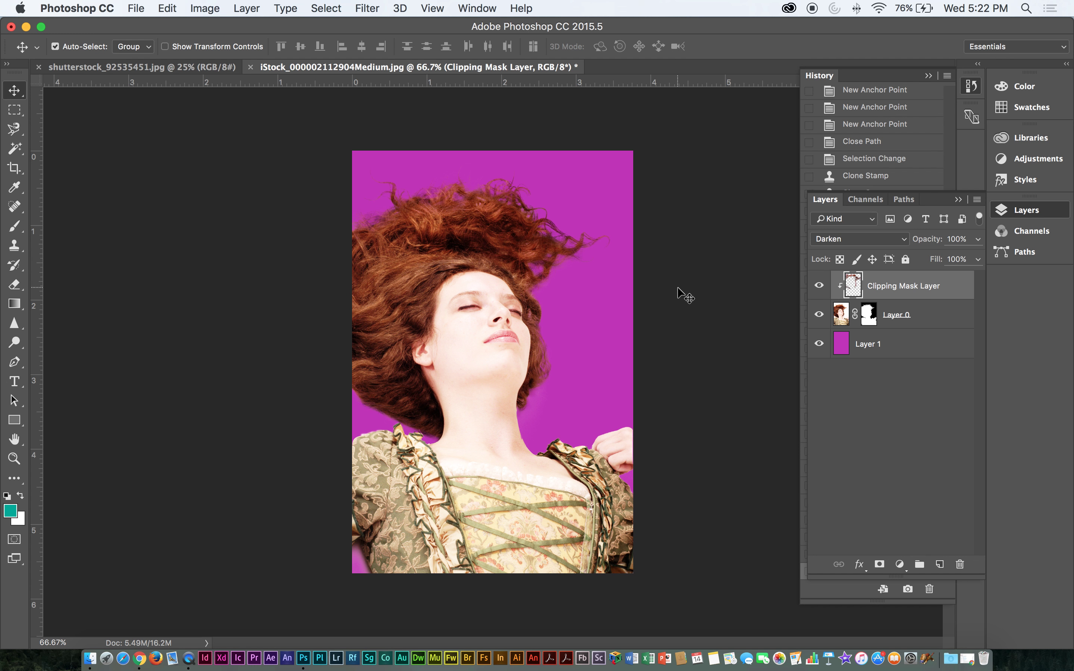
{"action": "key", "text": "super+plus"}
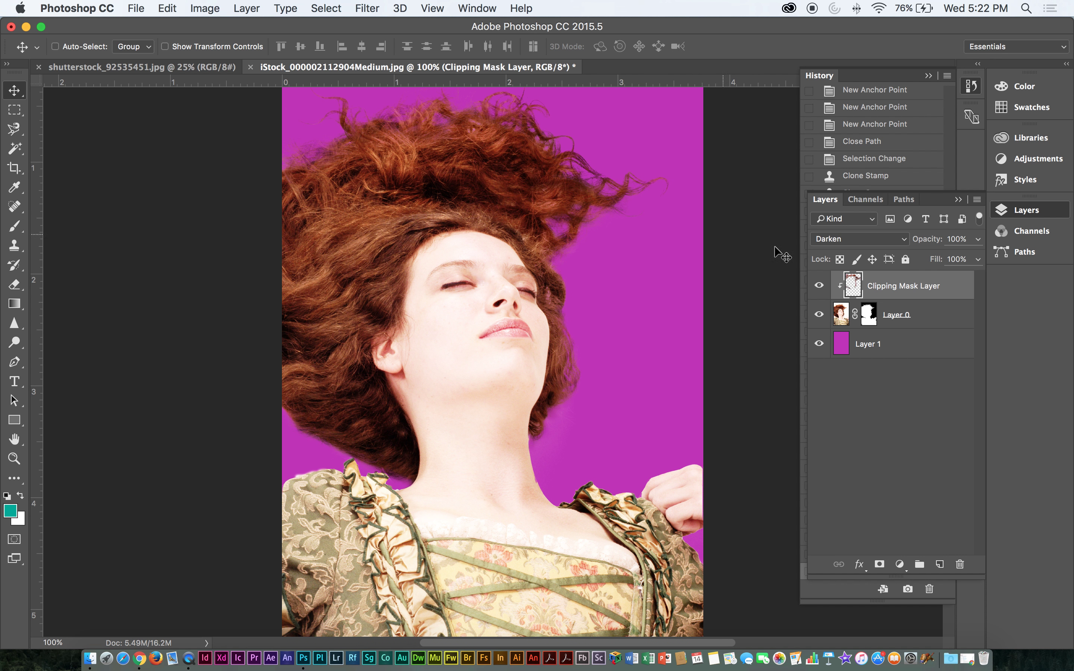
{"action": "scroll", "coordinate": [619, 234], "scroll_direction": "up", "scroll_amount": 10}
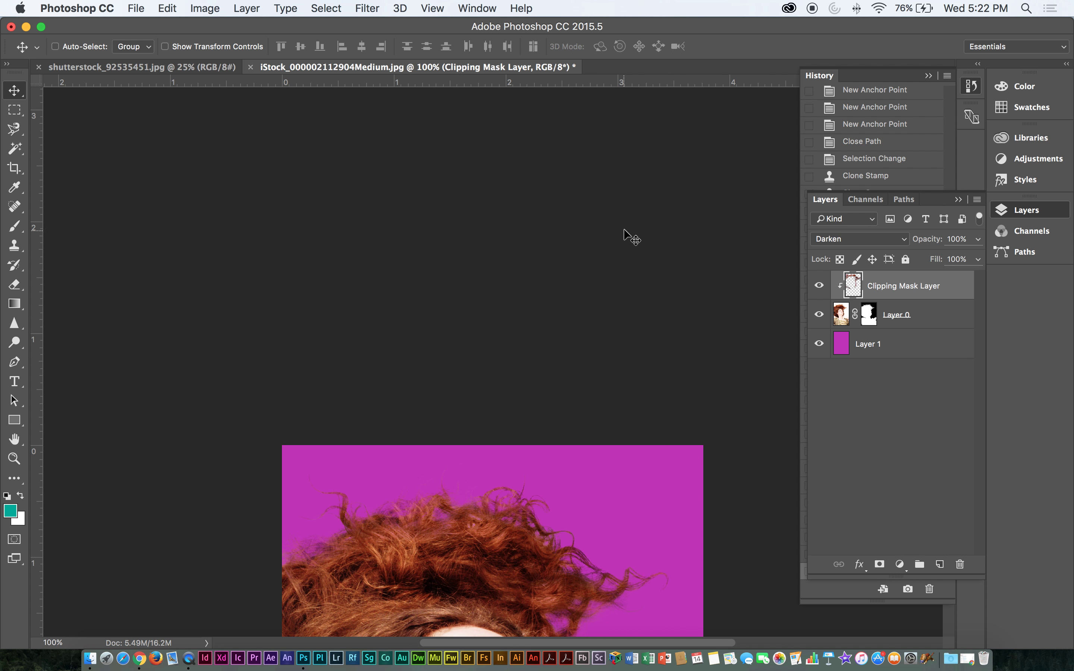
{"action": "scroll", "coordinate": [630, 230], "scroll_direction": "down", "scroll_amount": 5}
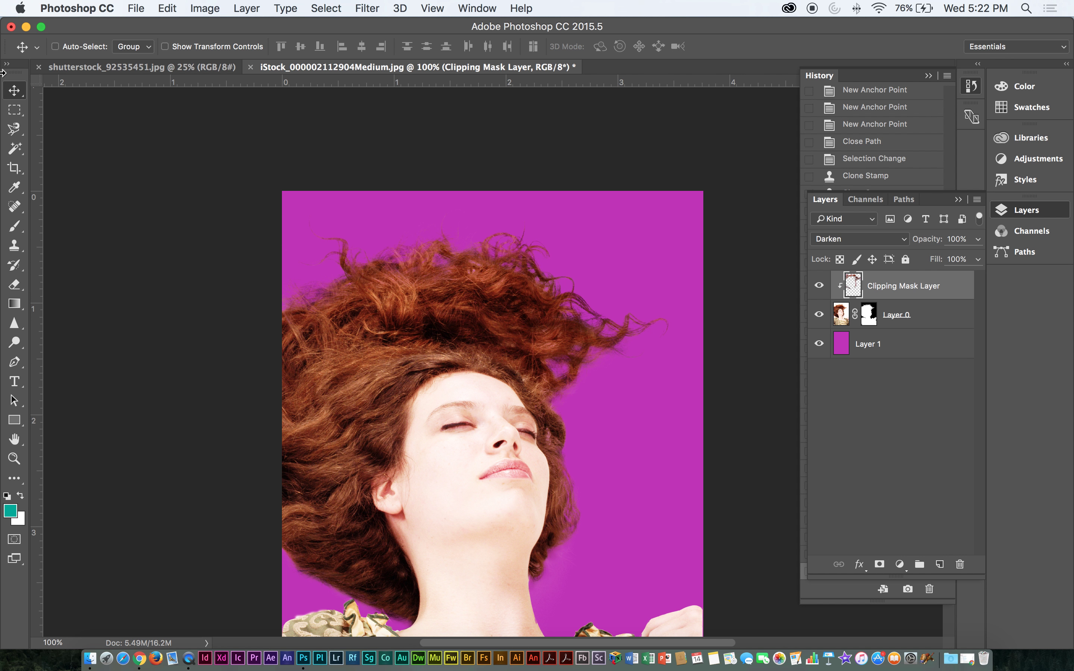
{"action": "scroll", "coordinate": [703, 178], "scroll_direction": "down", "scroll_amount": 1}
{"action": "scroll", "coordinate": [705, 182], "scroll_direction": "down", "scroll_amount": 5}
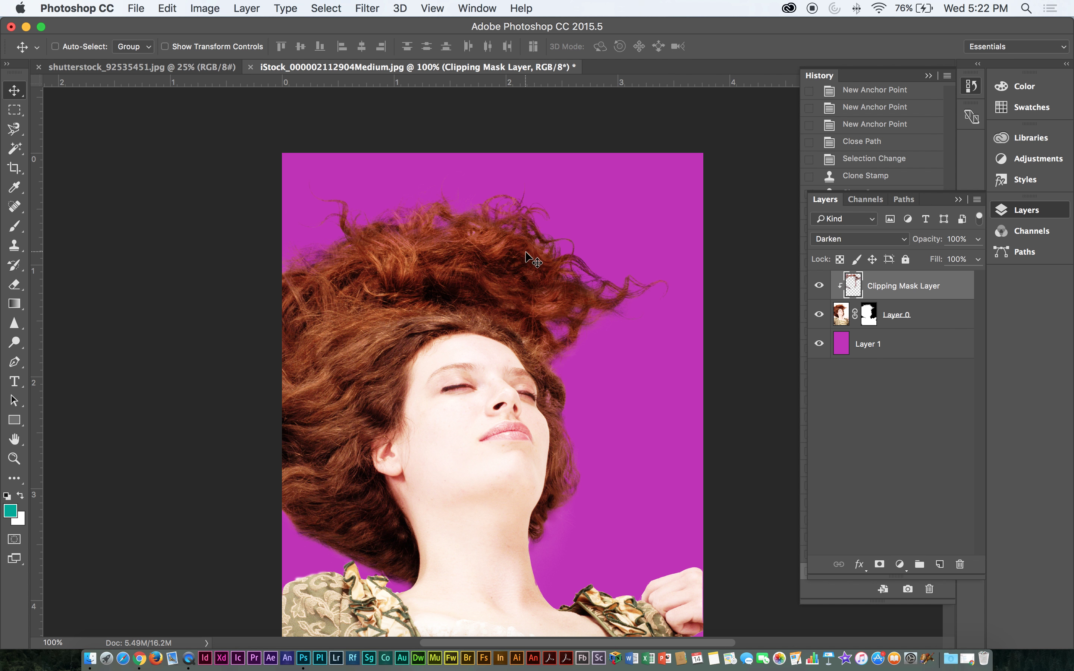
- Sample hair from the crown with the Clone Stamp and clone it over the curl loop and stray wisps along the crown's top edge
{"action": "key", "text": "super+equal"}
{"action": "left_click_drag", "start_coordinate": [540, 230], "coordinate": [599, 331]}
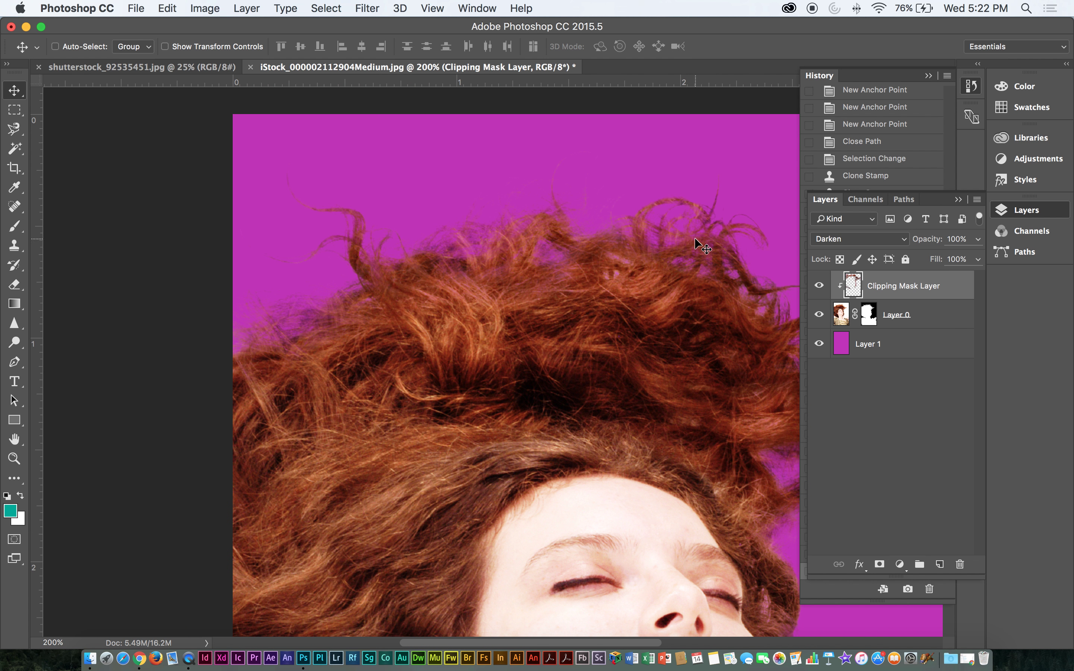
{"action": "key", "text": "super+equal"}
{"action": "key", "text": "super+equal"}
{"action": "left_click_drag", "start_coordinate": [518, 374], "coordinate": [441, 433]}
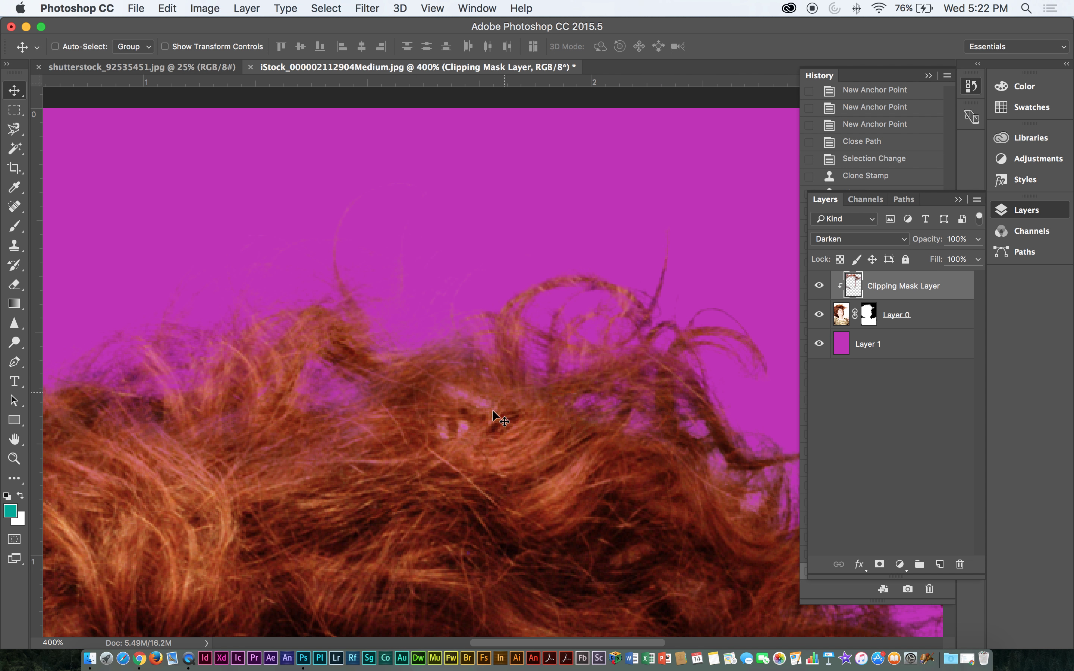
{"action": "key", "text": "b"}
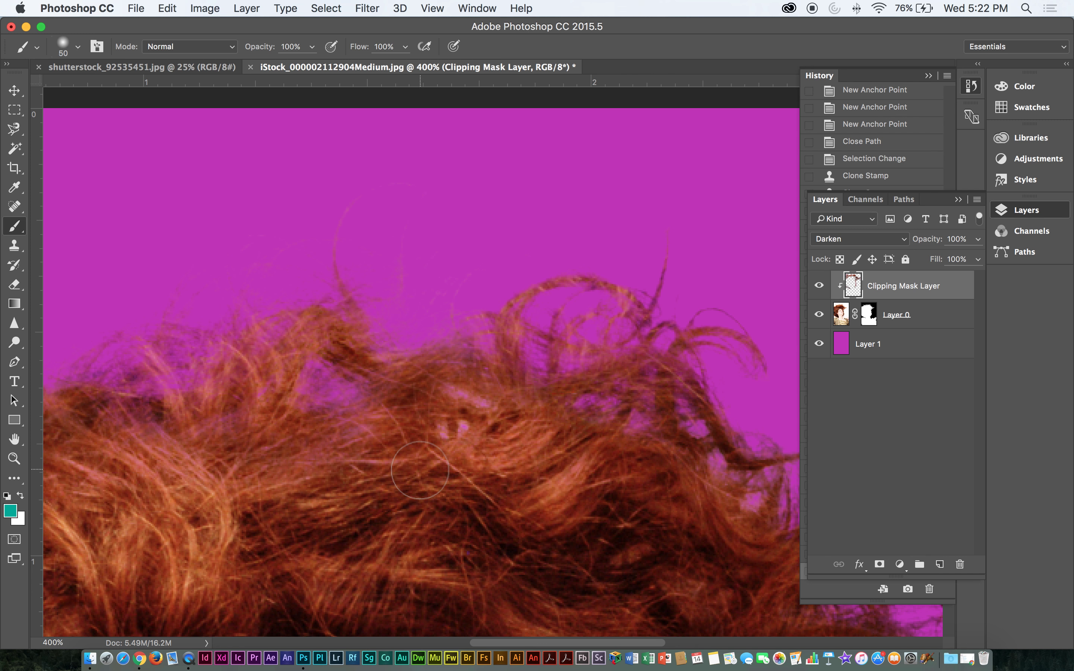
{"action": "key", "text": "s"}
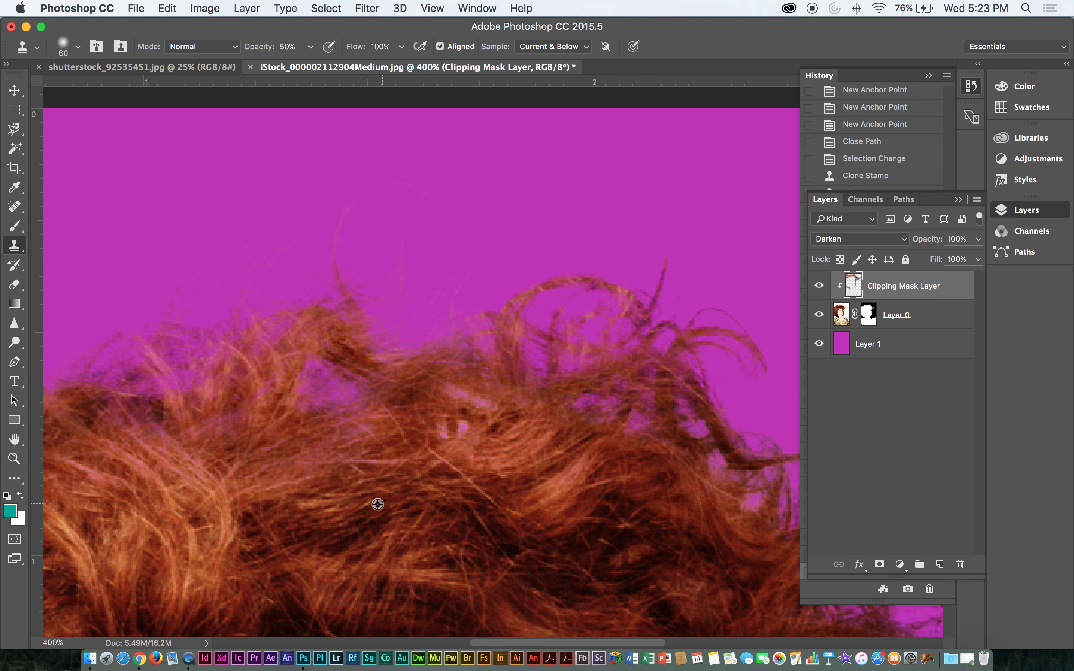
{"action": "left_click", "coordinate": [230, 467], "text": "alt"}
{"action": "left_click_drag", "start_coordinate": [665, 280], "coordinate": [633, 304]}
{"action": "left_click", "coordinate": [491, 287]}
{"action": "left_click", "coordinate": [607, 247]}
{"action": "left_click", "coordinate": [646, 259]}
{"action": "left_click", "coordinate": [566, 247]}
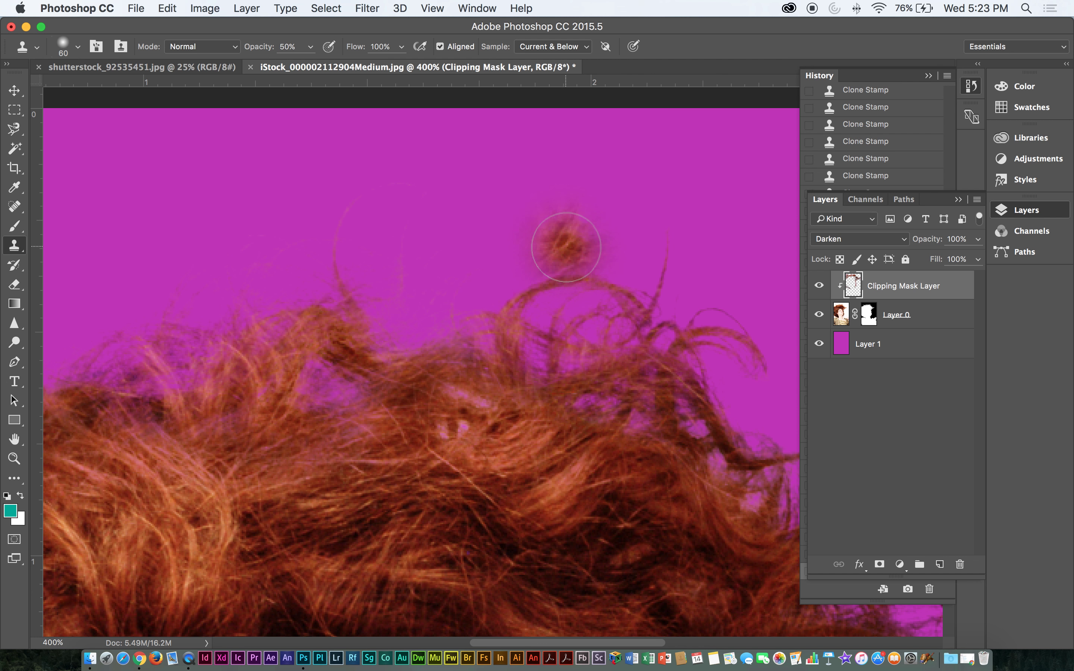
- Save the layered cutout to the Desktop in Photoshop format as Lady.psd
{"action": "key", "text": "super+minus"}
{"action": "key", "text": "super+minus"}
{"action": "key", "text": "super+minus"}
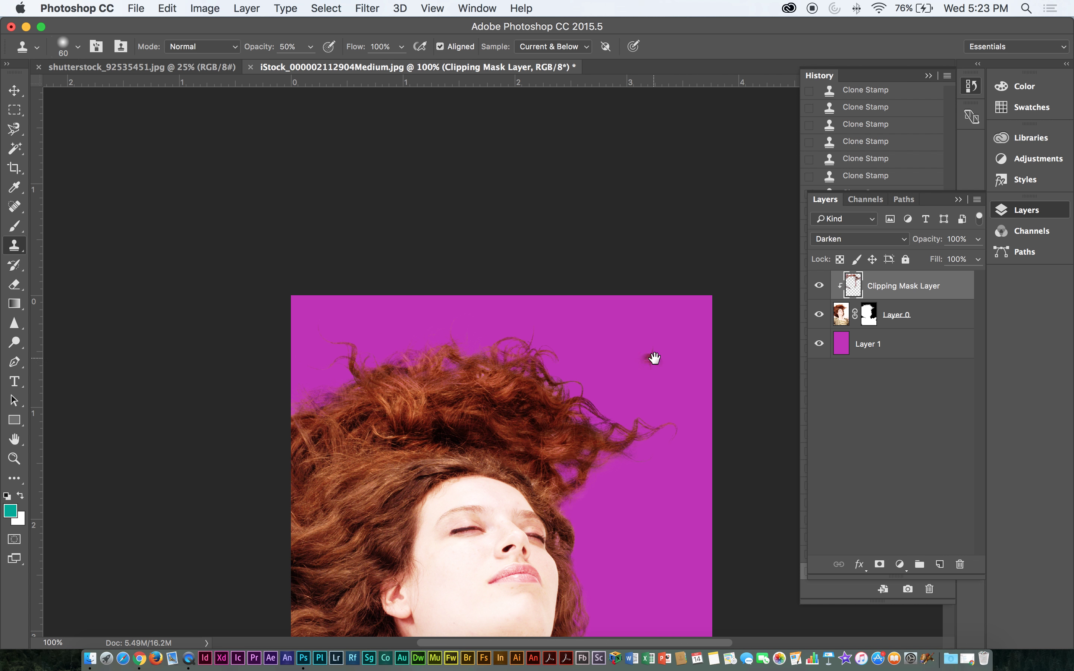
{"action": "left_click_drag", "start_coordinate": [655, 358], "coordinate": [606, 247]}
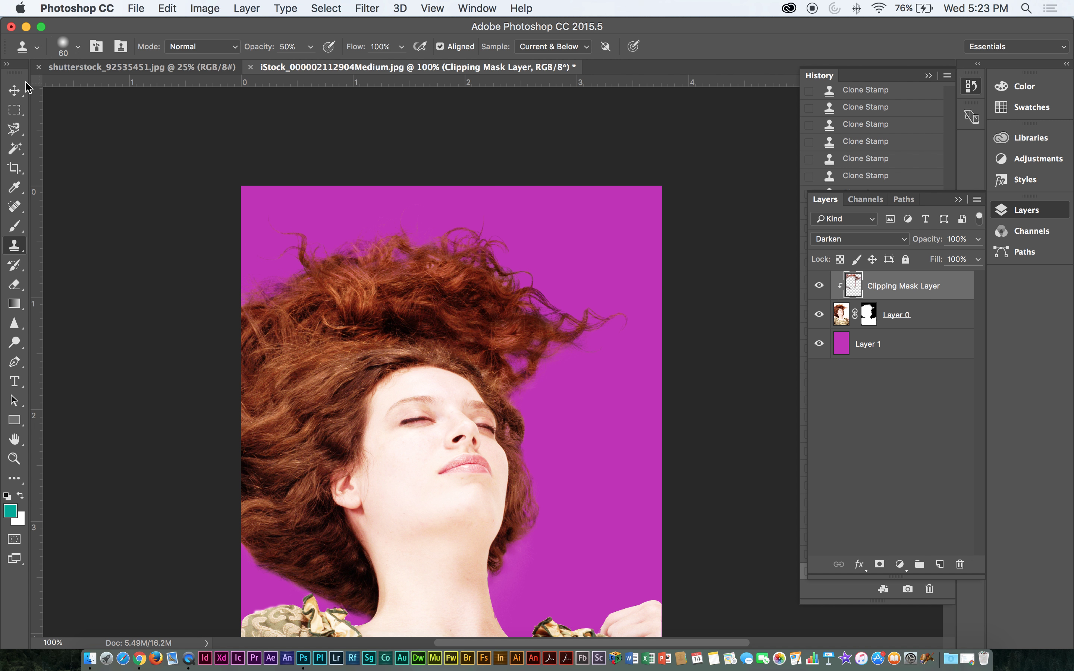
{"action": "left_click", "coordinate": [14, 91]}
{"action": "left_click", "coordinate": [119, 7]}
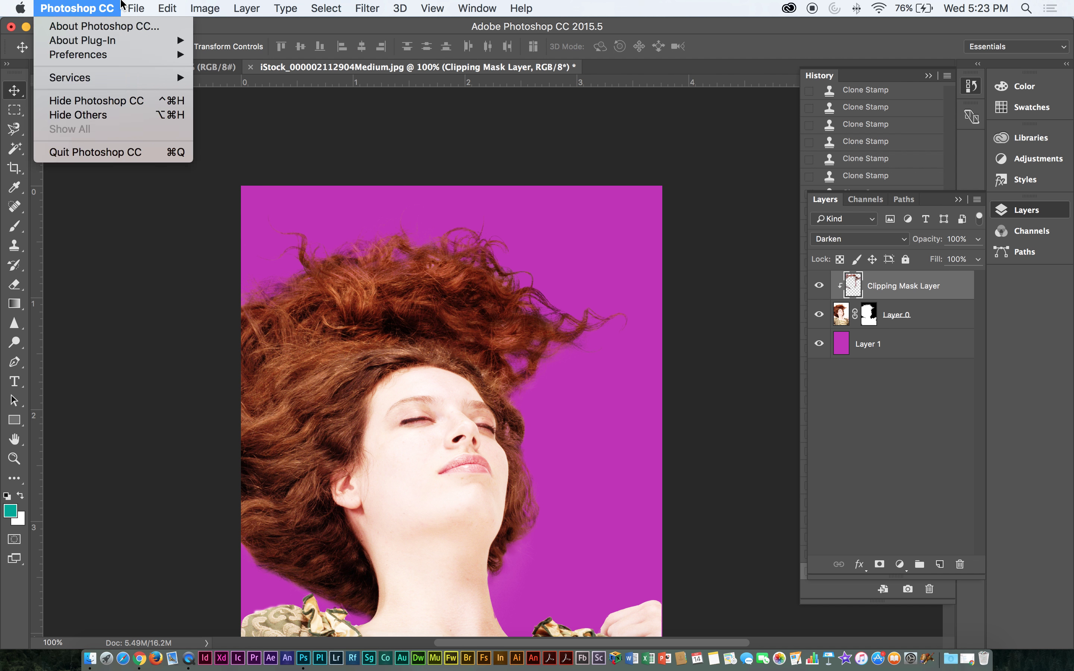
{"action": "left_click", "coordinate": [182, 165]}
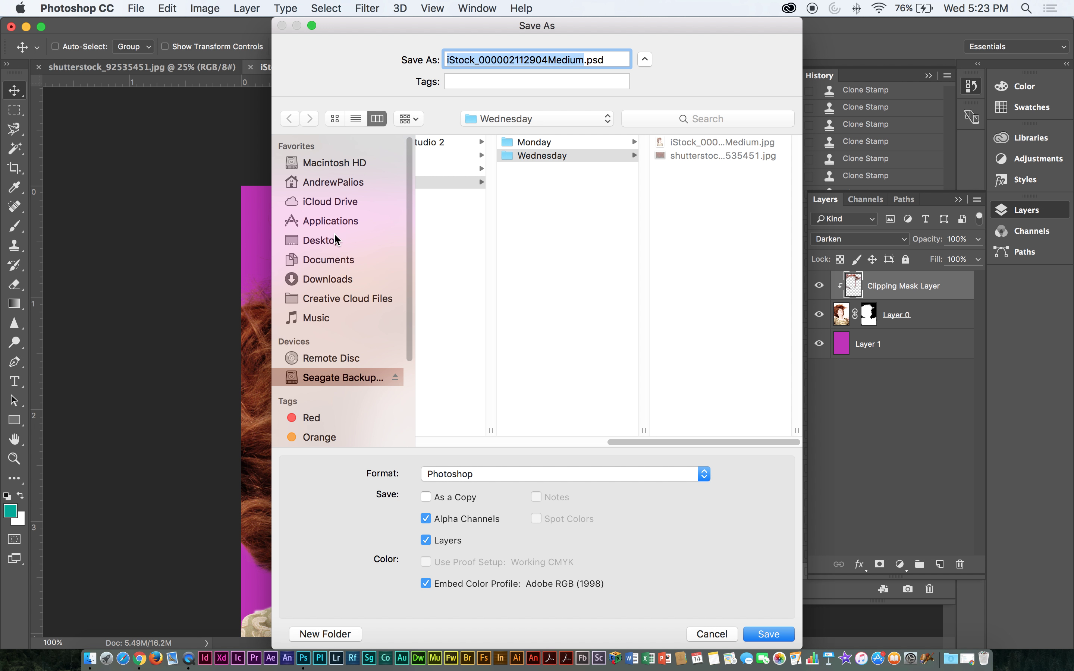
{"action": "left_click", "coordinate": [336, 240]}
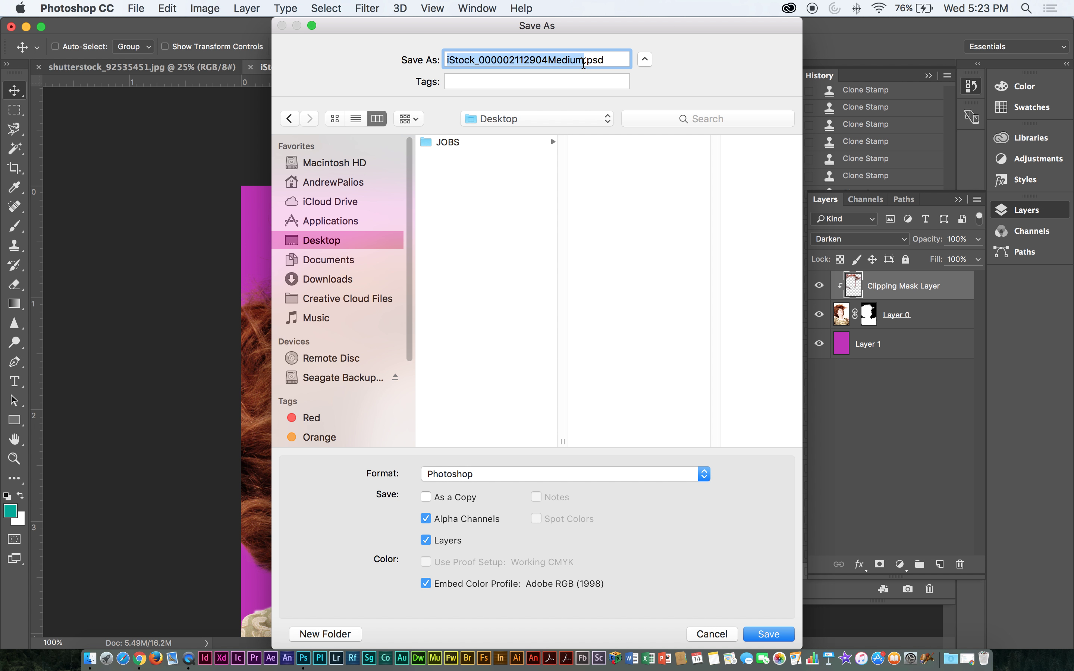
{"action": "type", "text": "Lady"}
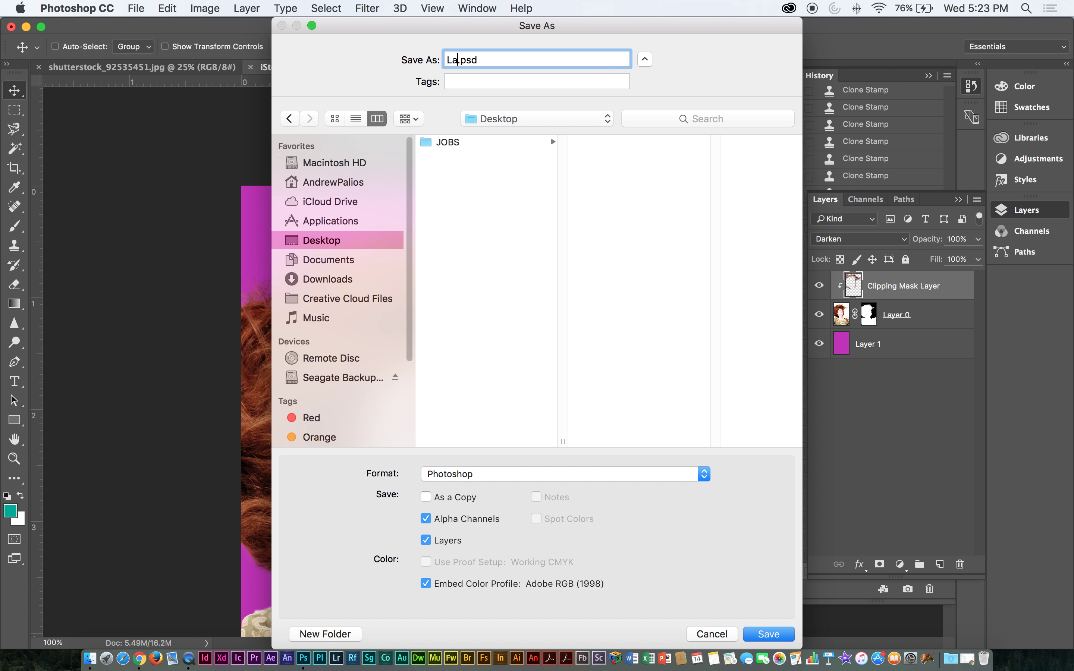
{"action": "key", "text": "Return"}
{"action": "key", "text": "Return"}
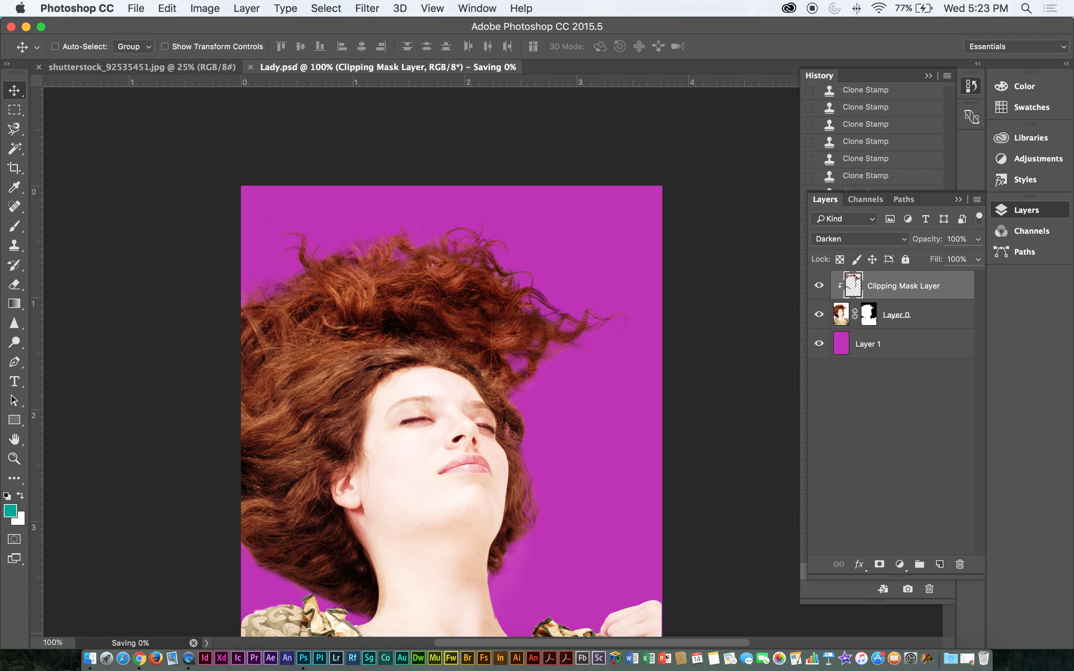
- Switch to shutterstock_92535451.jpg and convert its Background into a regular layer named Layer 0
{"action": "left_click", "coordinate": [125, 68]}
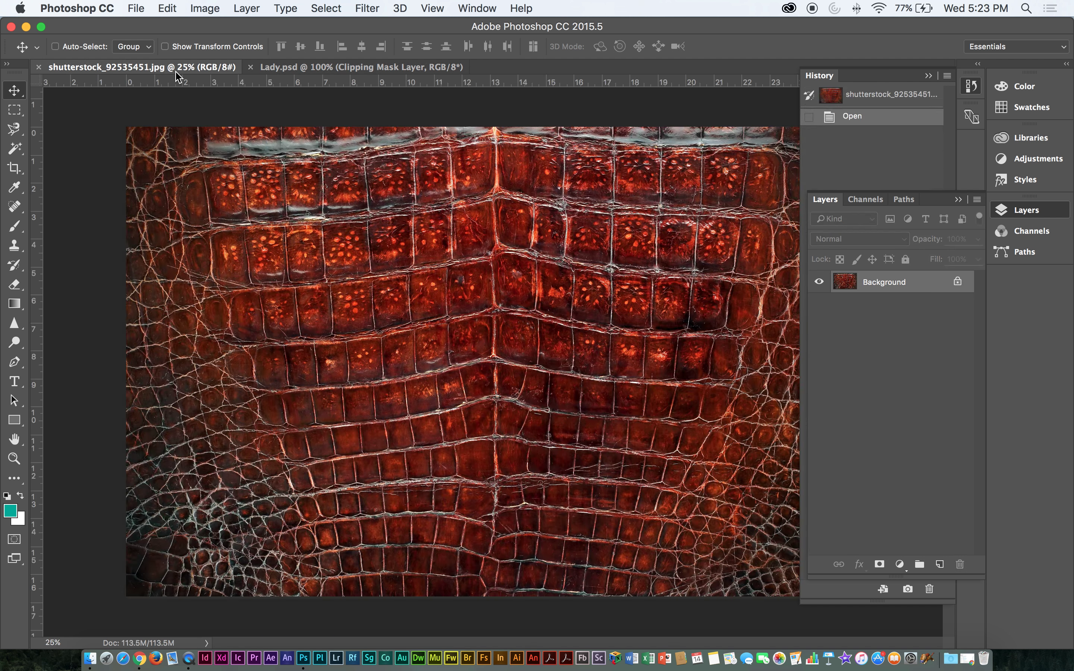
{"action": "double_click", "coordinate": [903, 287]}
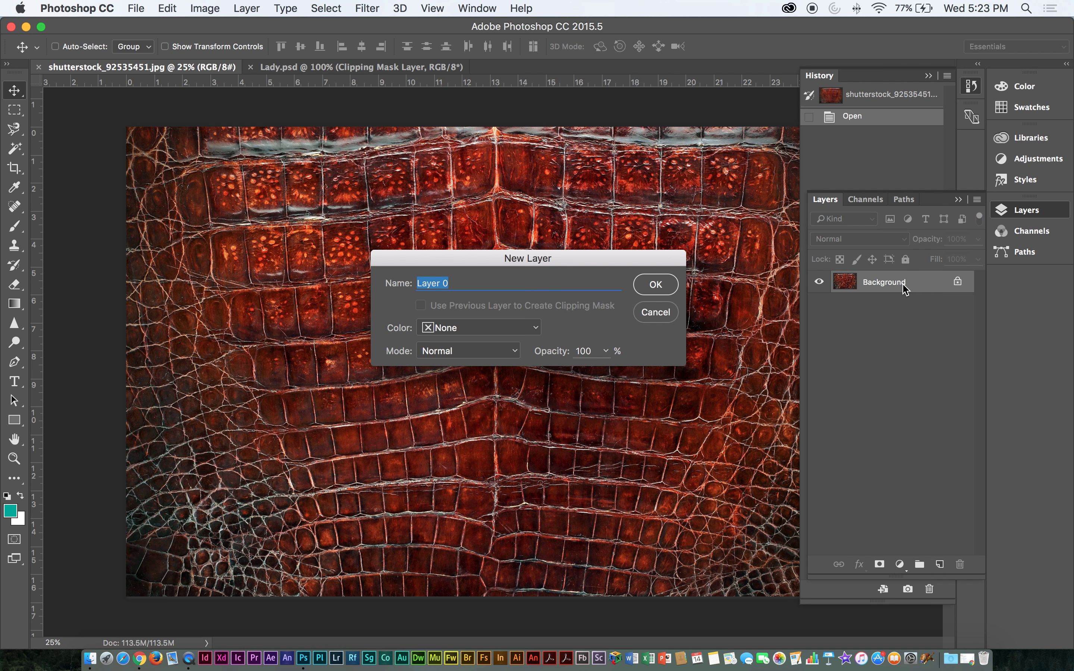
{"action": "left_click", "coordinate": [656, 284]}
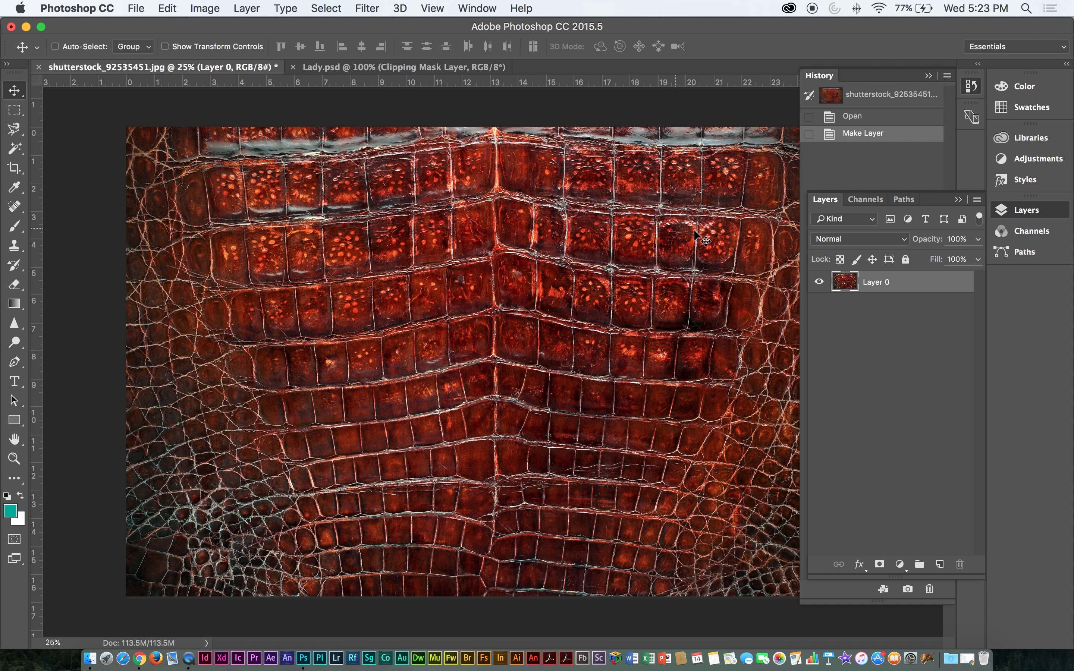
- Copy the reptile-skin layer into Lady.psd and stack it between the masked woman layer and the purple background layer
{"action": "left_click", "coordinate": [203, 9]}
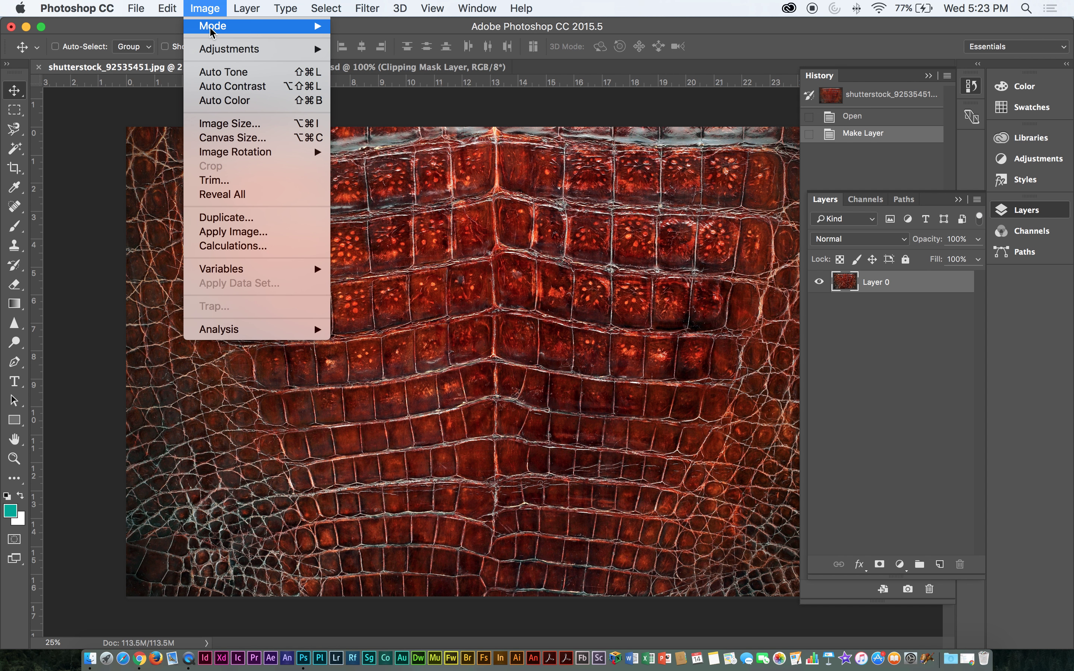
{"action": "left_click", "coordinate": [558, 243]}
{"action": "left_click_drag", "start_coordinate": [634, 248], "coordinate": [439, 65]}
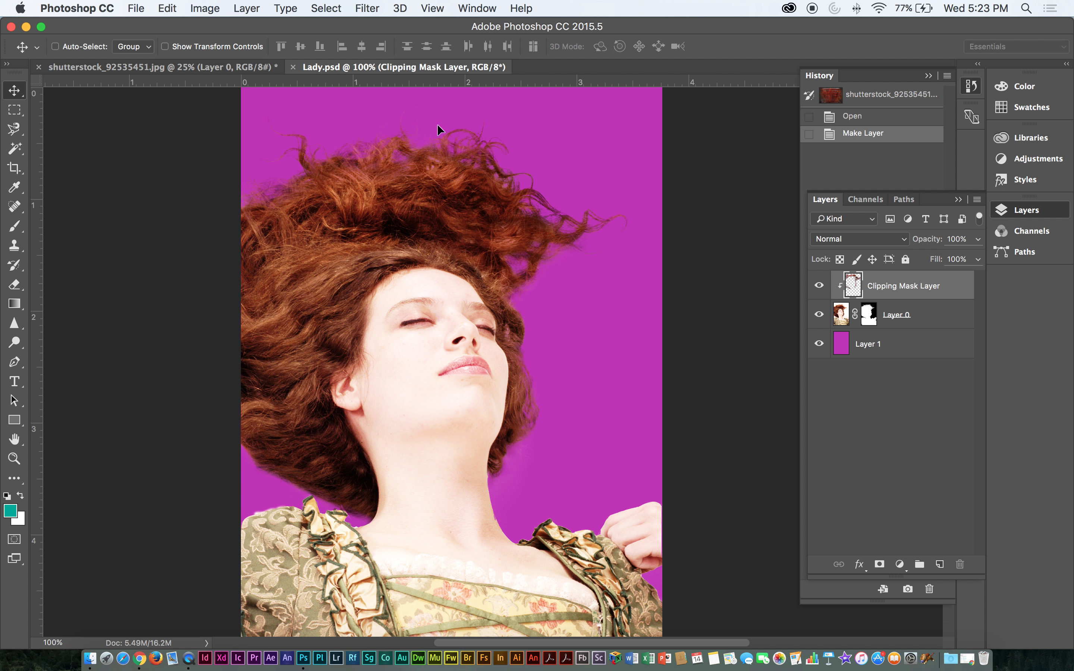
{"action": "left_click_drag", "start_coordinate": [353, 117], "coordinate": [353, 117]}
{"action": "left_click_drag", "start_coordinate": [883, 292], "coordinate": [883, 358]}
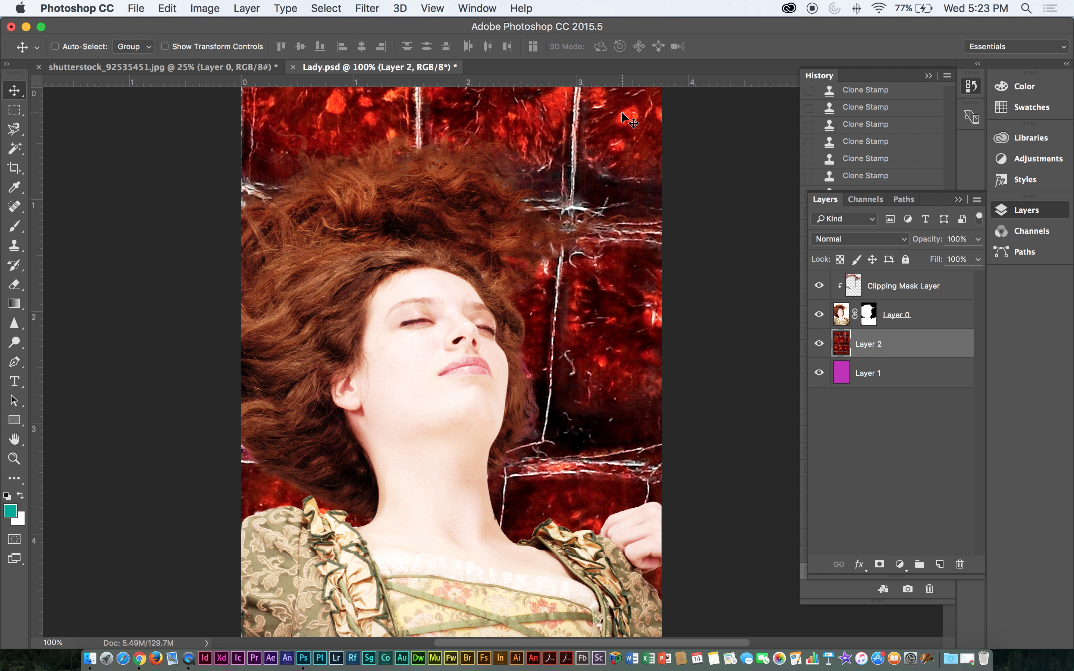
- Scale the reptile-skin layer down to about 36% so it still covers the whole canvas behind the woman
{"action": "key", "text": "super+minus"}
{"action": "key", "text": "super+minus"}
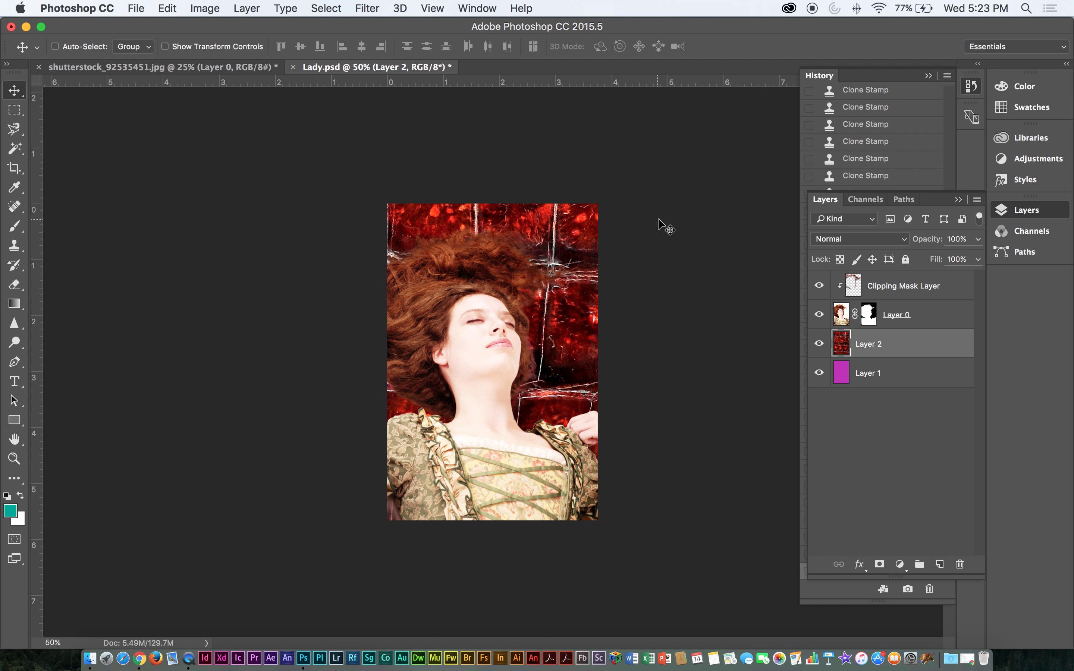
{"action": "key", "text": "super+t"}
{"action": "key", "text": "super+minus"}
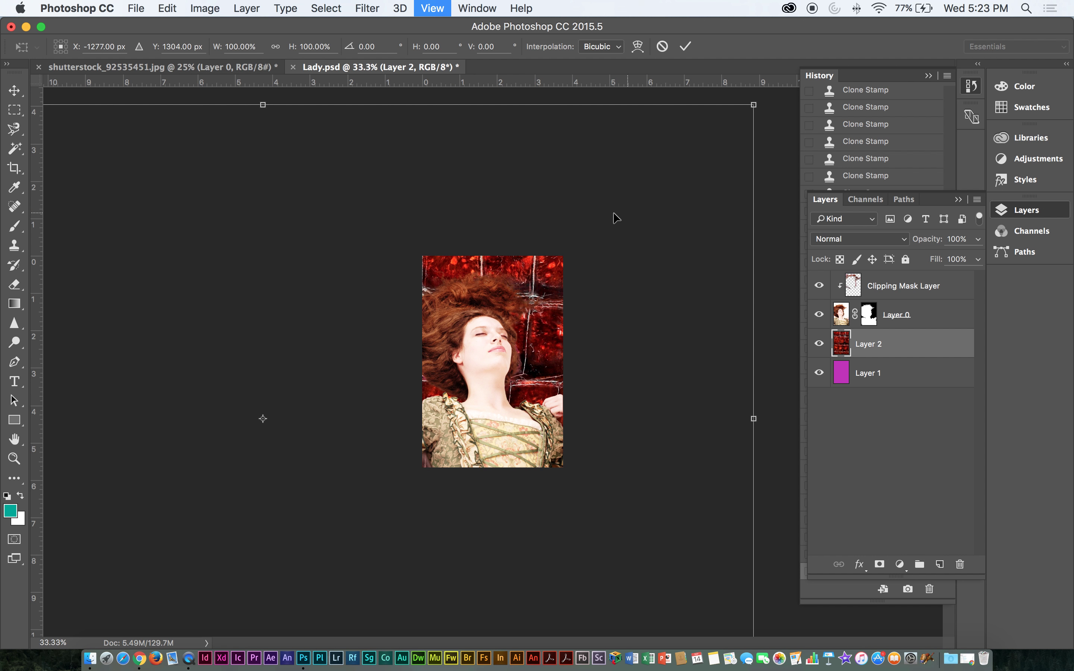
{"action": "key", "text": "super+minus"}
{"action": "left_click_drag", "start_coordinate": [693, 171], "coordinate": [541, 340]}
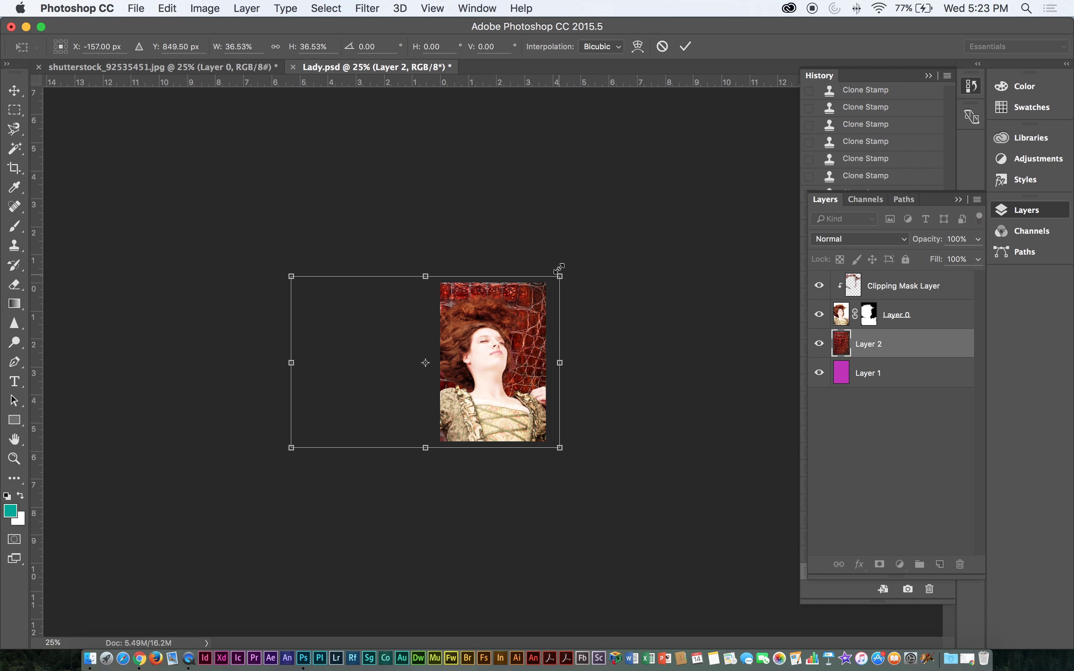
{"action": "left_click_drag", "start_coordinate": [559, 274], "coordinate": [556, 279]}
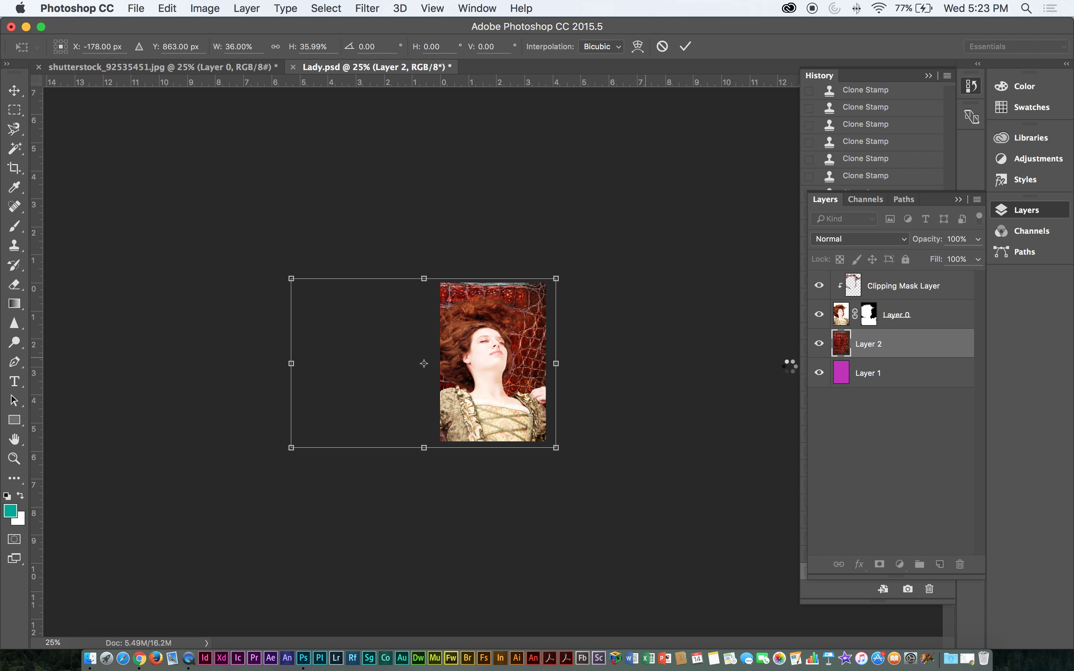
{"action": "key", "text": "Return"}
- Compare the hair edges against the purple background and the reptile-skin texture by hiding and showing the texture layer
{"action": "left_click", "coordinate": [819, 344]}
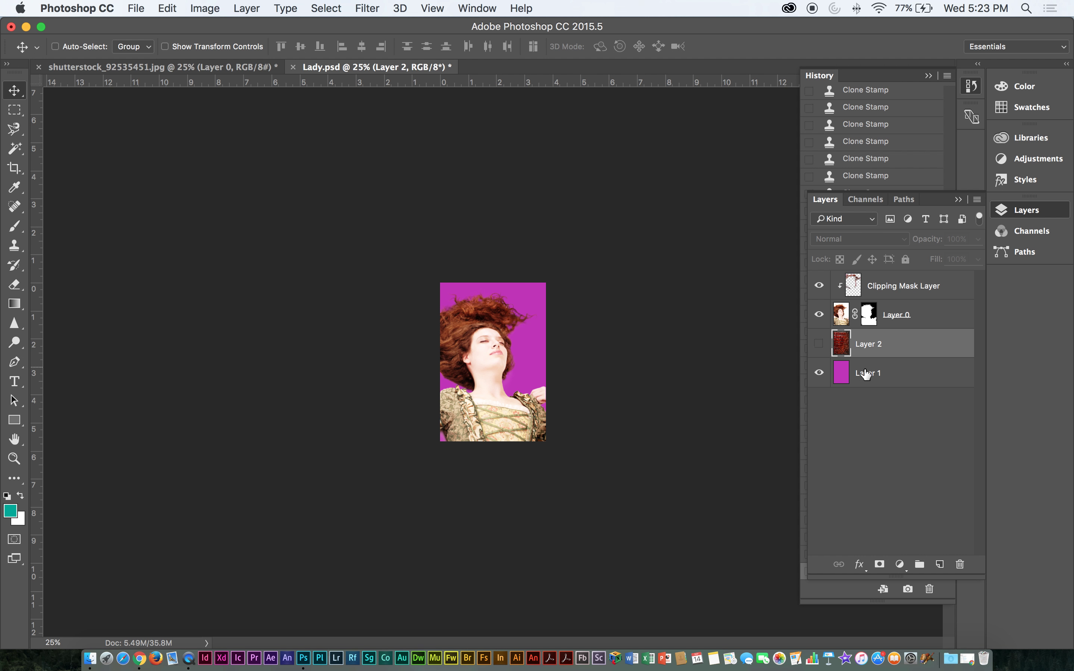
{"action": "key", "text": "super+equal"}
{"action": "key", "text": "super+equal"}
{"action": "key", "text": "super+equal"}
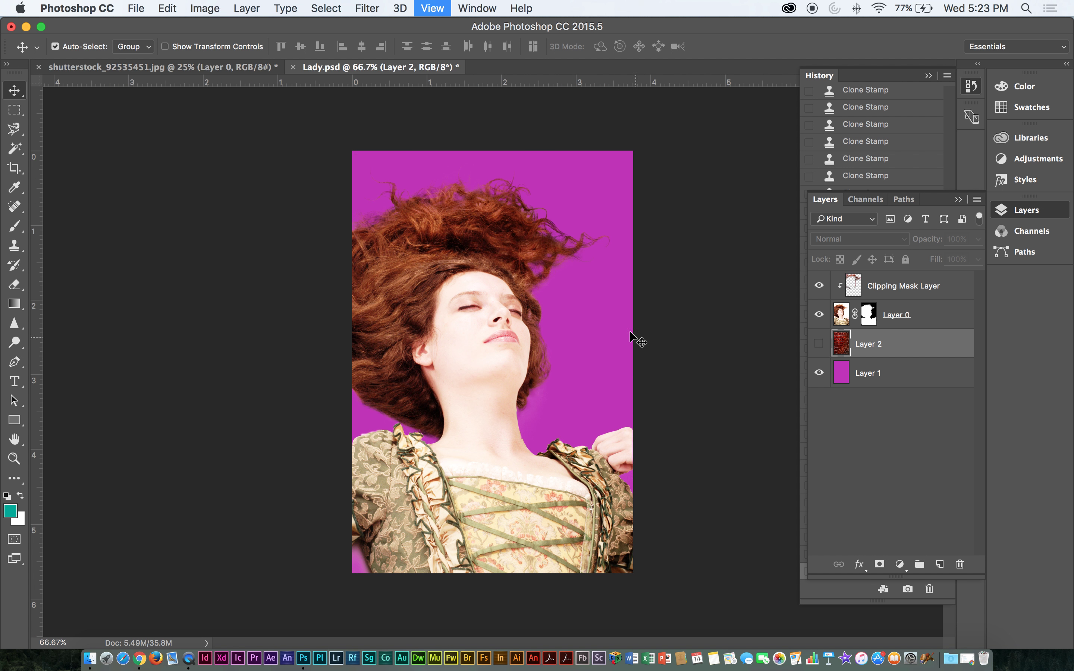
{"action": "key", "text": "super+equal"}
{"action": "left_click_drag", "start_coordinate": [568, 188], "coordinate": [579, 235]}
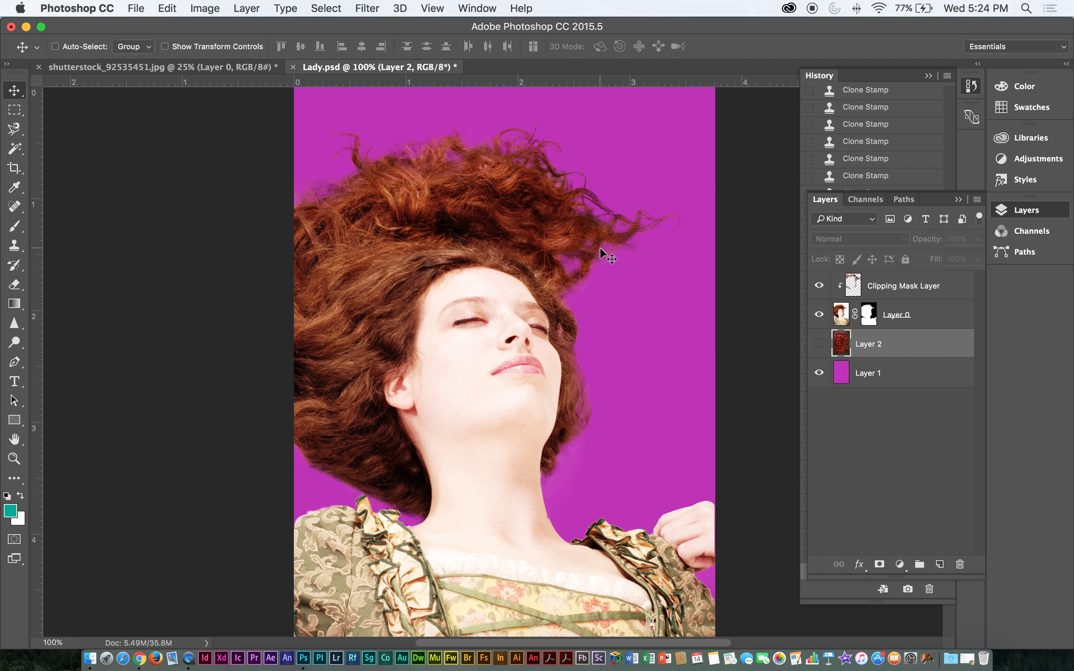
{"action": "left_click", "coordinate": [819, 344]}
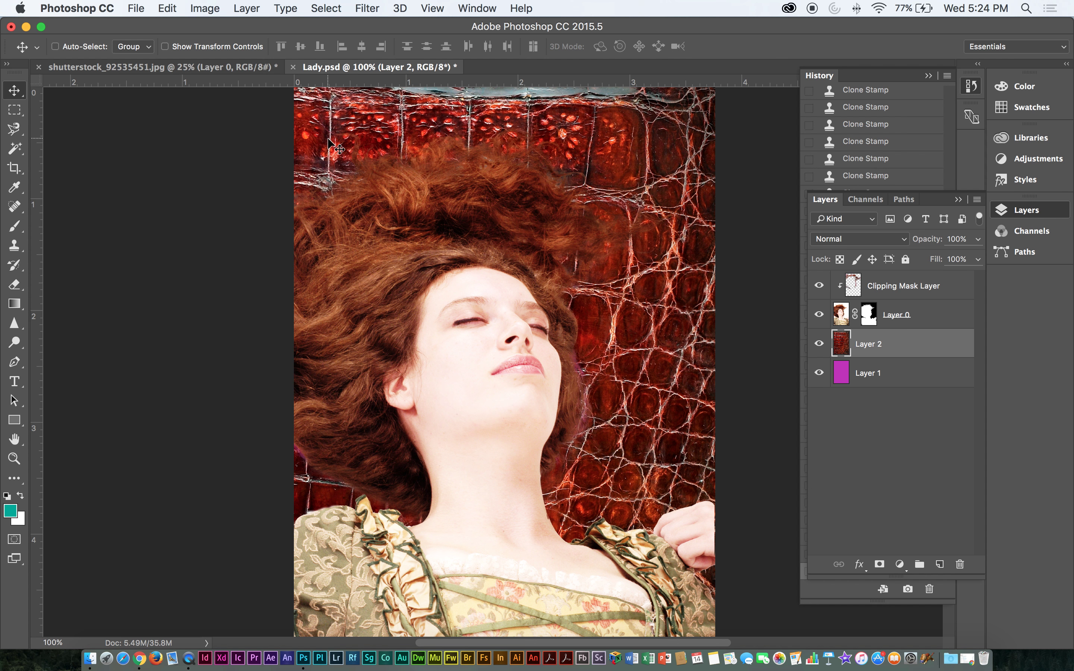
{"action": "scroll", "coordinate": [701, 177], "scroll_direction": "up", "scroll_amount": 10}
{"action": "scroll", "coordinate": [705, 179], "scroll_direction": "down", "scroll_amount": 10}
{"action": "key", "text": "super+minus"}
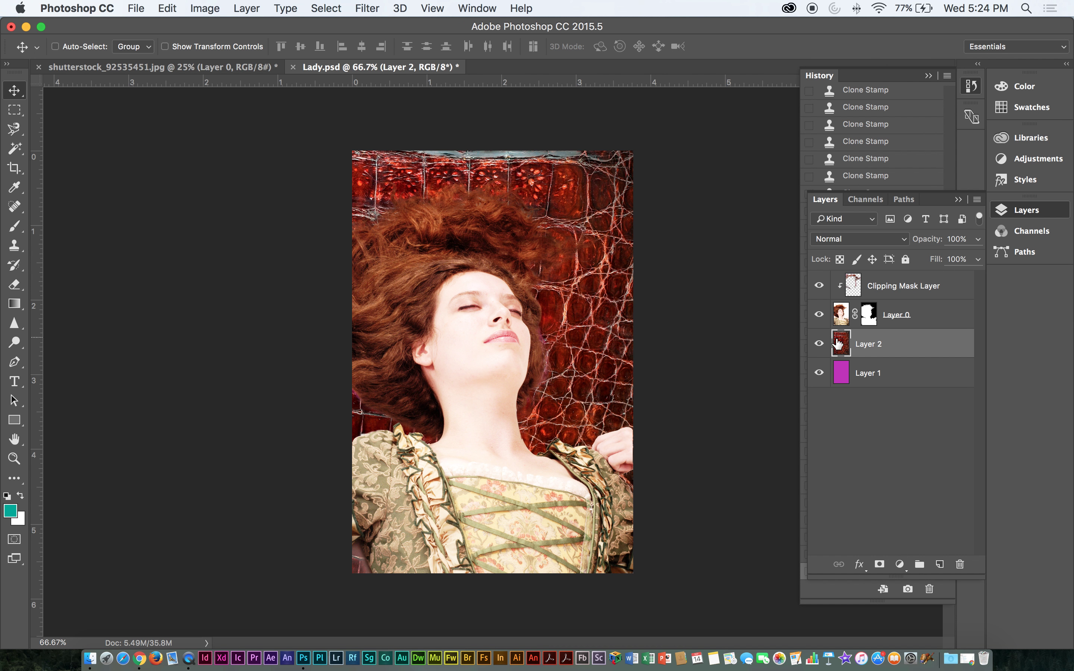
{"action": "left_click", "coordinate": [375, 6]}
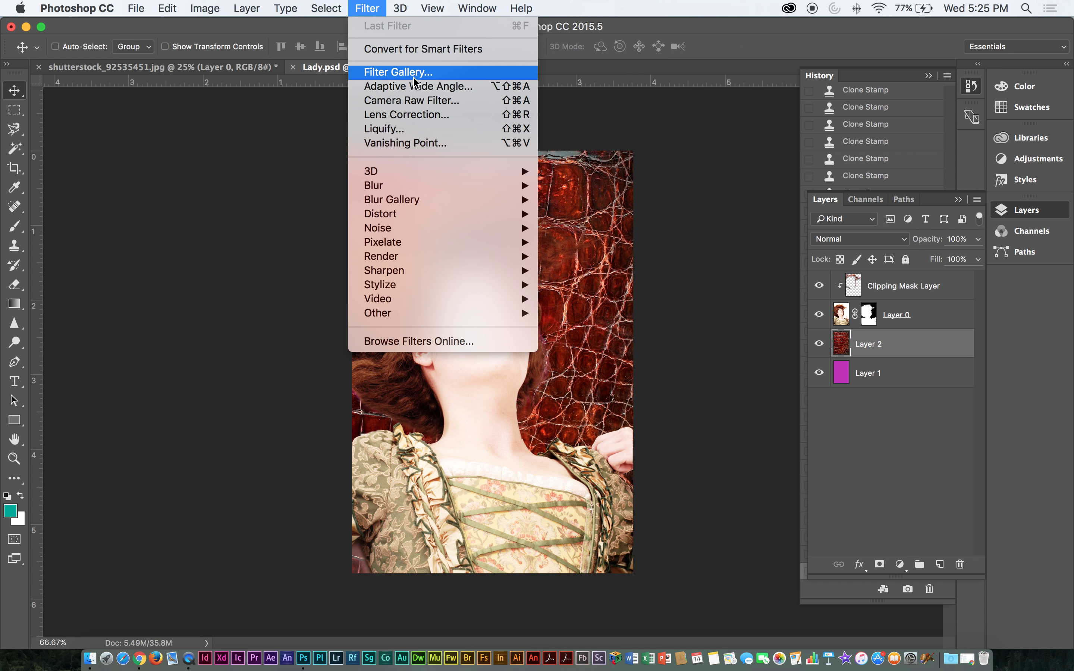
{"action": "left_click", "coordinate": [414, 76]}
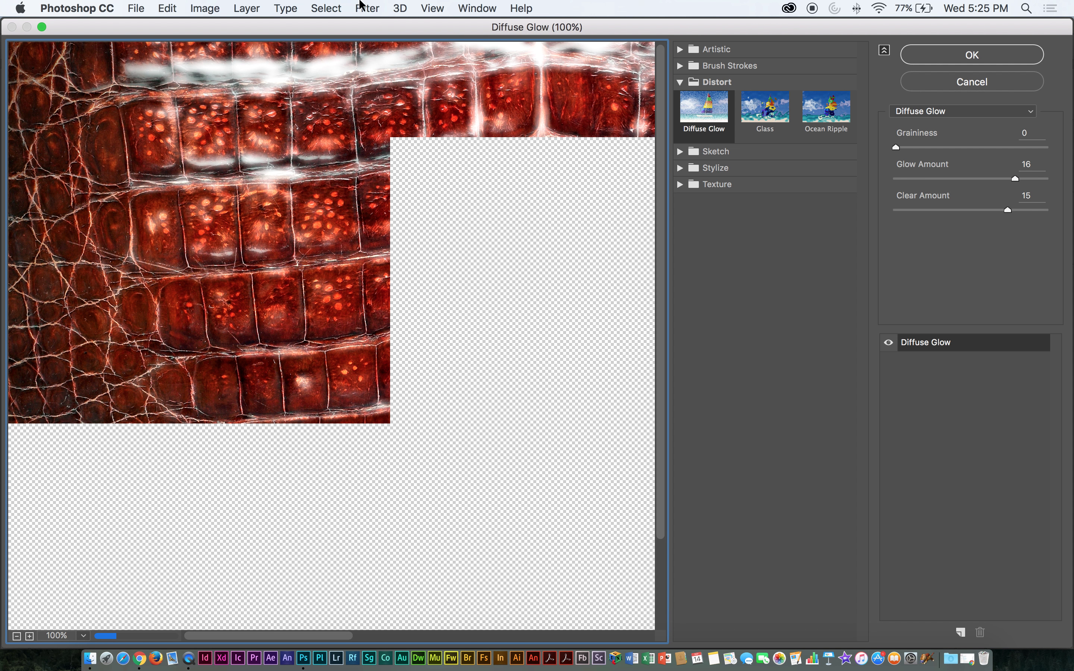
{"action": "left_click", "coordinate": [366, 5]}
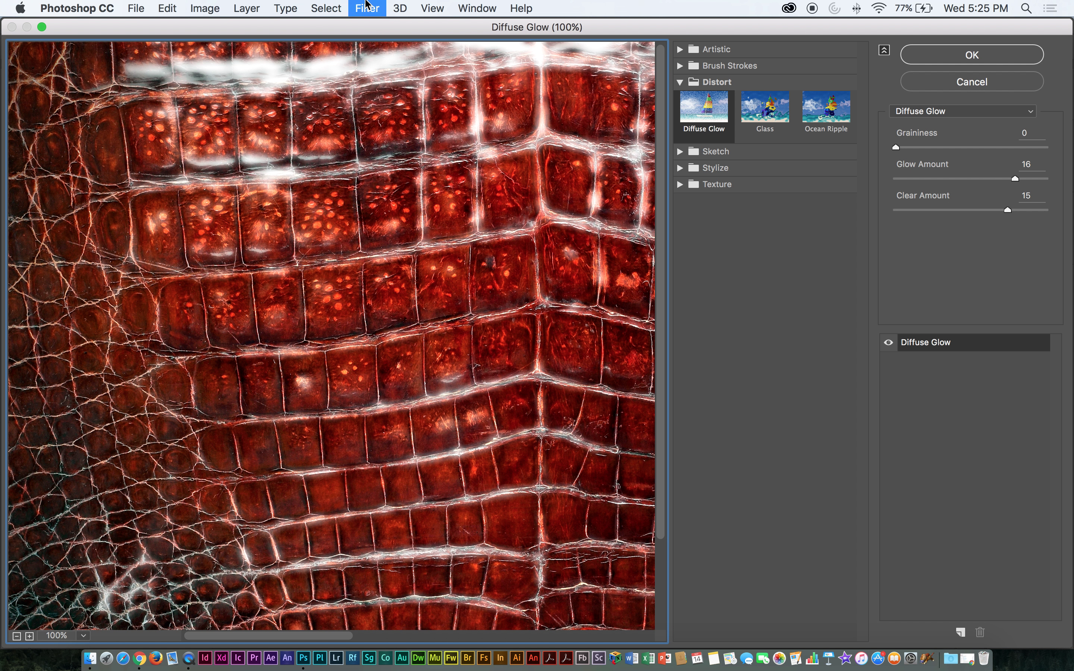
{"action": "left_click", "coordinate": [934, 55]}
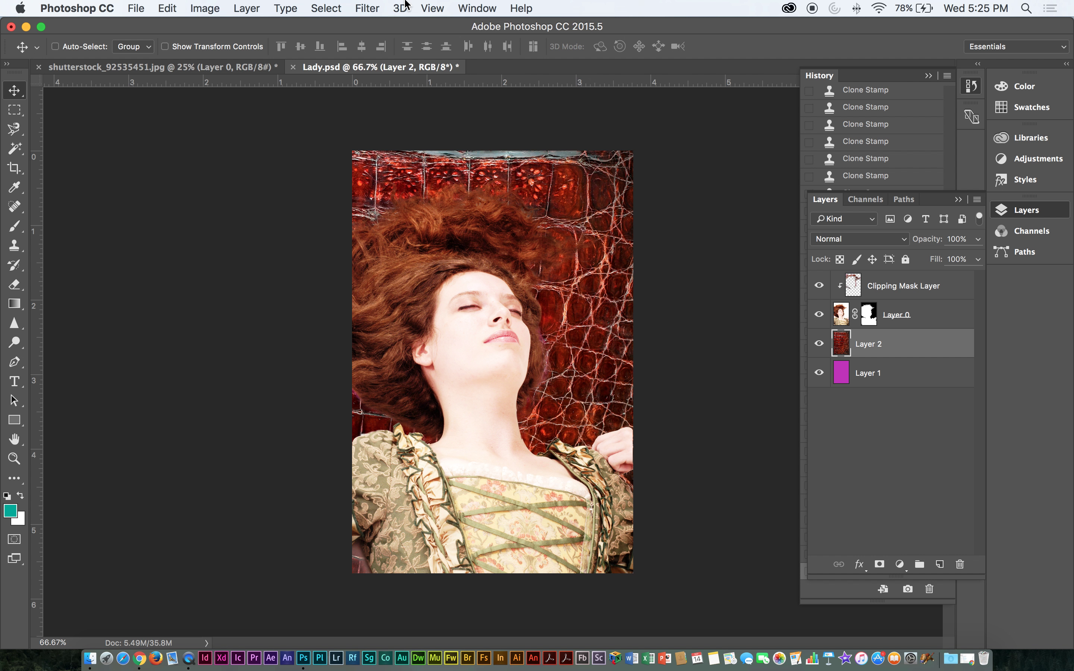
- Open the Filter Gallery for the reptile-skin layer and expand the Brush Strokes, Sketch, Stylize and Artistic filter categories
{"action": "left_click", "coordinate": [379, 7]}
{"action": "left_click", "coordinate": [398, 71]}
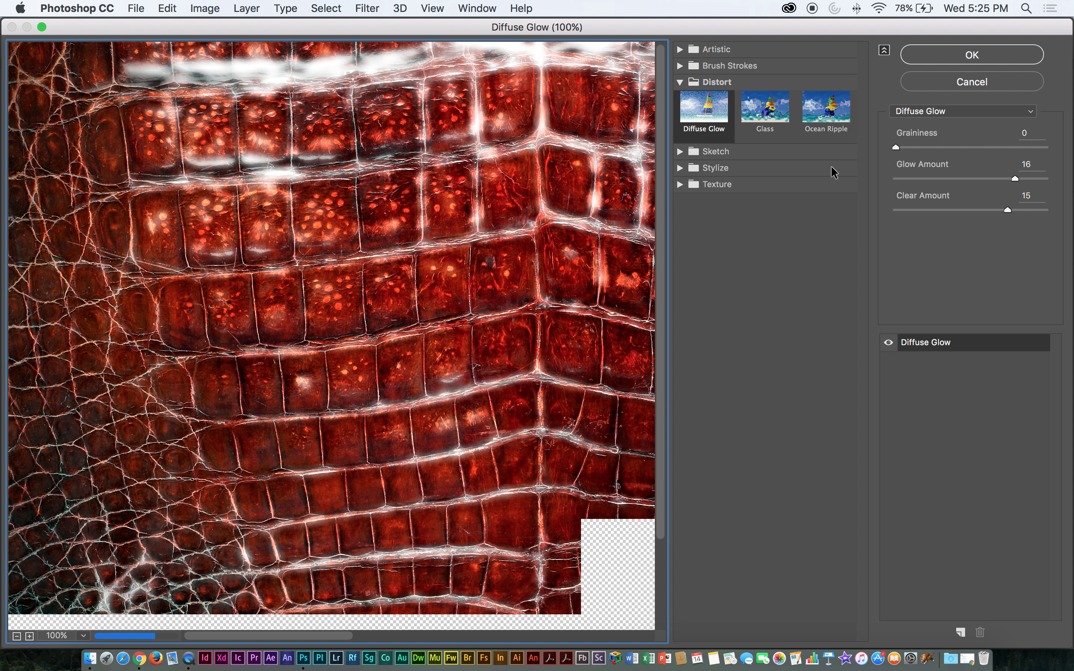
{"action": "left_click", "coordinate": [680, 66]}
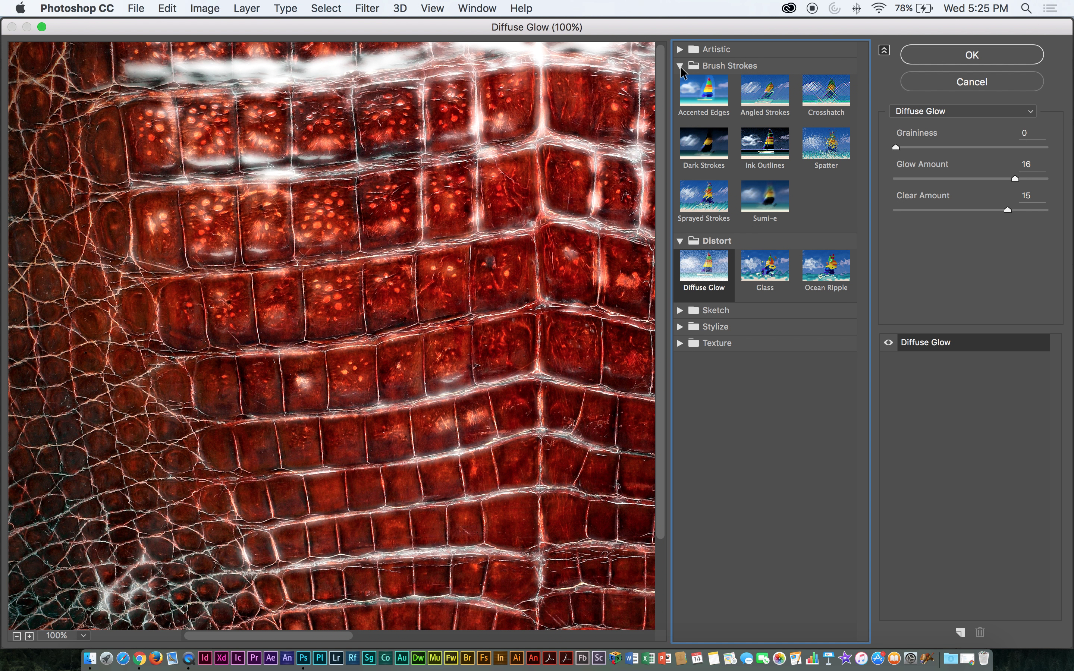
{"action": "left_click", "coordinate": [681, 311]}
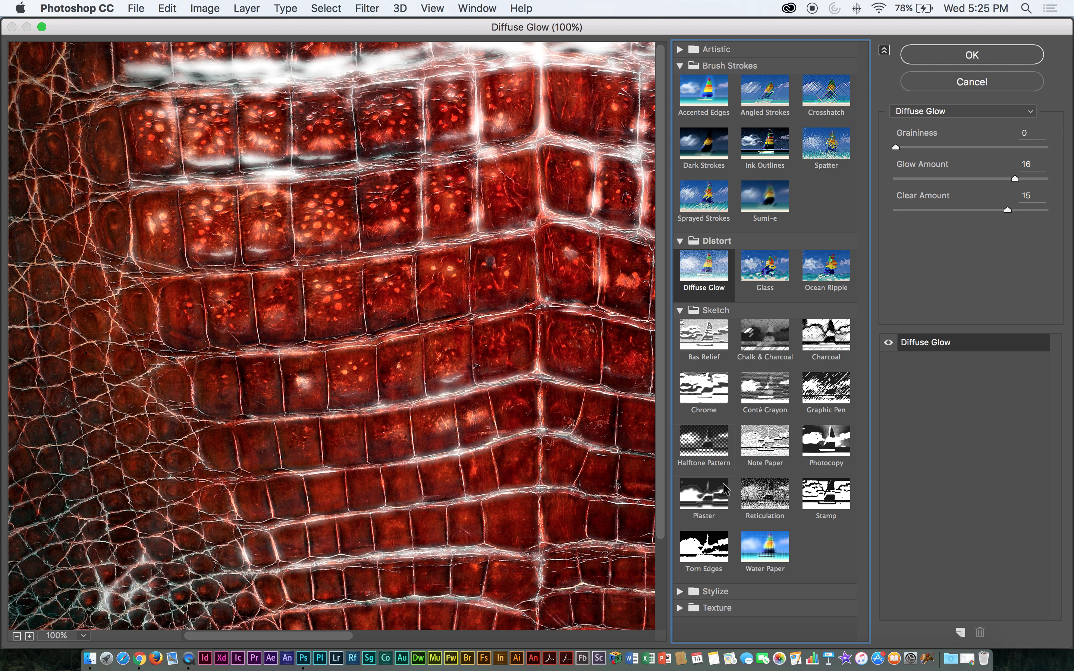
{"action": "left_click", "coordinate": [682, 595]}
{"action": "scroll", "coordinate": [750, 488], "scroll_direction": "down", "scroll_amount": 2}
{"action": "scroll", "coordinate": [712, 489], "scroll_direction": "up", "scroll_amount": 2}
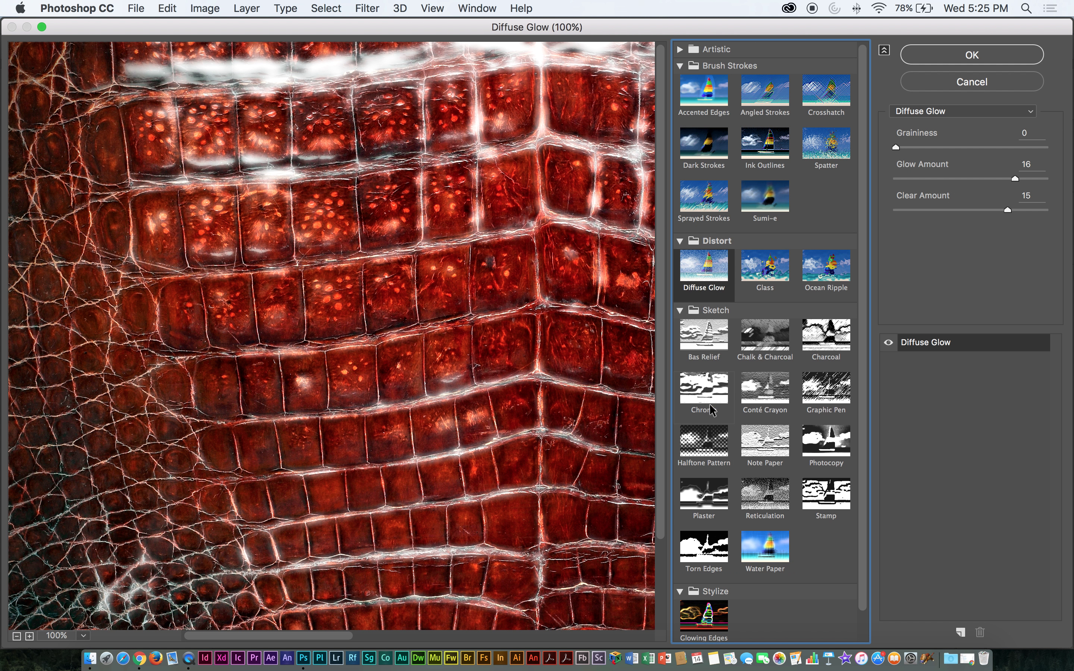
{"action": "left_click", "coordinate": [681, 49]}
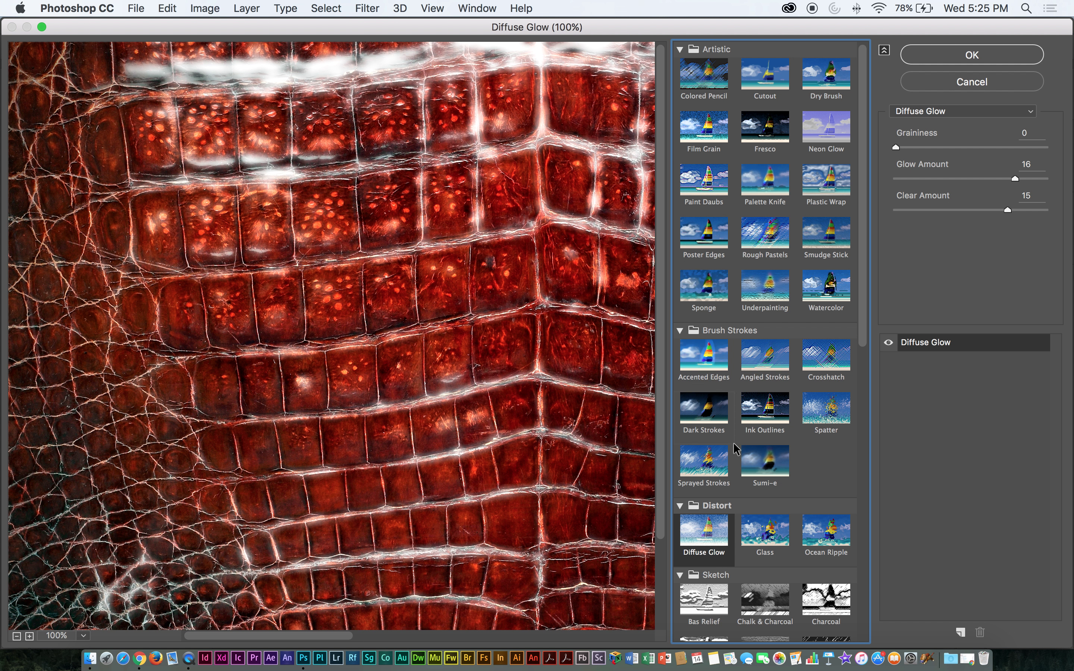
{"action": "scroll", "coordinate": [764, 375], "scroll_direction": "down", "scroll_amount": 5}
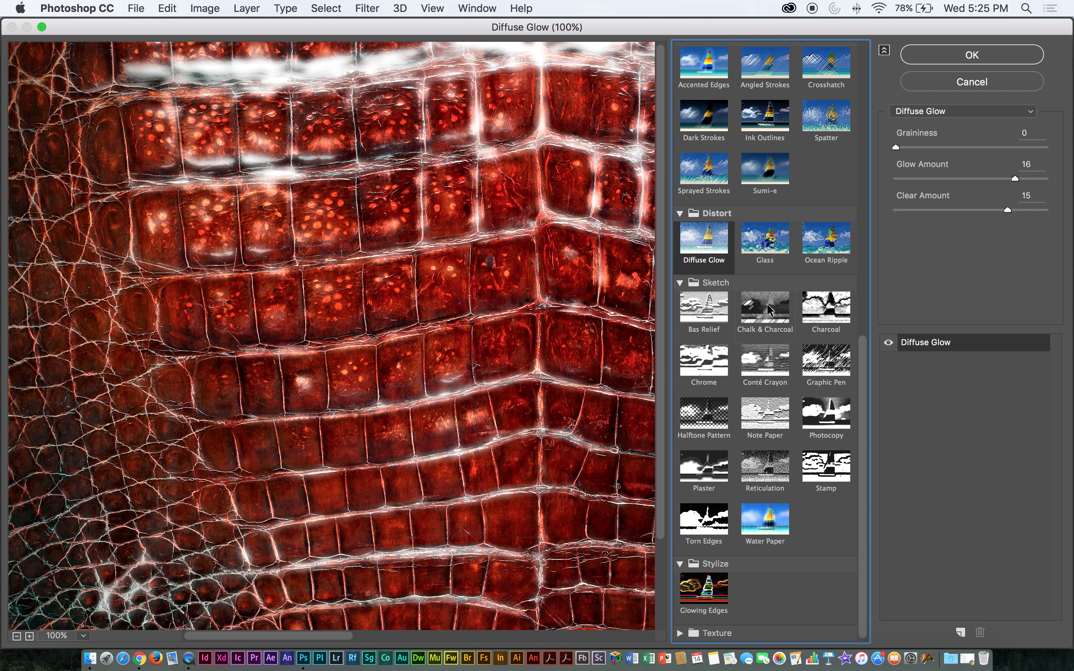
- Preview the Charcoal, Sponge and Paint Daubs filters on the reptile-skin texture
{"action": "left_click", "coordinate": [826, 310]}
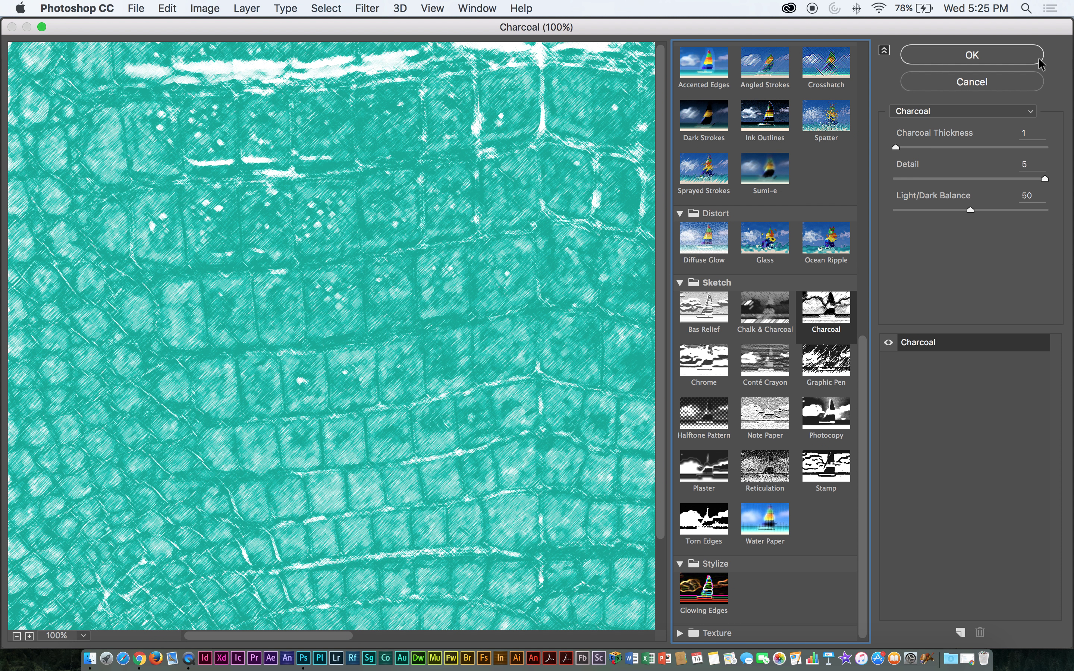
{"action": "scroll", "coordinate": [794, 100], "scroll_direction": "up", "scroll_amount": 7}
{"action": "left_click", "coordinate": [705, 284]}
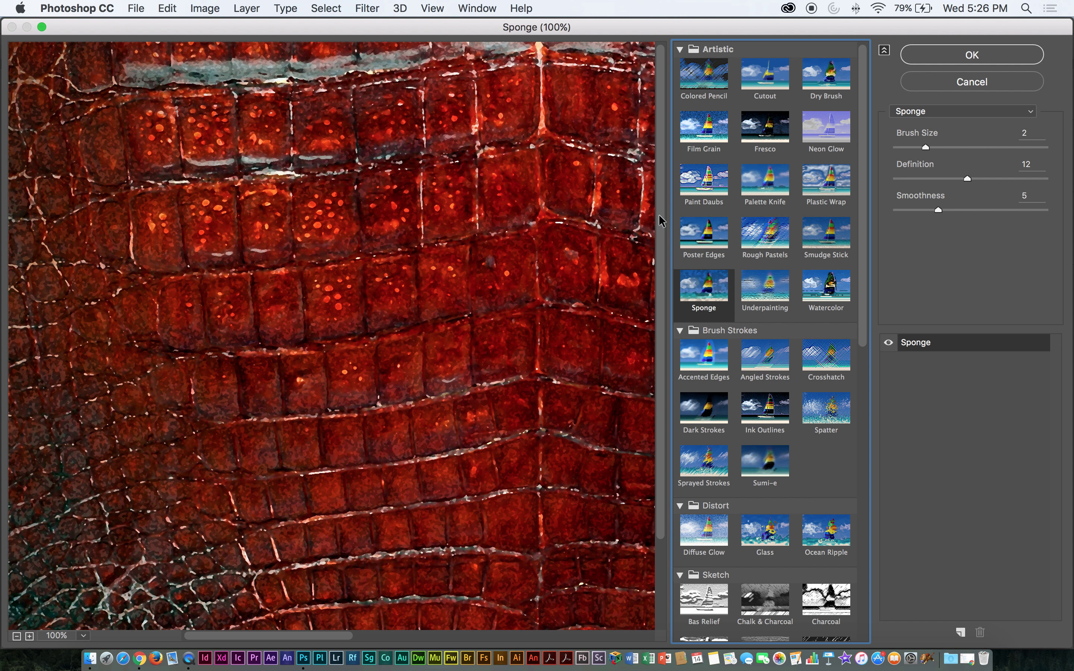
{"action": "left_click", "coordinate": [709, 173]}
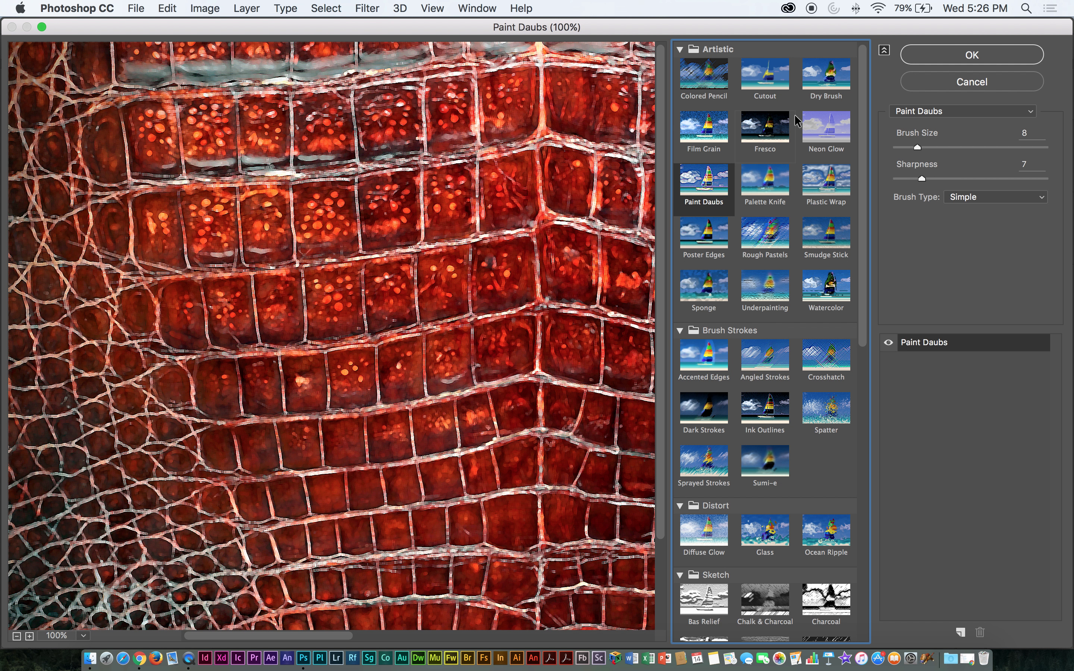
- Apply the Fresco filter to the reptile-skin layer with Brush Size 2, Brush Detail 5 and Texture 1
{"action": "left_click", "coordinate": [764, 126]}
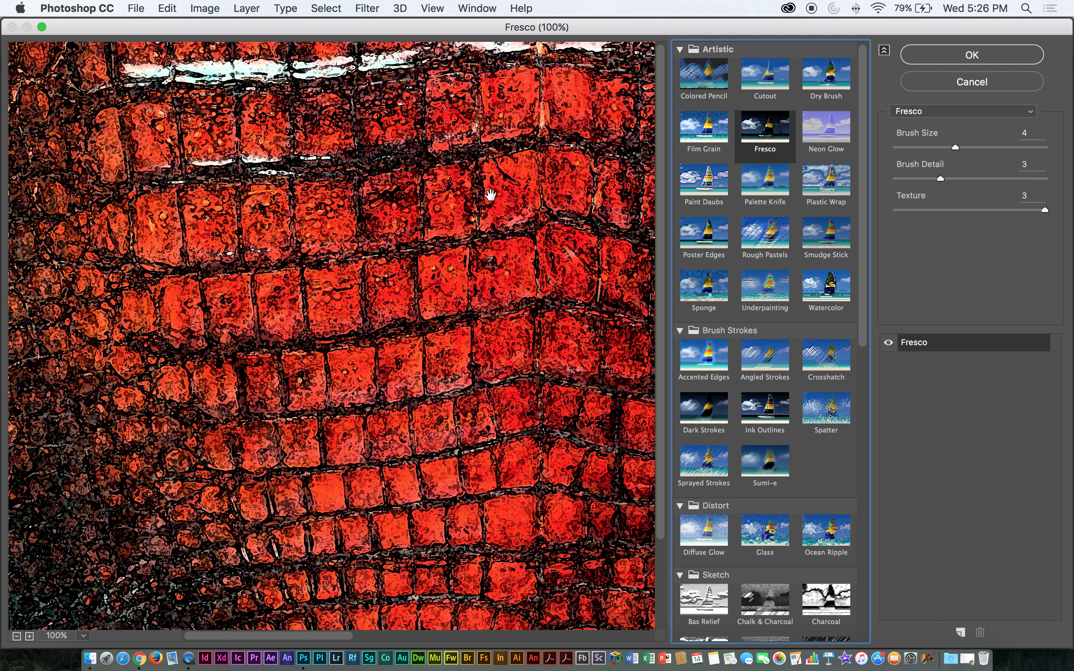
{"action": "left_click_drag", "start_coordinate": [955, 148], "coordinate": [940, 148]}
{"action": "left_click_drag", "start_coordinate": [1044, 209], "coordinate": [917, 210]}
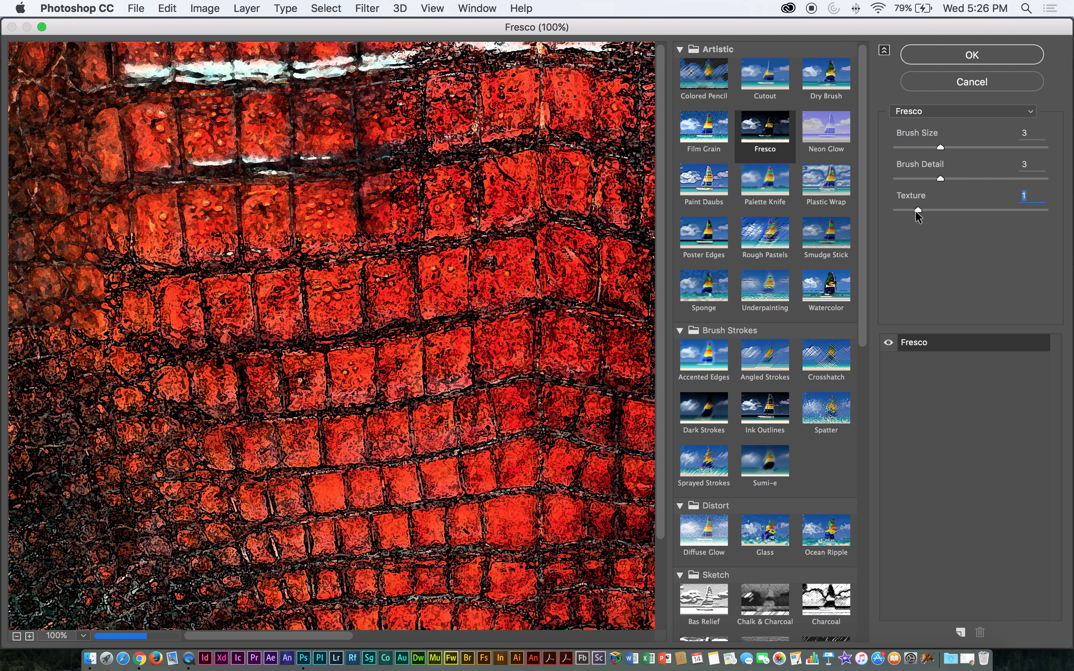
{"action": "left_click_drag", "start_coordinate": [946, 178], "coordinate": [949, 178]}
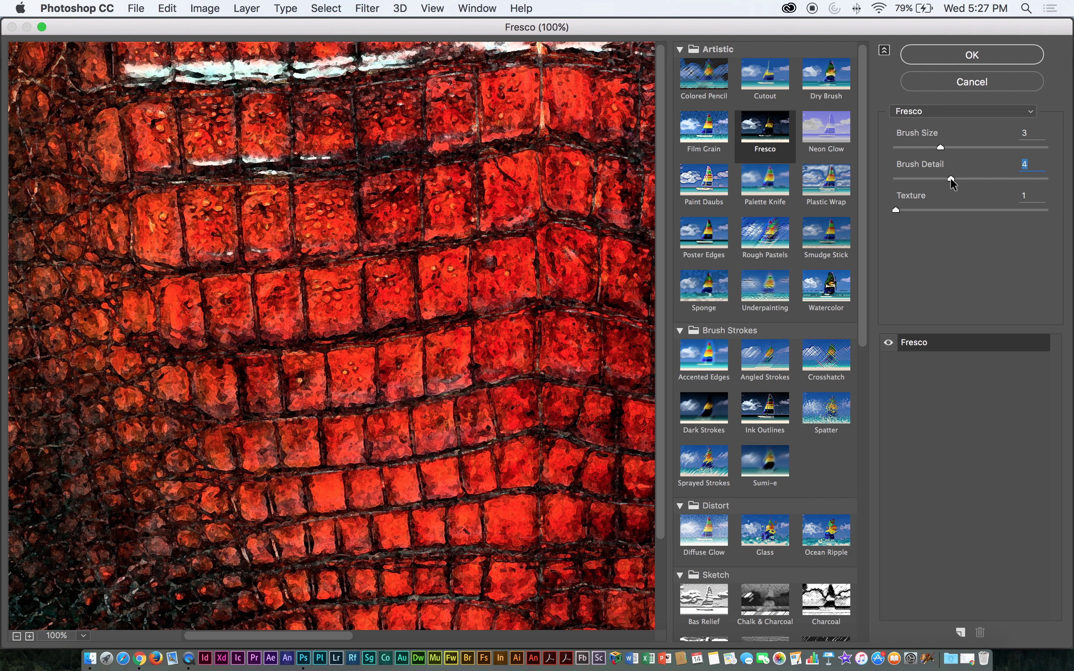
{"action": "left_click_drag", "start_coordinate": [950, 179], "coordinate": [963, 180]}
{"action": "left_click_drag", "start_coordinate": [940, 147], "coordinate": [929, 149]}
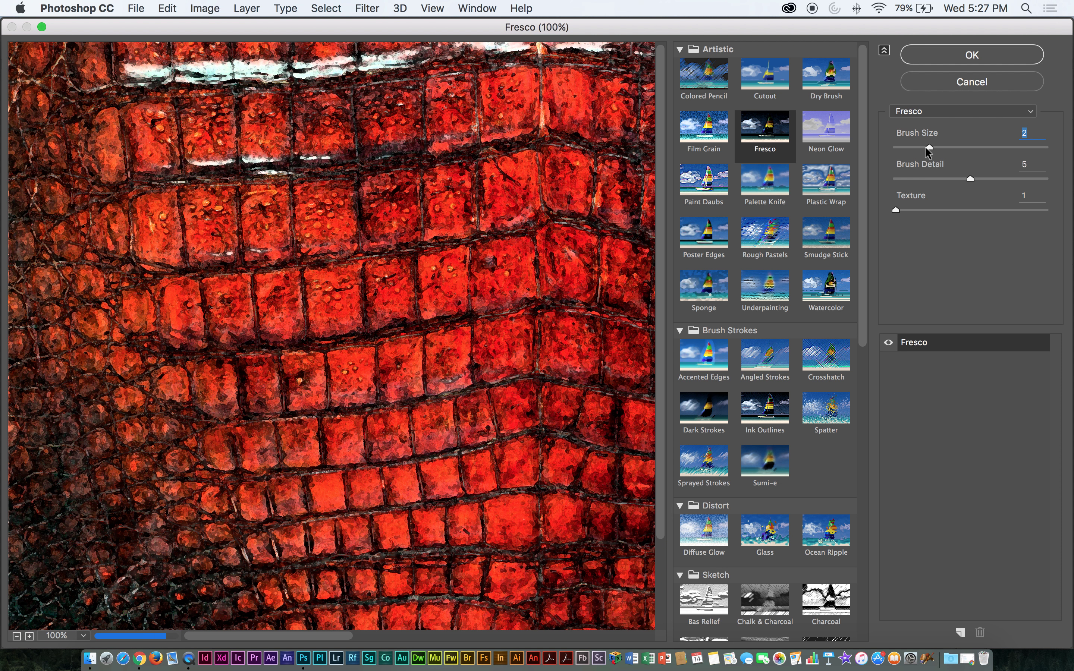
{"action": "left_click", "coordinate": [956, 55]}
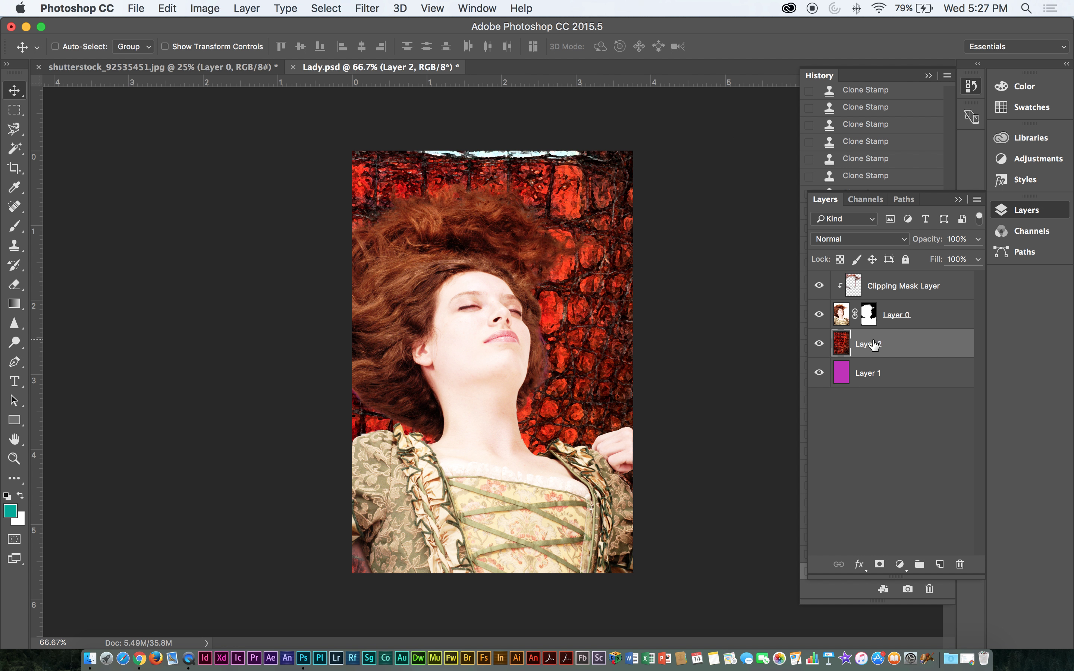
- Try the Color Burn blend mode on the reptile-skin layer, and return the layer to Normal
{"action": "left_click", "coordinate": [866, 238]}
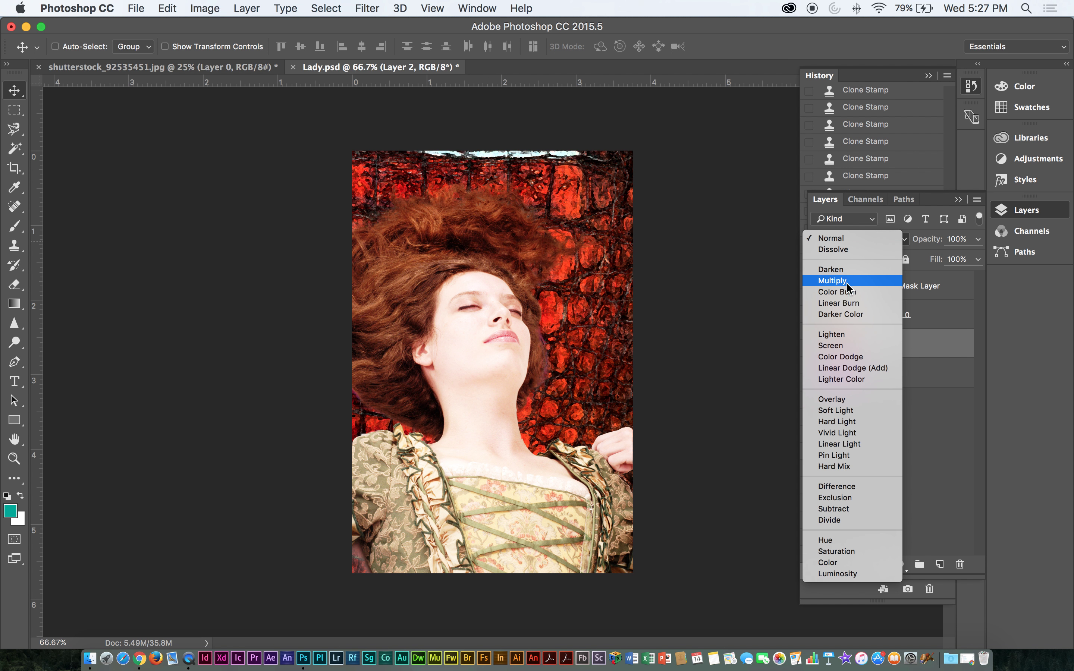
{"action": "left_click", "coordinate": [848, 297]}
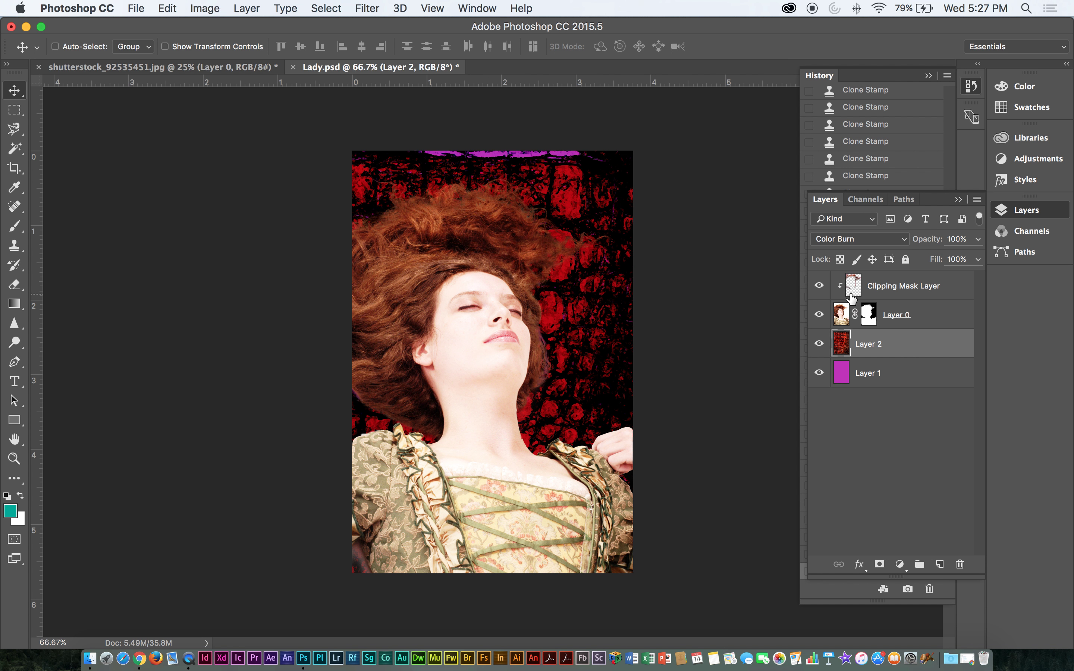
{"action": "left_click", "coordinate": [865, 240]}
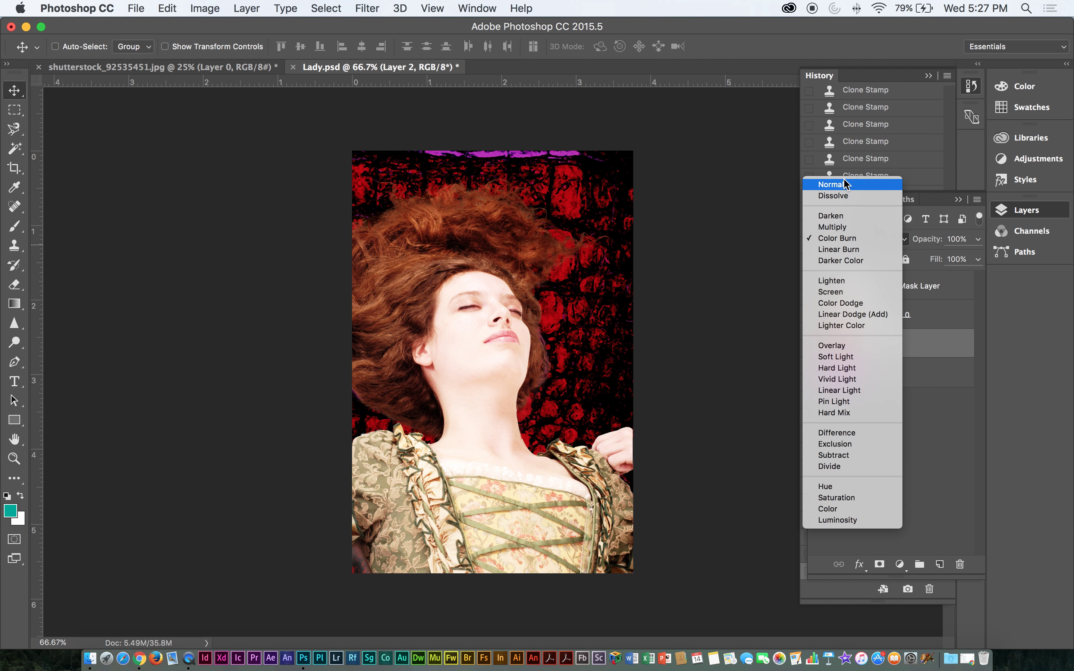
{"action": "left_click", "coordinate": [829, 181]}
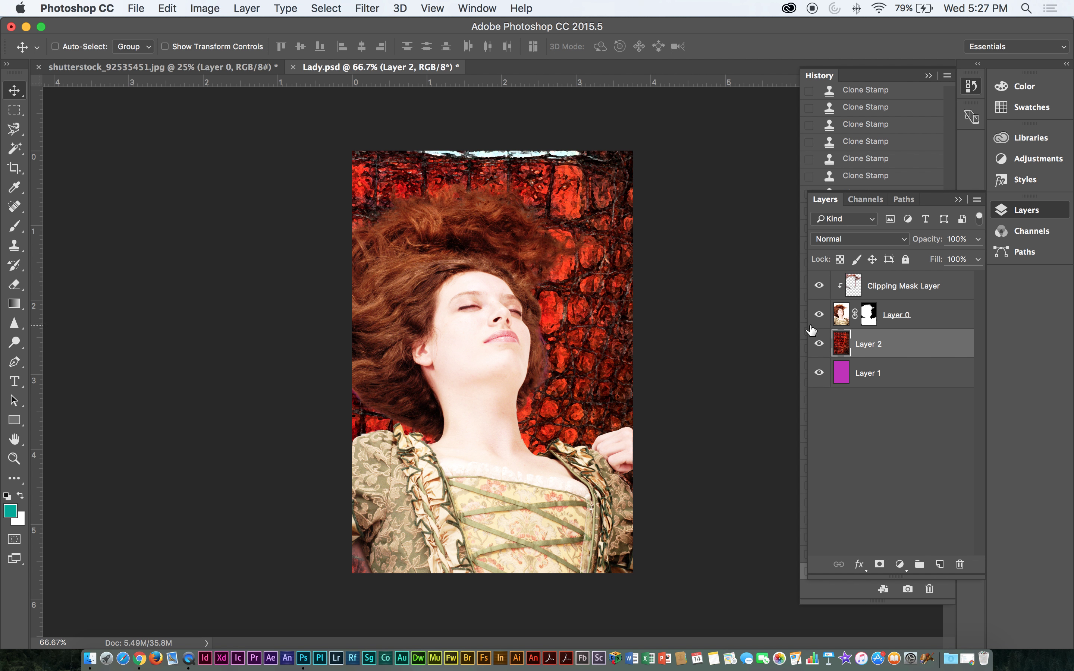
- Nudge the reptile-skin layer up until the pale strip at its upper edge leaves the canvas, and save Lady.psd
{"action": "key", "text": "shift+Up"}
{"action": "key", "text": "shift+Up"}
{"action": "key", "text": "shift+Up"}
{"action": "key", "text": "shift+Up"}
{"action": "key", "text": "shift+Up"}
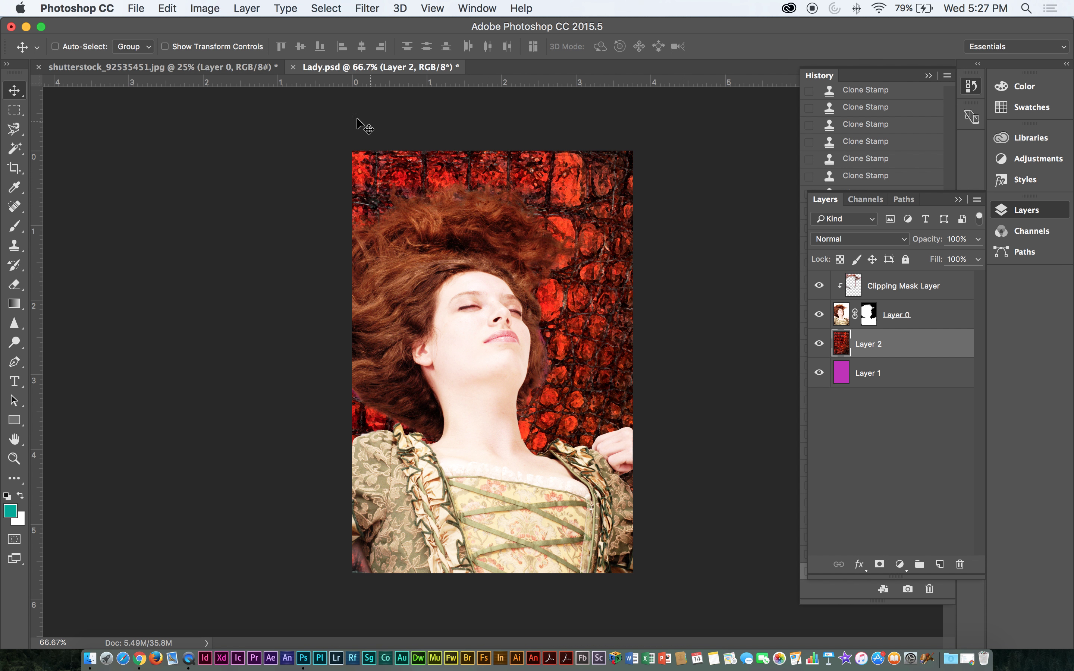
{"action": "key", "text": "super+s"}
{"action": "left_click", "coordinate": [172, 647]}
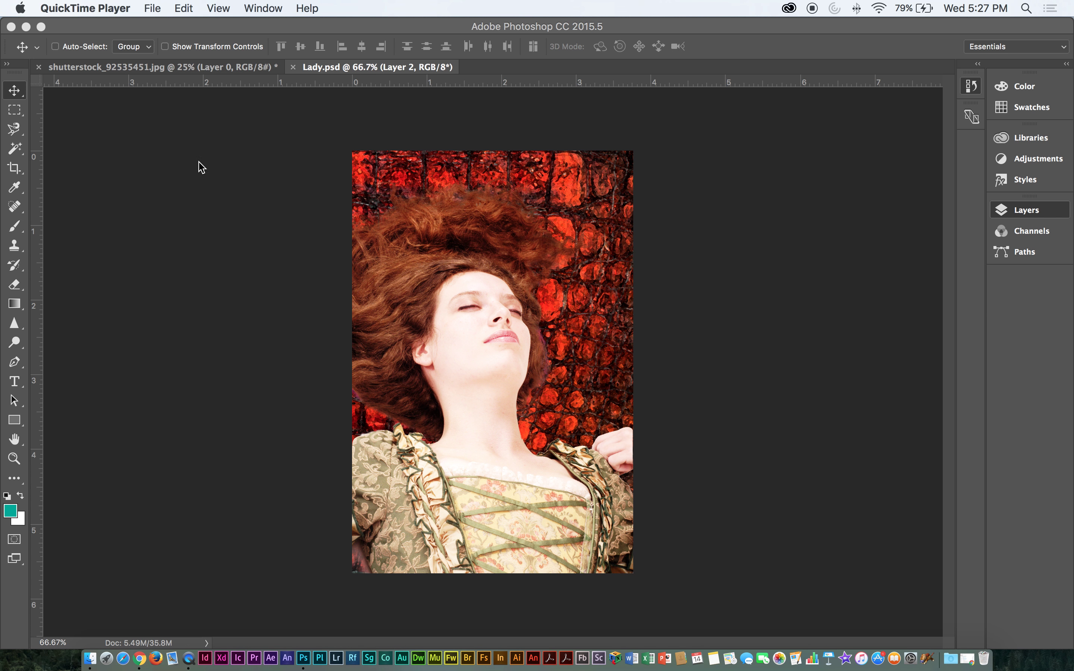
{"action": "left_click", "coordinate": [156, 8]}
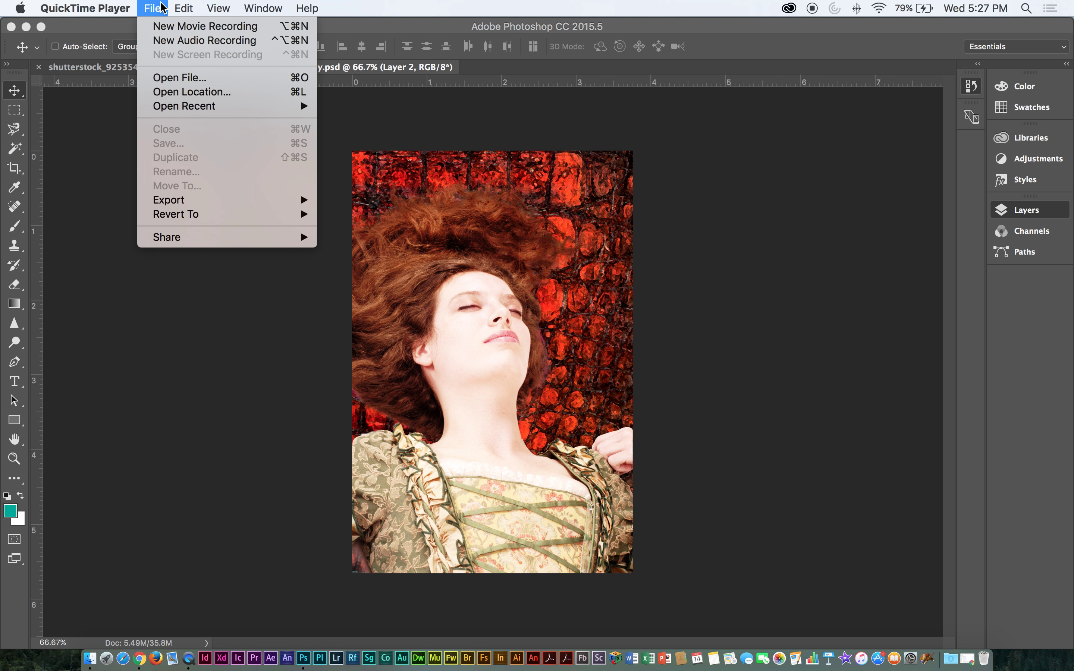